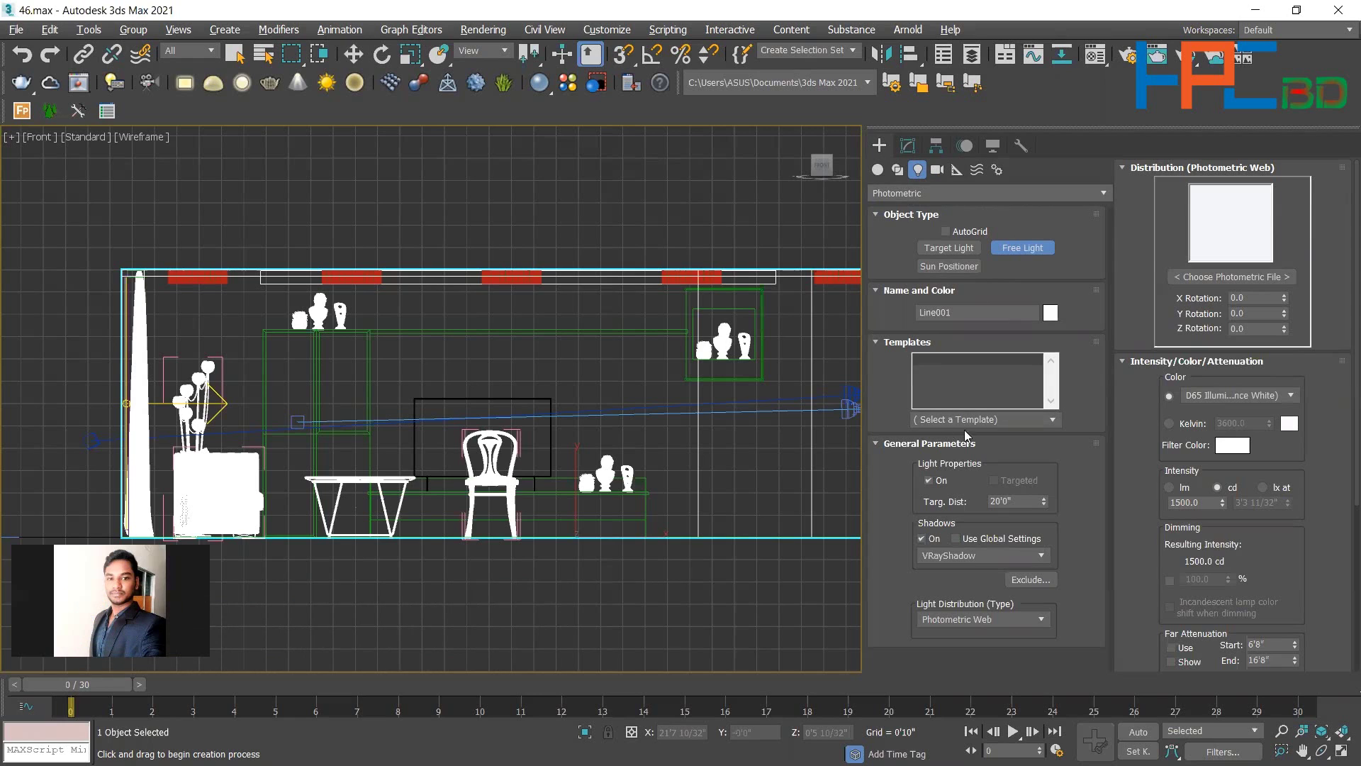
# Load the photometric web file 18.ies from the desktop's V-Ray 30+ IES LIGHT'S Presets folder, subfolder Vray IES Presets, for the free light.
pyautogui.click(1271, 277)
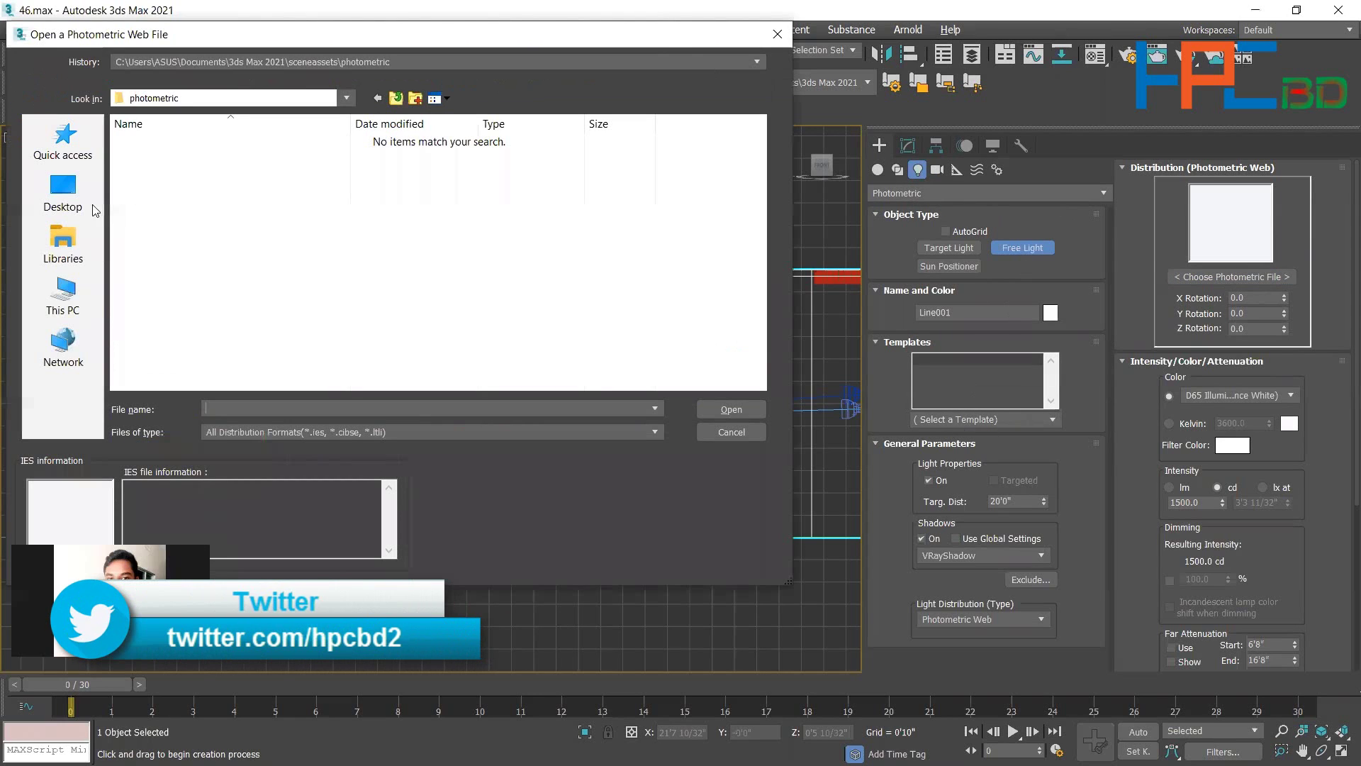
pyautogui.click(64, 199)
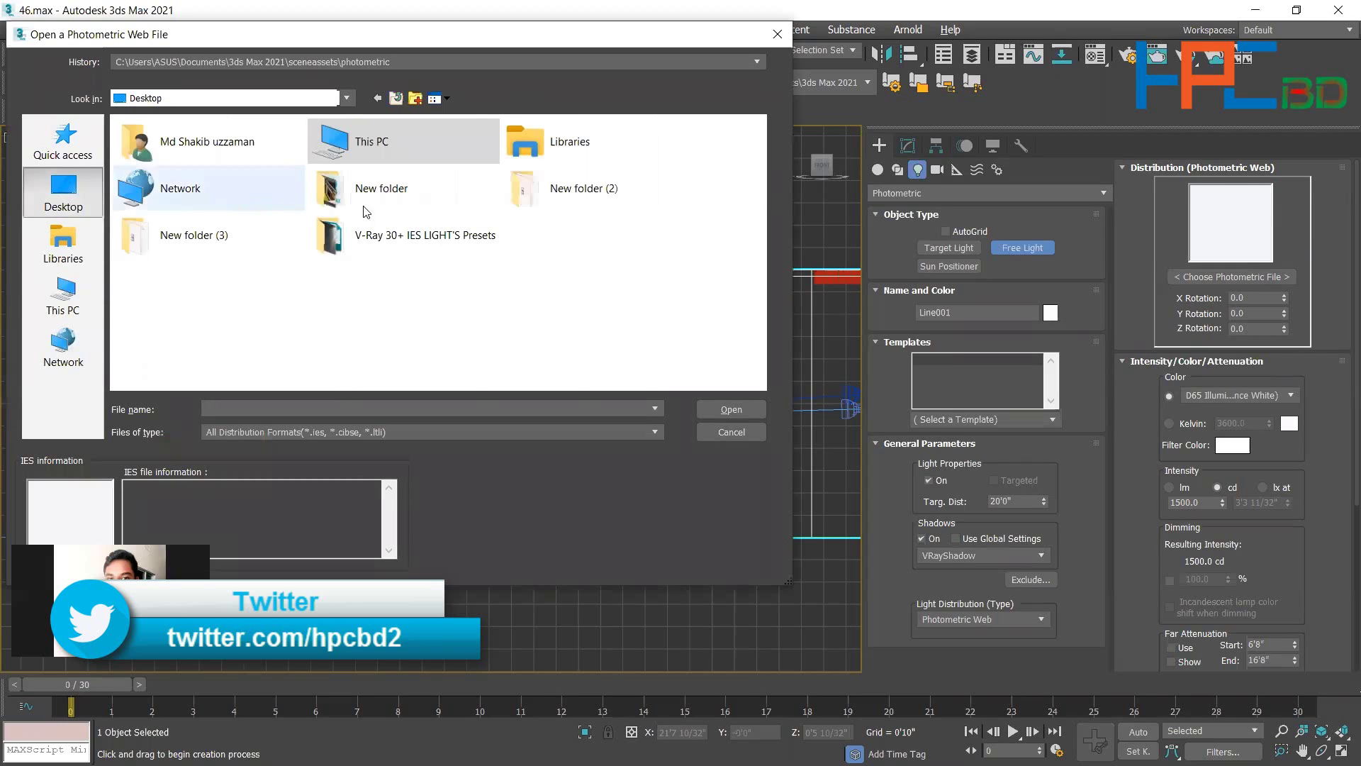
pyautogui.doubleClick(439, 235)
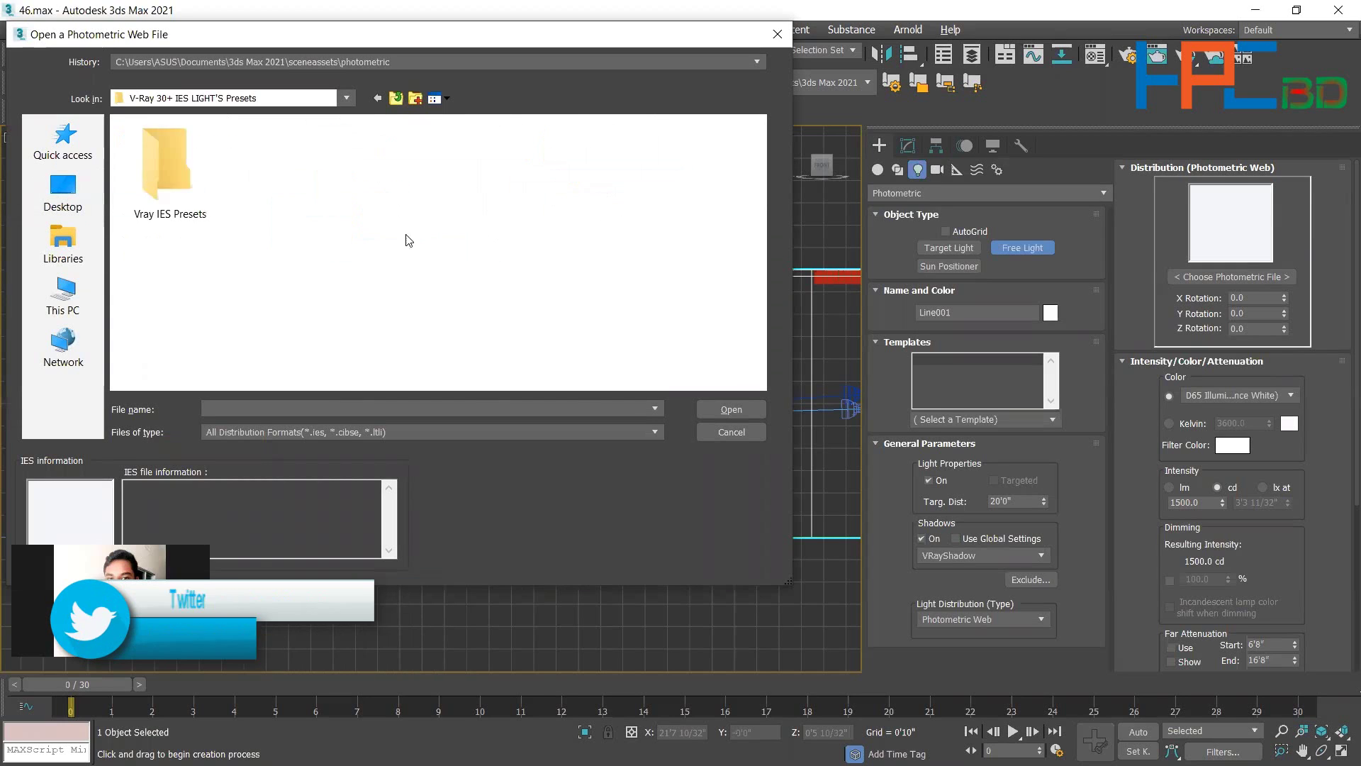
pyautogui.doubleClick(161, 211)
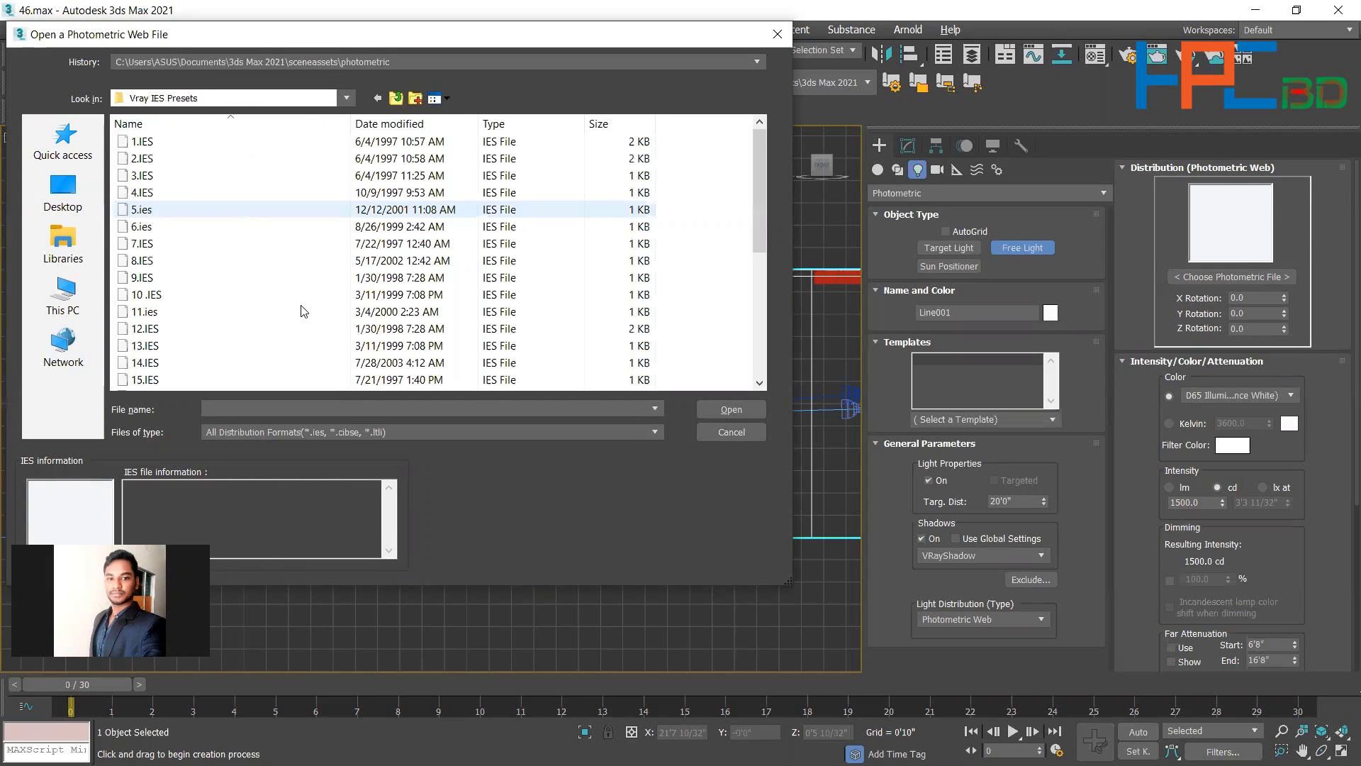
pyautogui.scroll(-3, 303, 307)
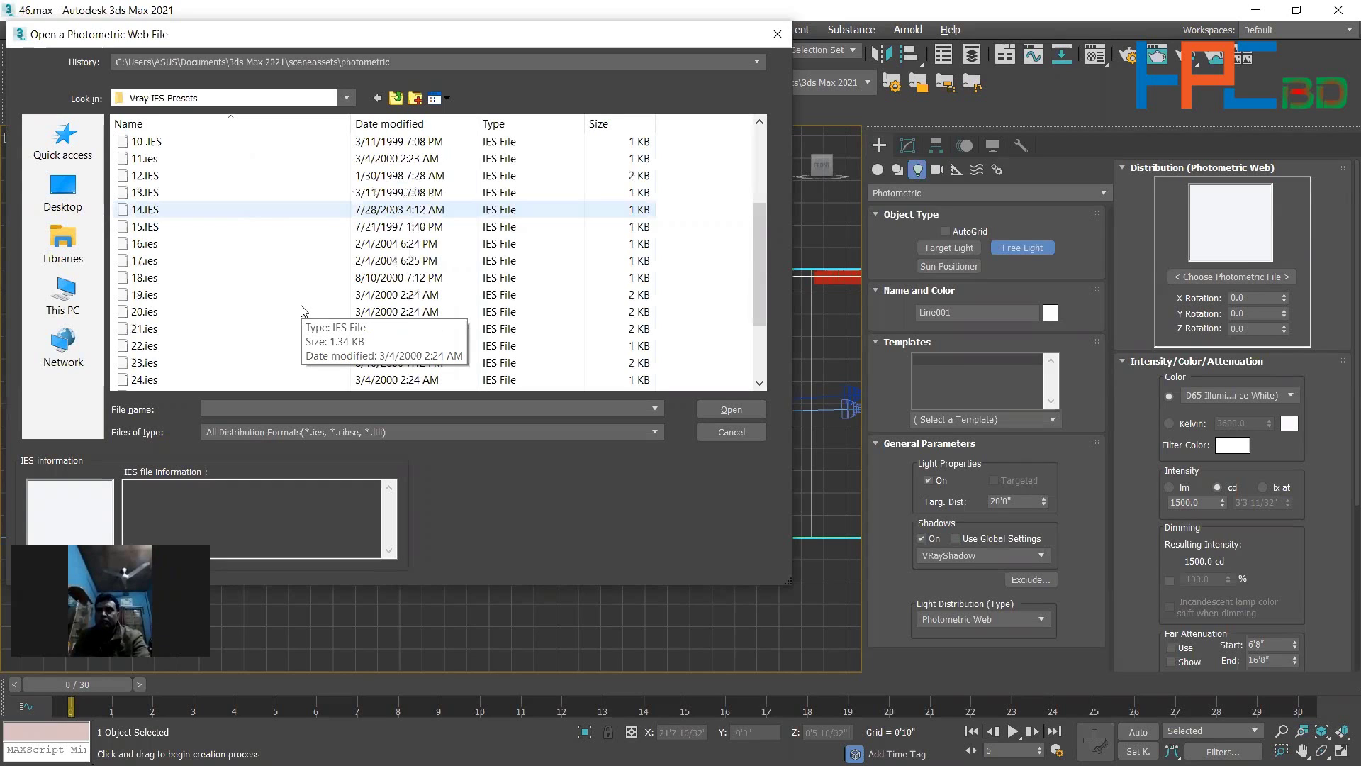
pyautogui.click(141, 279)
pyautogui.click(731, 410)
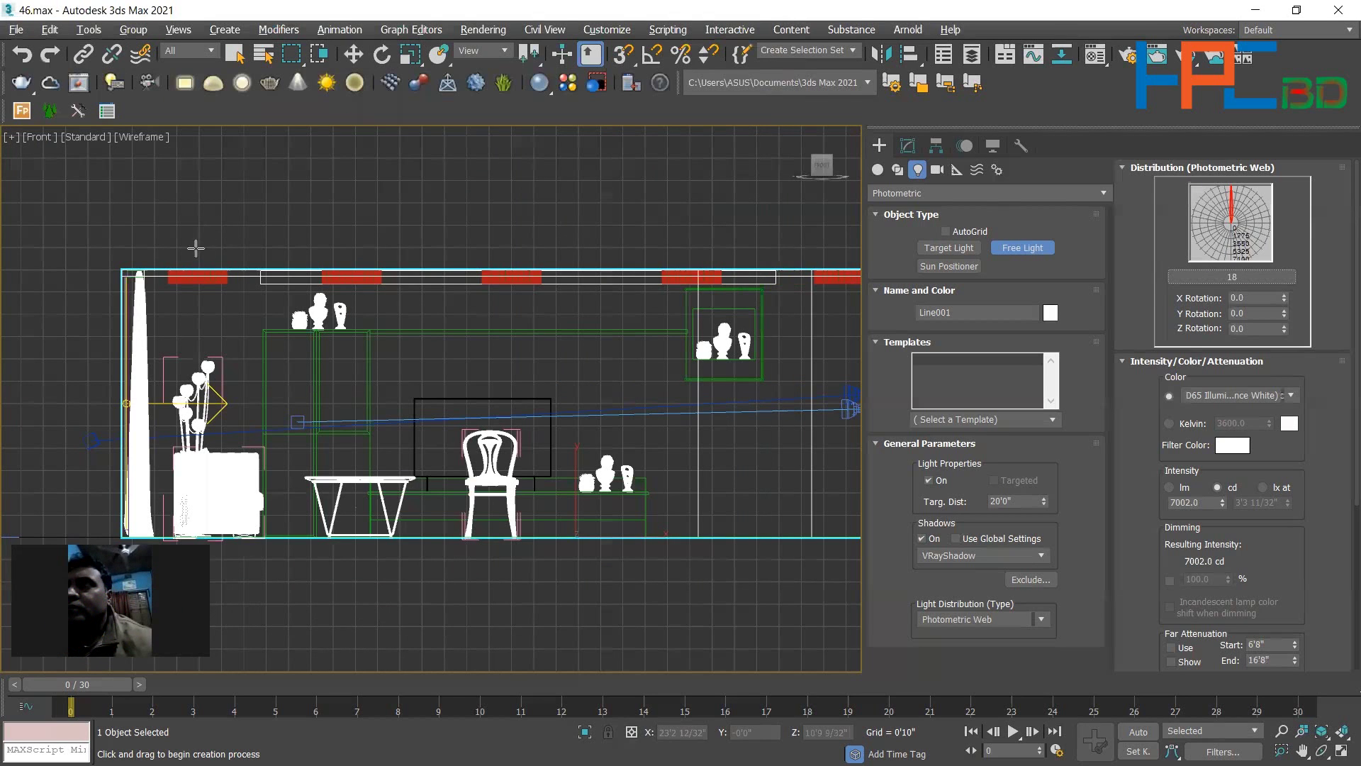
# Place a free light at the ceiling lamp nearest the curtain in the Front view and lower it to a height of about 9'4".
pyautogui.scroll(5, 193, 249)
pyautogui.scroll(-5, 295, 417)
pyautogui.click(296, 436)
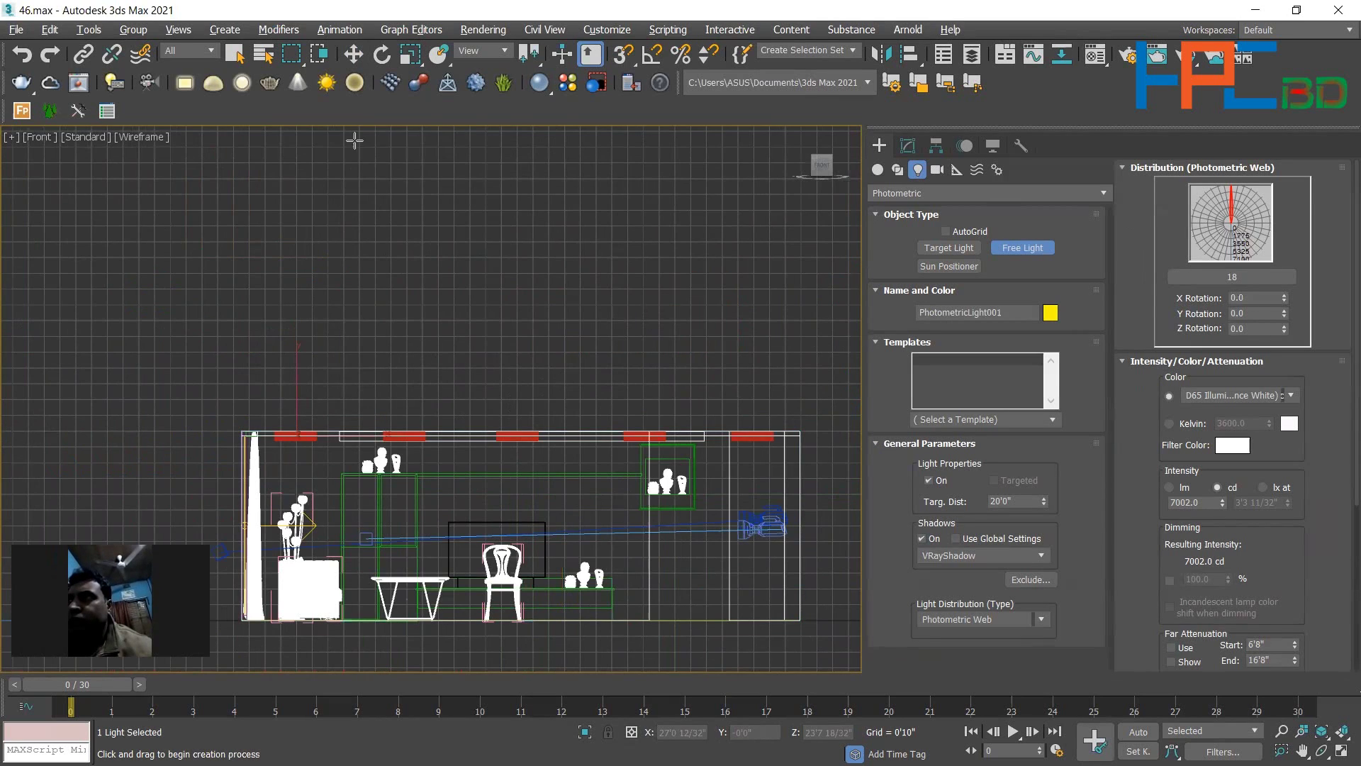
pyautogui.click(353, 54)
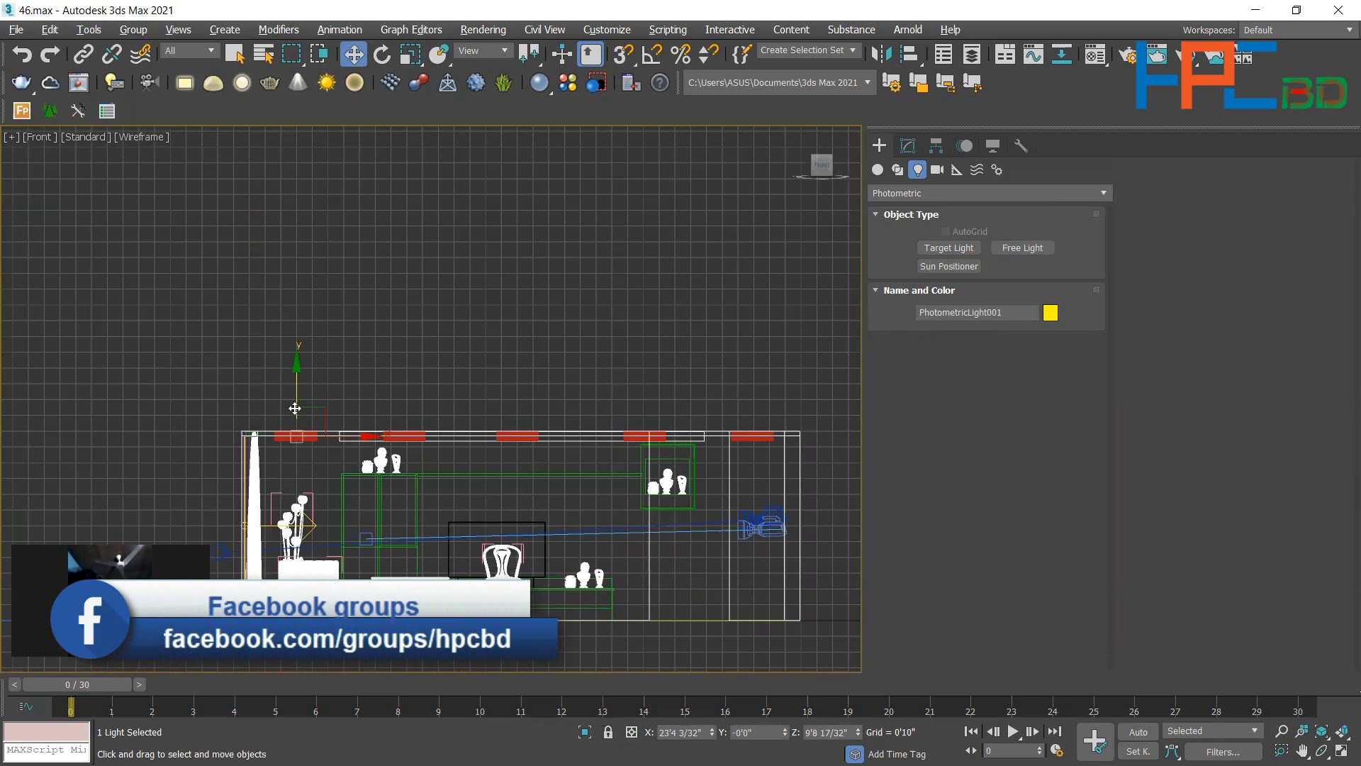
pyautogui.moveTo(297, 407); pyautogui.dragTo(303, 414)
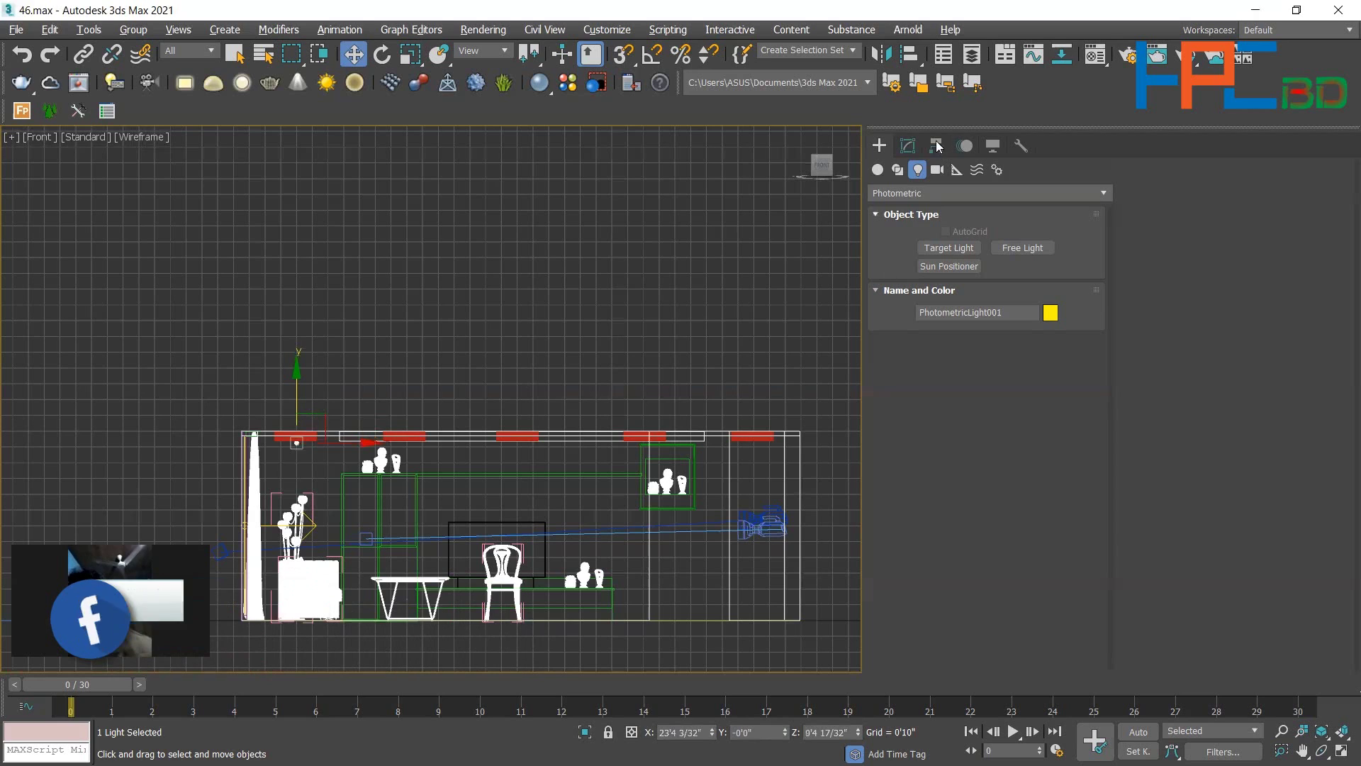
# Make the new photometric light targeted and inspect its position in the Front and Top views.
pyautogui.click(906, 147)
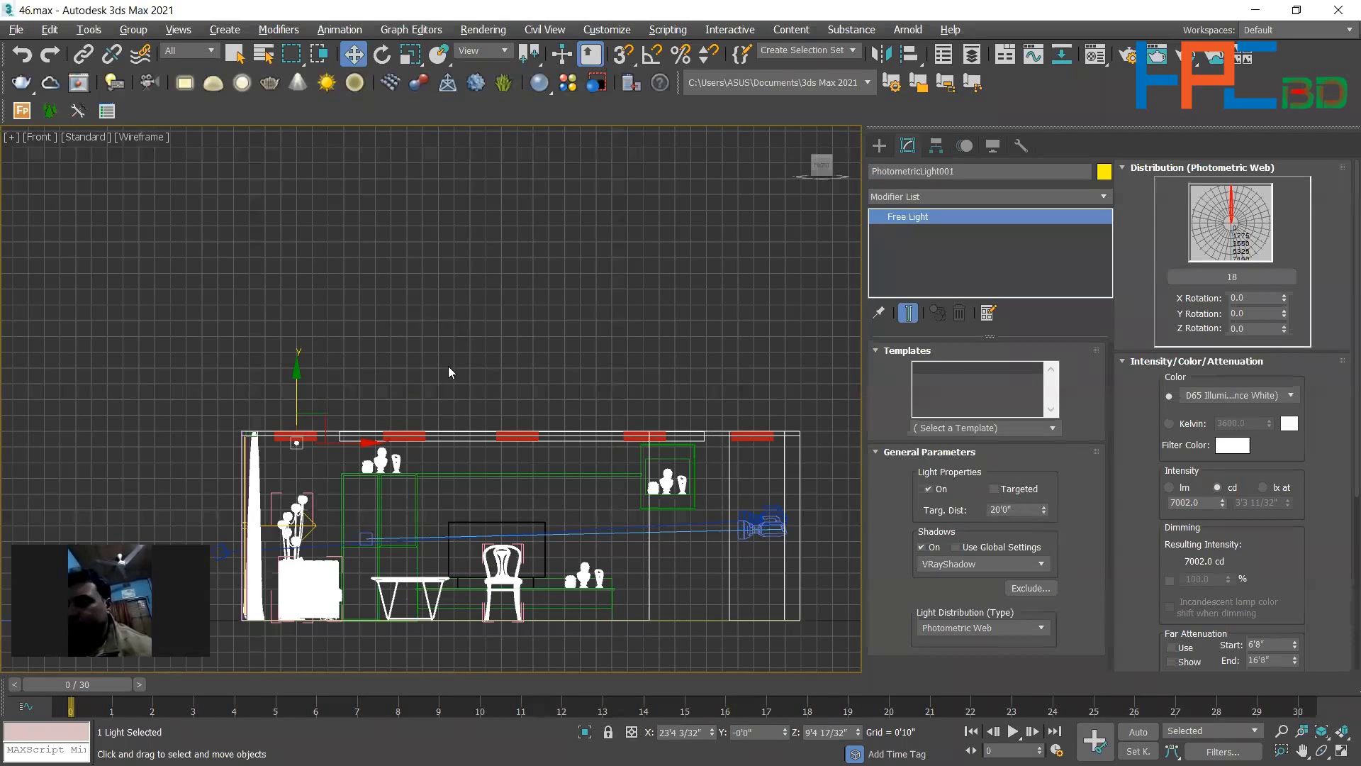
pyautogui.hotkey('alt', 'w')
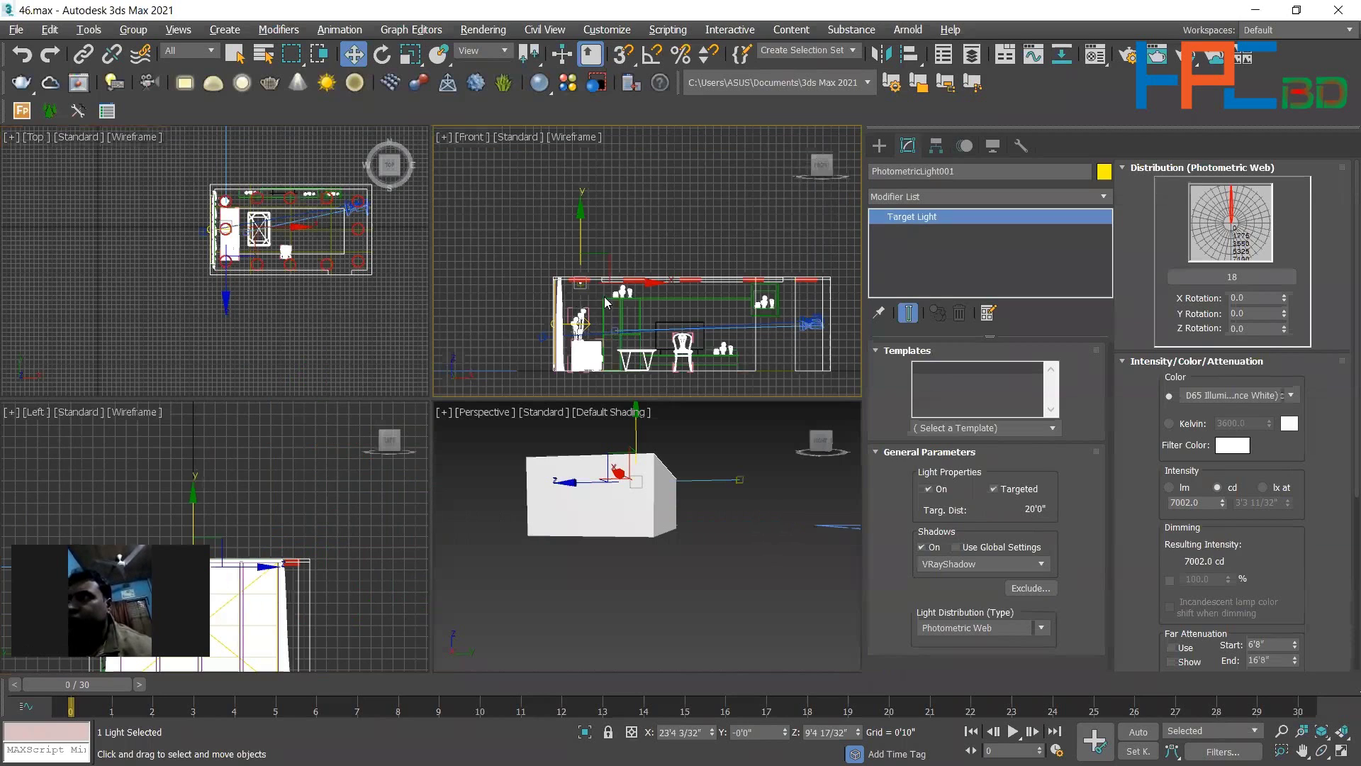
pyautogui.scroll(5, 611, 302)
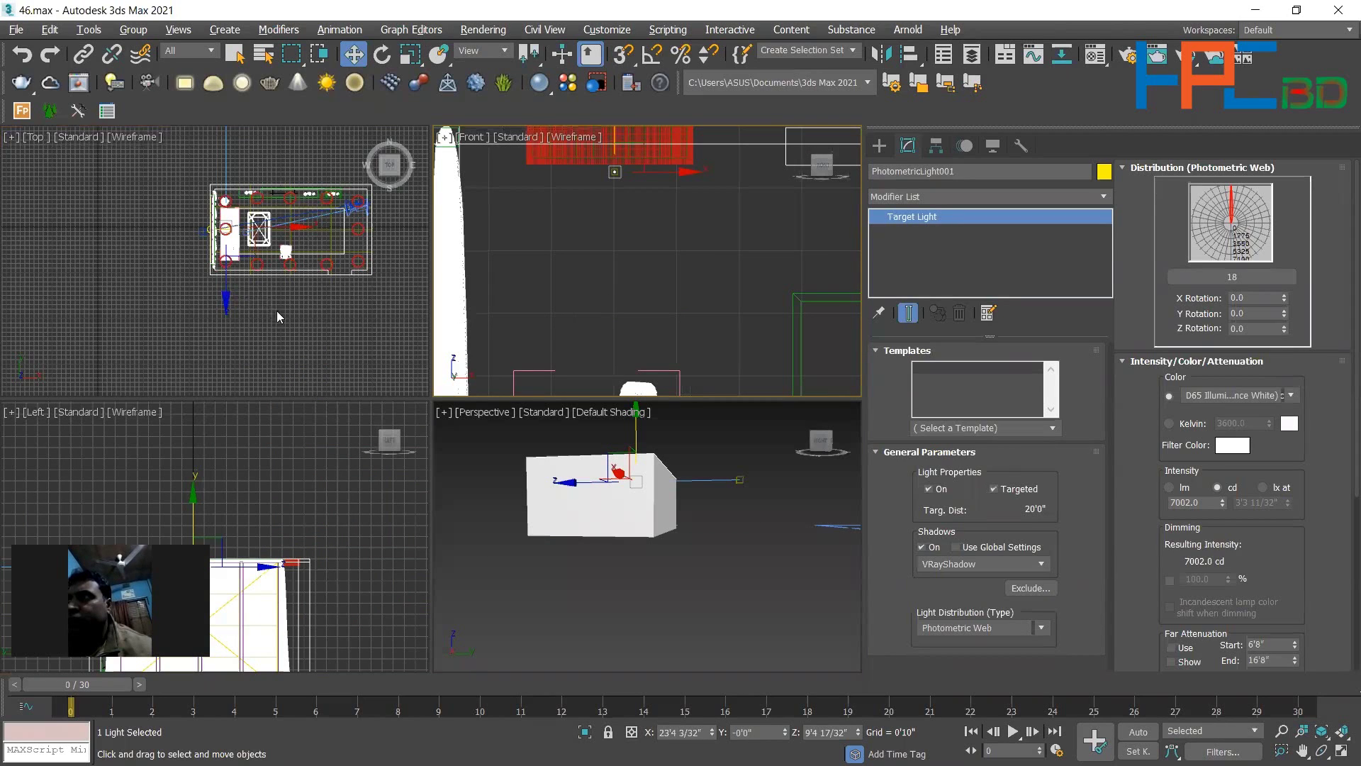
pyautogui.scroll(-4, 276, 311)
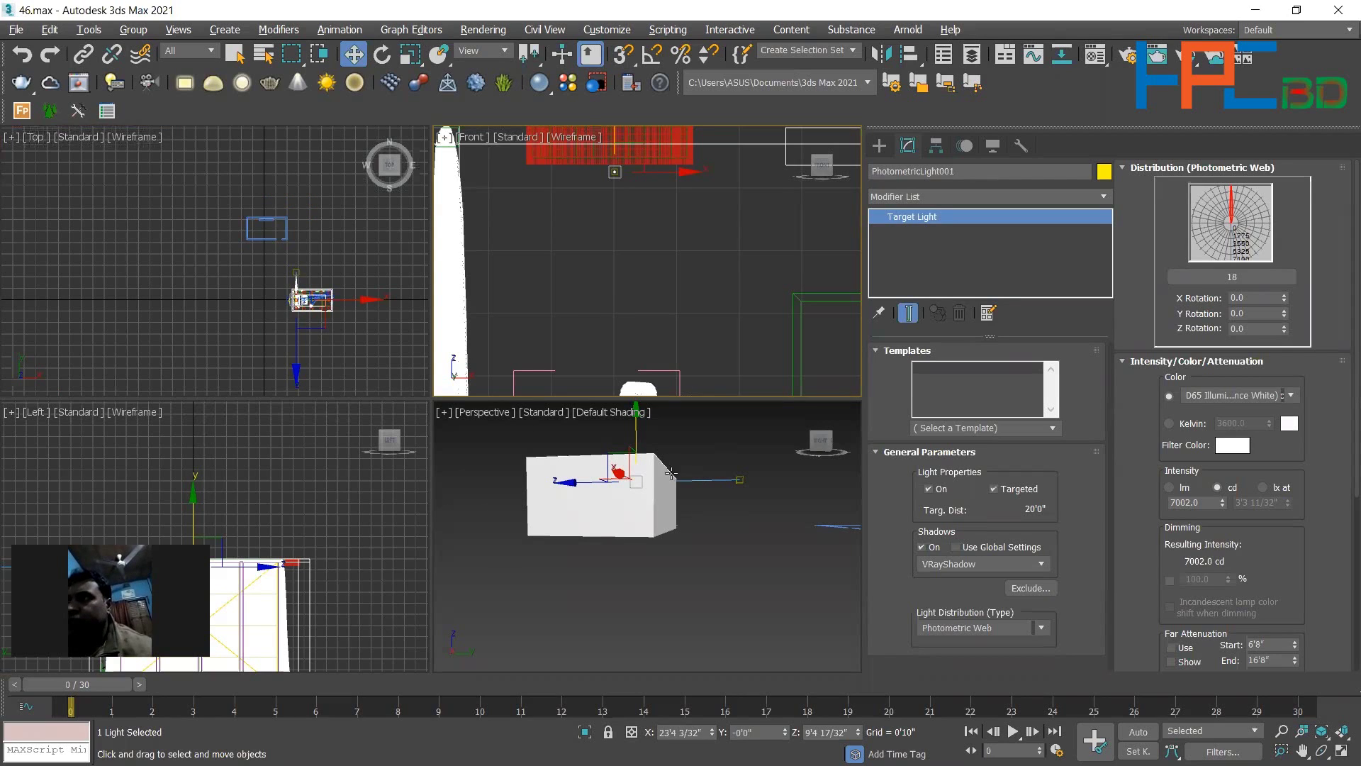
# View the room through PhysCamera001 in the enlarged perspective viewport and try nudging the light vertically.
pyautogui.hotkey('alt', 'w')
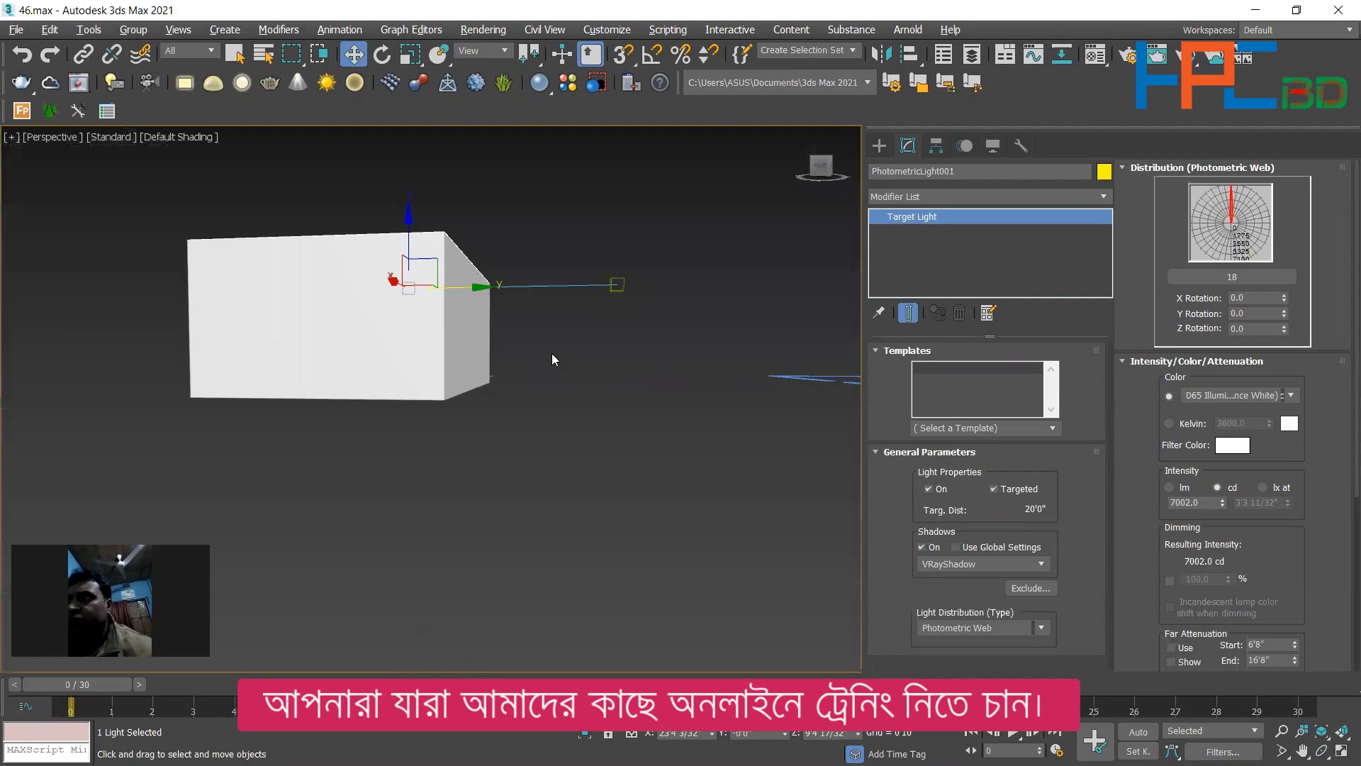
pyautogui.press('c')
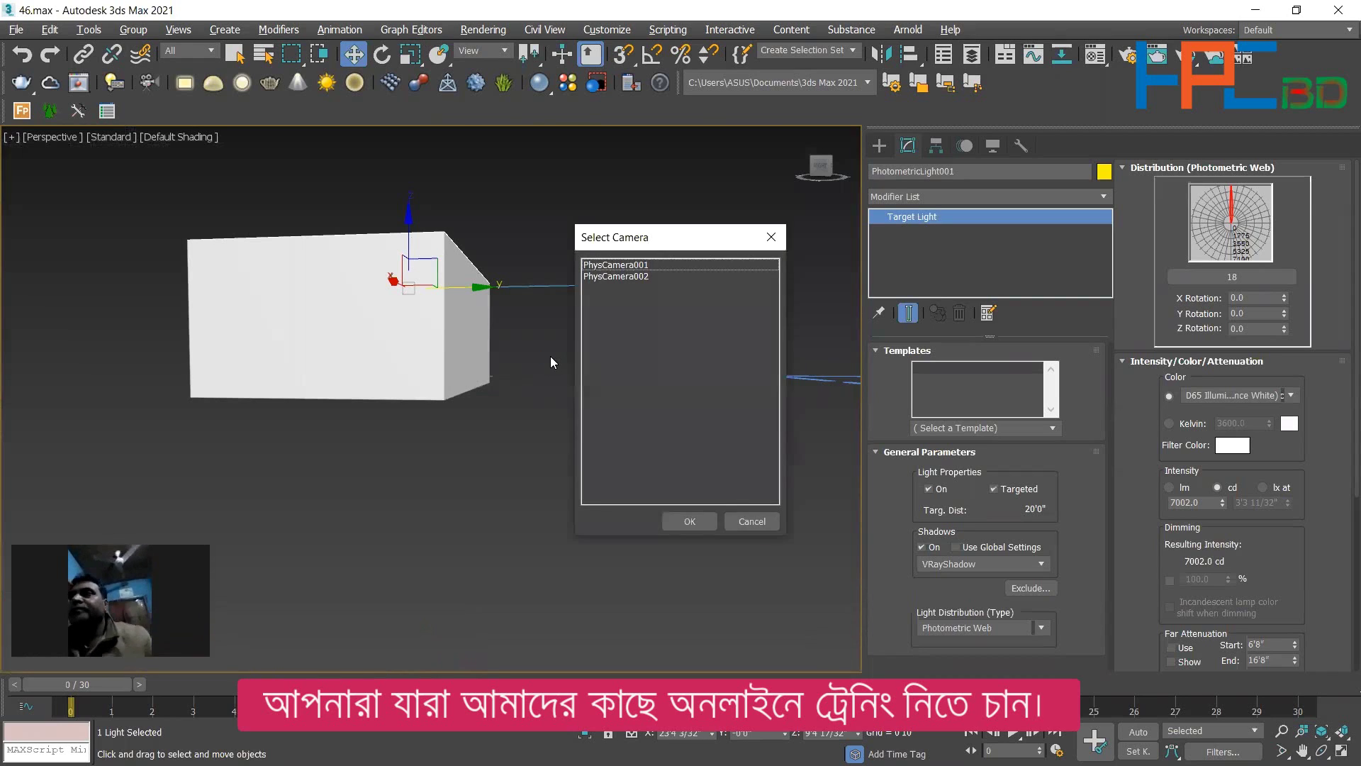
pyautogui.press('Escape')
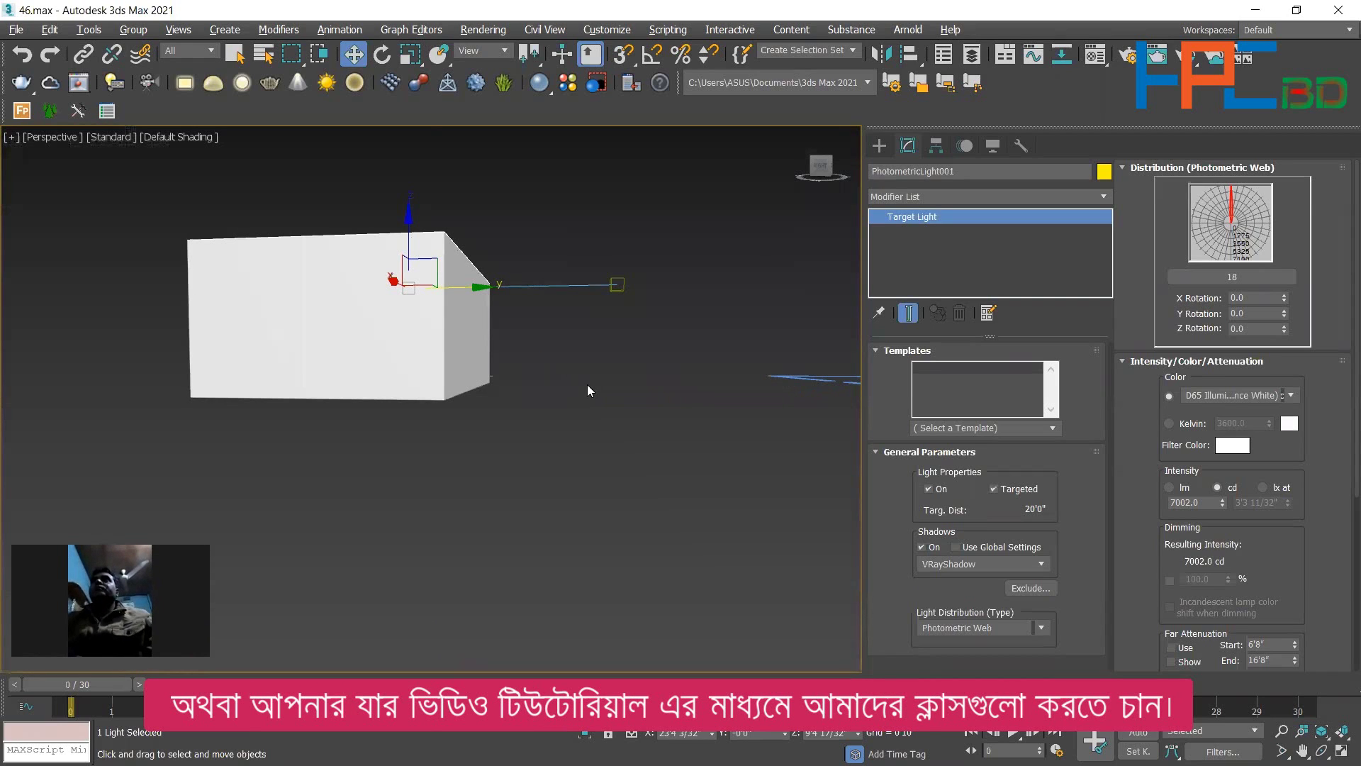
pyautogui.press('c')
pyautogui.click(645, 265)
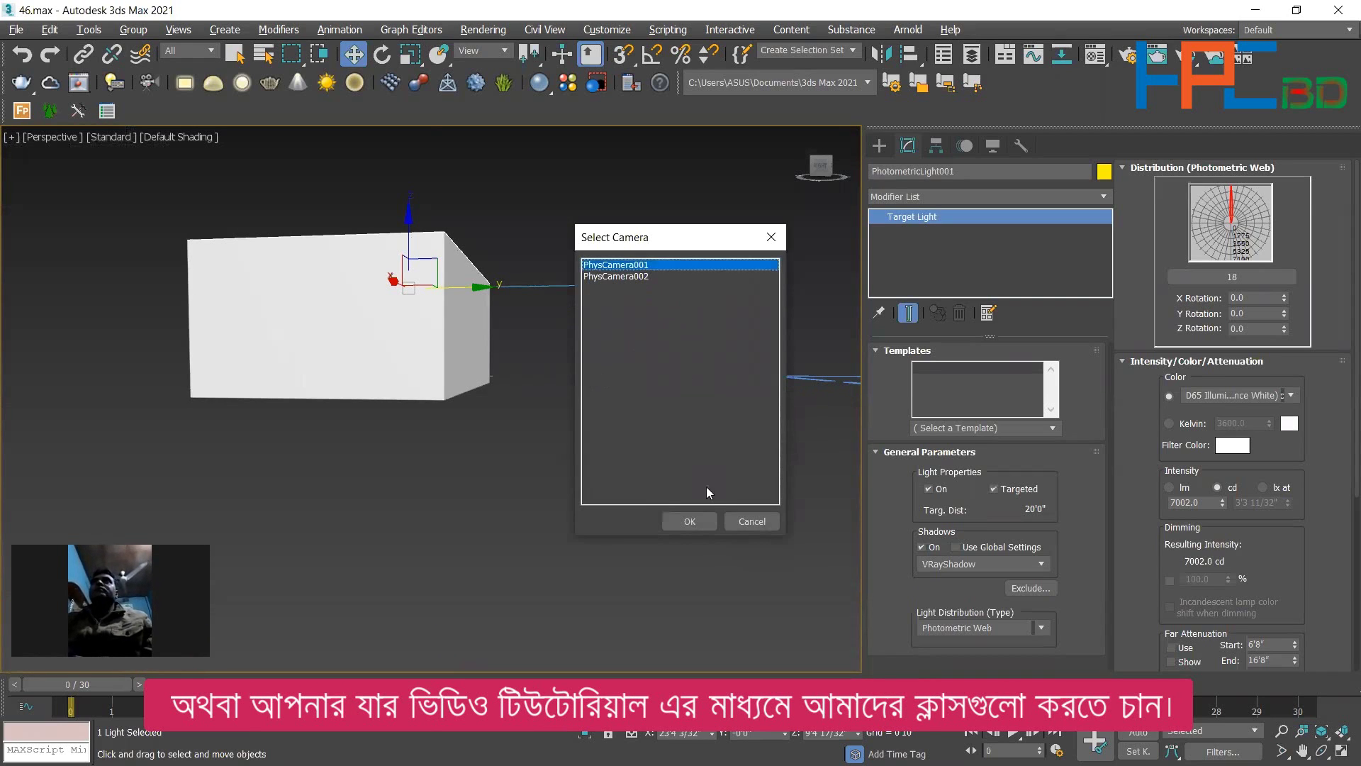
pyautogui.click(692, 521)
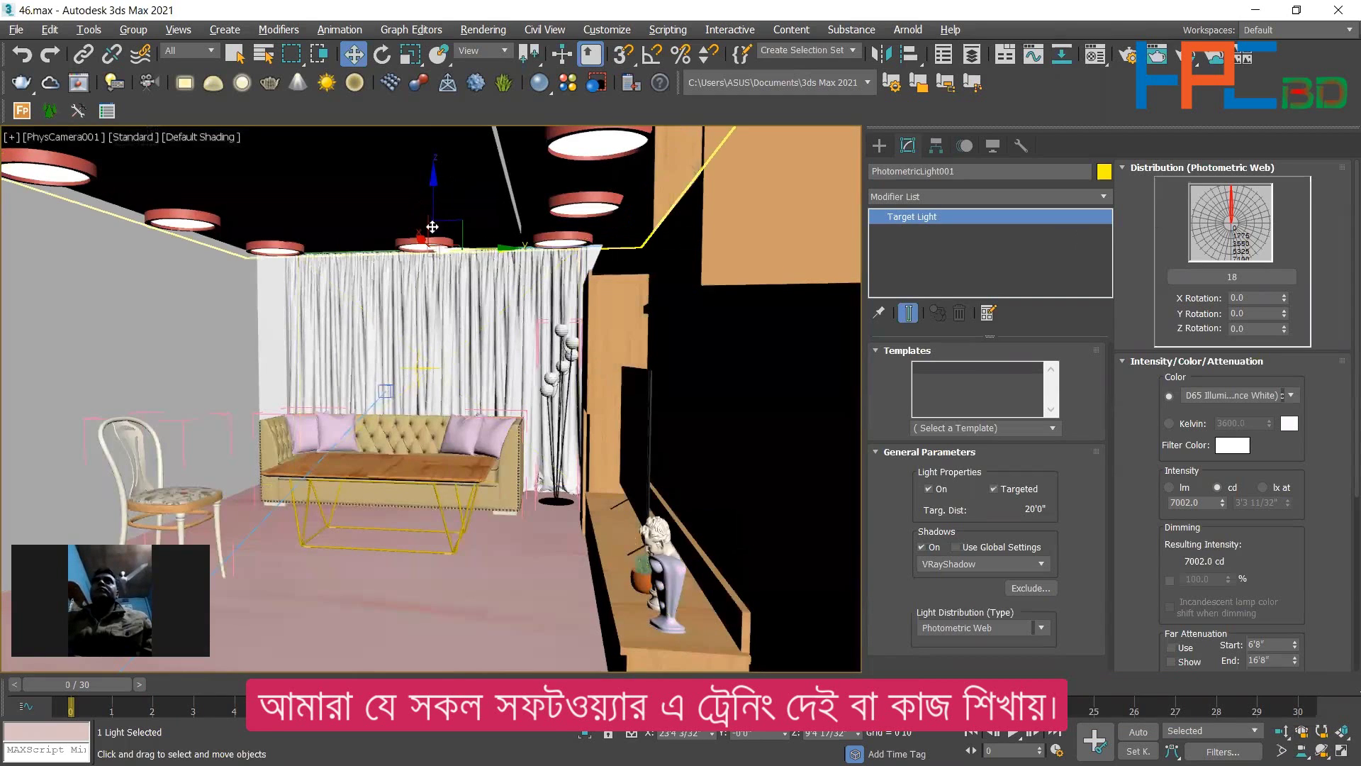
pyautogui.moveTo(436, 178)
pyautogui.mouseDown()
pyautogui.moveTo(438, 234)
pyautogui.moveTo(434, 171)
pyautogui.mouseUp()
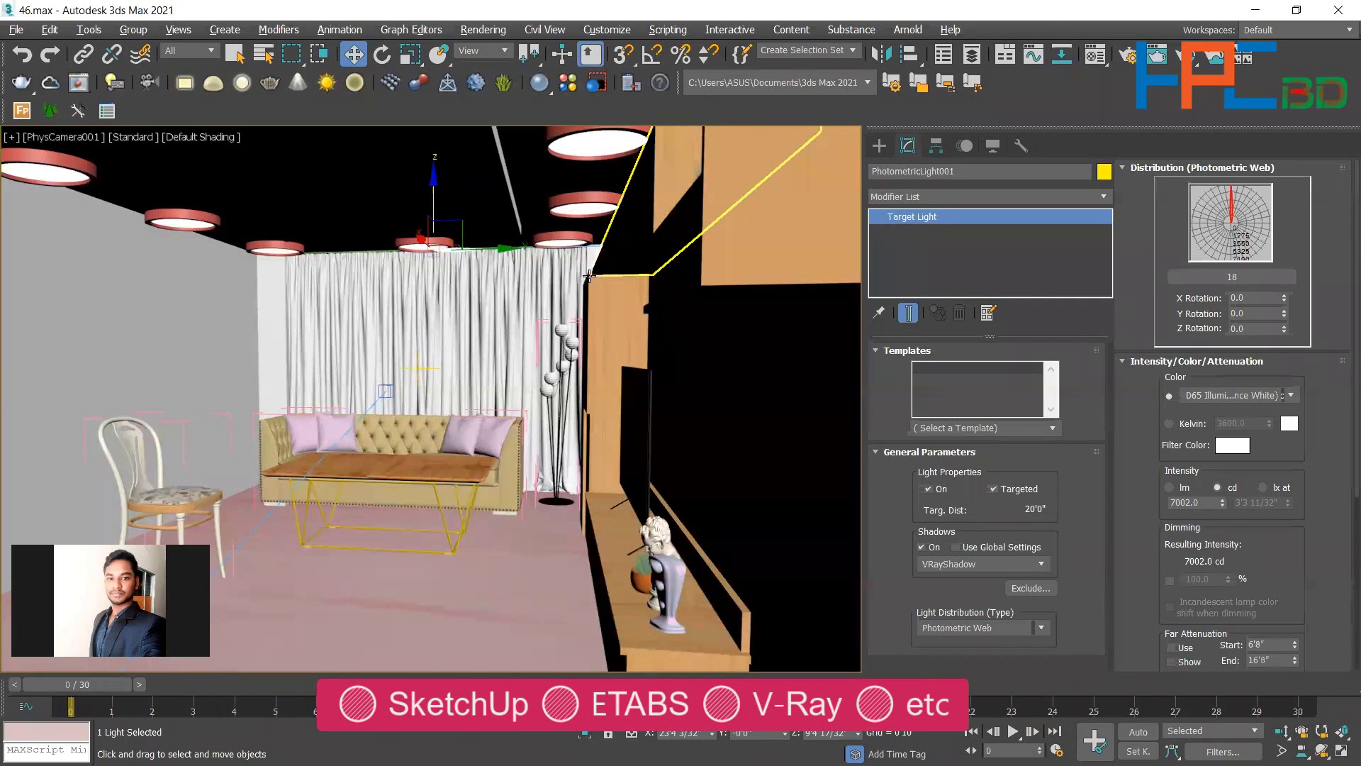
# Switch the camera viewport back to Perspective and restore the four-viewport layout.
pyautogui.click(68, 136)
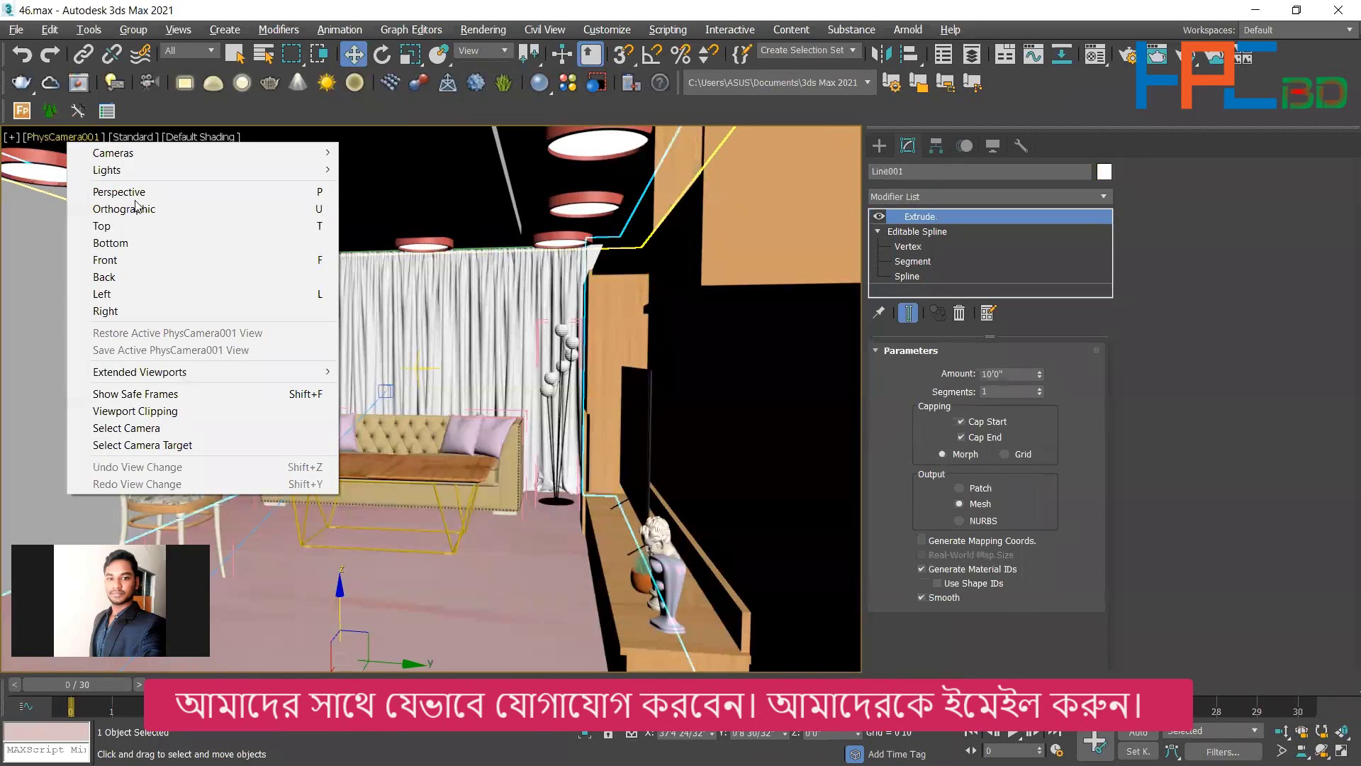
pyautogui.click(537, 339)
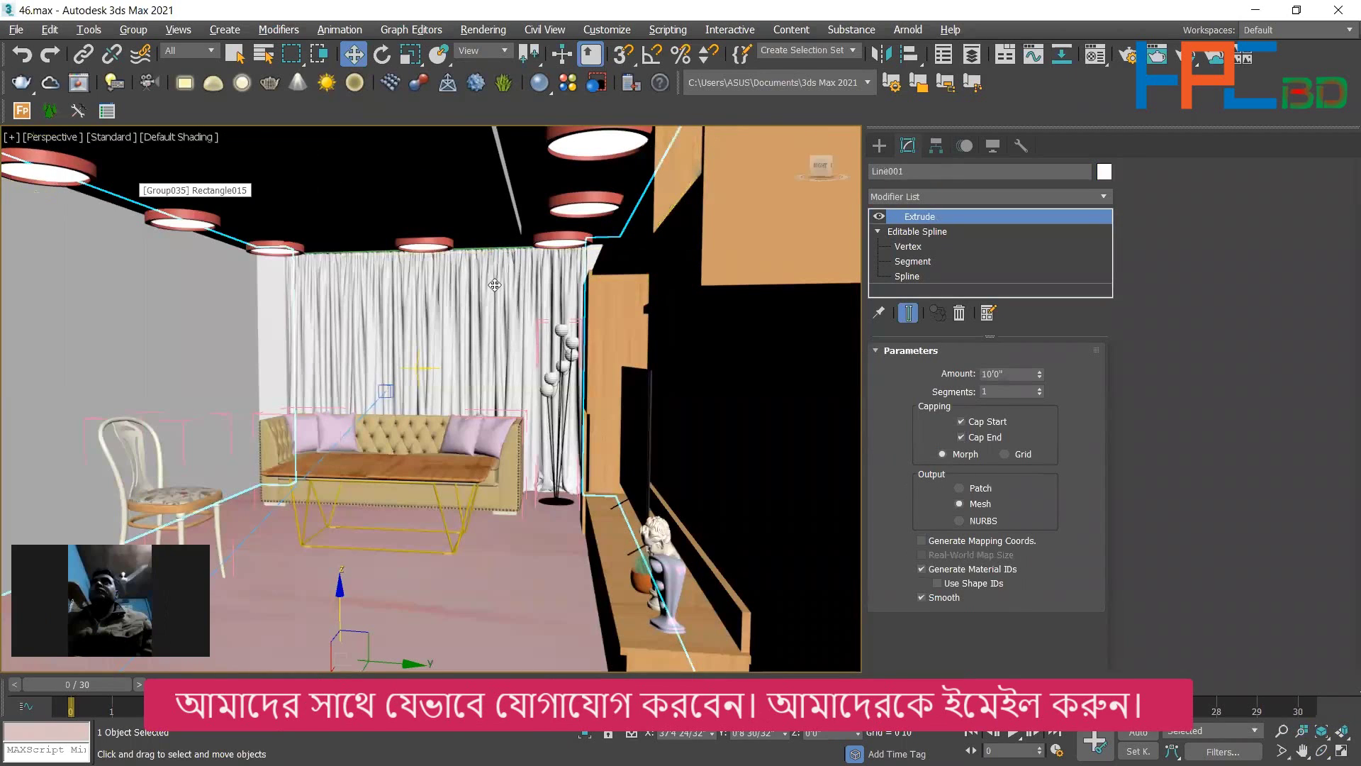
pyautogui.press('p')
pyautogui.hotkey('alt', 'w')
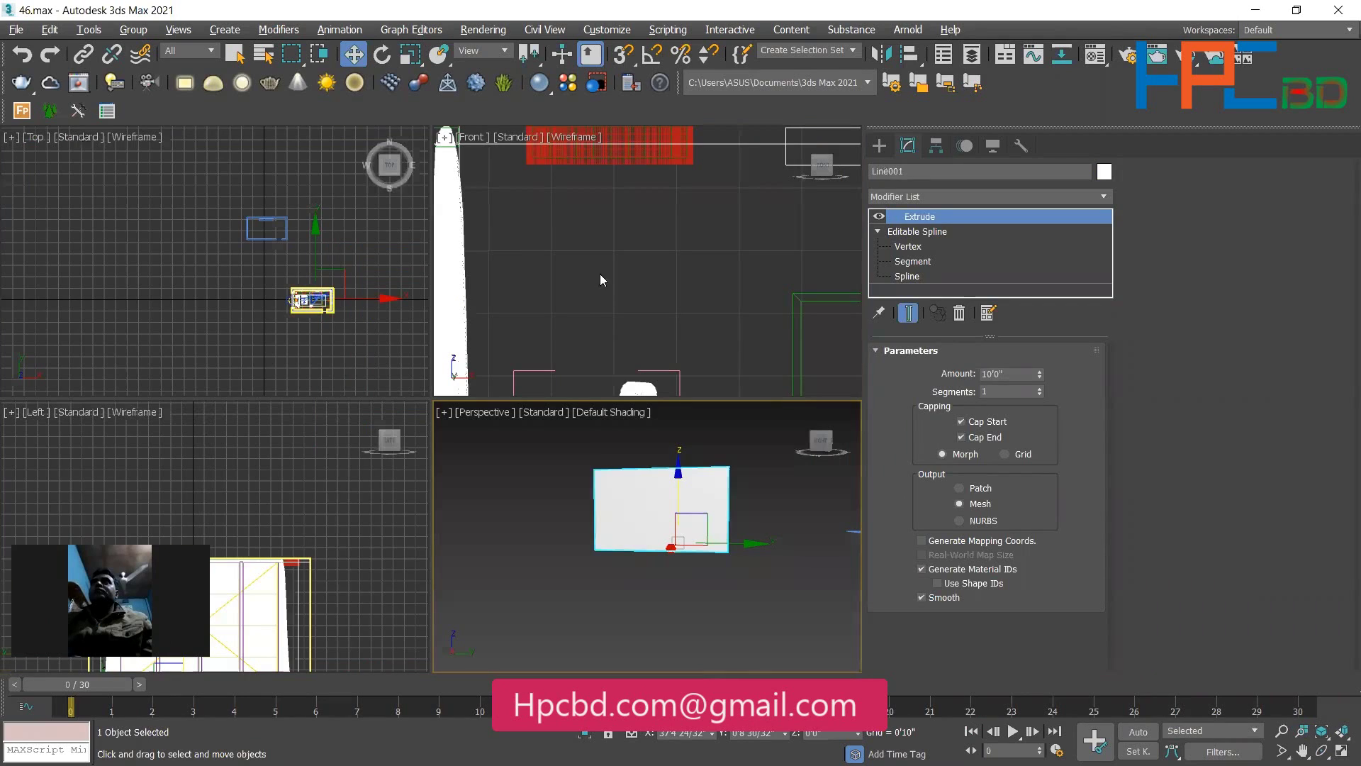
# Place a free light with the 18 photometric web above the ceiling lamp nearest the curtain in the enlarged Front view.
pyautogui.hotkey('alt', 'w')
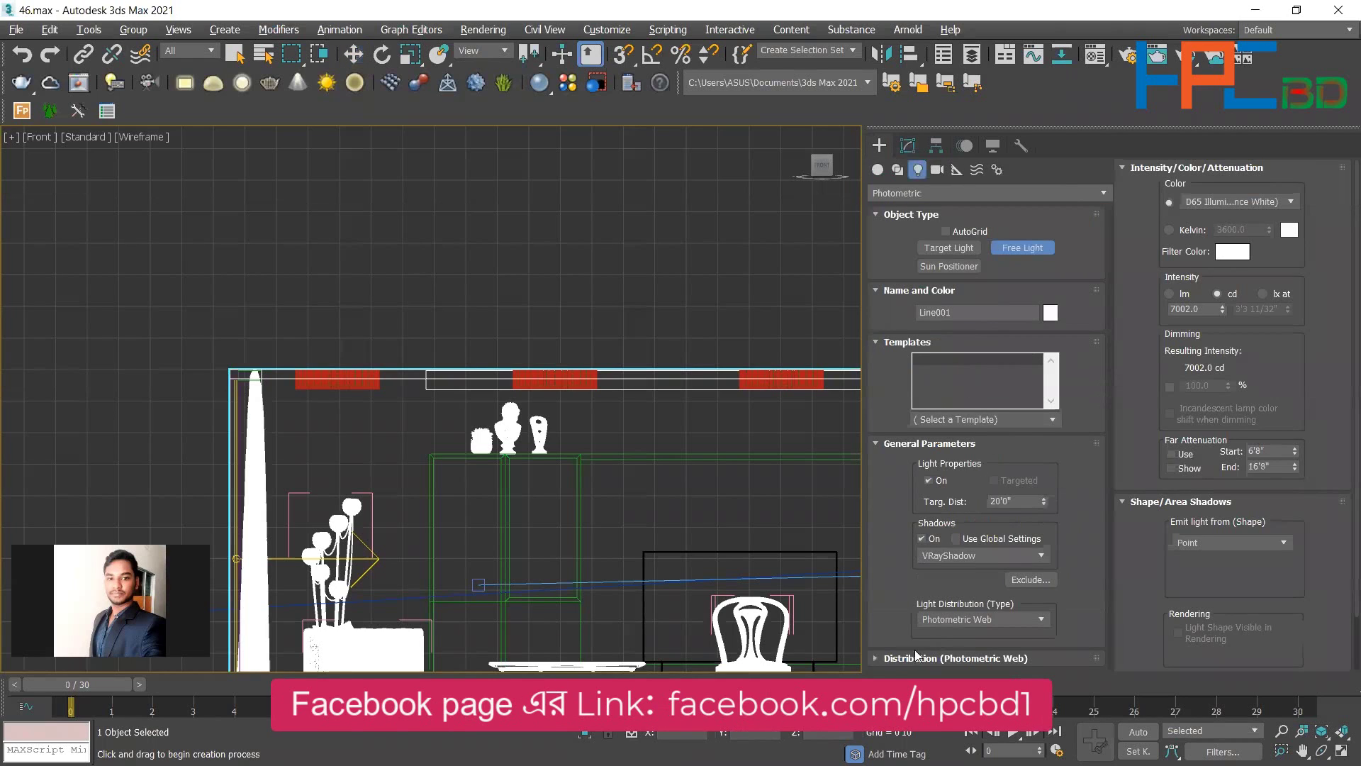
pyautogui.click(879, 658)
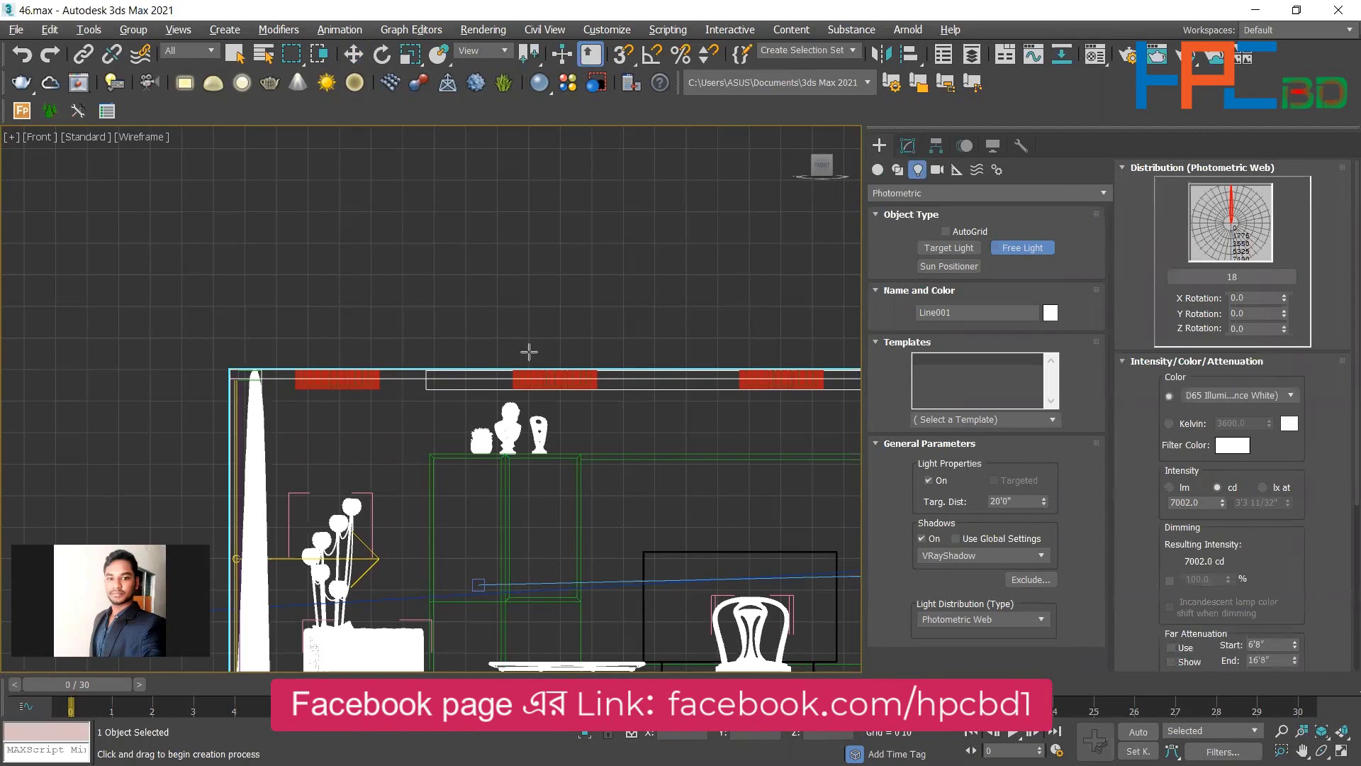
pyautogui.click(346, 346)
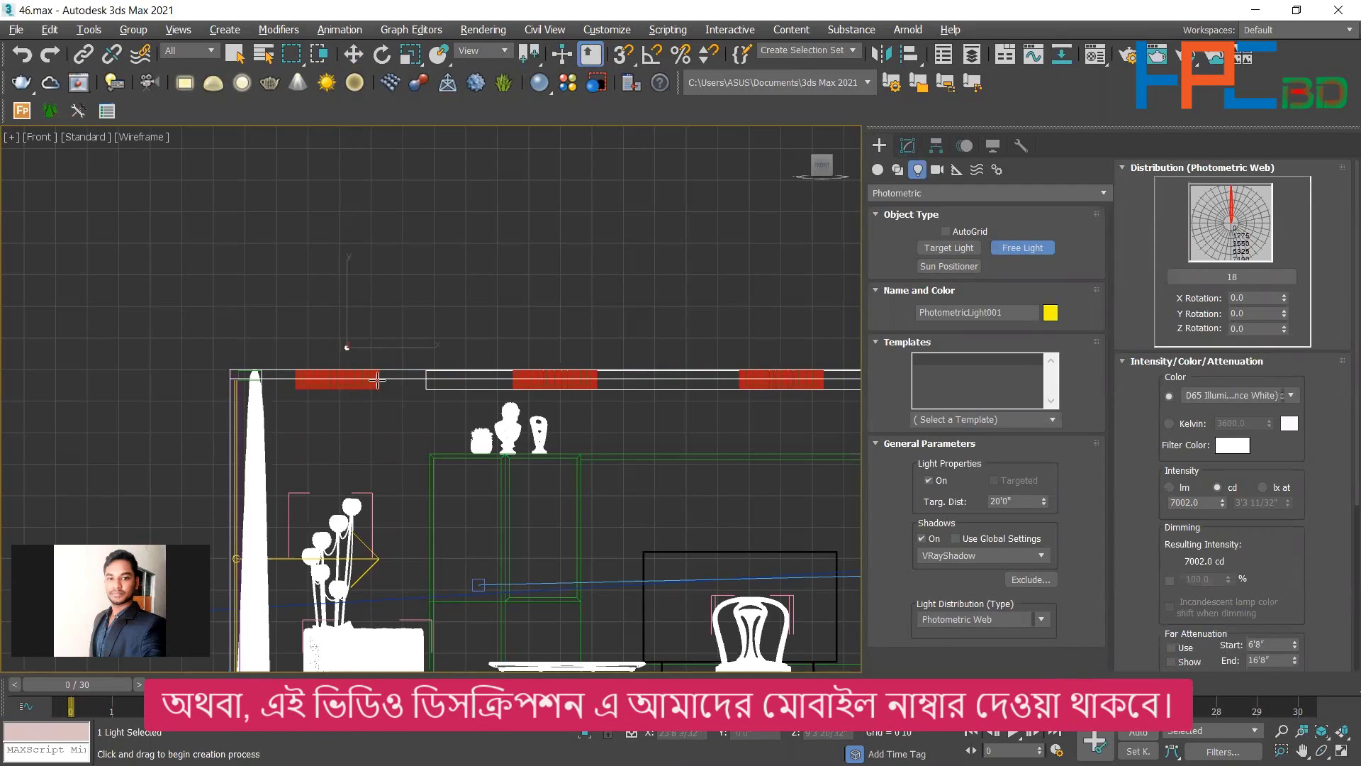
pyautogui.click(353, 54)
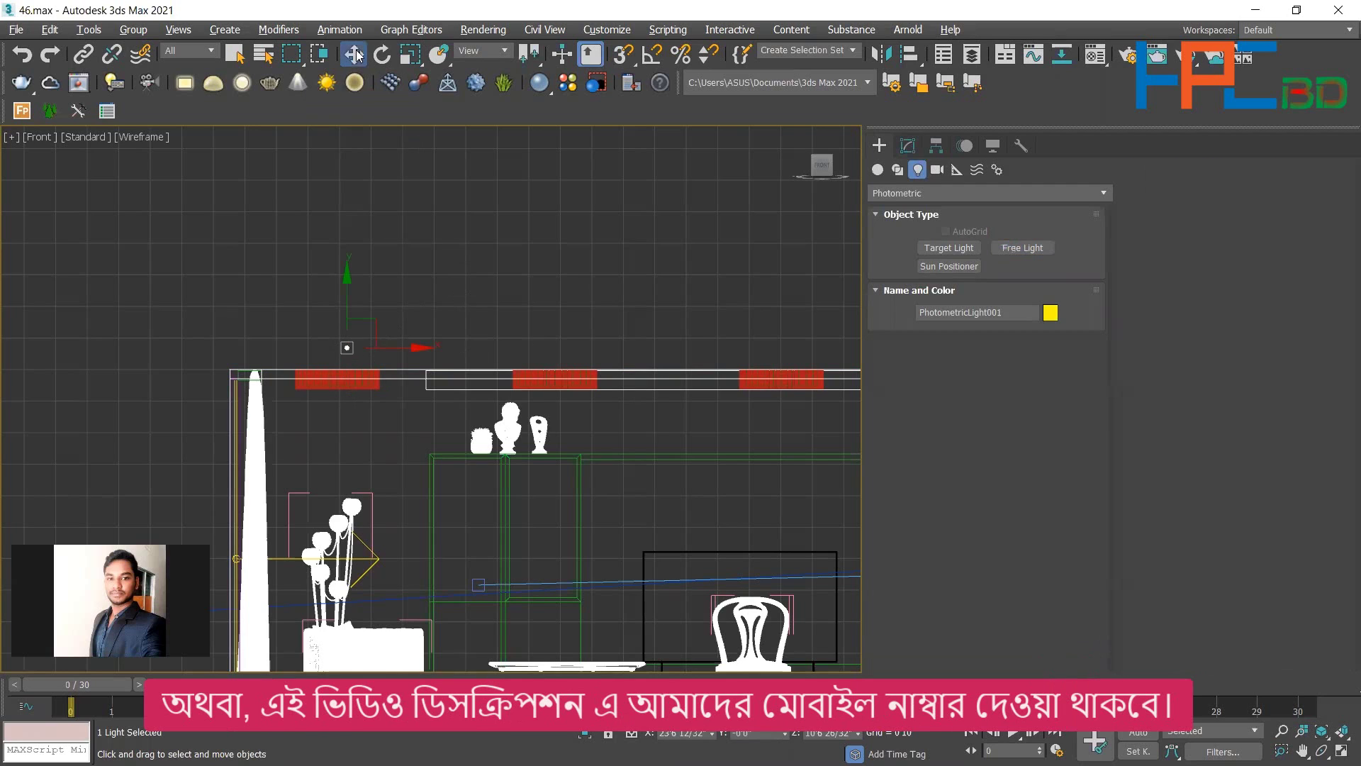
# Make the photometric light targeted and raise it to a height of about 10'10".
pyautogui.click(906, 144)
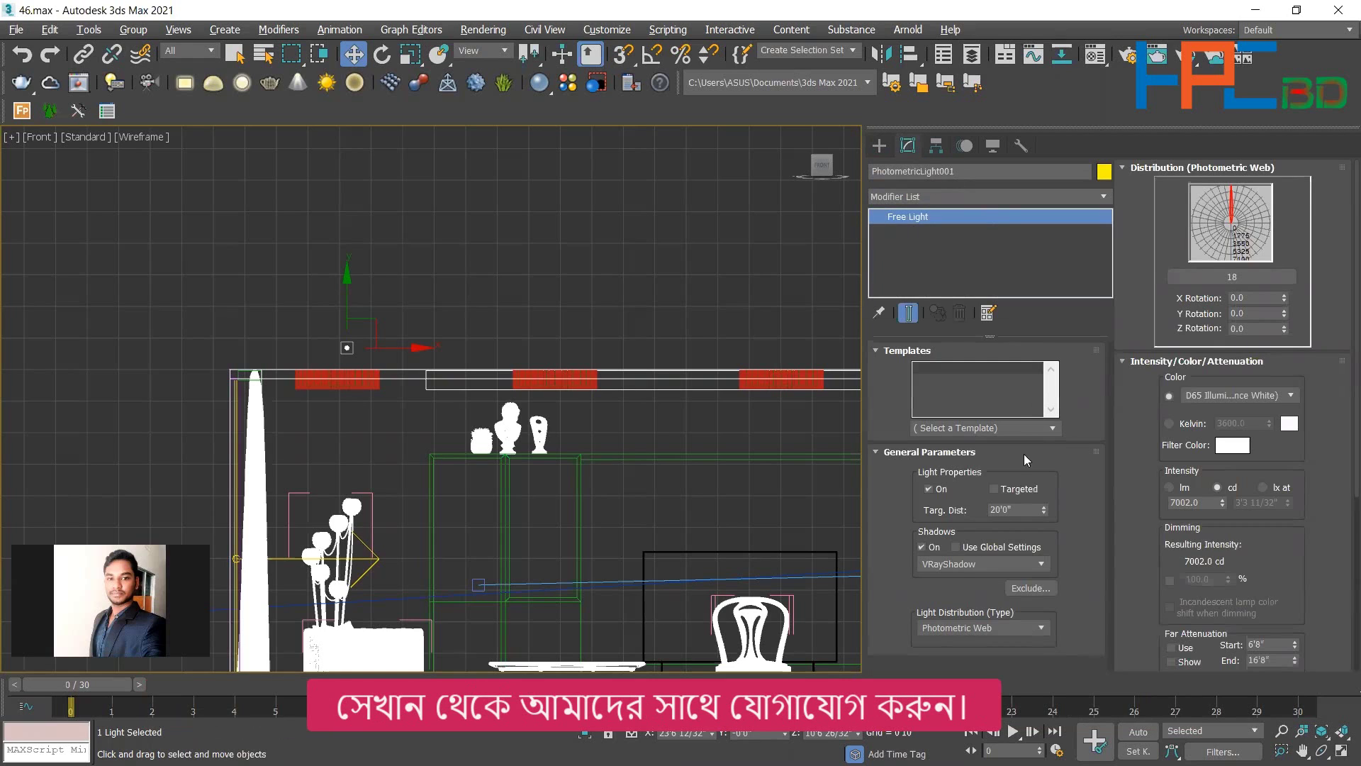
pyautogui.click(998, 490)
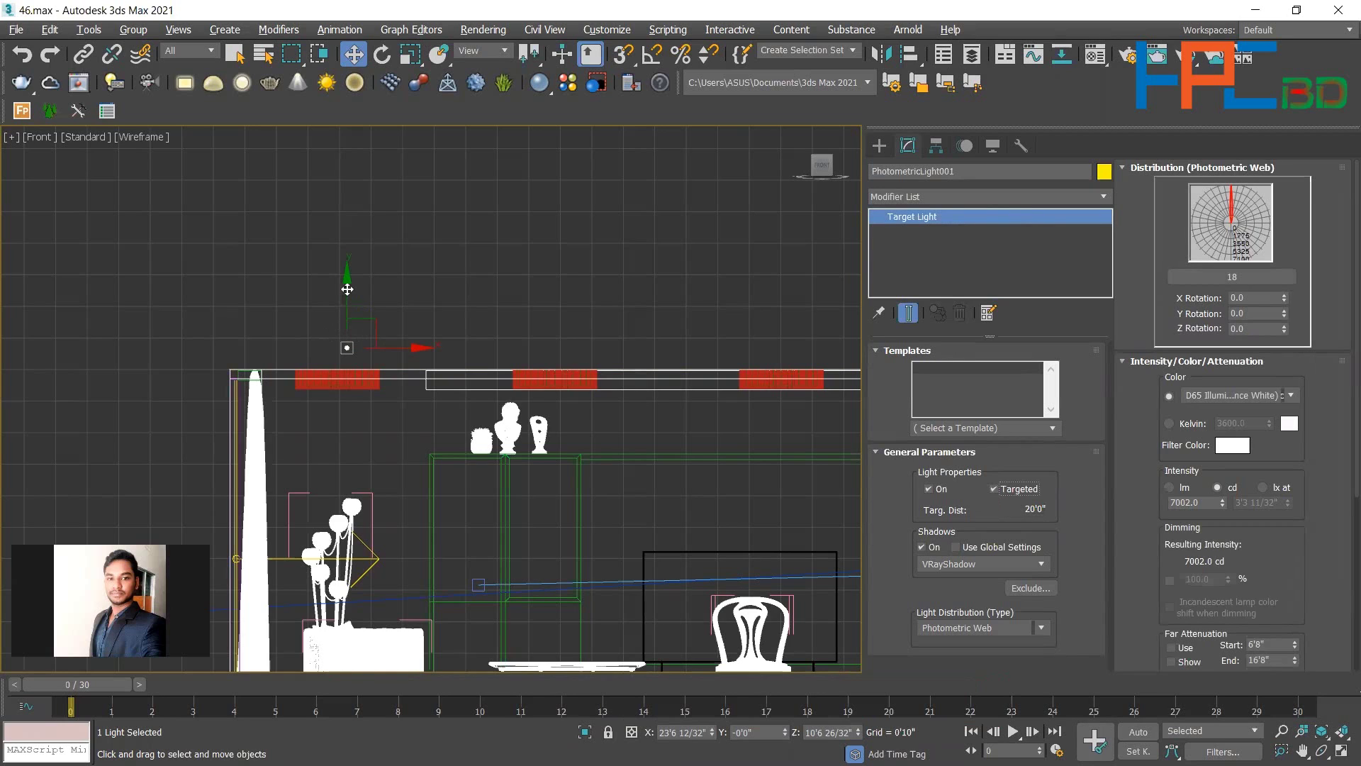
pyautogui.moveTo(349, 277)
pyautogui.mouseDown()
pyautogui.moveTo(353, 319)
pyautogui.moveTo(361, 267)
pyautogui.mouseUp()
# In the enlarged Top view, move the photometric light along Y to about -0'8", in line with the lamp ring over the sofa.
pyautogui.hotkey('alt', 'w')
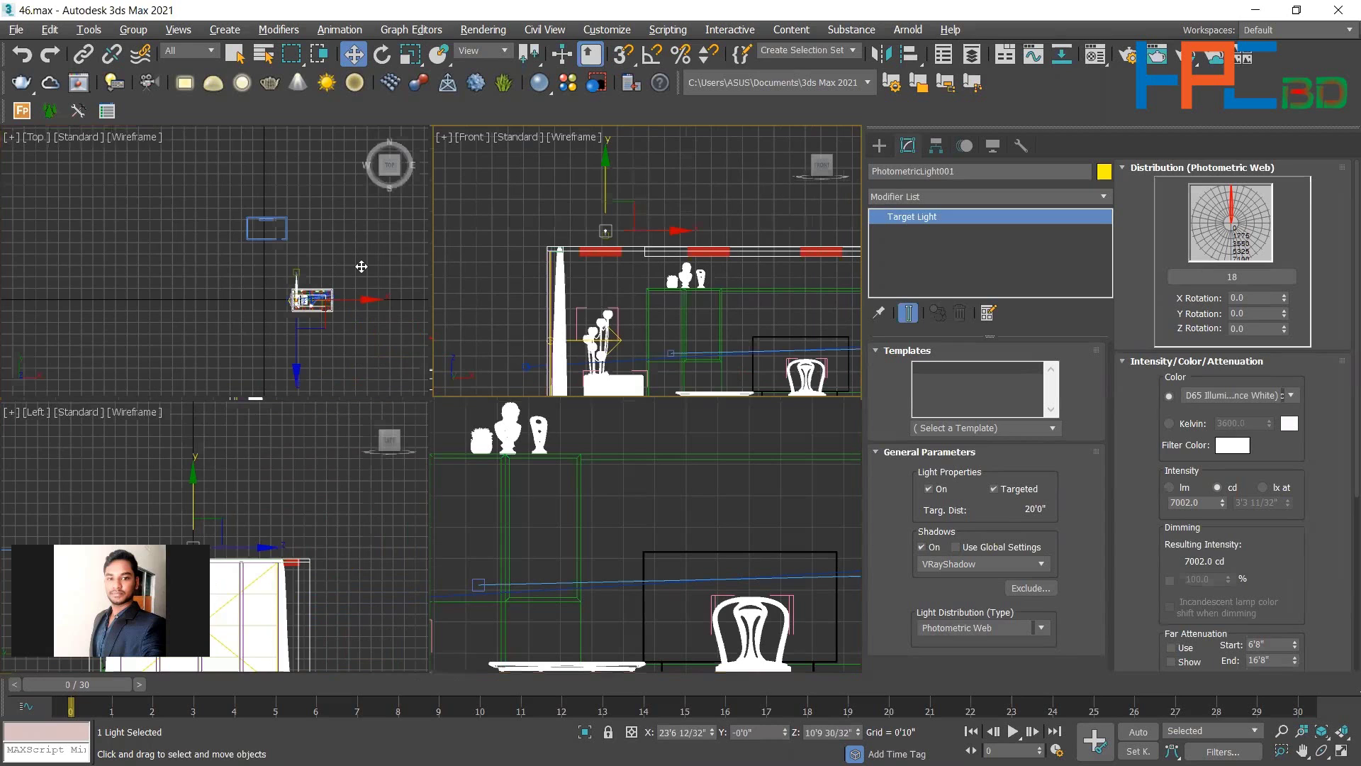
pyautogui.hotkey('alt', 'w')
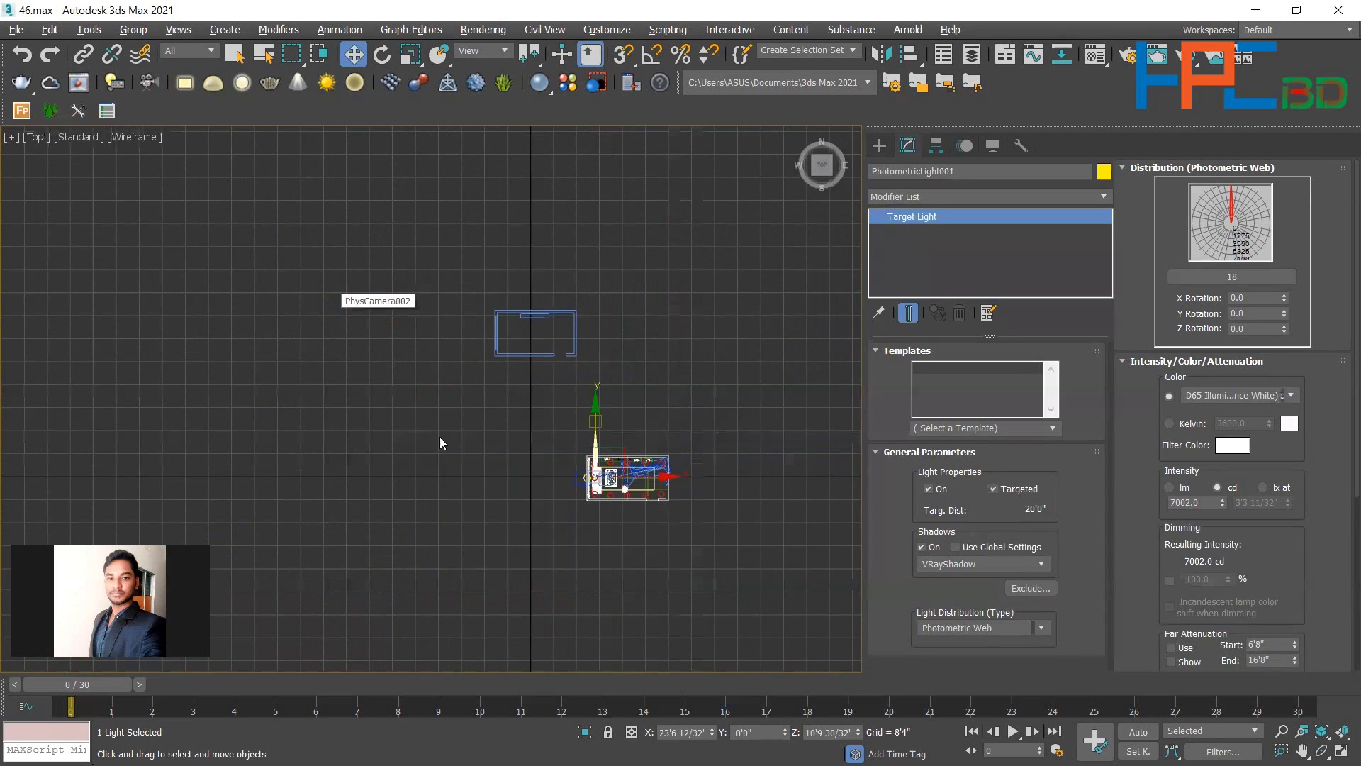
pyautogui.scroll(5, 676, 544)
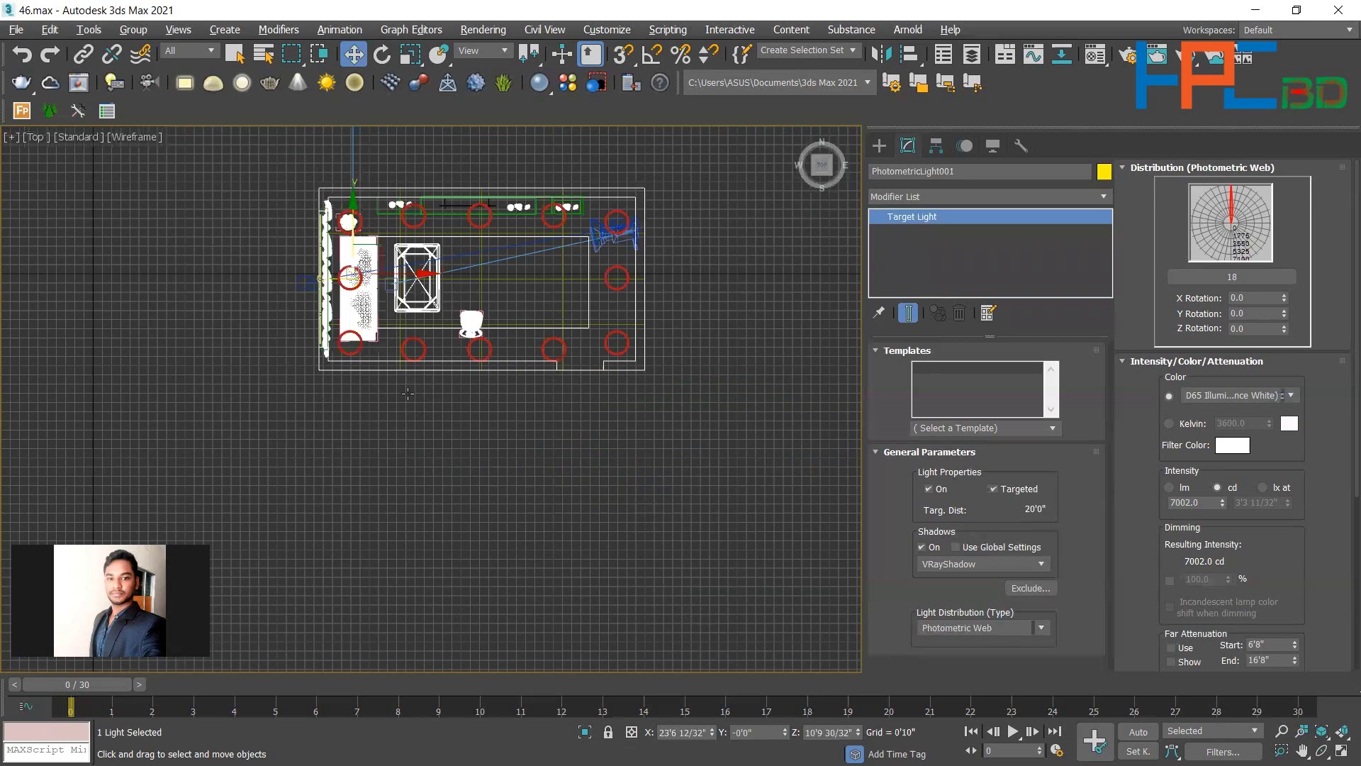
pyautogui.scroll(6, 351, 269)
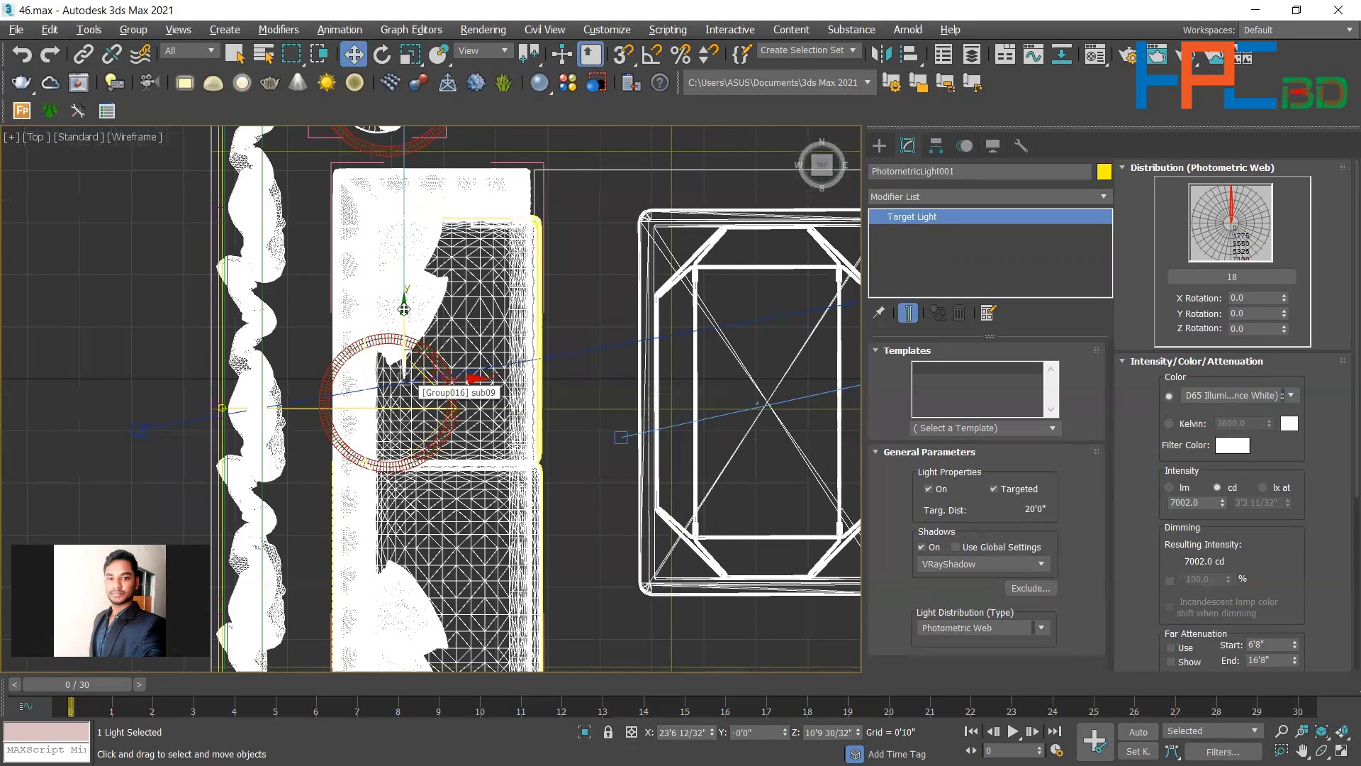
pyautogui.moveTo(405, 341); pyautogui.dragTo(406, 353)
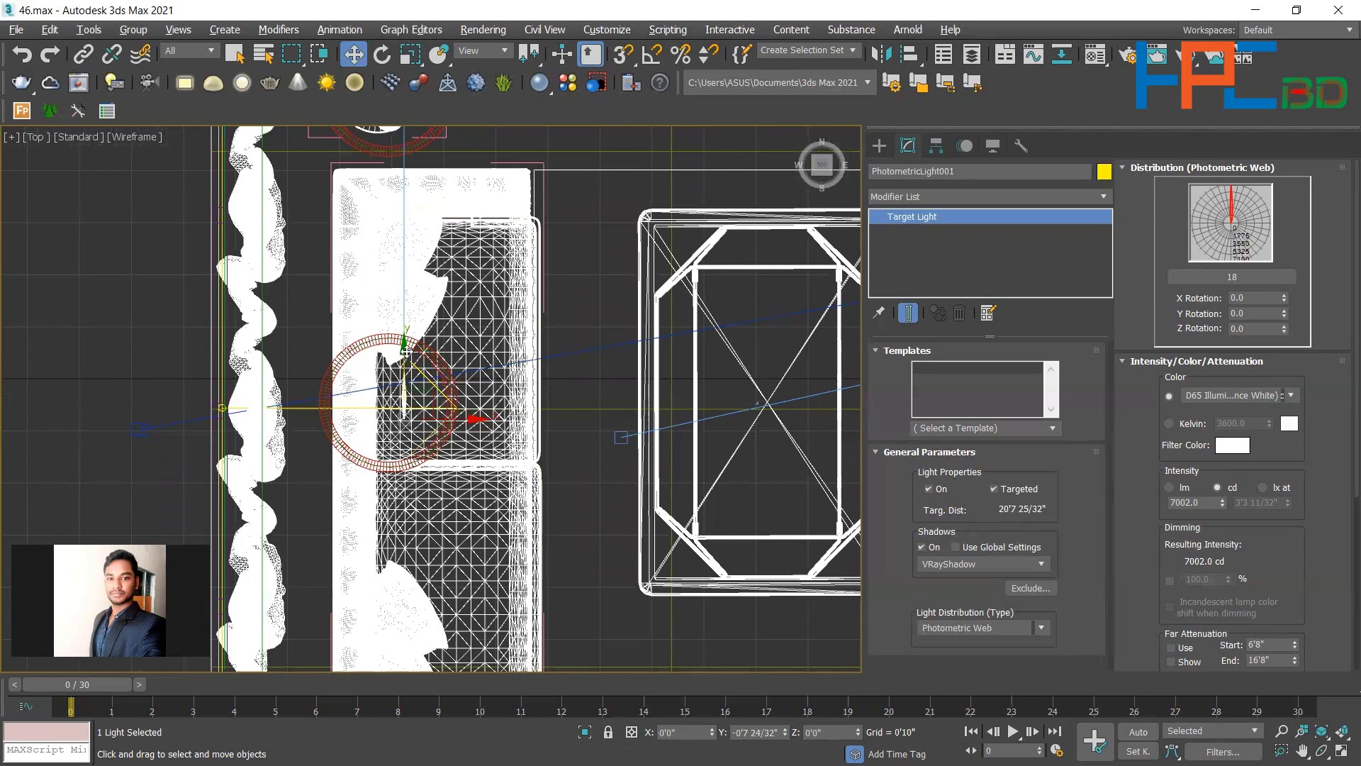
pyautogui.scroll(-3, 408, 350)
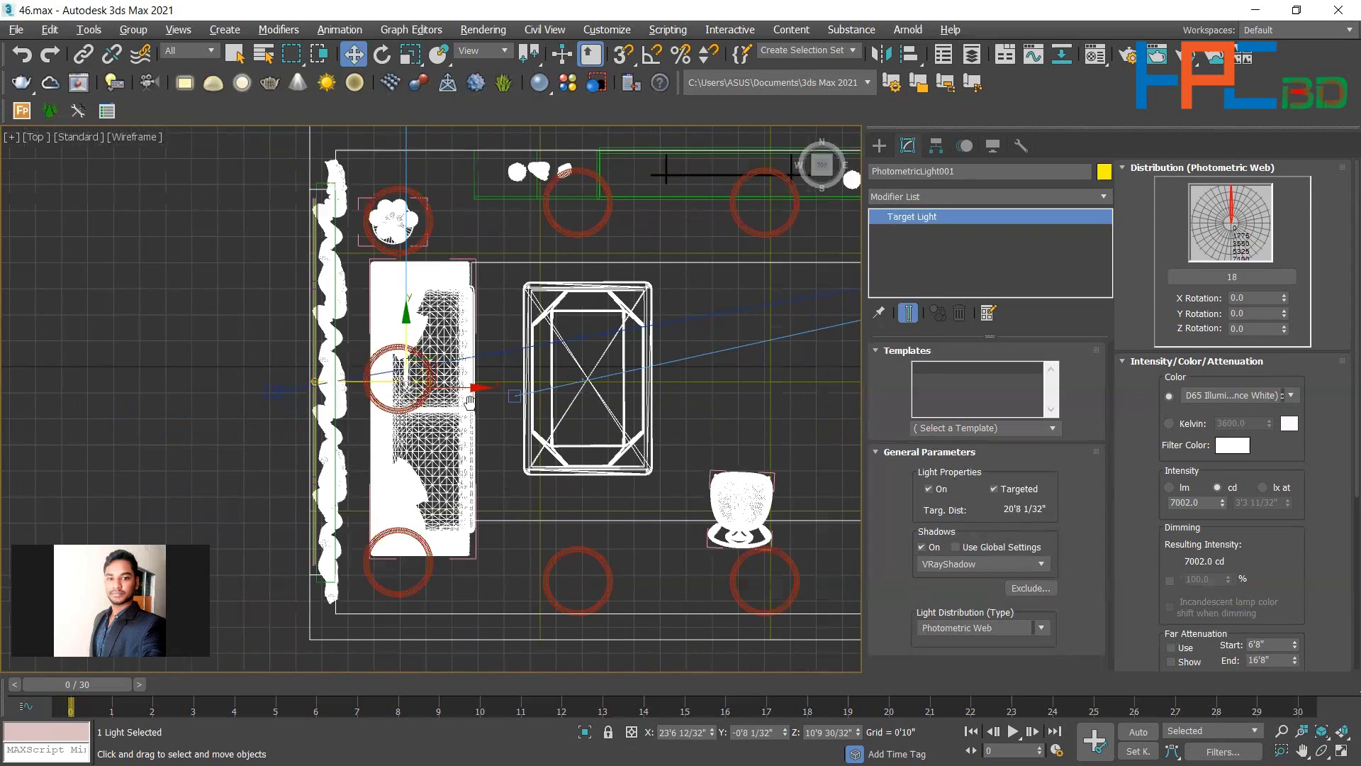
pyautogui.moveTo(464, 245); pyautogui.dragTo(438, 401, button='middle')
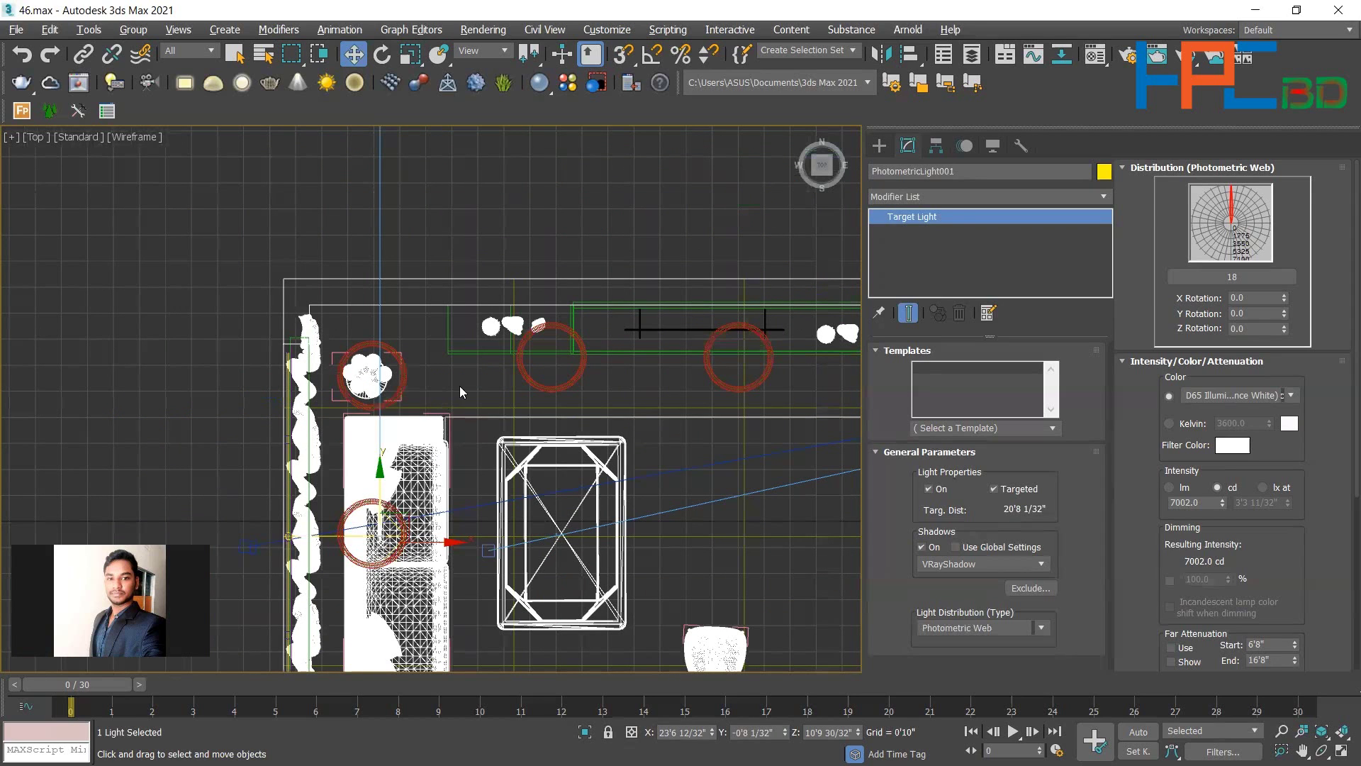
# Replace the photometric light with a new free light placed in the Top view inside the lamp ring over the sofa.
pyautogui.click(460, 386)
pyautogui.click(880, 147)
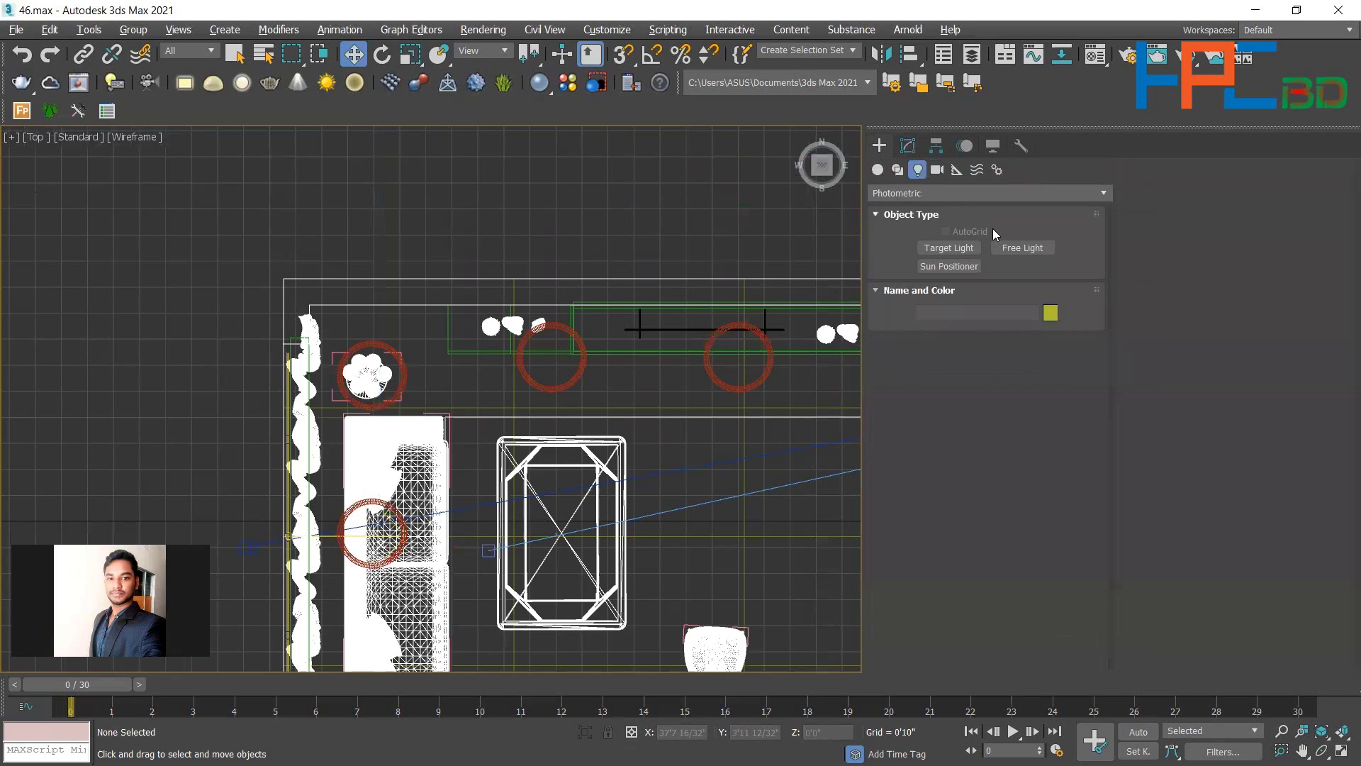
pyautogui.click(1015, 248)
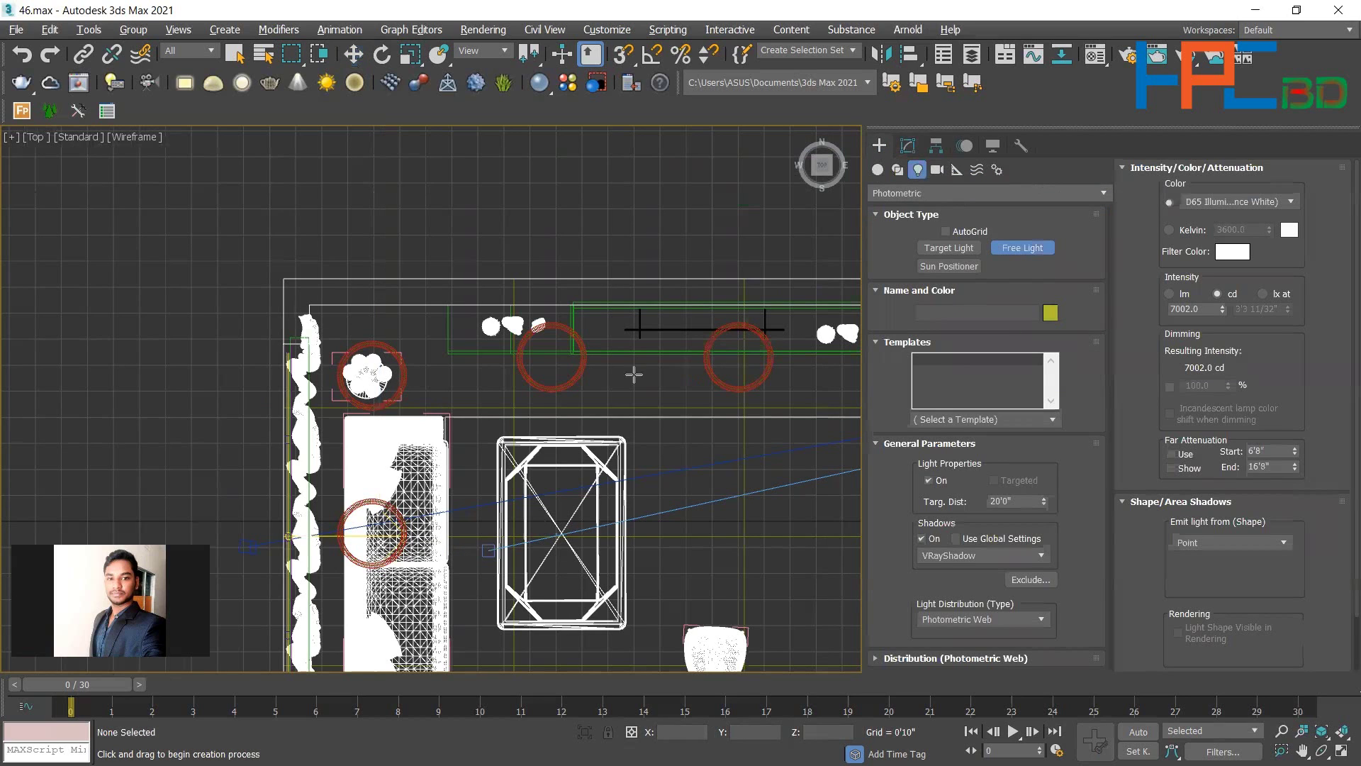
pyautogui.click(375, 530)
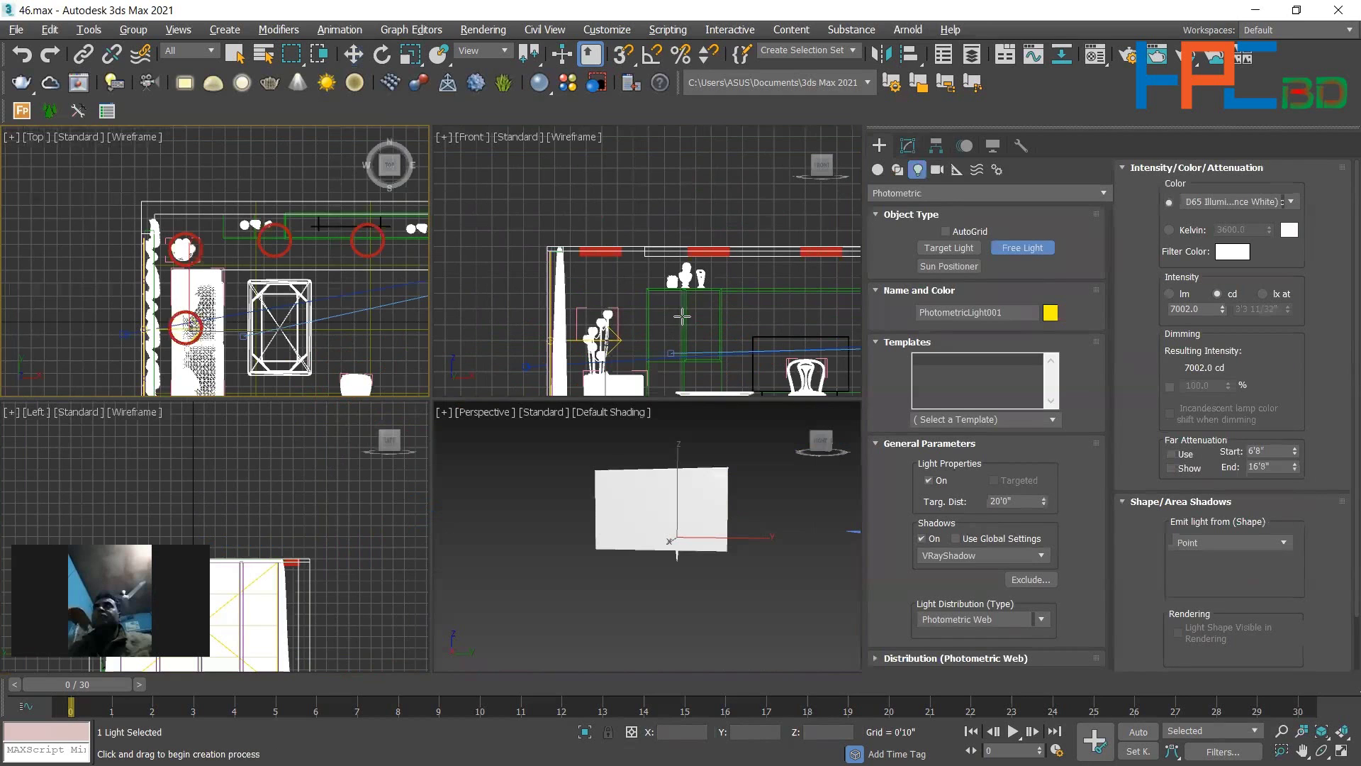
# Raise the free light in the enlarged Front view to ceiling lamp level, at a height of about 10'4".
pyautogui.click(353, 55)
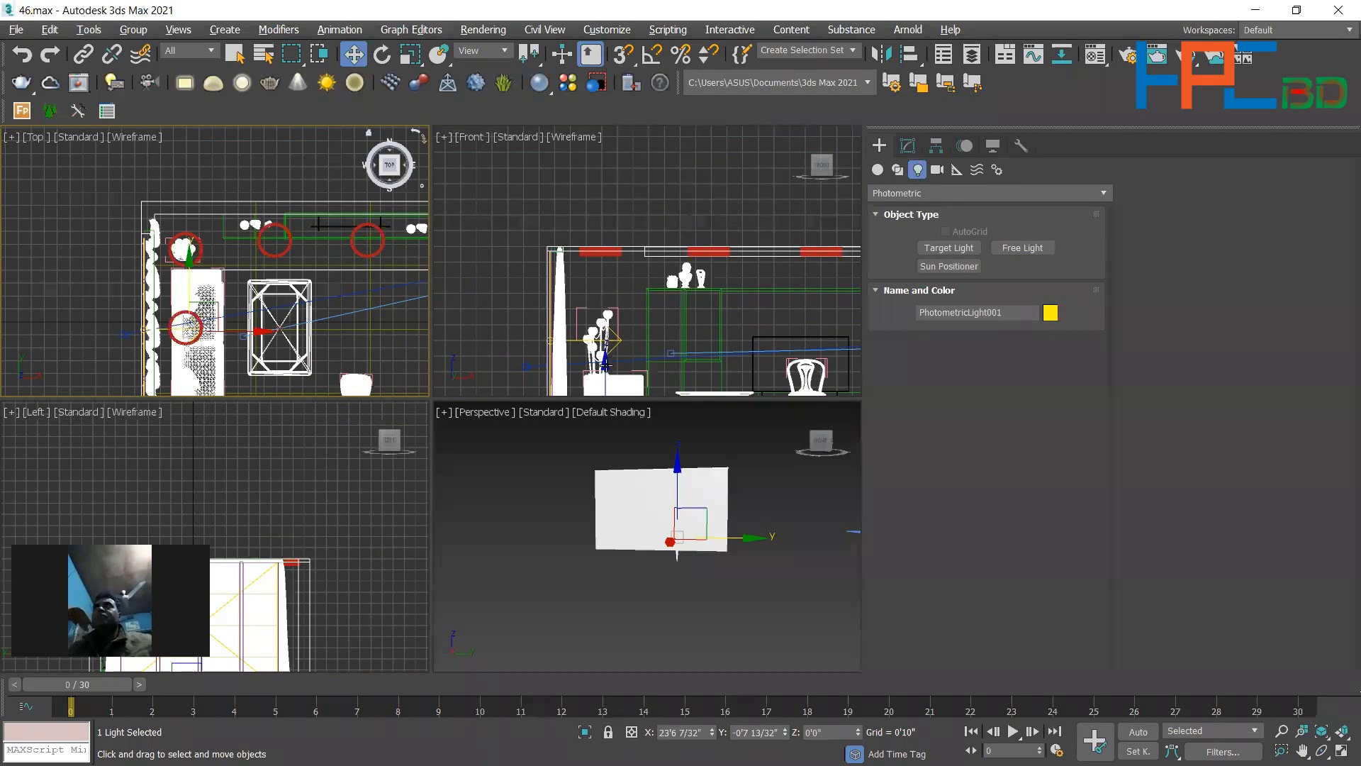
pyautogui.hotkey('alt', 'w')
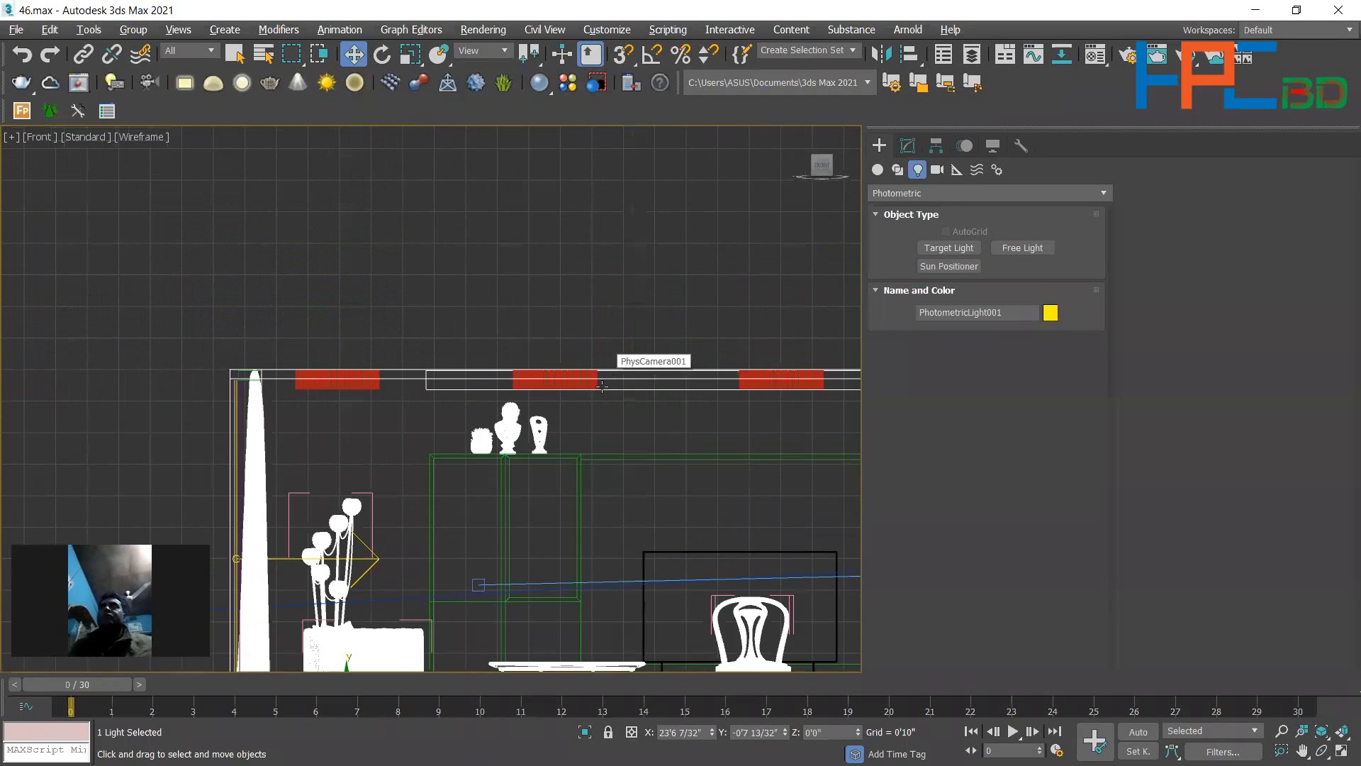
pyautogui.scroll(3, 520, 540)
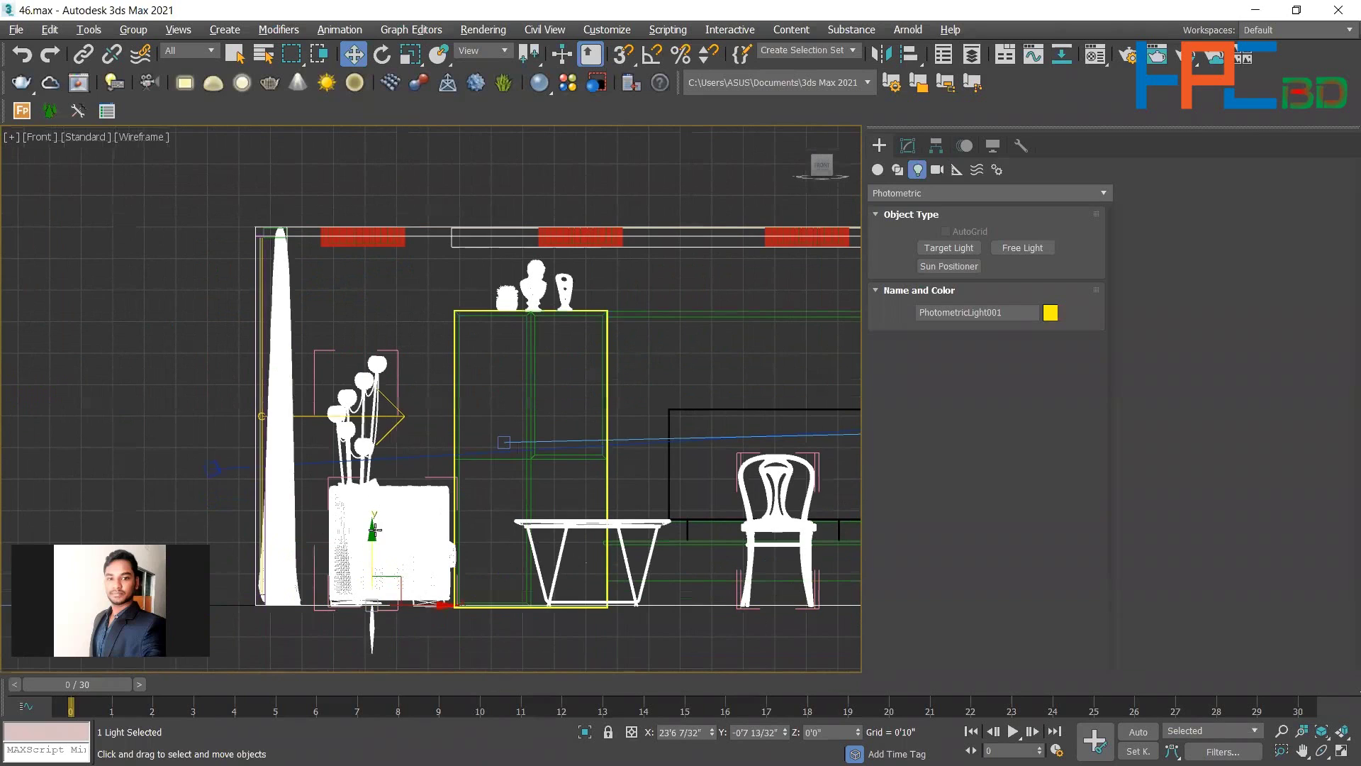
pyautogui.moveTo(372, 528); pyautogui.dragTo(371, 145)
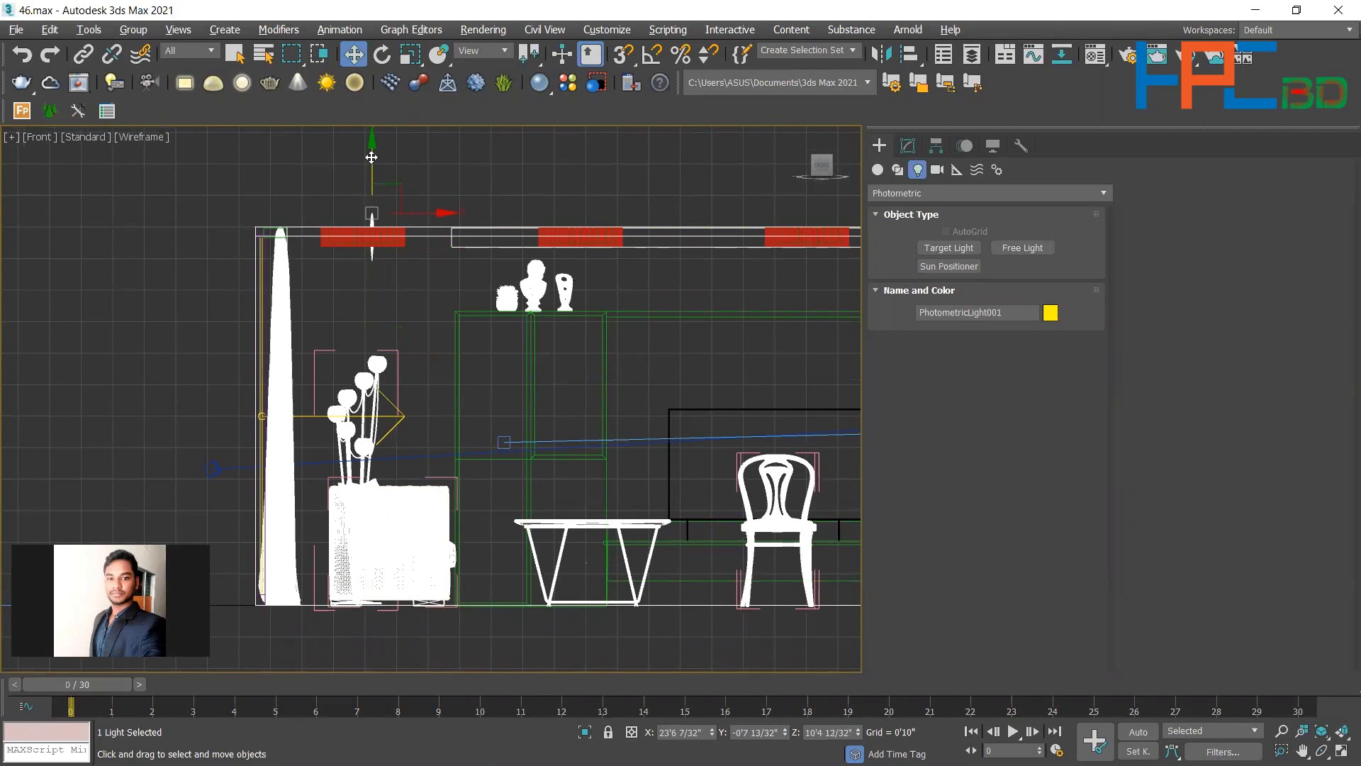
# Centre the light inside the sofa's lamp ring in the enlarged Top view, at about X 23'3", Y -0'4".
pyautogui.hotkey('alt', 'w')
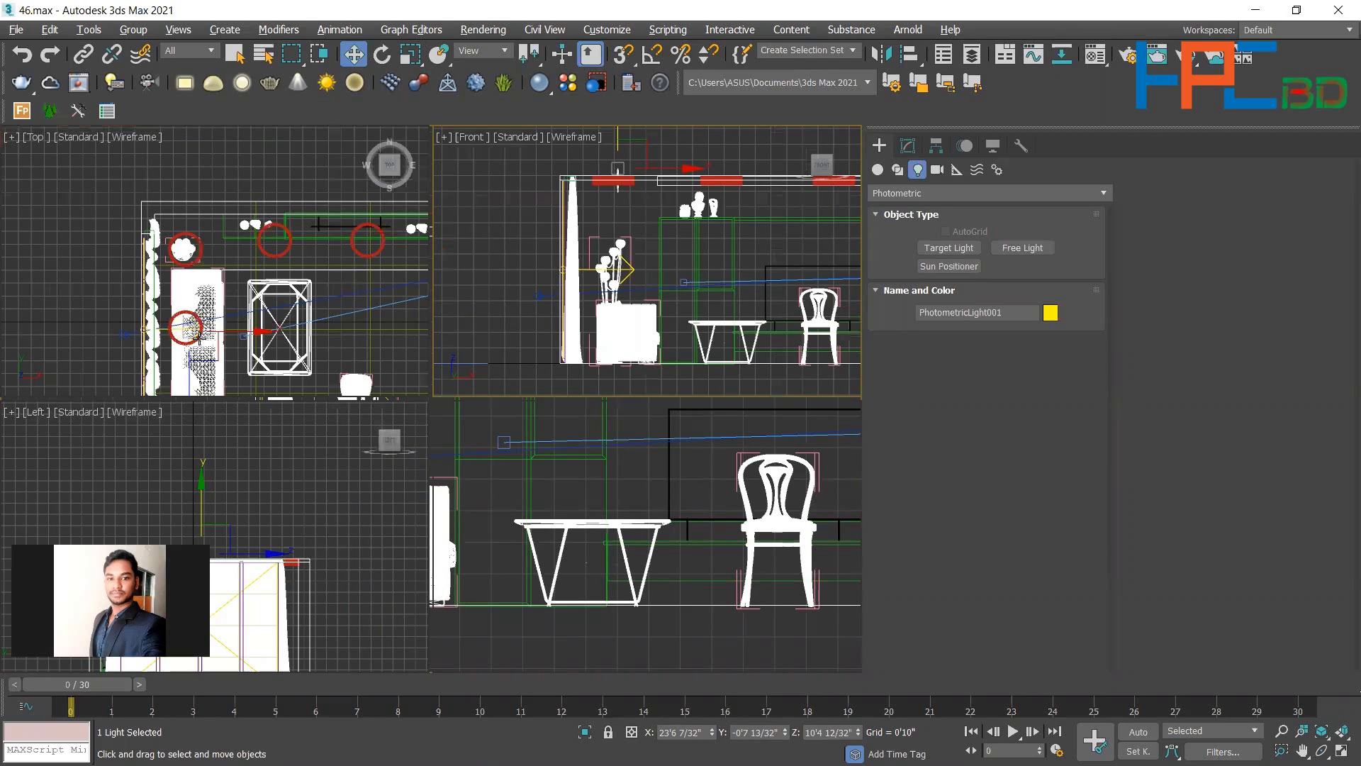
pyautogui.hotkey('alt', 'w')
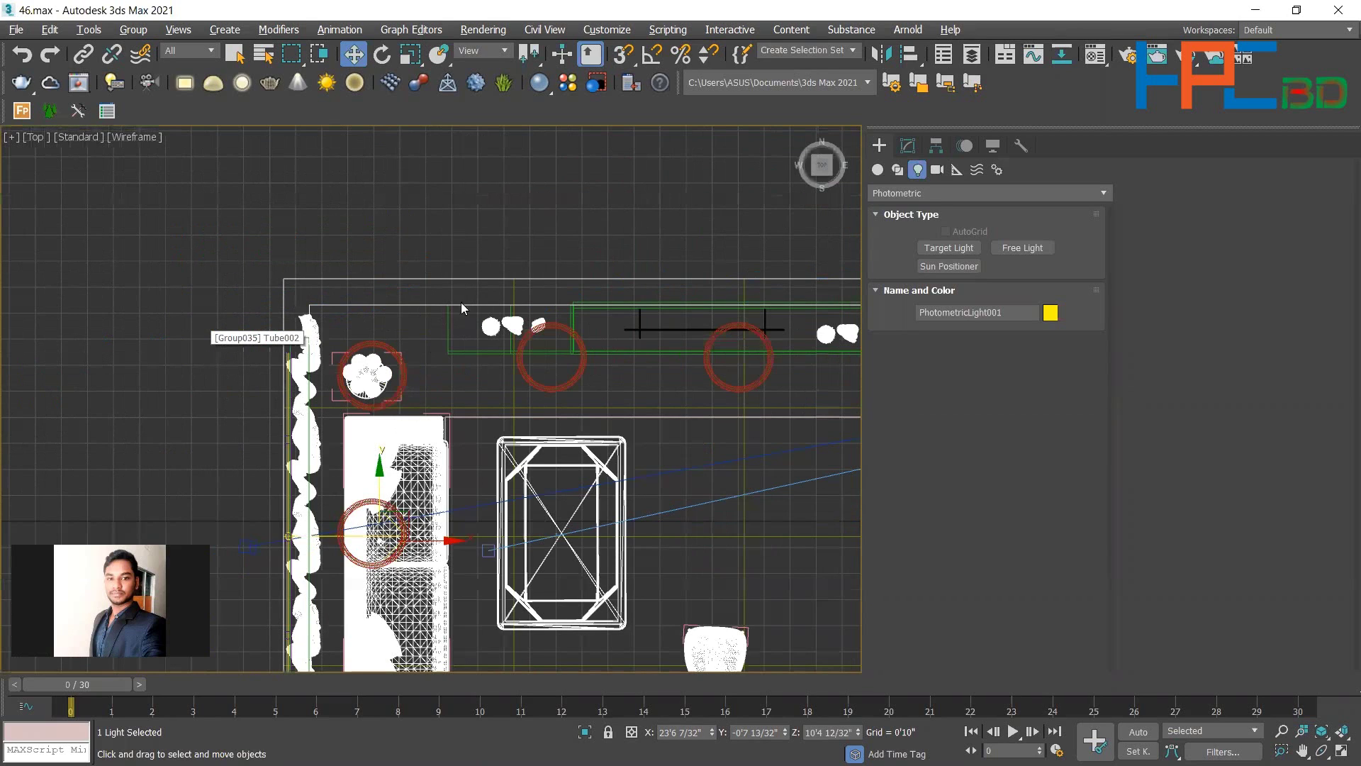
pyautogui.press('z')
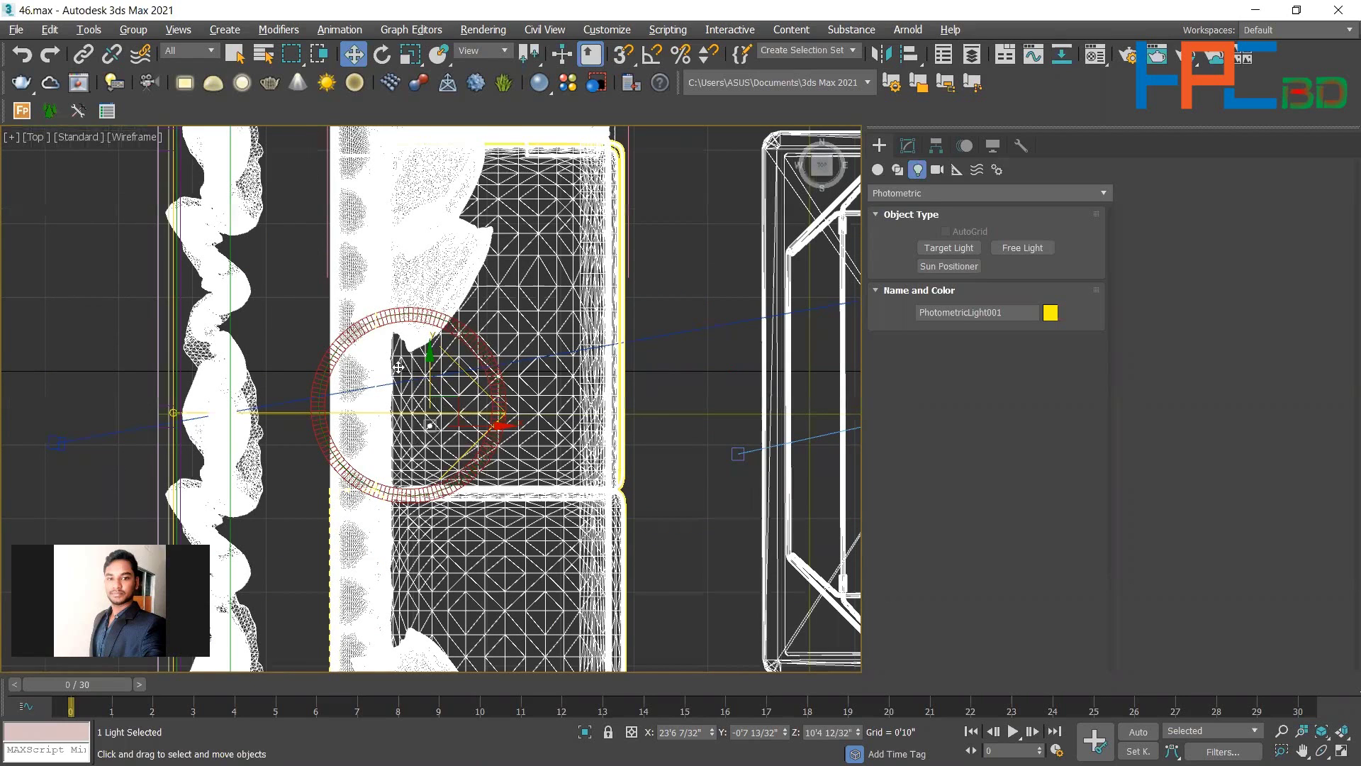
pyautogui.scroll(2, 399, 366)
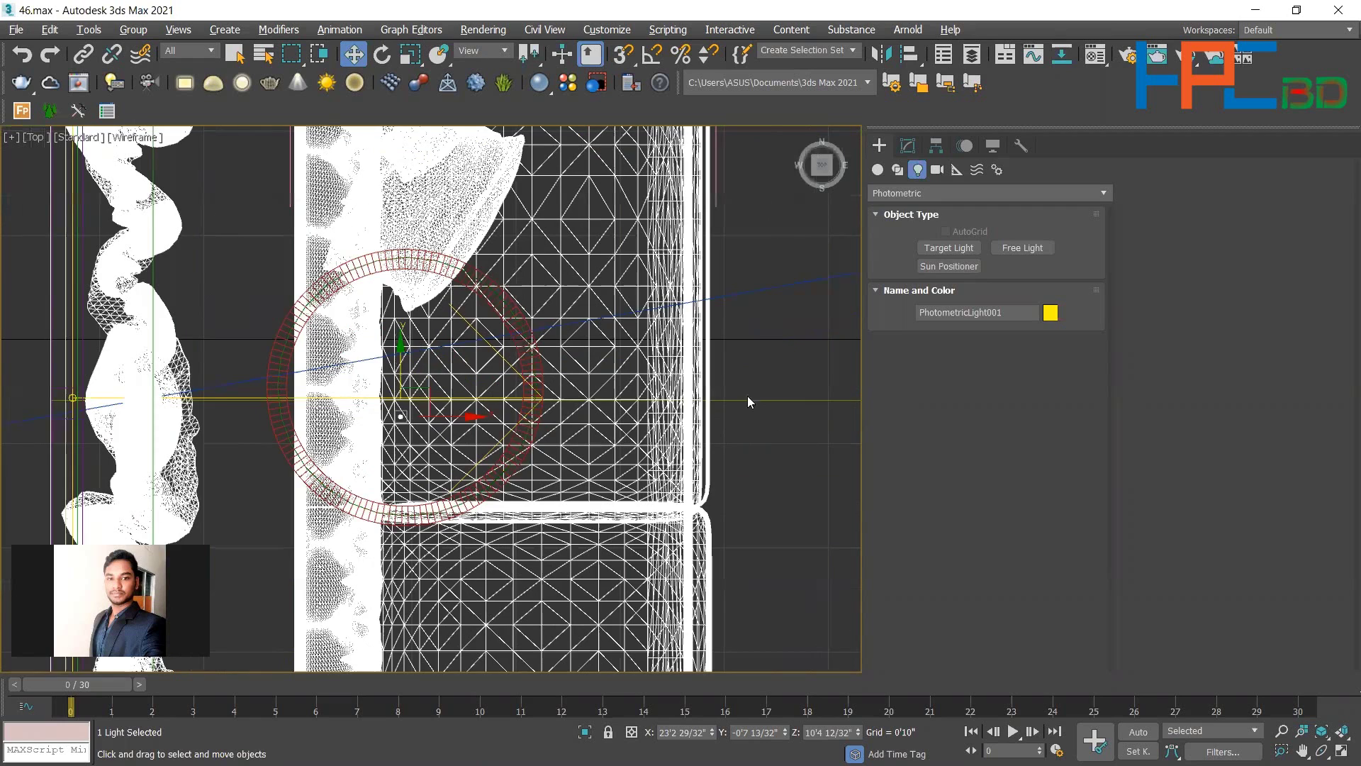
# Restore the four-viewport layout and make the selected free light targeted.
pyautogui.hotkey('alt', 'w')
pyautogui.click(916, 146)
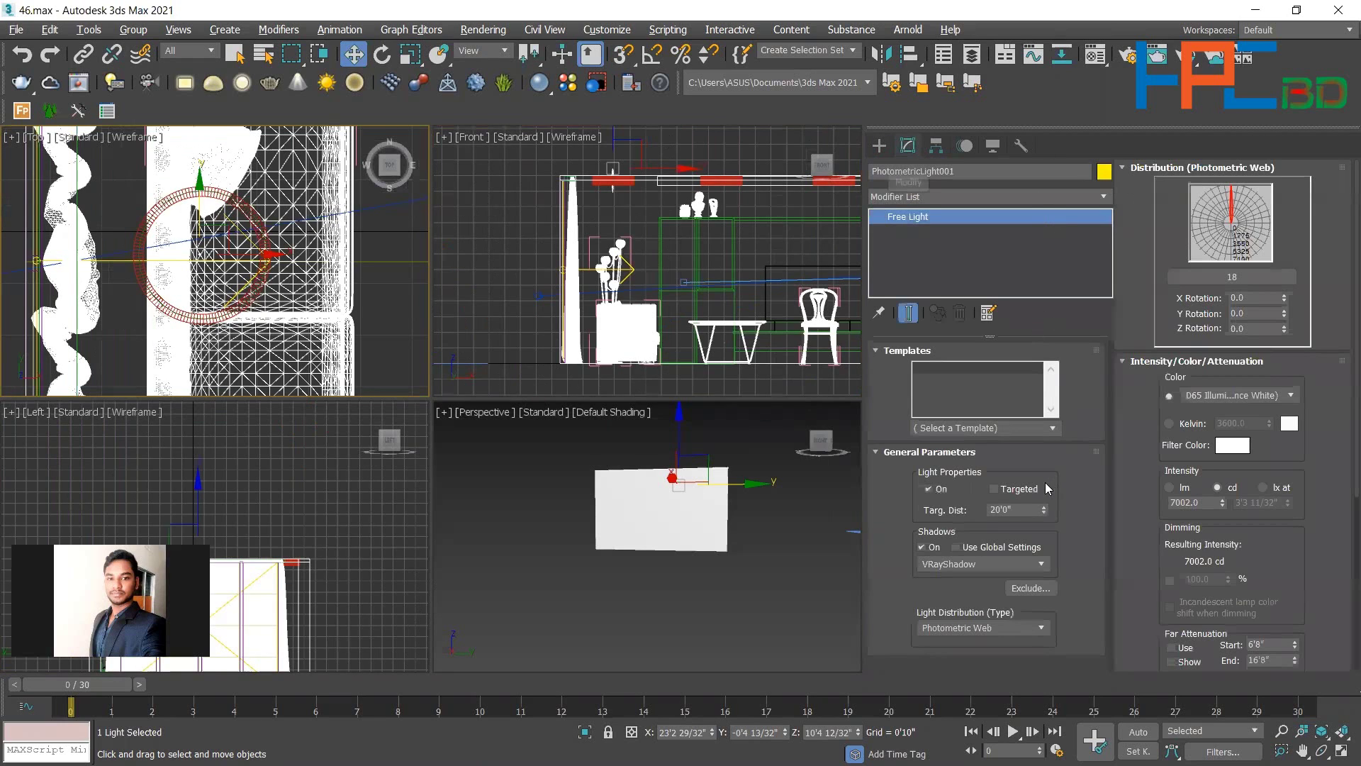
pyautogui.click(992, 491)
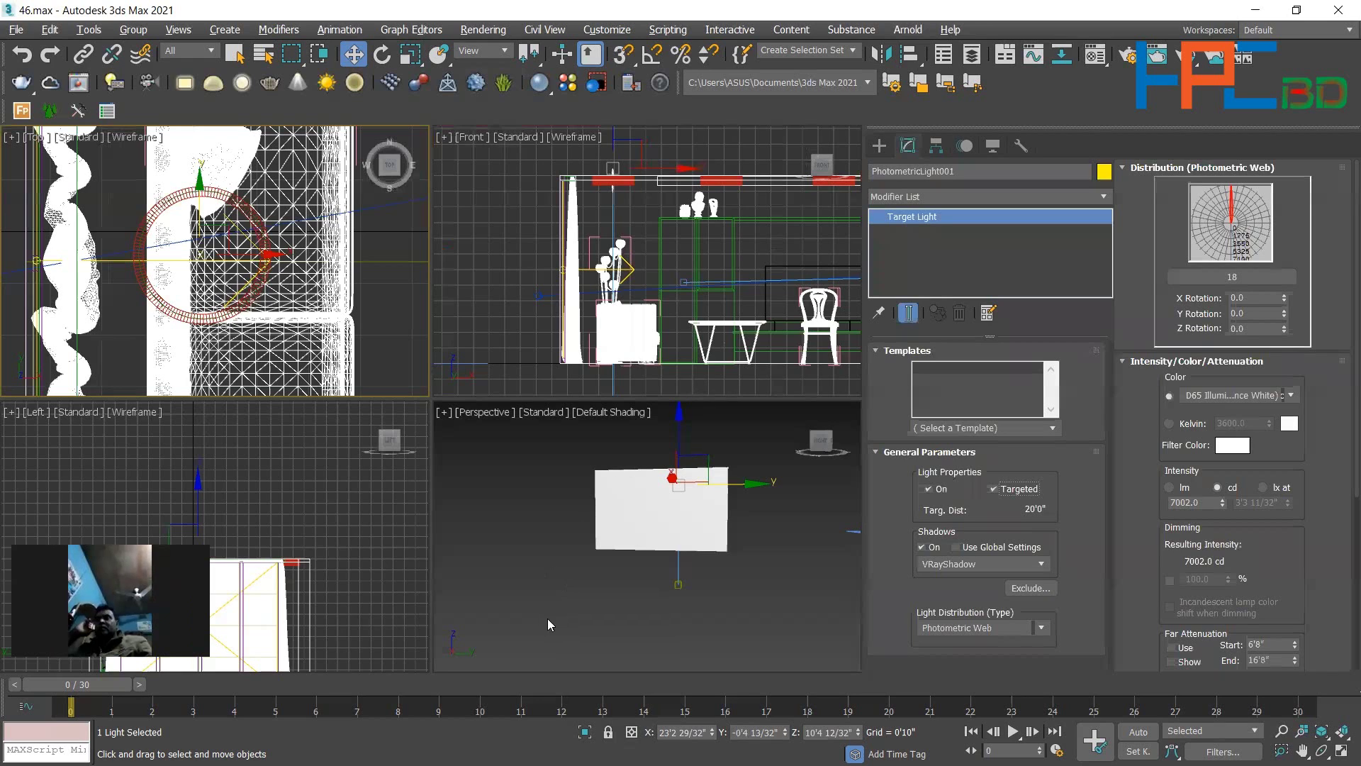
# Raise the light's target in the enlarged Front view to about 3'9" and shift it along X to about 24'3".
pyautogui.hotkey('alt', 'w')
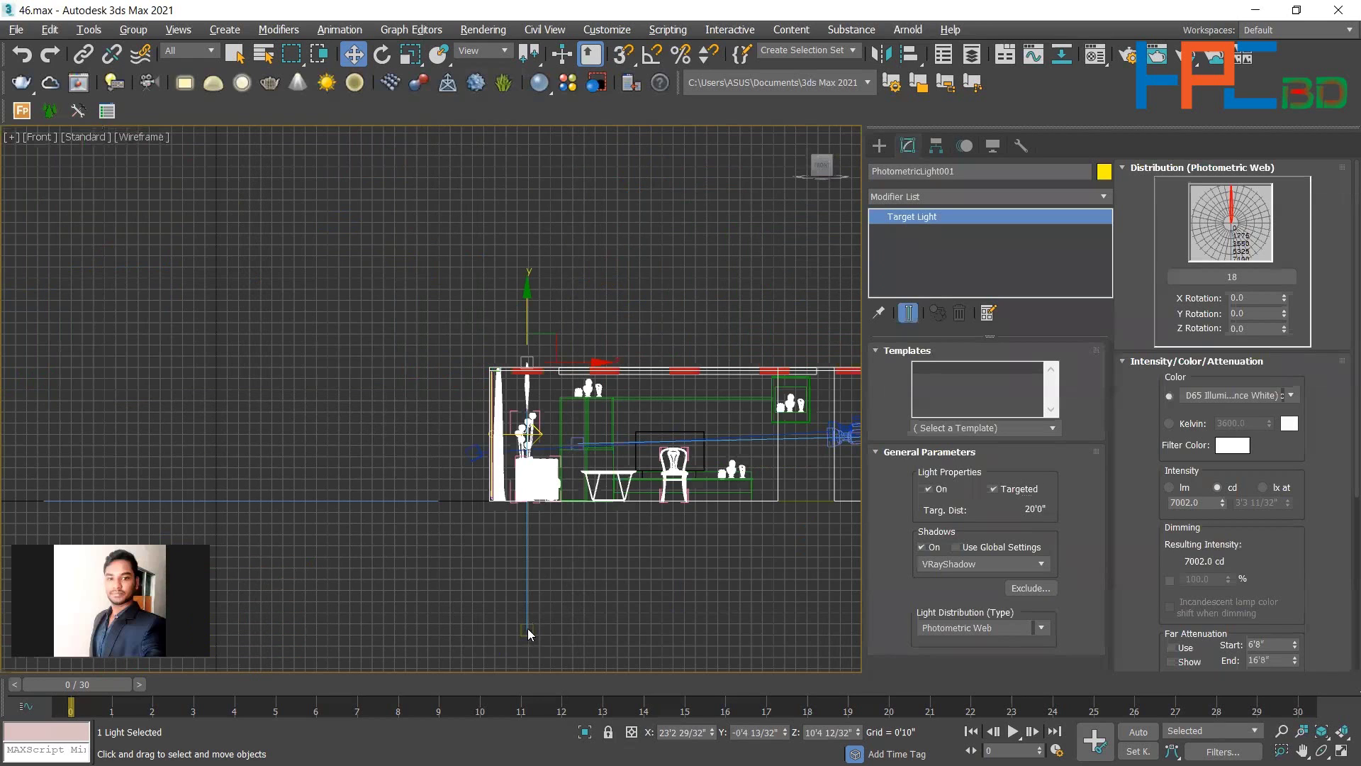
pyautogui.click(526, 628)
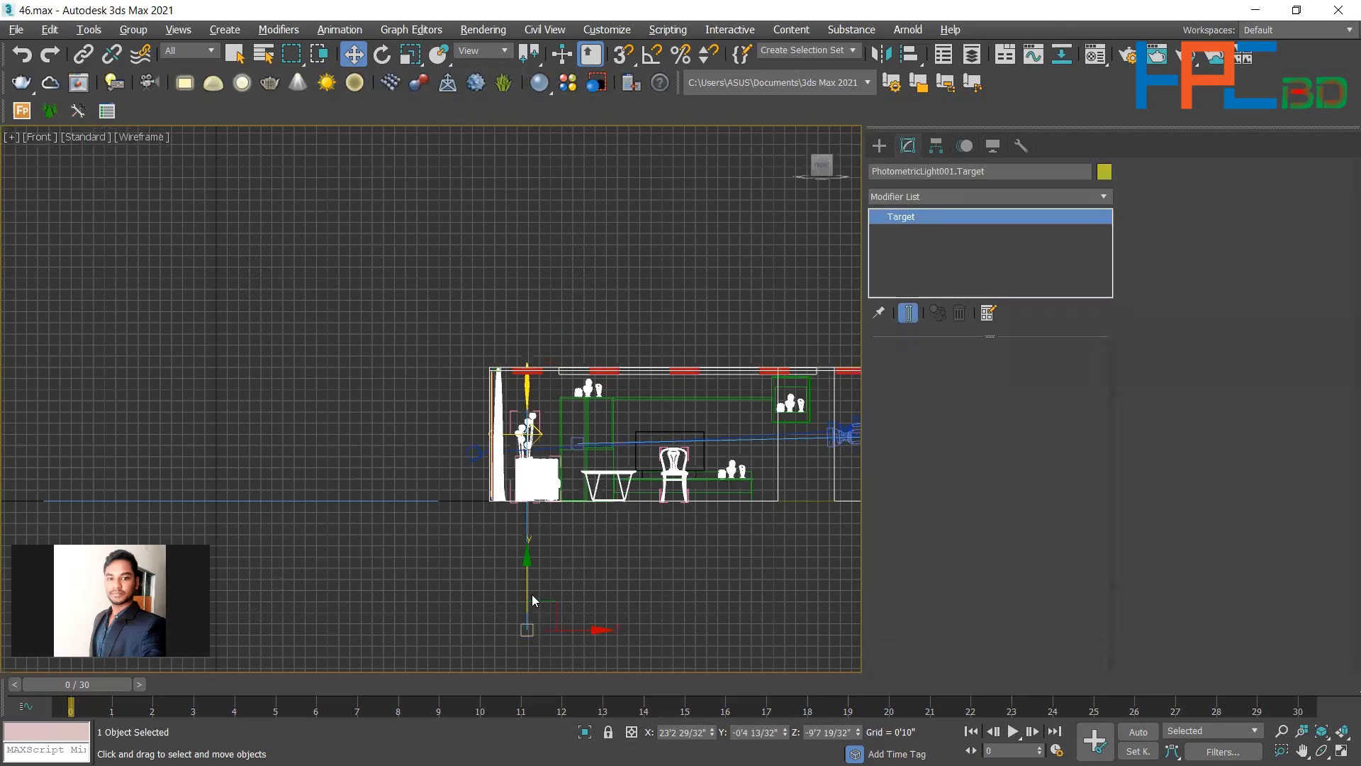
pyautogui.moveTo(526, 554); pyautogui.dragTo(539, 388)
pyautogui.scroll(2, 539, 389)
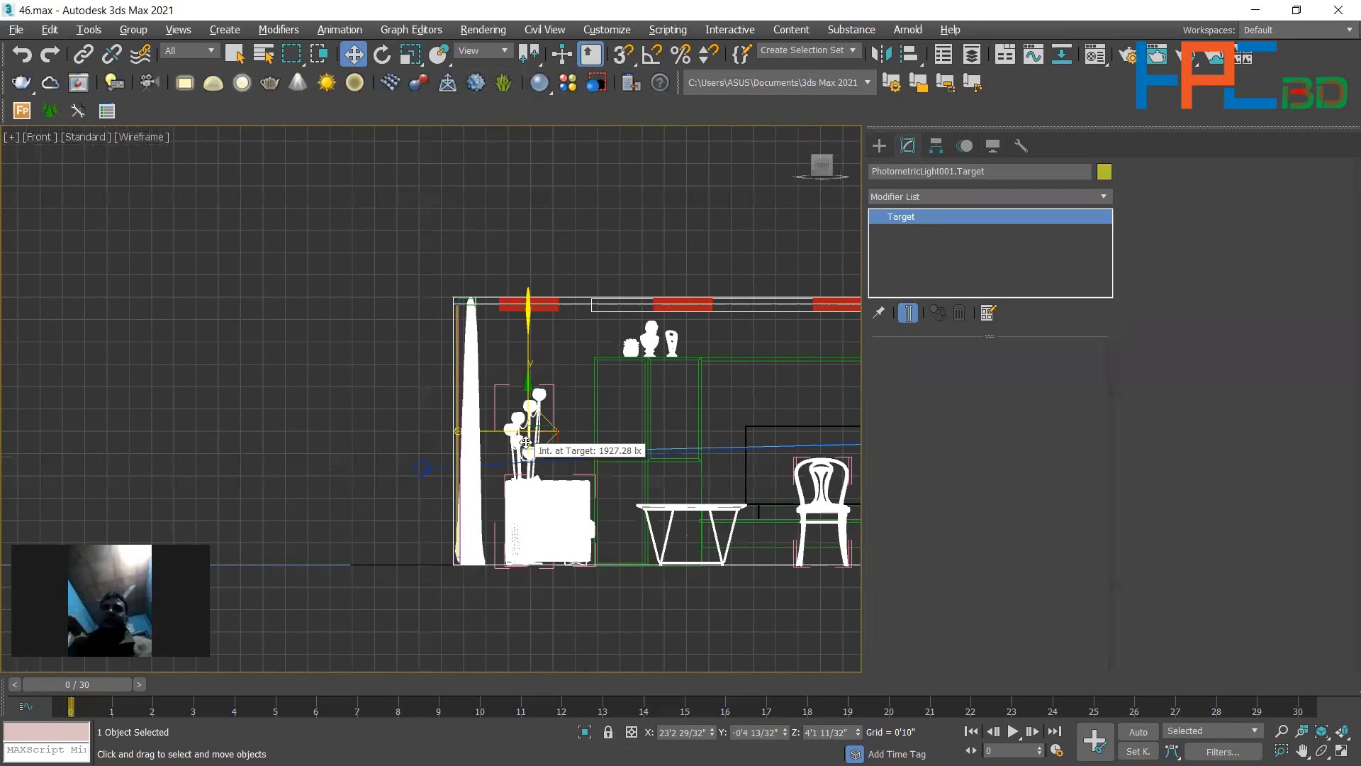
pyautogui.scroll(5, 533, 397)
pyautogui.moveTo(531, 399); pyautogui.dragTo(570, 432)
pyautogui.moveTo(562, 504); pyautogui.dragTo(640, 496)
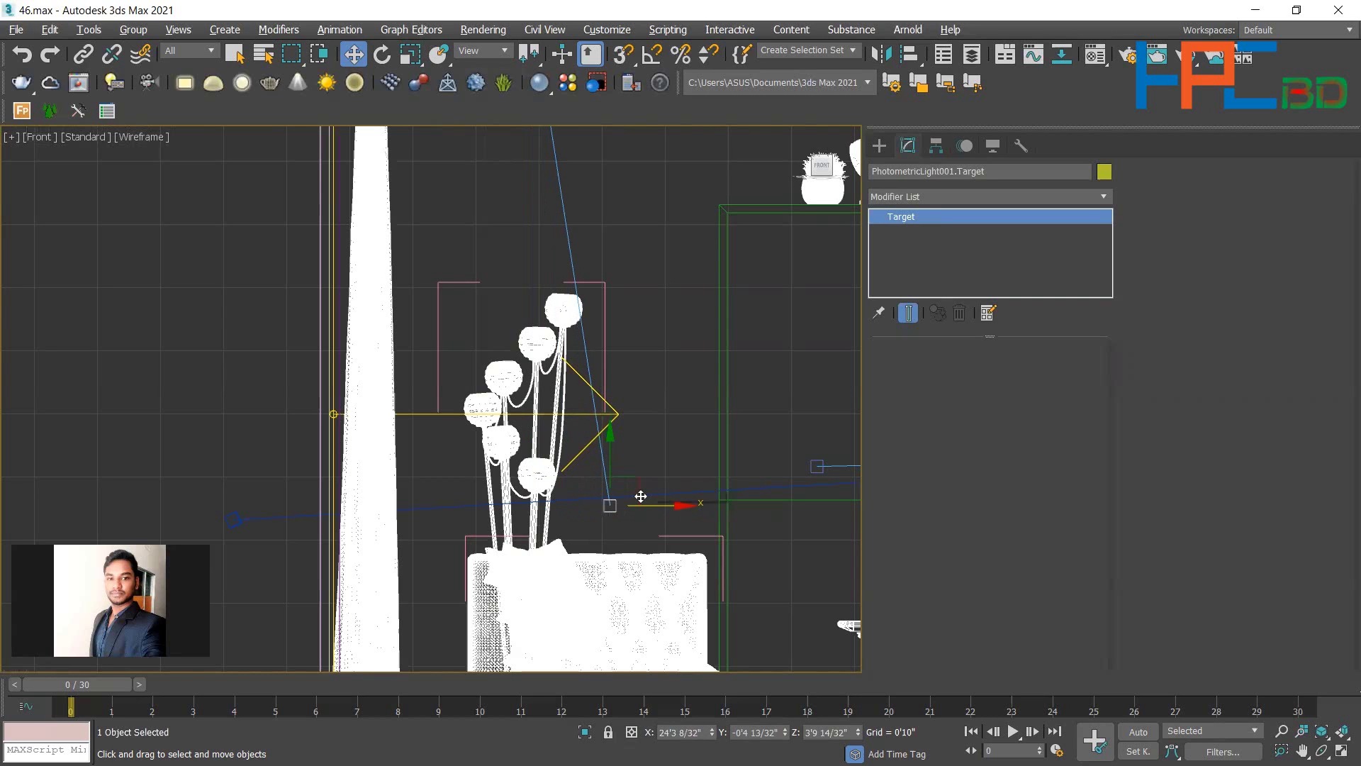
# Enlarge the Perspective viewport and switch it to the PhysCamera002 view.
pyautogui.hotkey('alt', 'w')
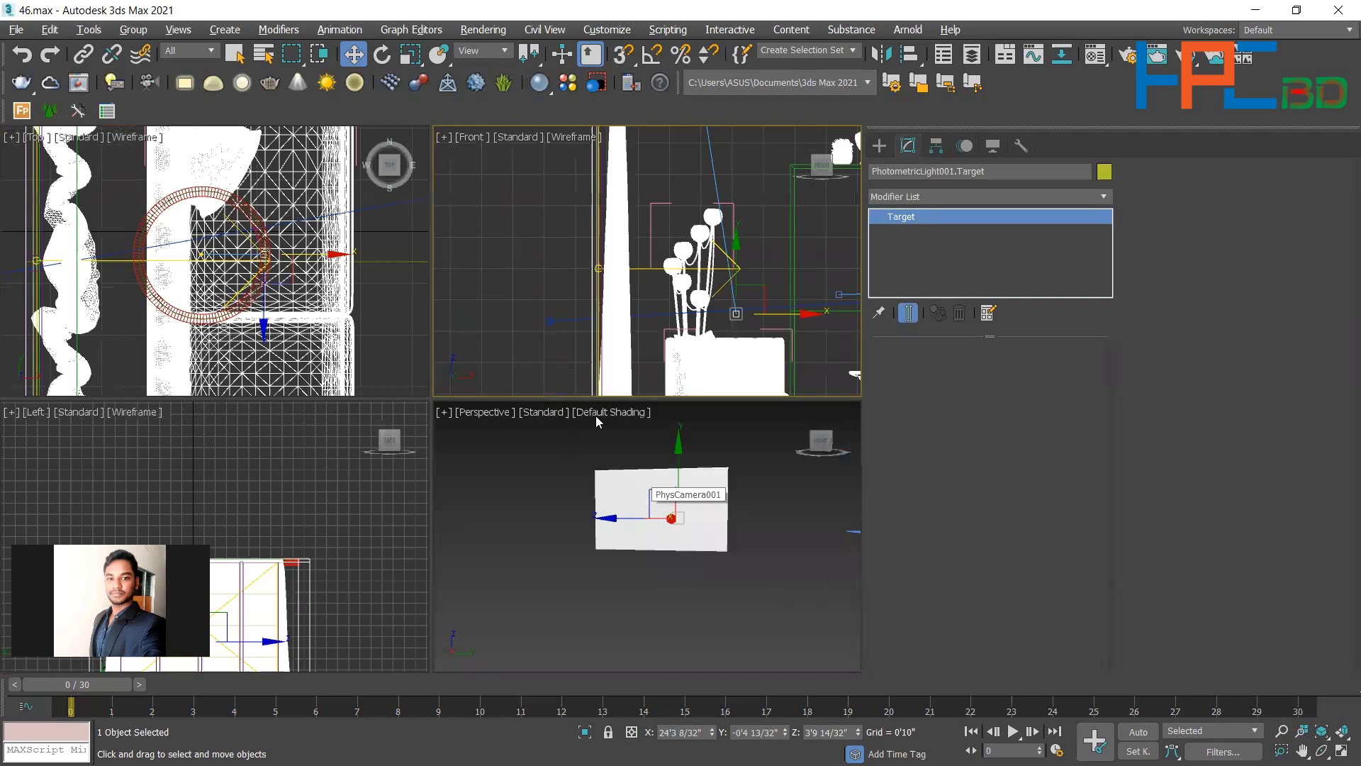
pyautogui.hotkey('alt', 'w')
pyautogui.press('c')
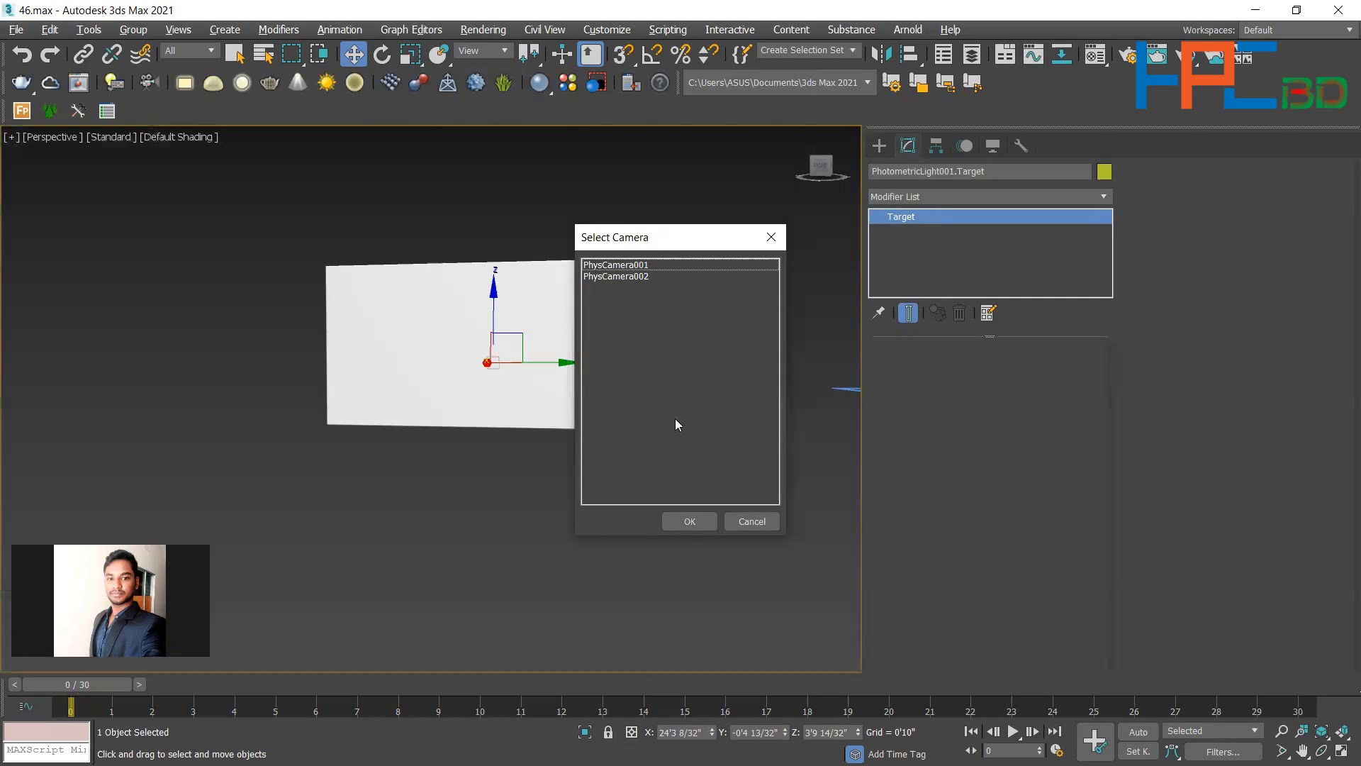
pyautogui.click(623, 265)
pyautogui.click(625, 277)
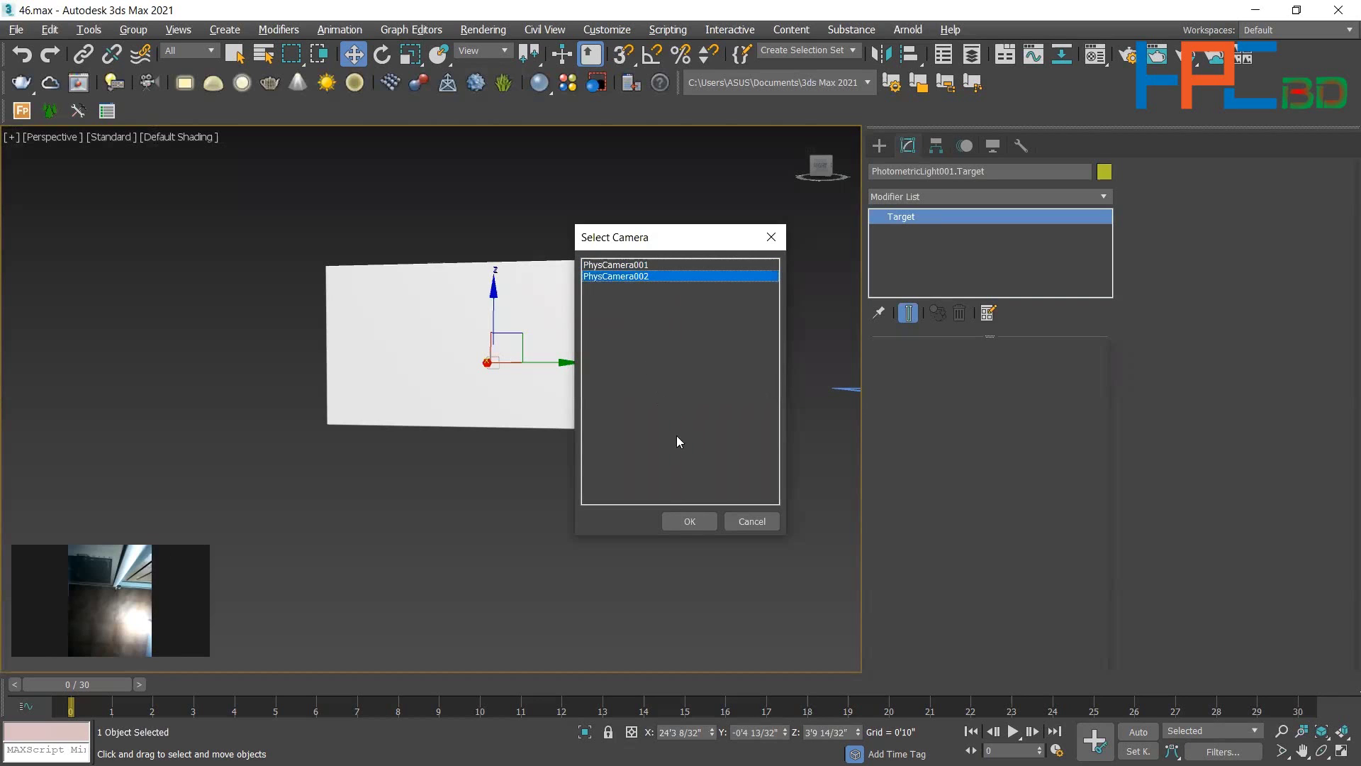
pyautogui.click(690, 521)
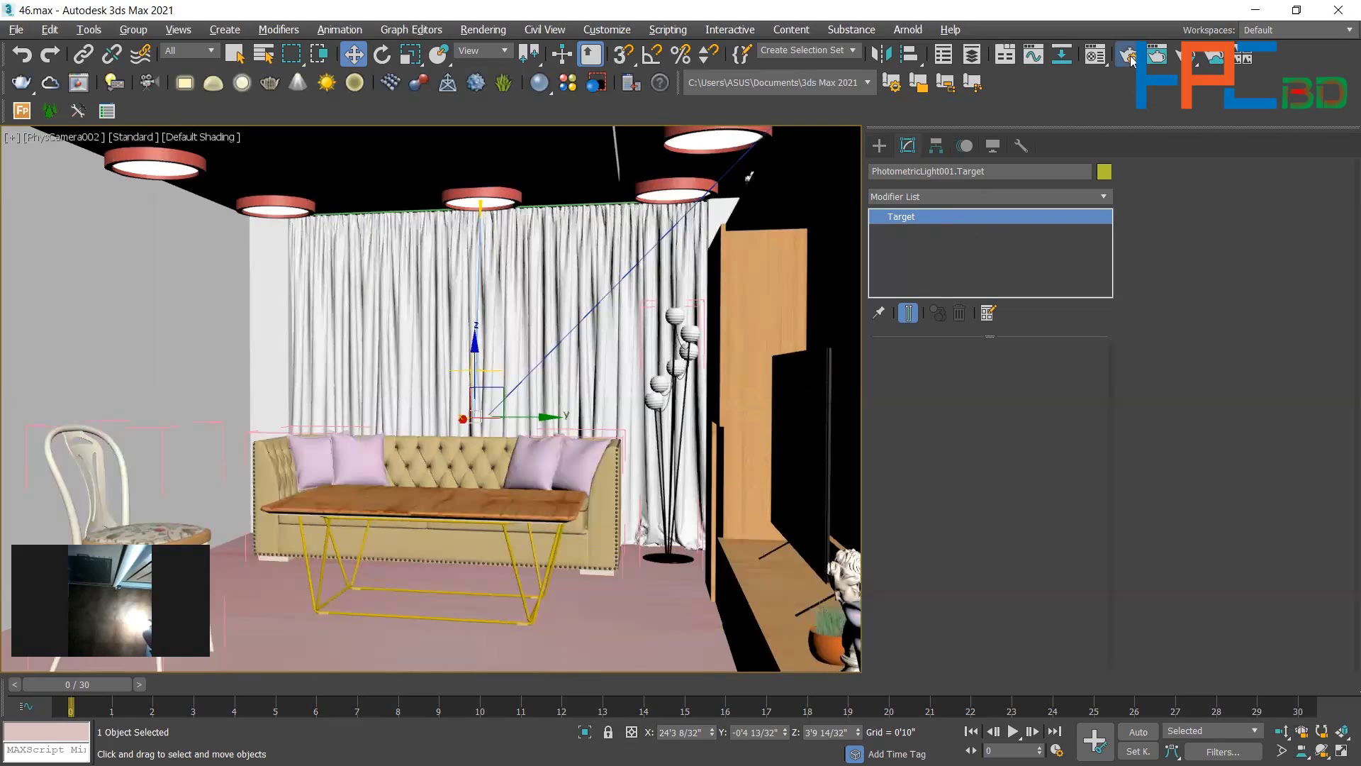
# Run a V-Ray test render of the PhysCamera002 view, stop it and close the render windows.
pyautogui.click(1128, 56)
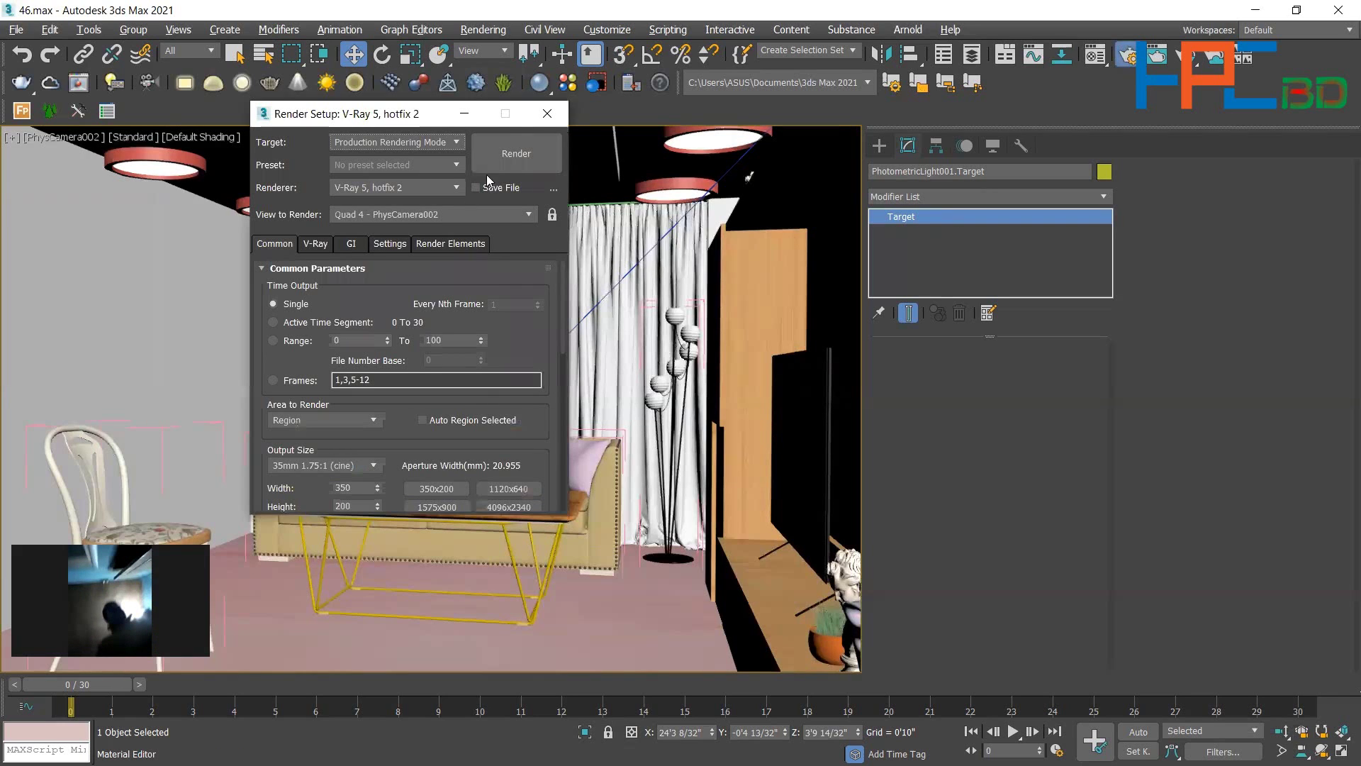
pyautogui.click(519, 153)
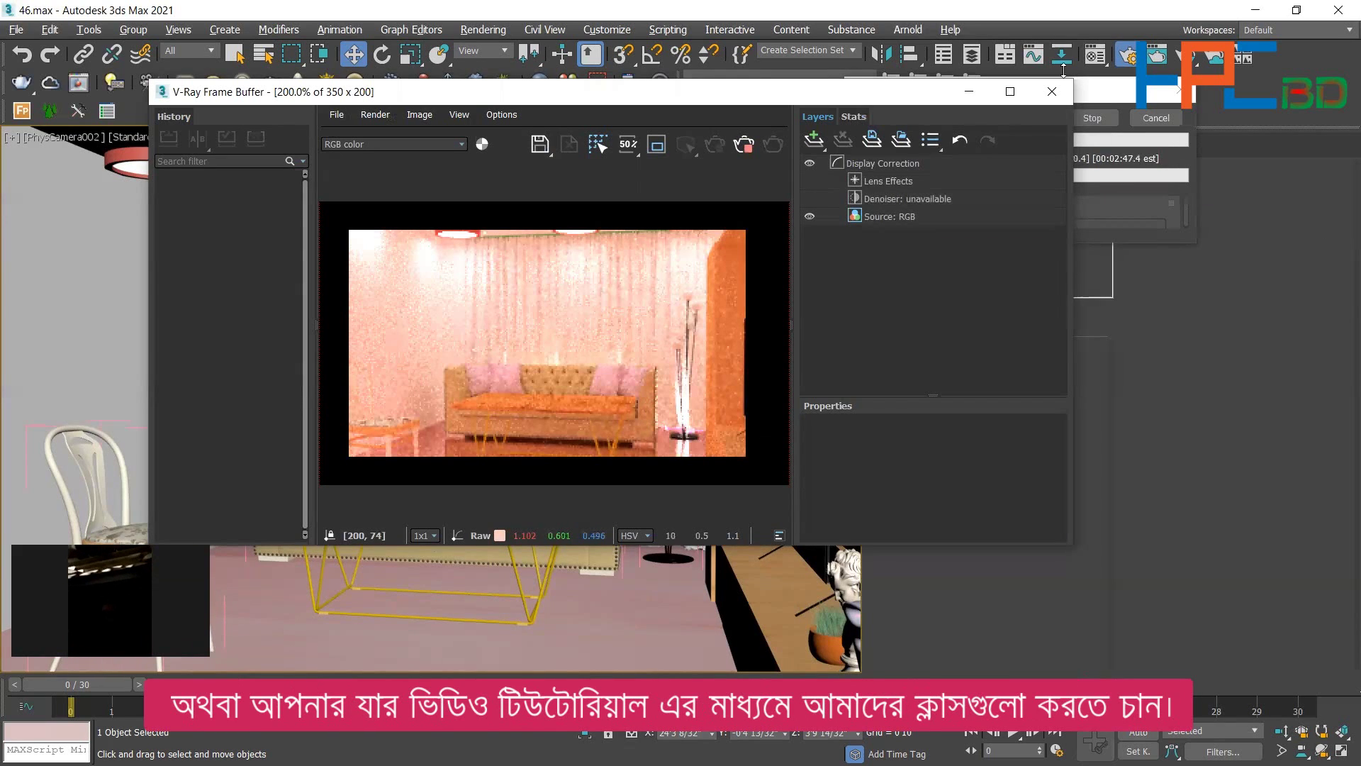
pyautogui.click(1052, 90)
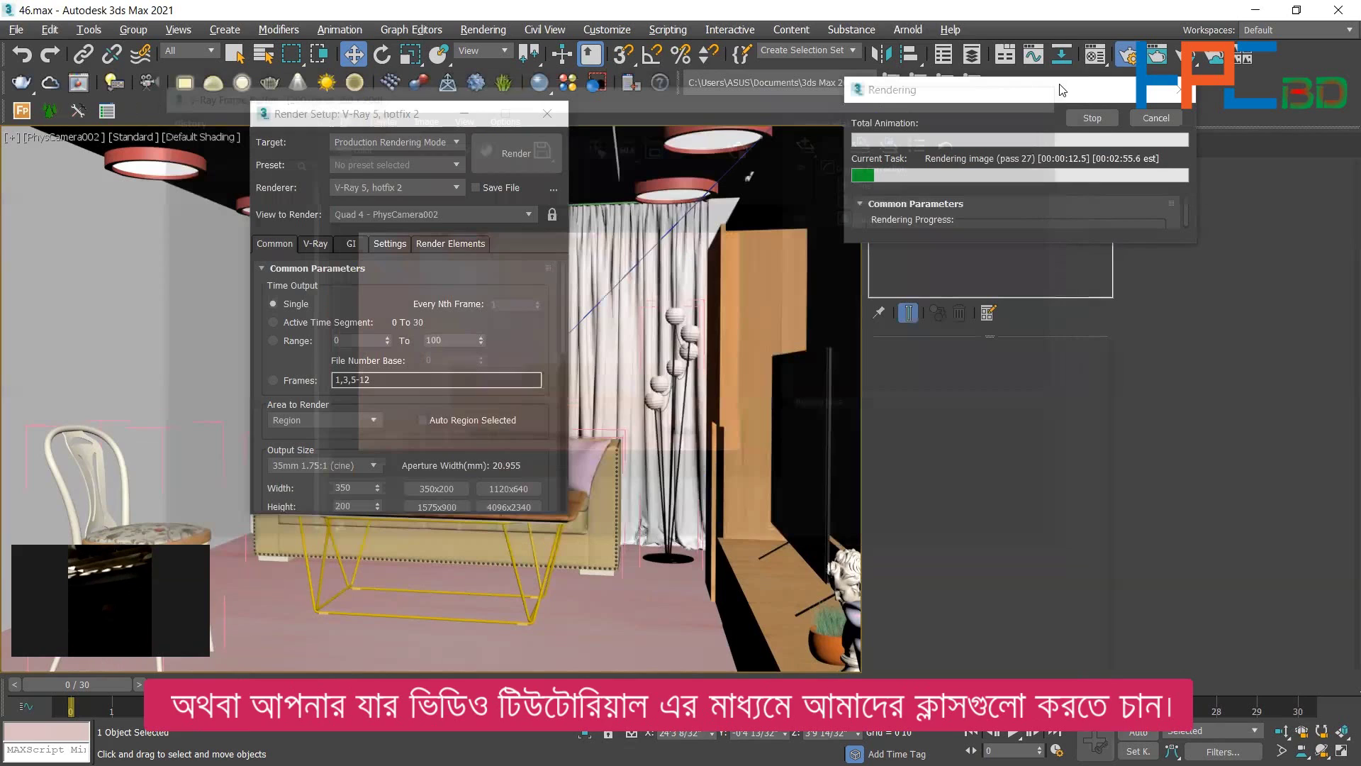
pyautogui.click(1092, 116)
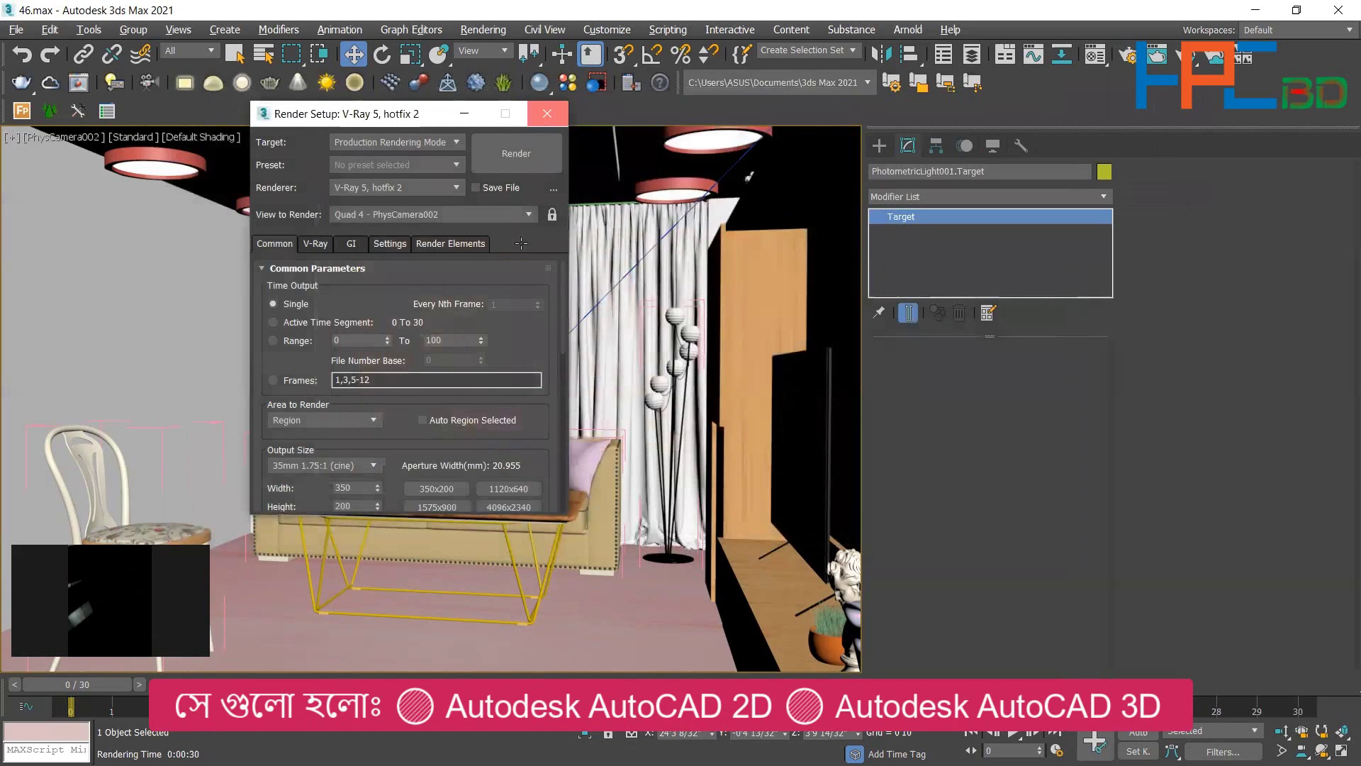
pyautogui.click(547, 120)
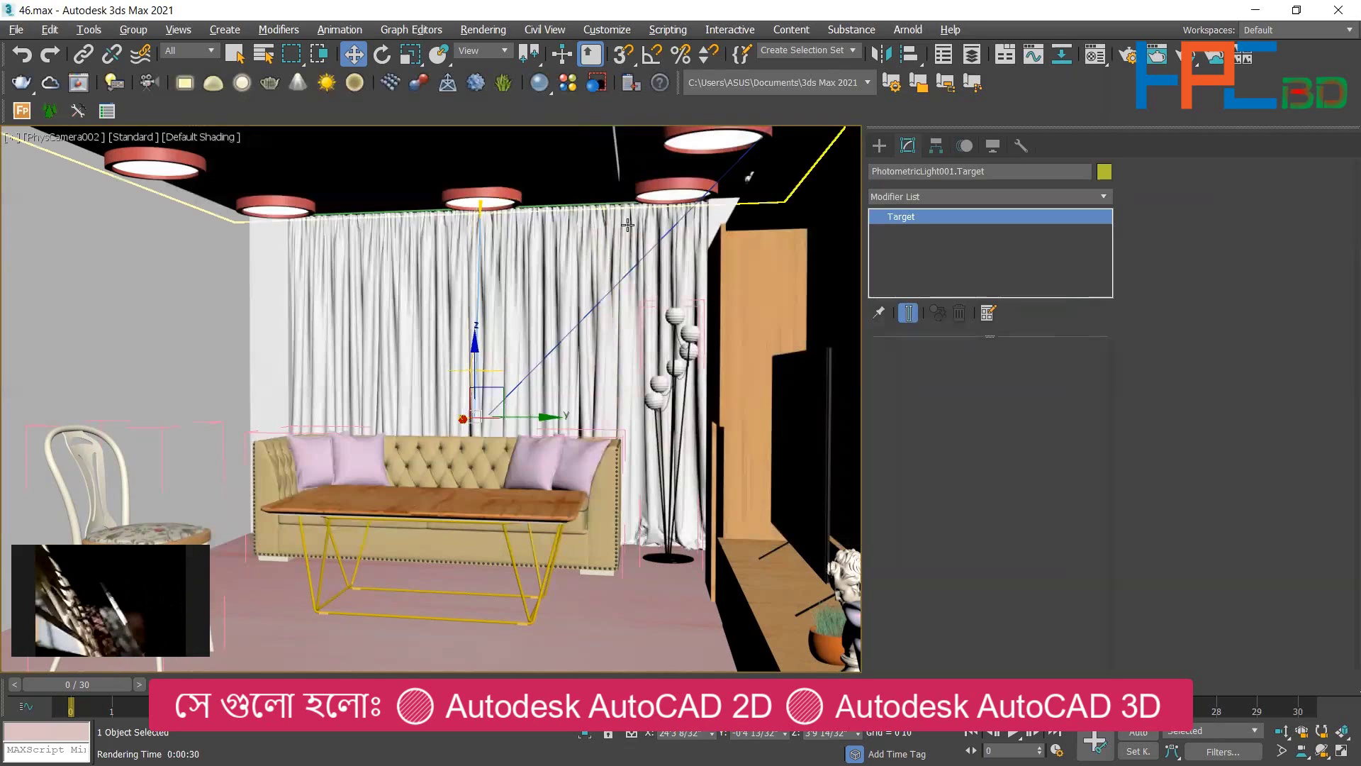
# Set the photometric light's colour temperature to 1000 Kelvin and its filter colour to pure red with saturation 255.
pyautogui.hotkey('alt', 'w')
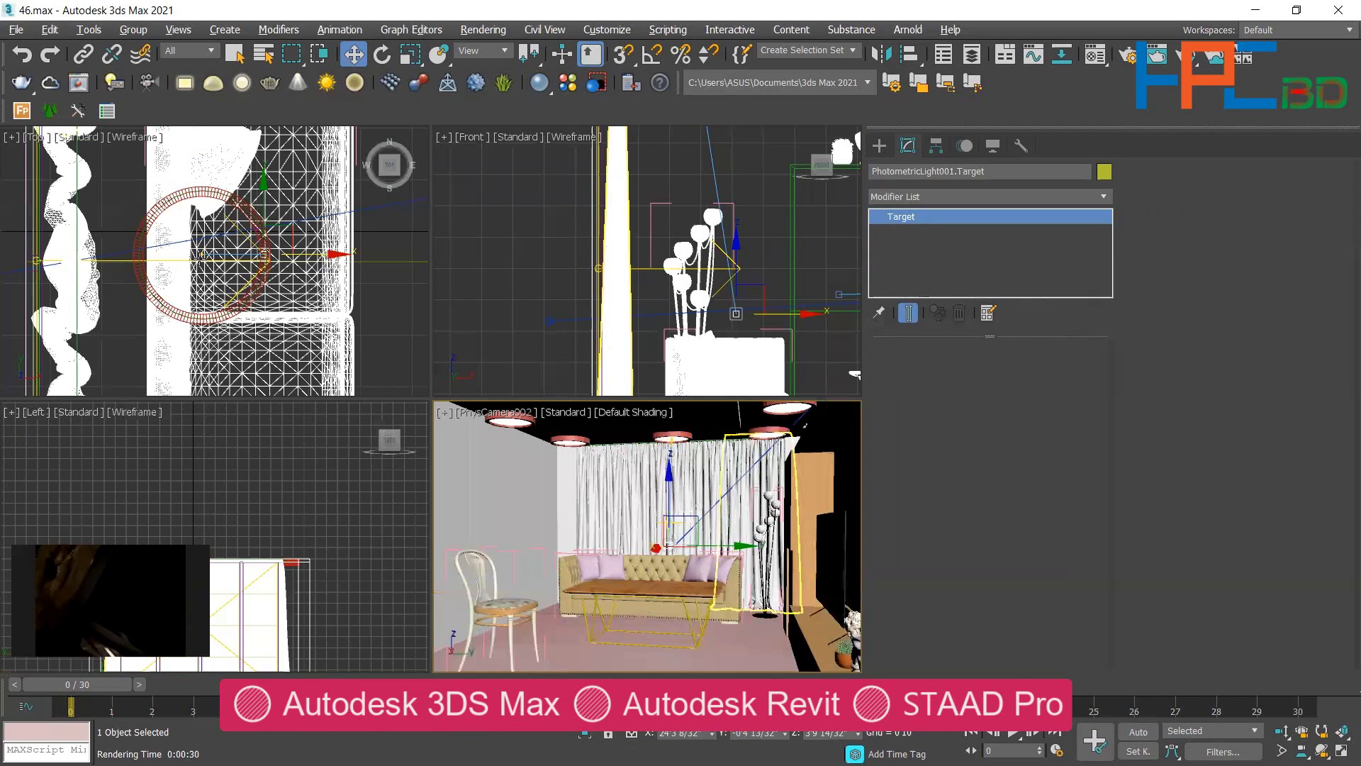
pyautogui.click(201, 252)
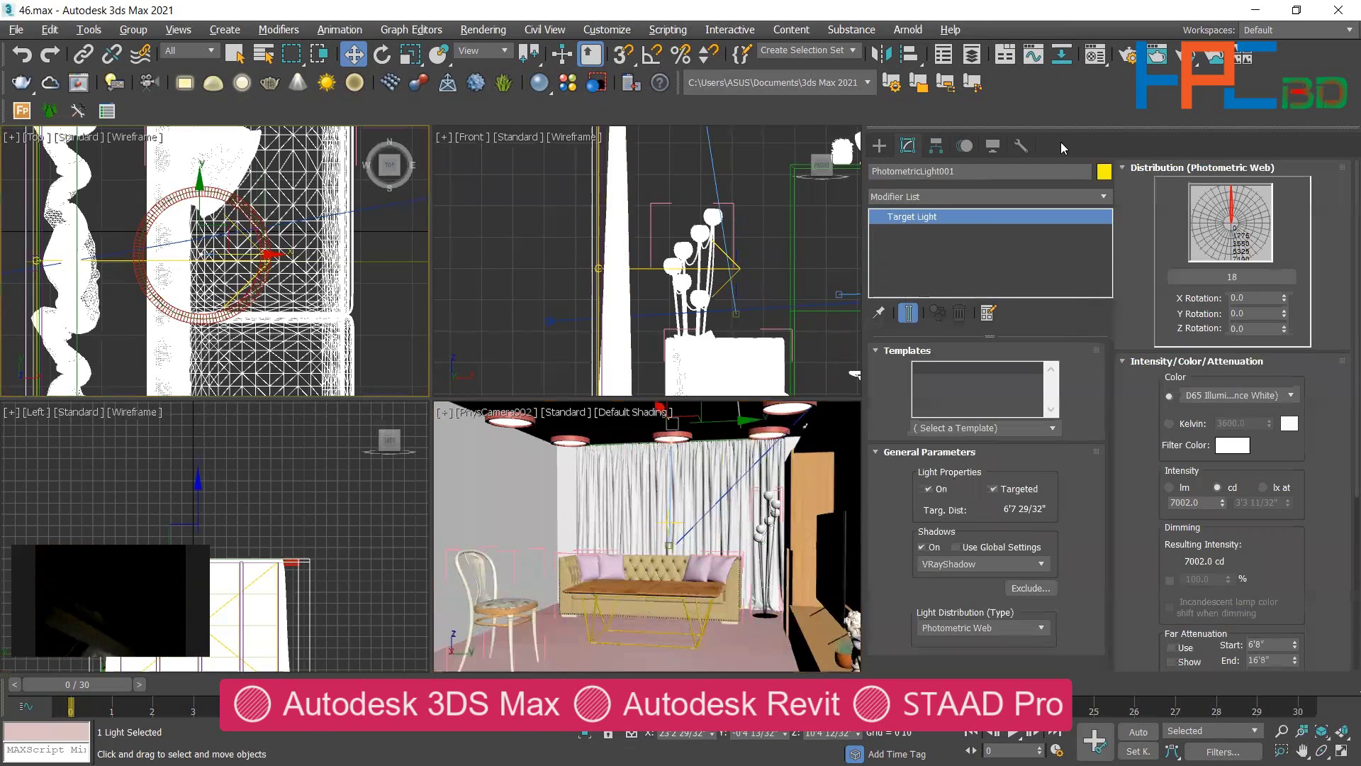
pyautogui.click(1169, 424)
pyautogui.rightClick(1271, 420)
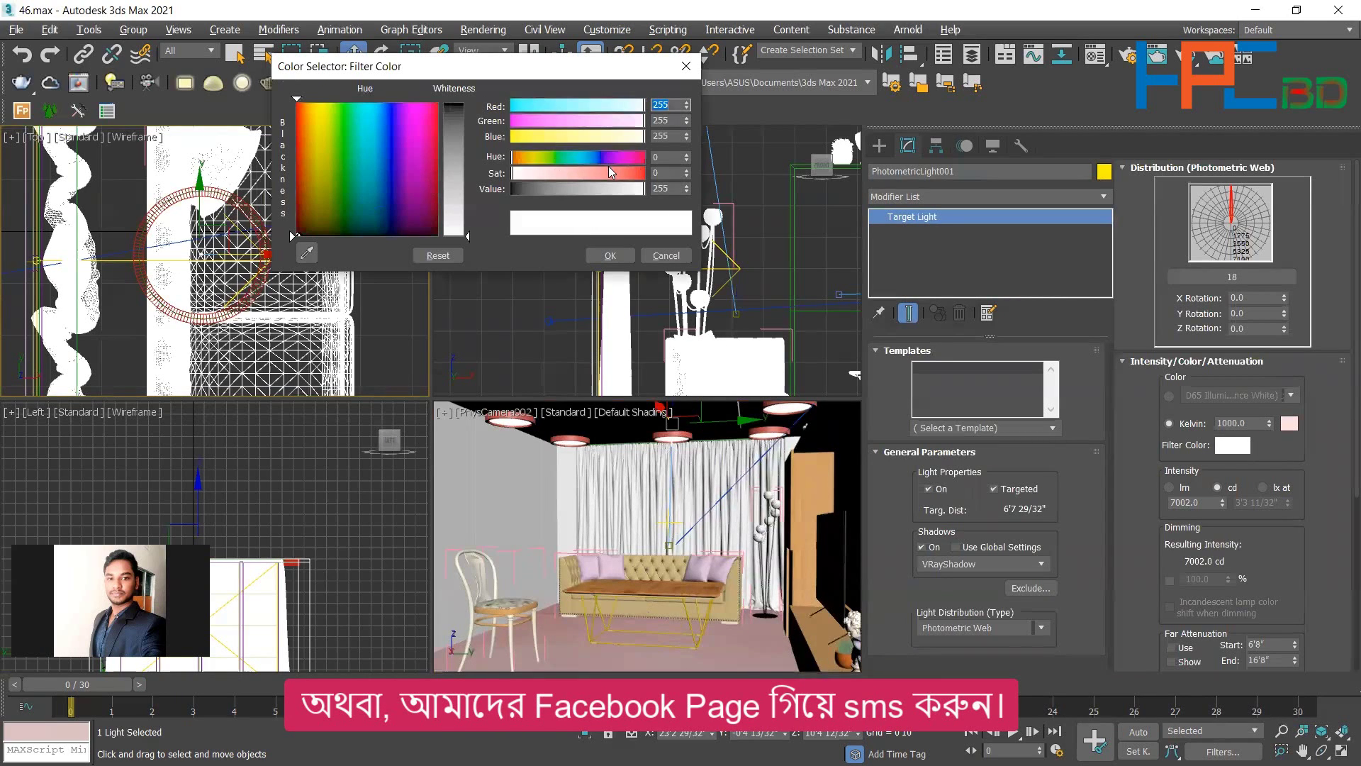
pyautogui.click(600, 173)
pyautogui.moveTo(659, 183); pyautogui.dragTo(656, 178)
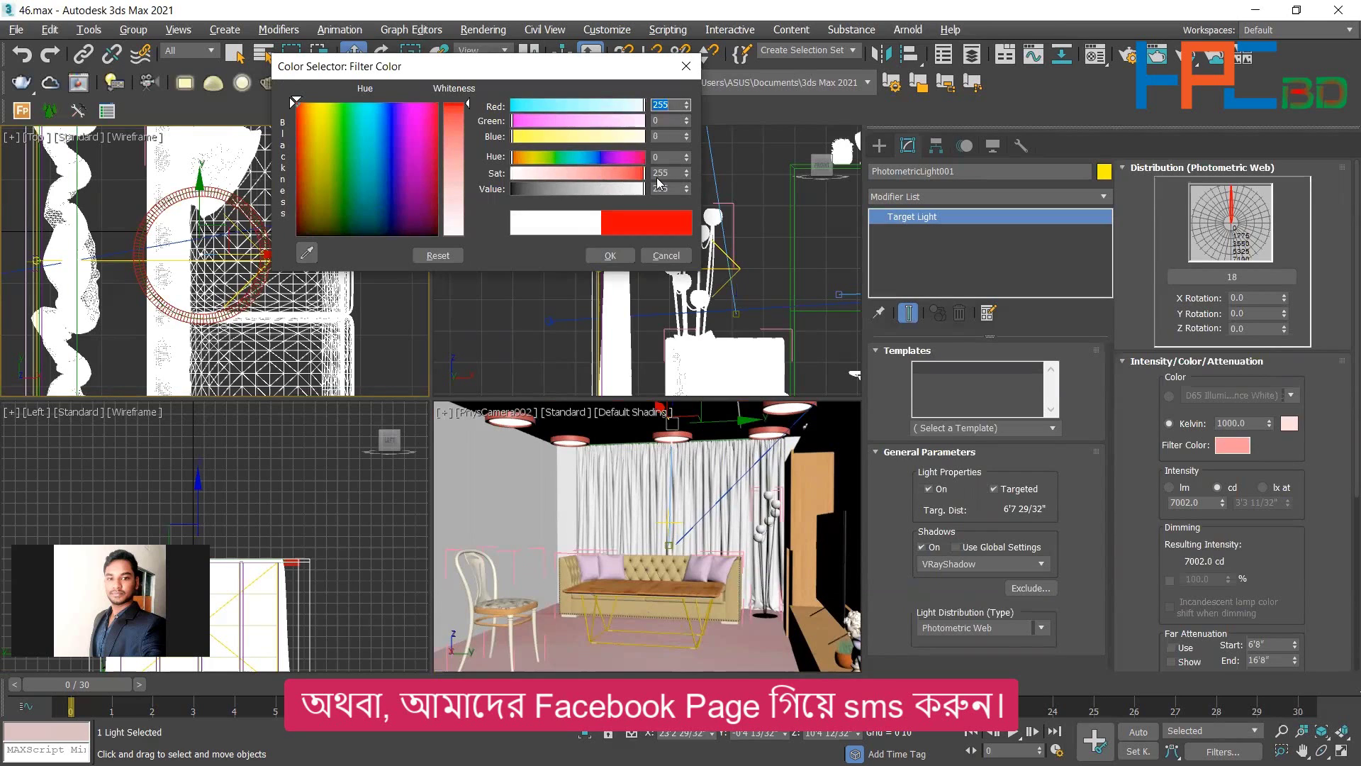
pyautogui.click(610, 255)
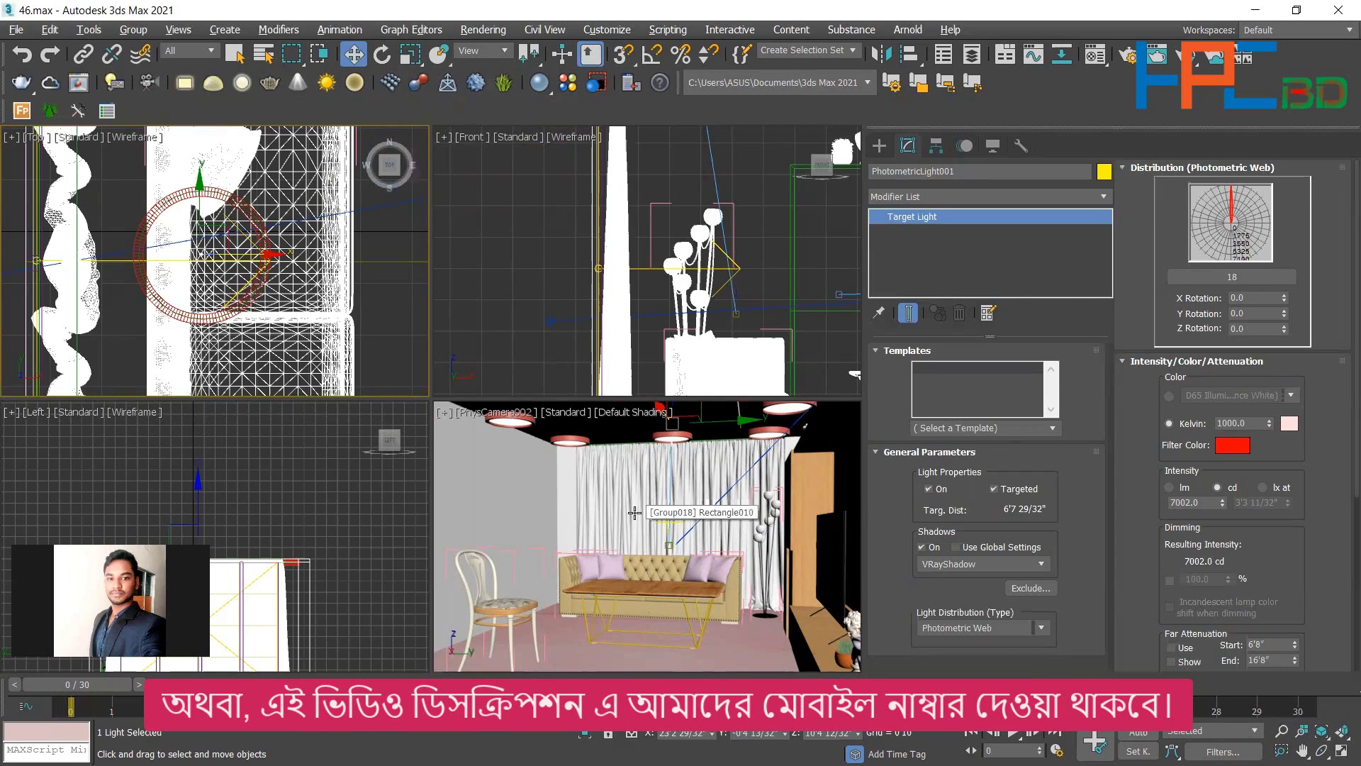
# Test-render the enlarged PhysCamera002 view with the red 1000 K light, dismissing the PNG plugin error, then stop and close the render windows.
pyautogui.hotkey('alt', 'w')
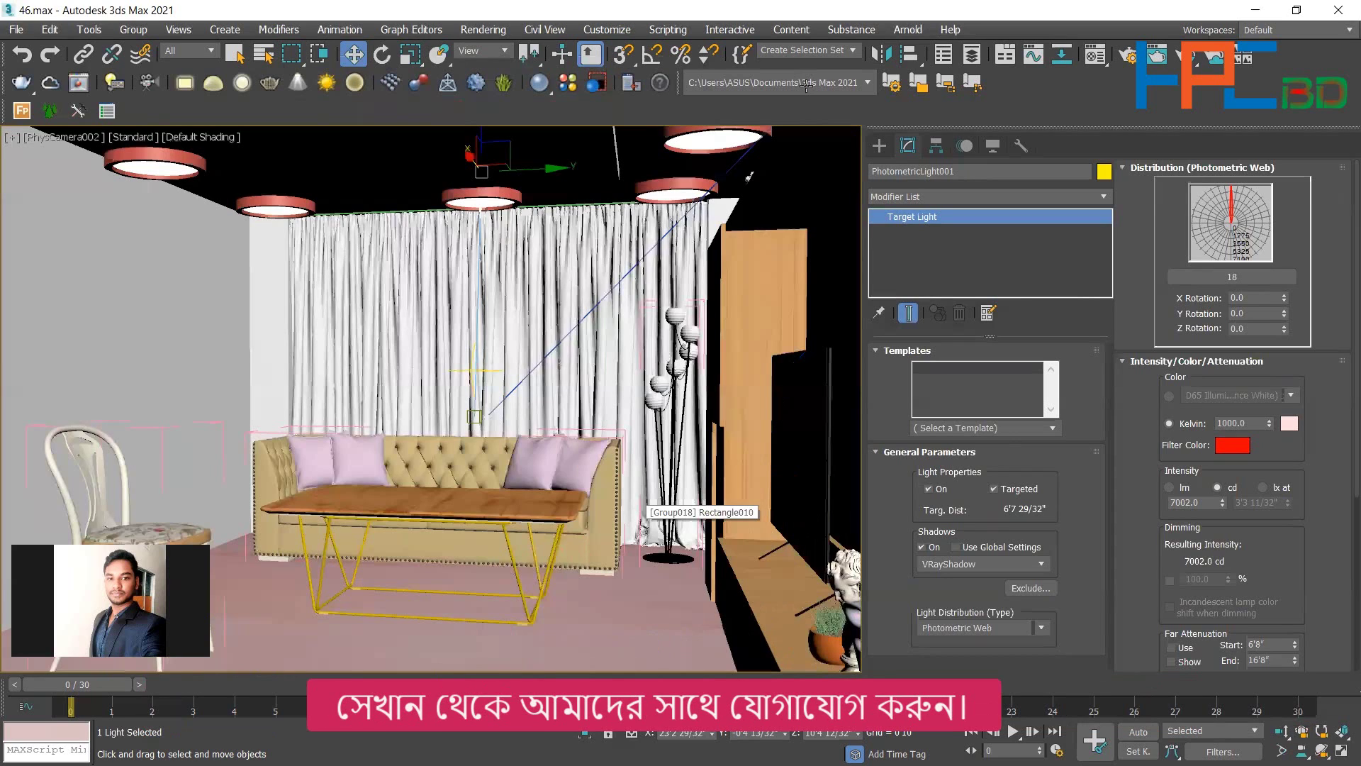
pyautogui.click(1128, 56)
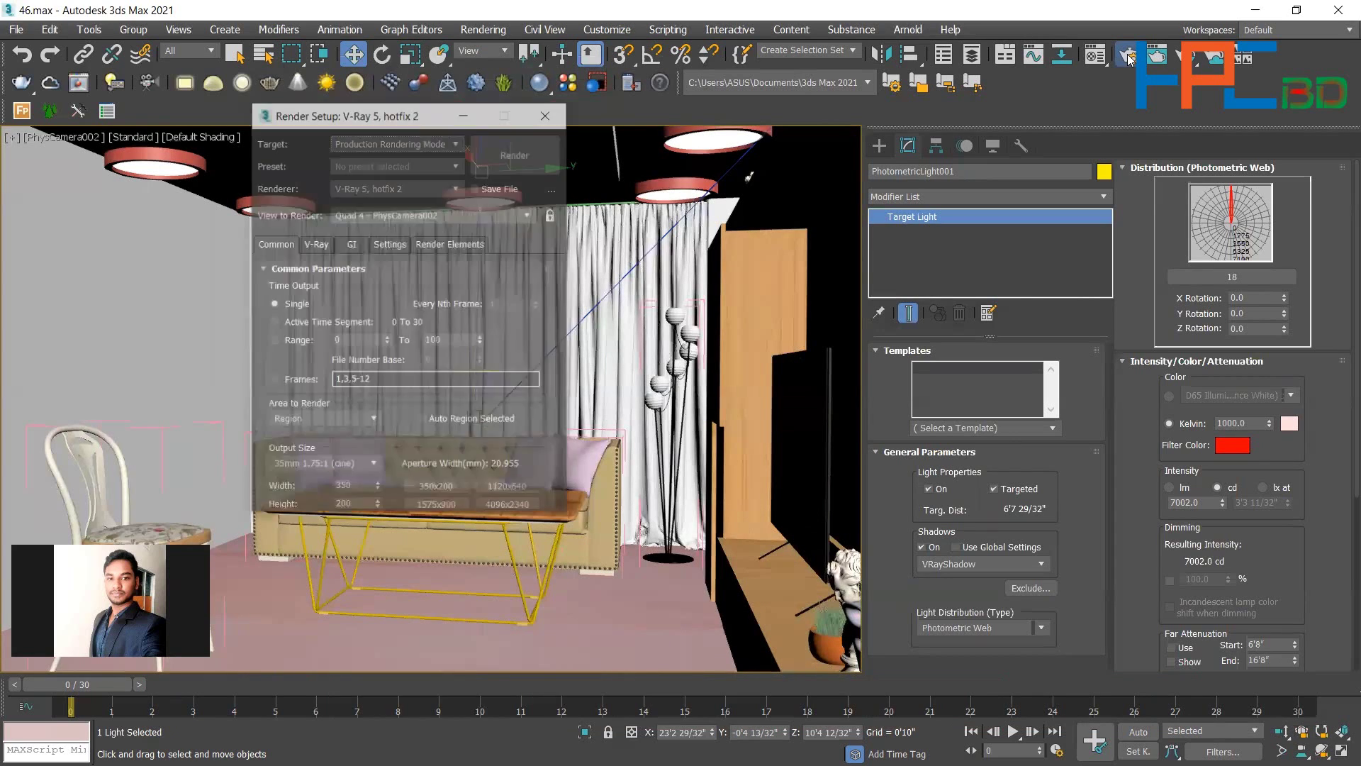
pyautogui.click(512, 153)
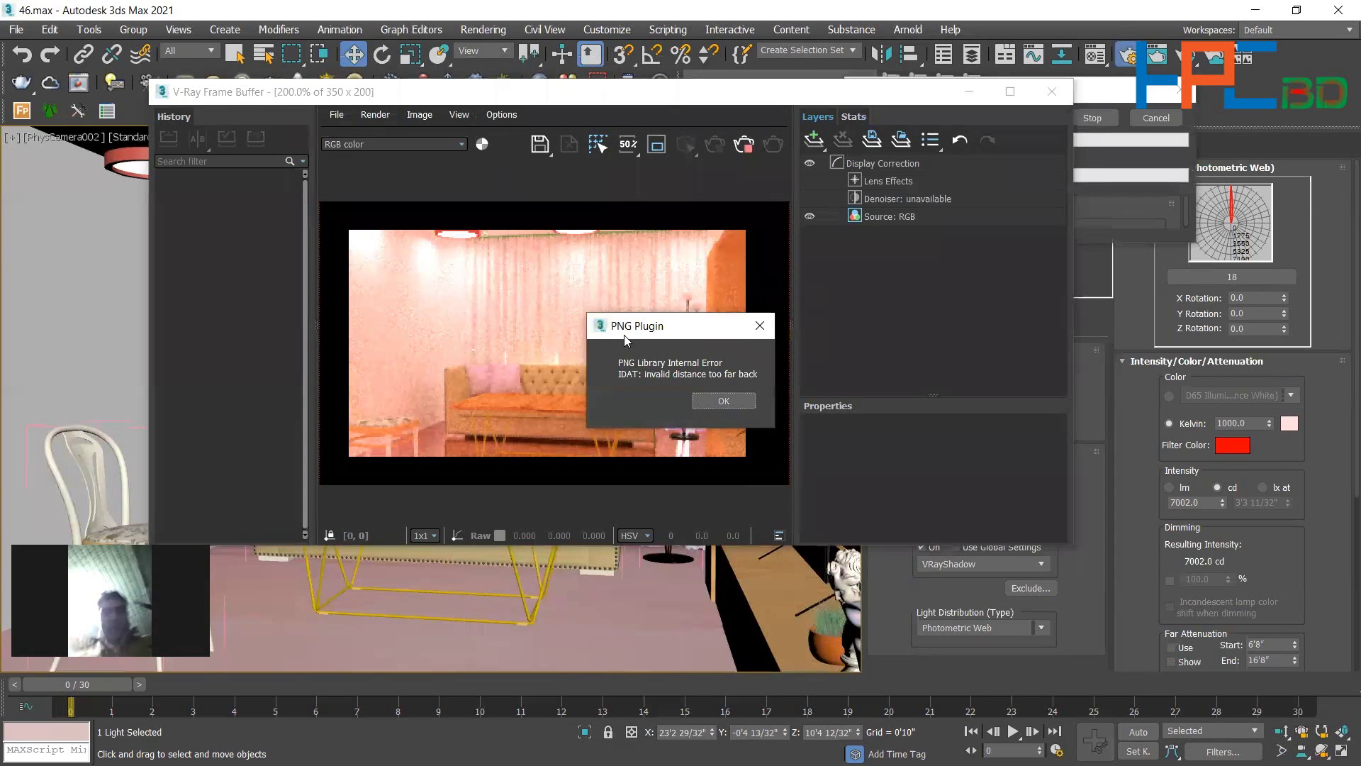
pyautogui.click(711, 397)
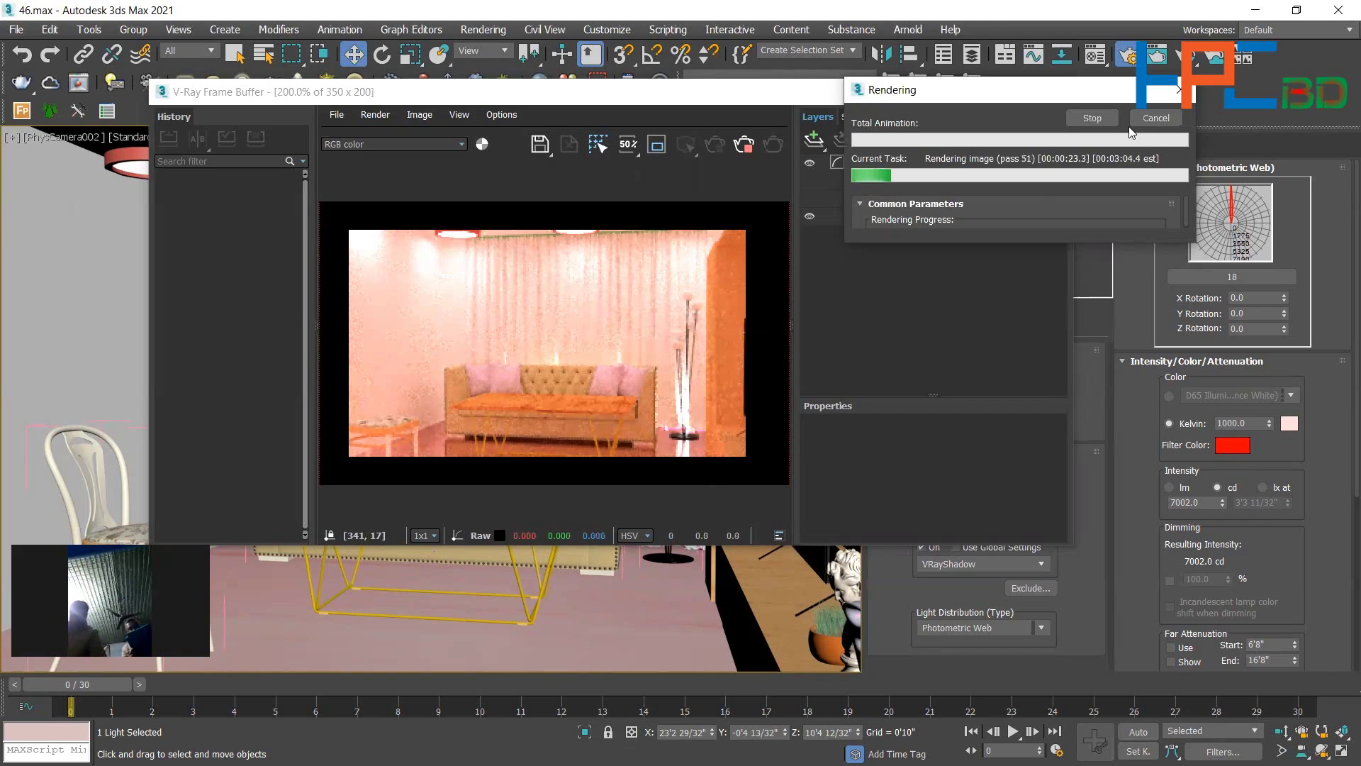
pyautogui.click(1085, 119)
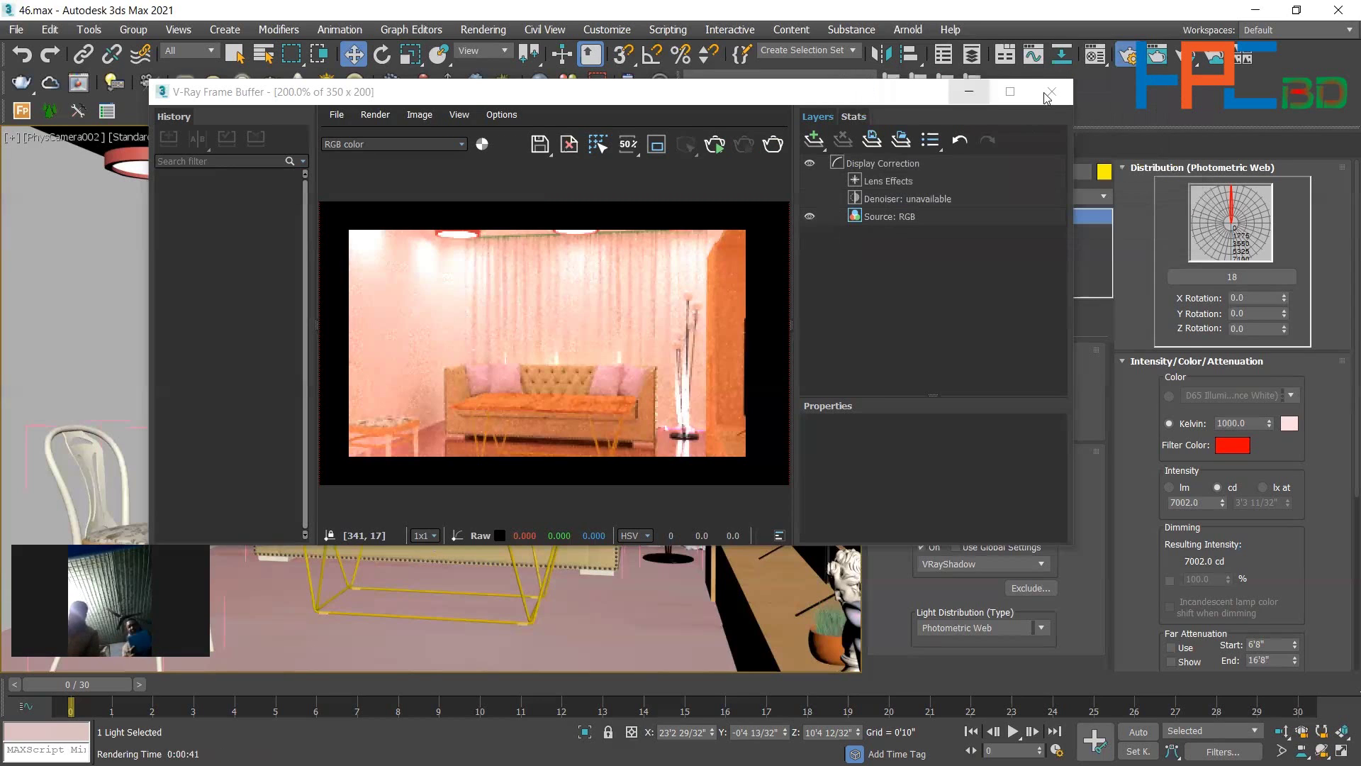
pyautogui.click(1058, 101)
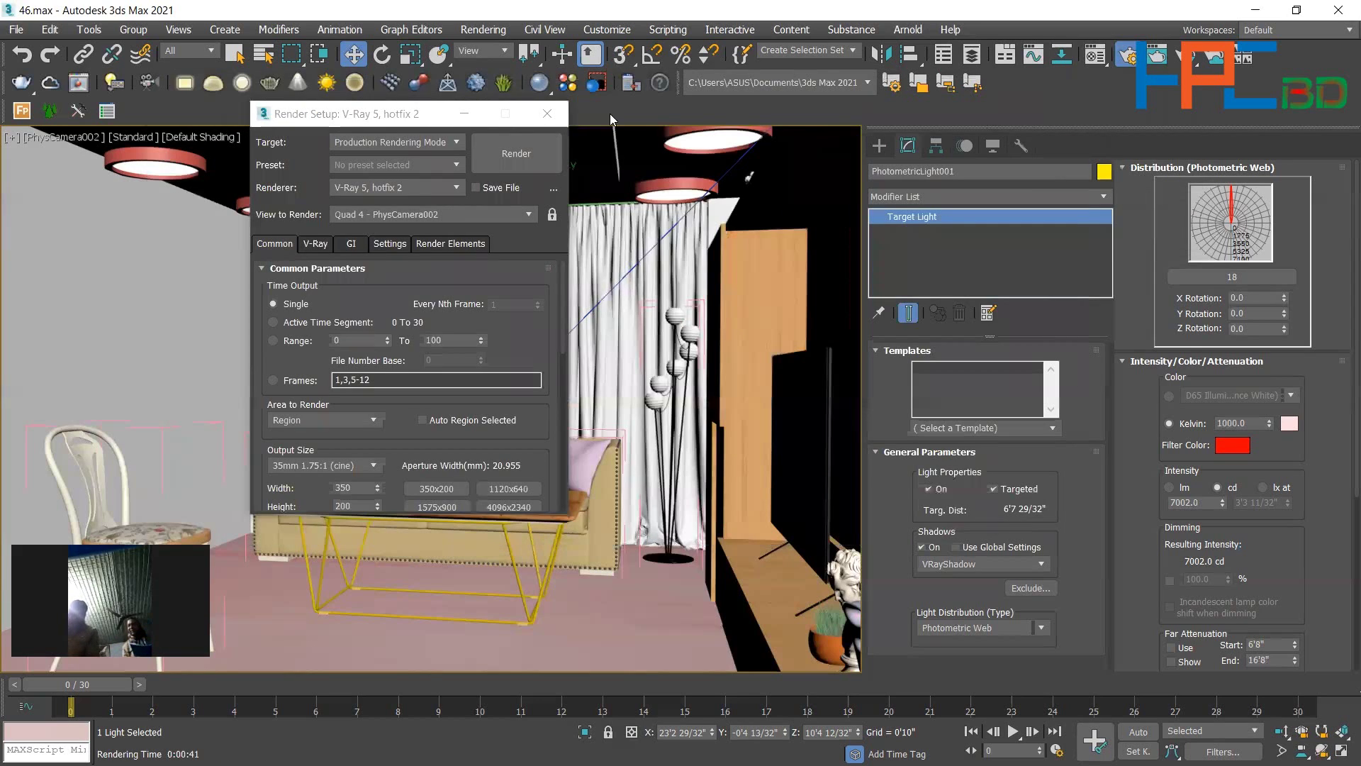
pyautogui.click(548, 114)
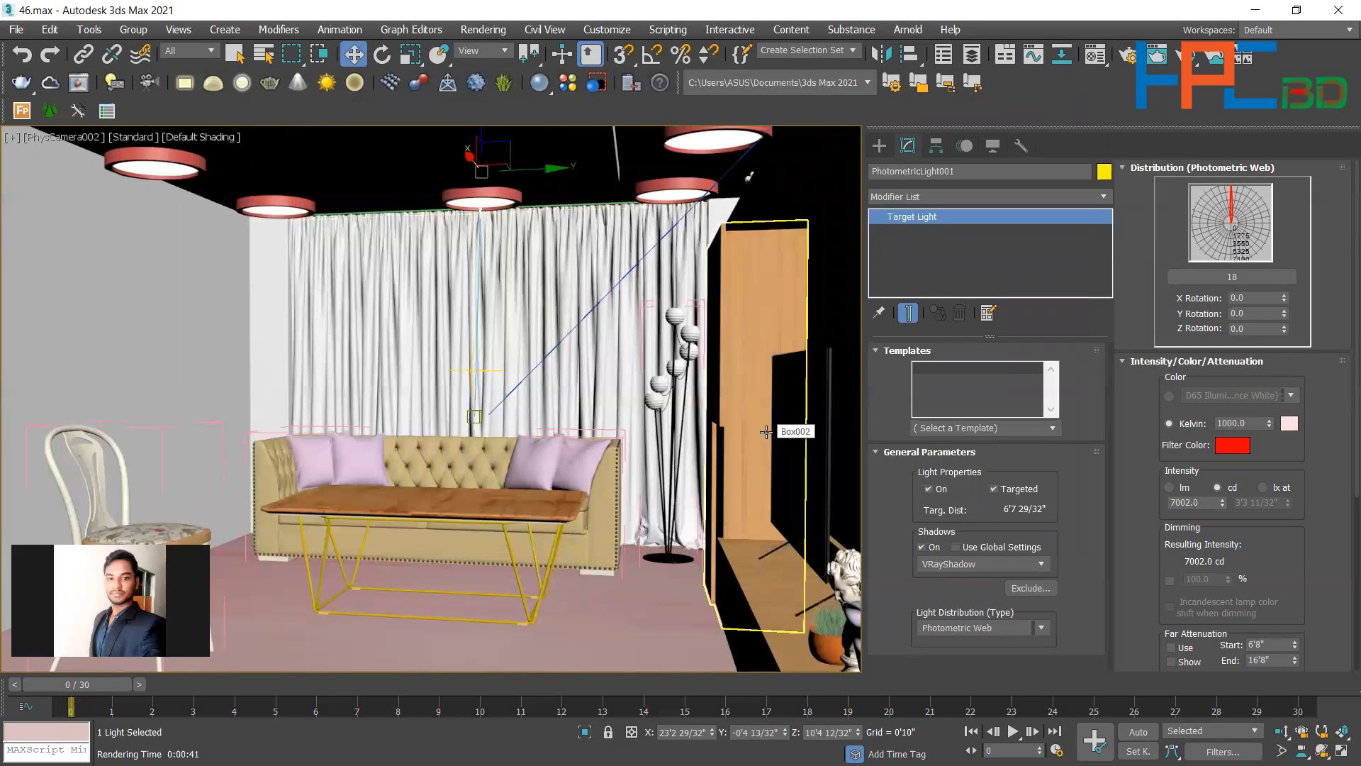
# Clear the selection, start a photometric Free Light and open the file chooser for its photometric web distribution.
pyautogui.hotkey('ctrl', 'd')
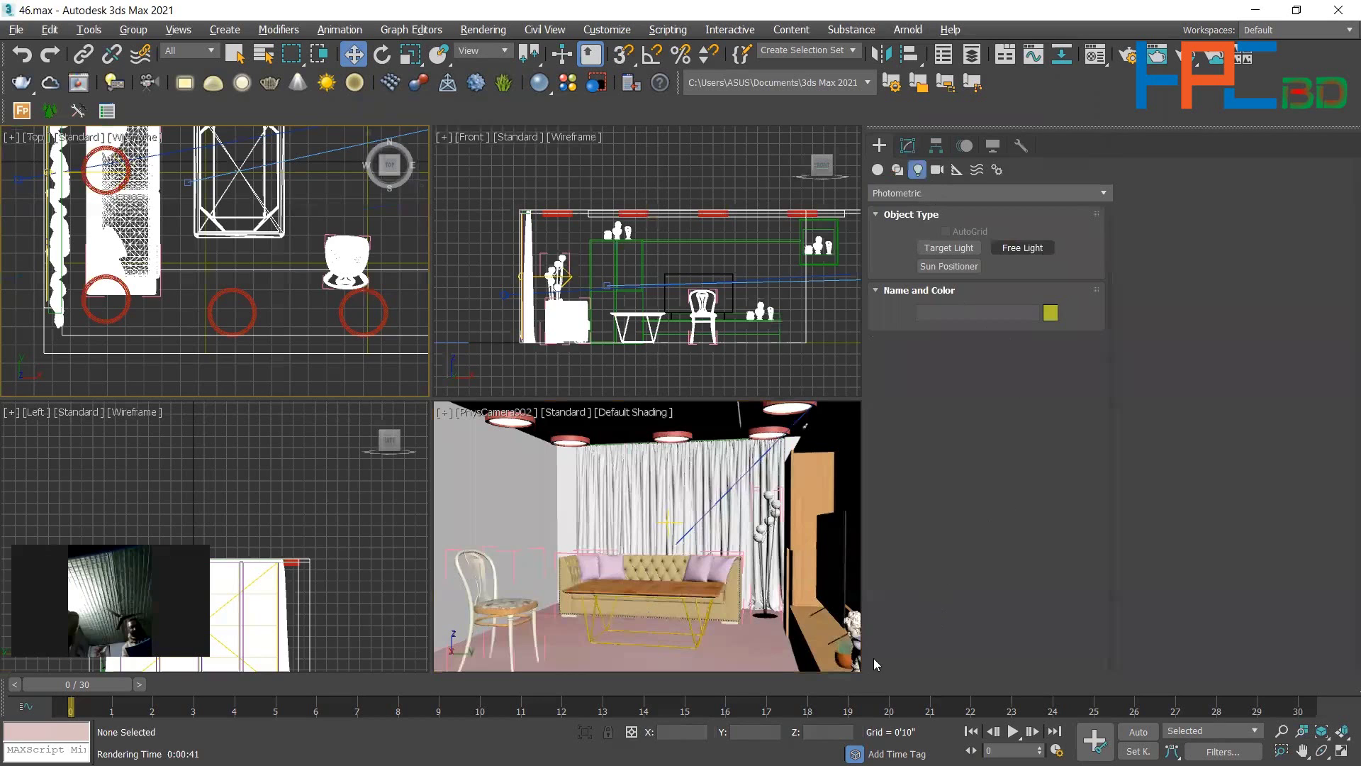
pyautogui.click(1022, 248)
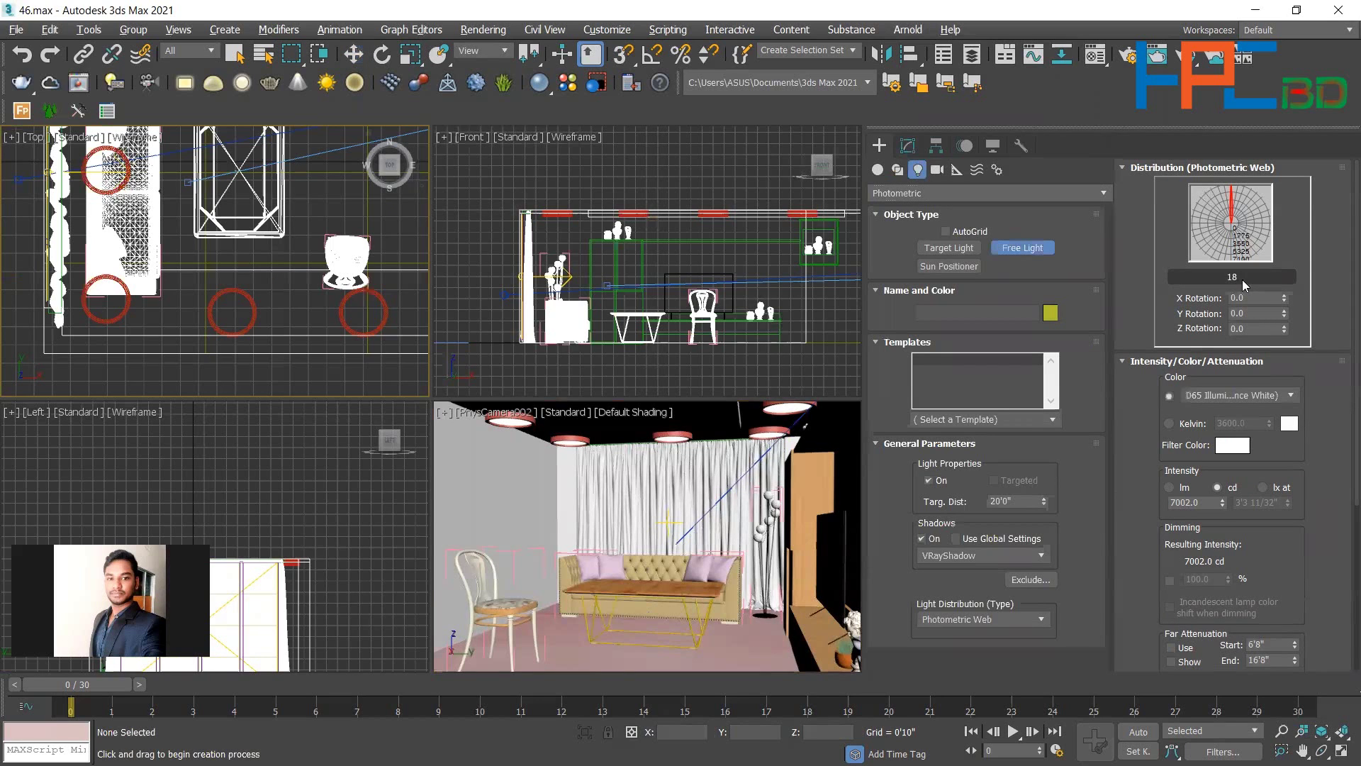
pyautogui.click(1242, 278)
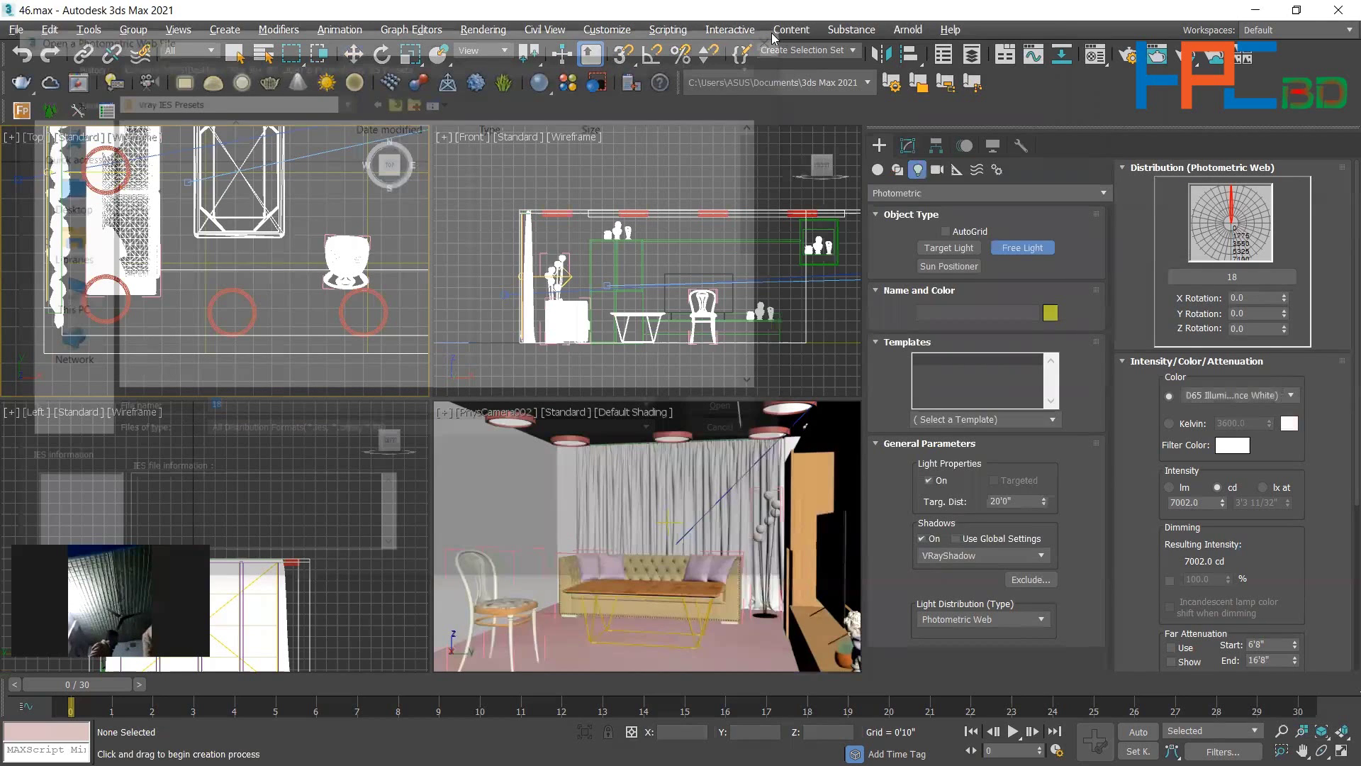
# Switch to File Explorer, open the V-Ray 30+ IES LIGHT'S Presets folder and examine the light patterns in the IES1 image.
pyautogui.click(1274, 7)
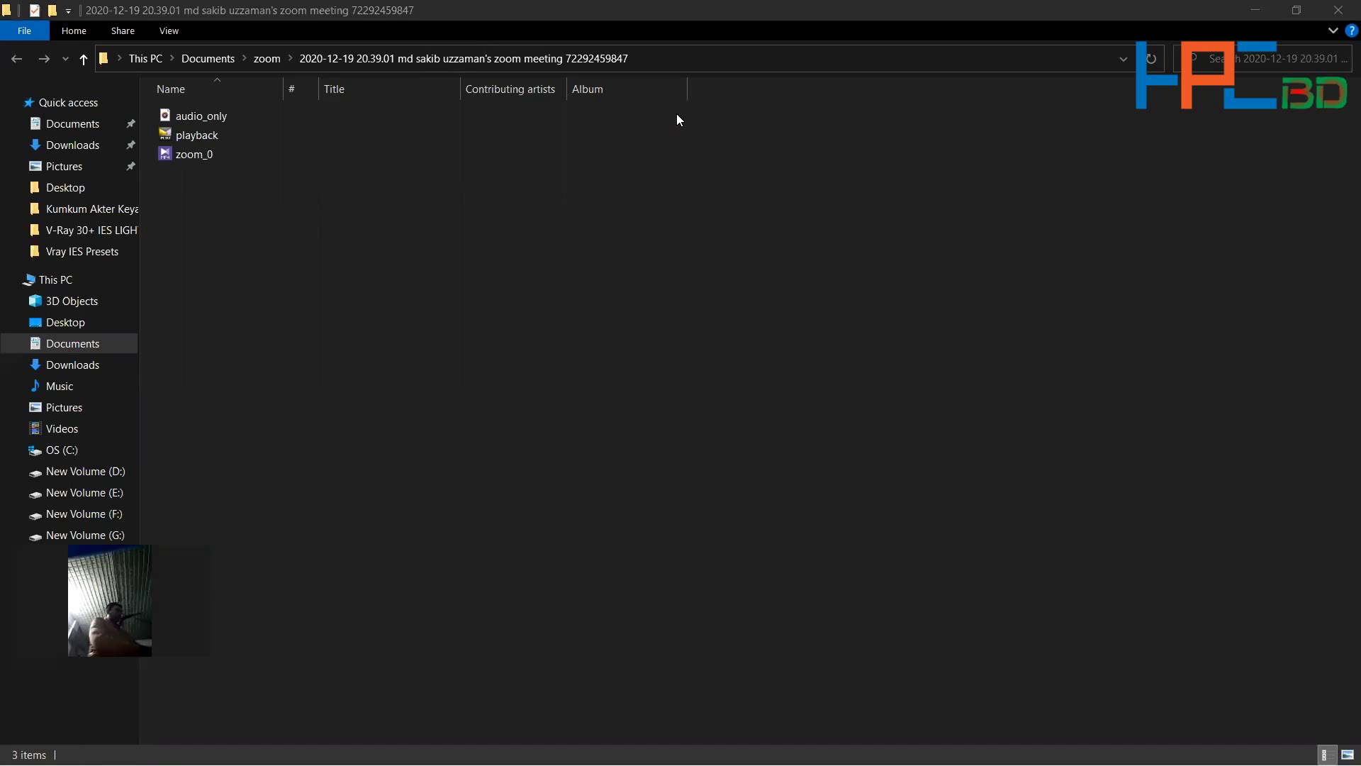
pyautogui.click(484, 215)
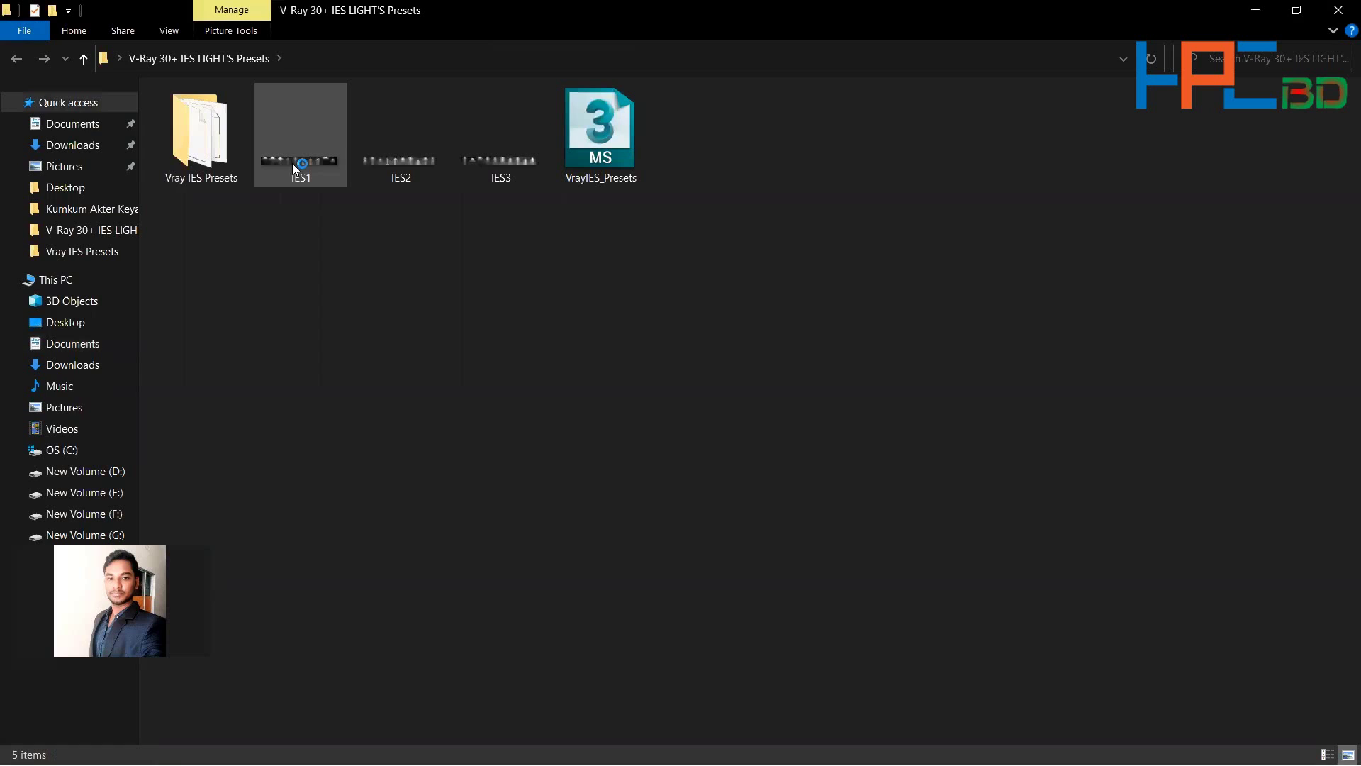
pyautogui.doubleClick(293, 163)
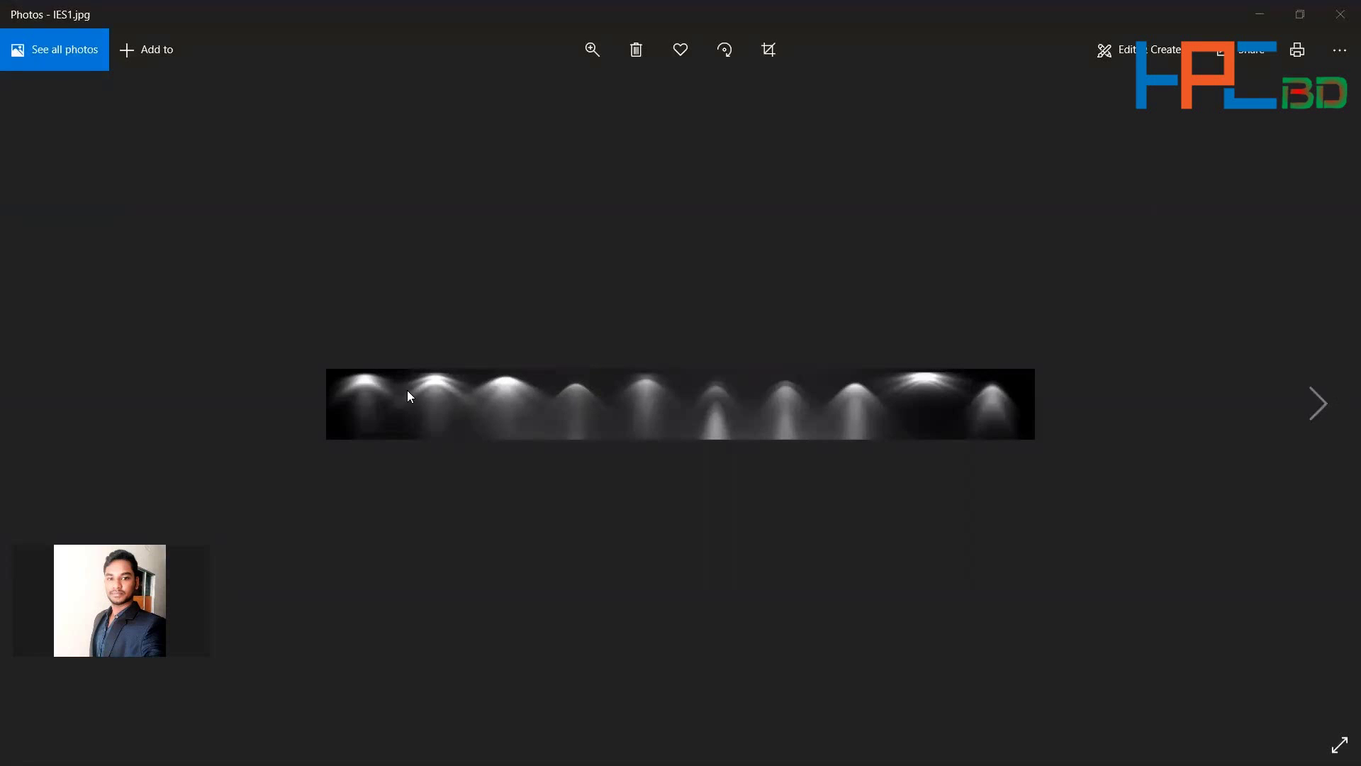
pyautogui.click(1340, 14)
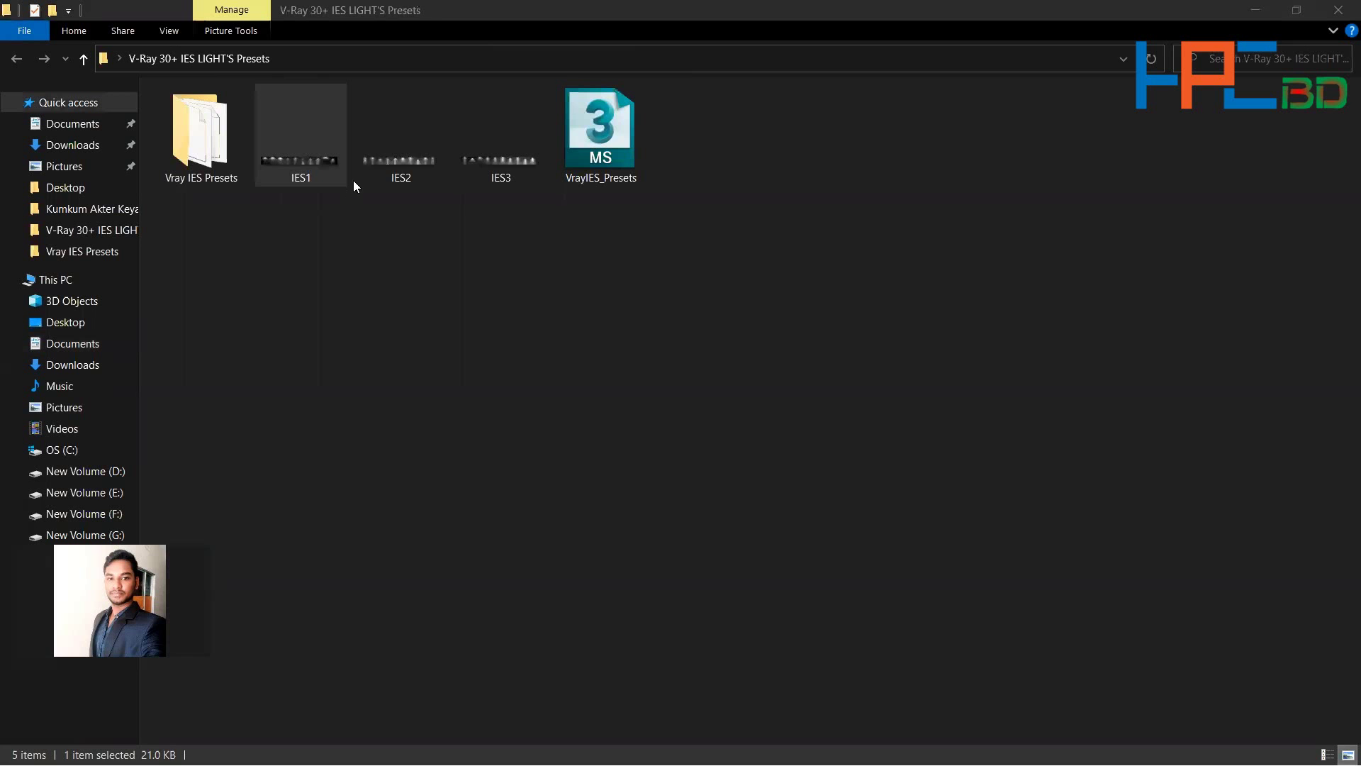
pyautogui.doubleClick(308, 167)
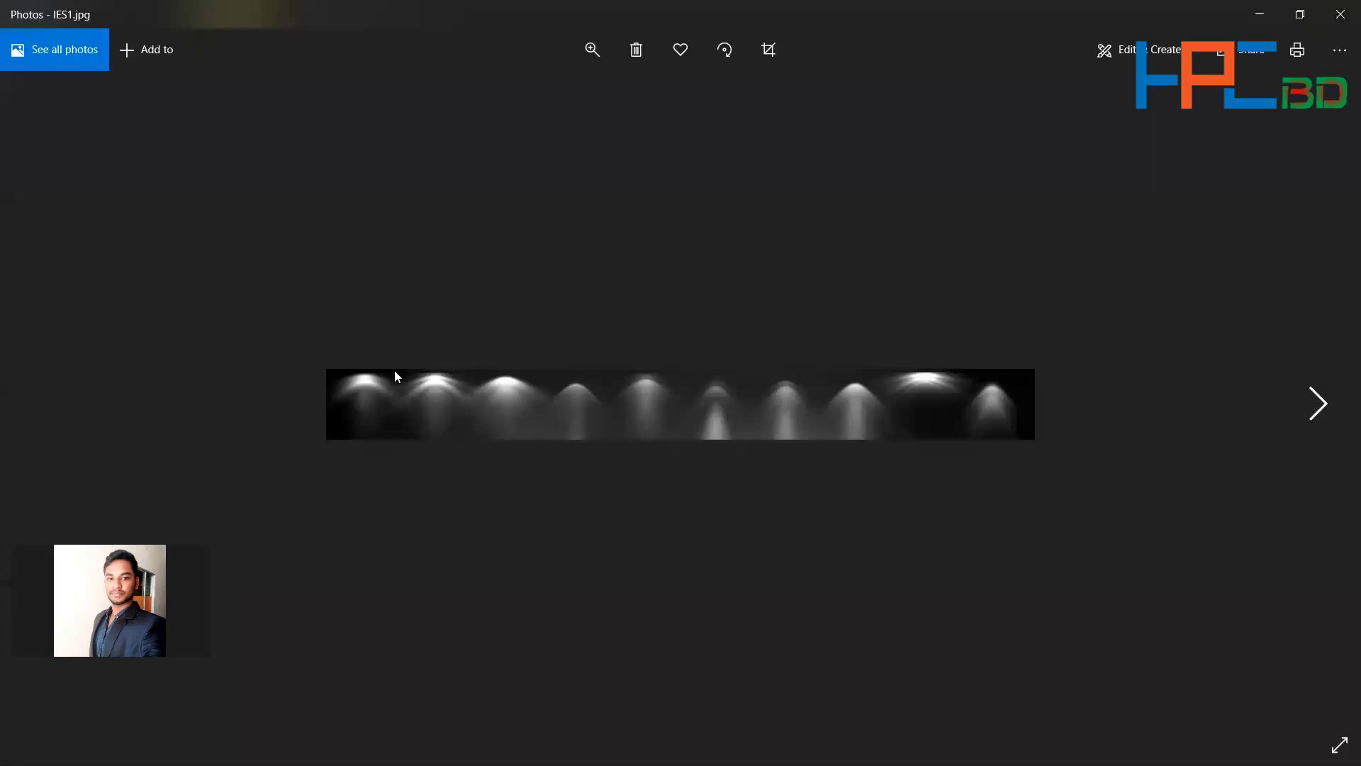
pyautogui.click(1340, 14)
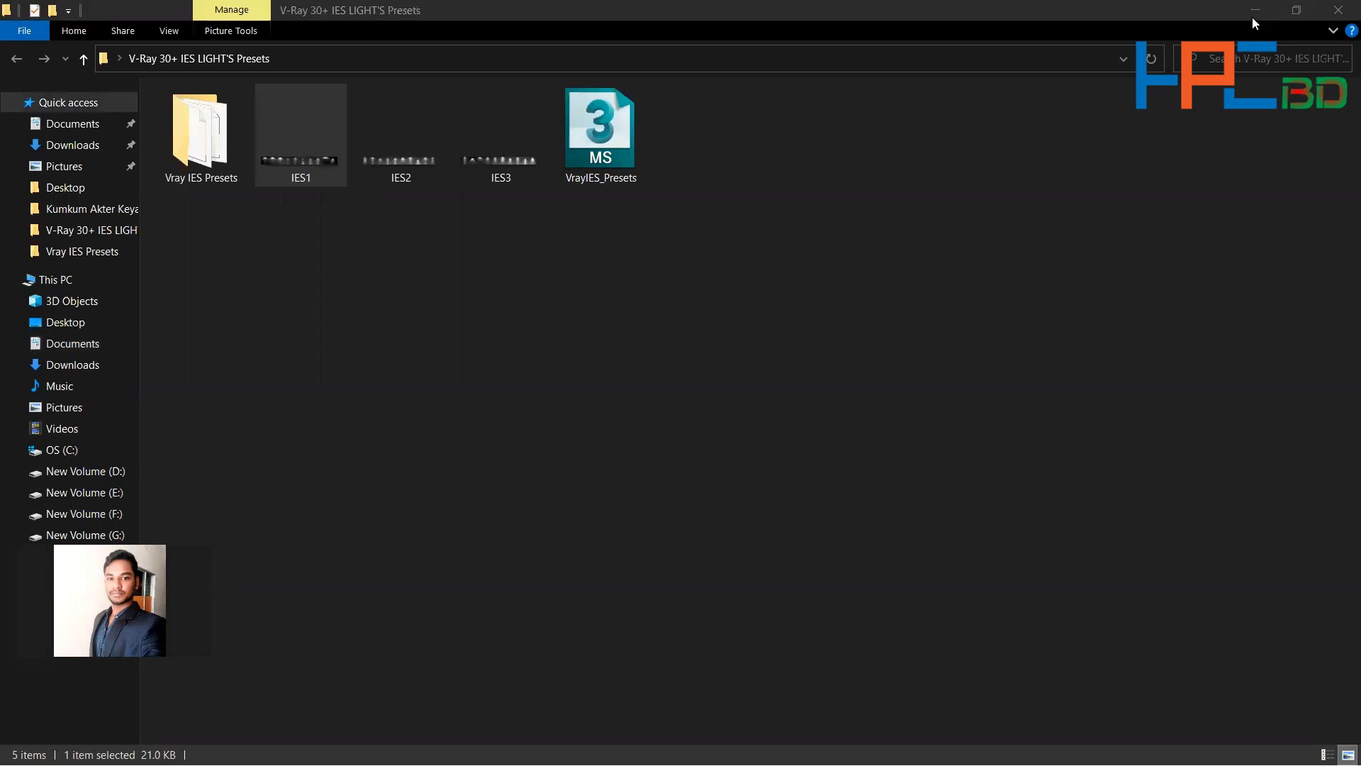
# Examine the light patterns in the IES3 preview image, then close the image viewer and the presets folder.
pyautogui.doubleClick(516, 151)
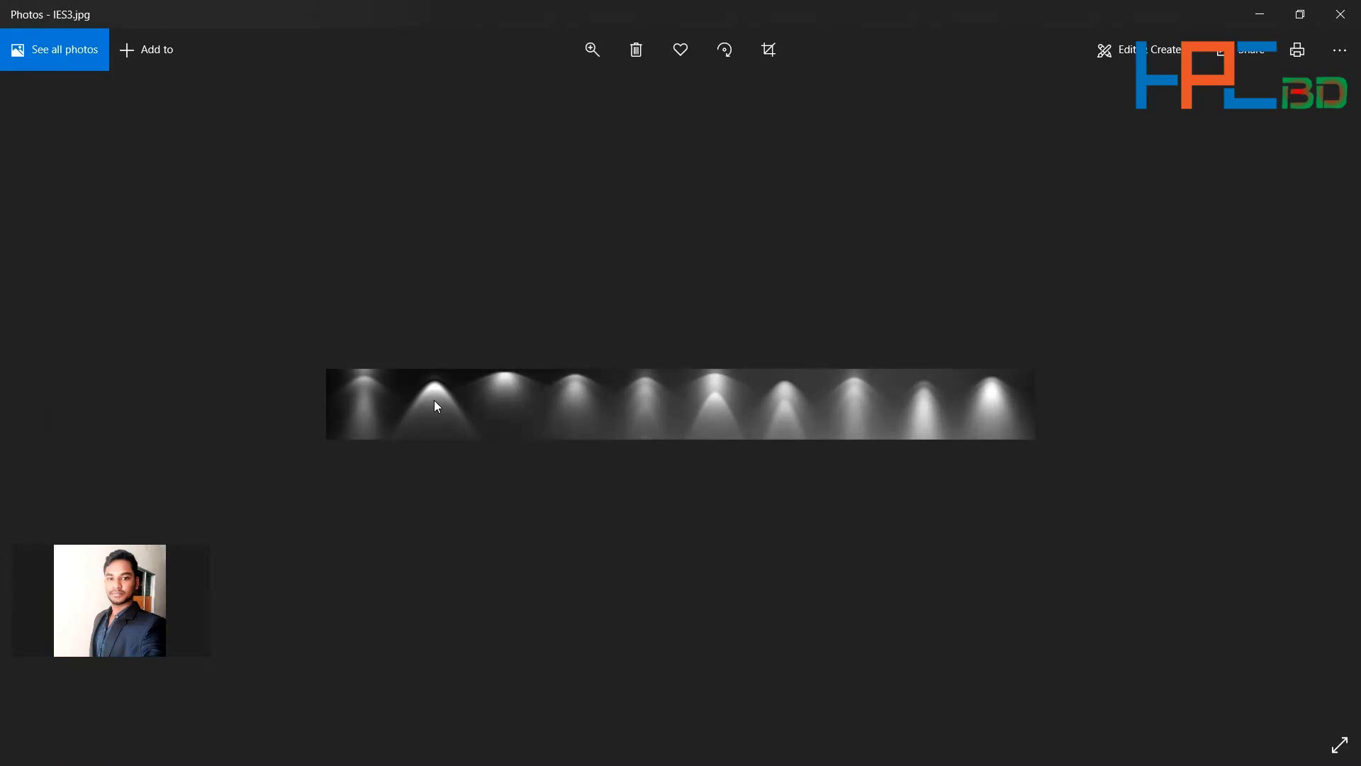
pyautogui.click(1341, 14)
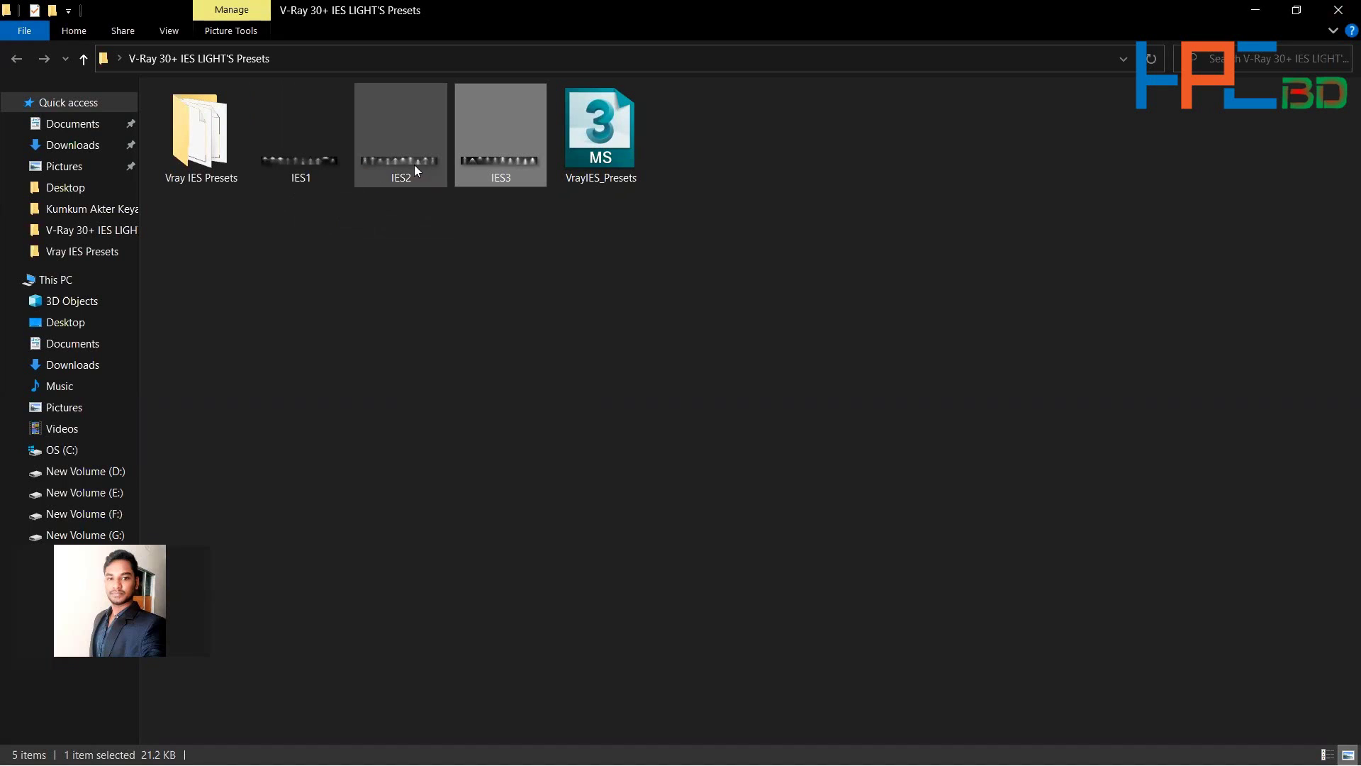
pyautogui.doubleClick(468, 157)
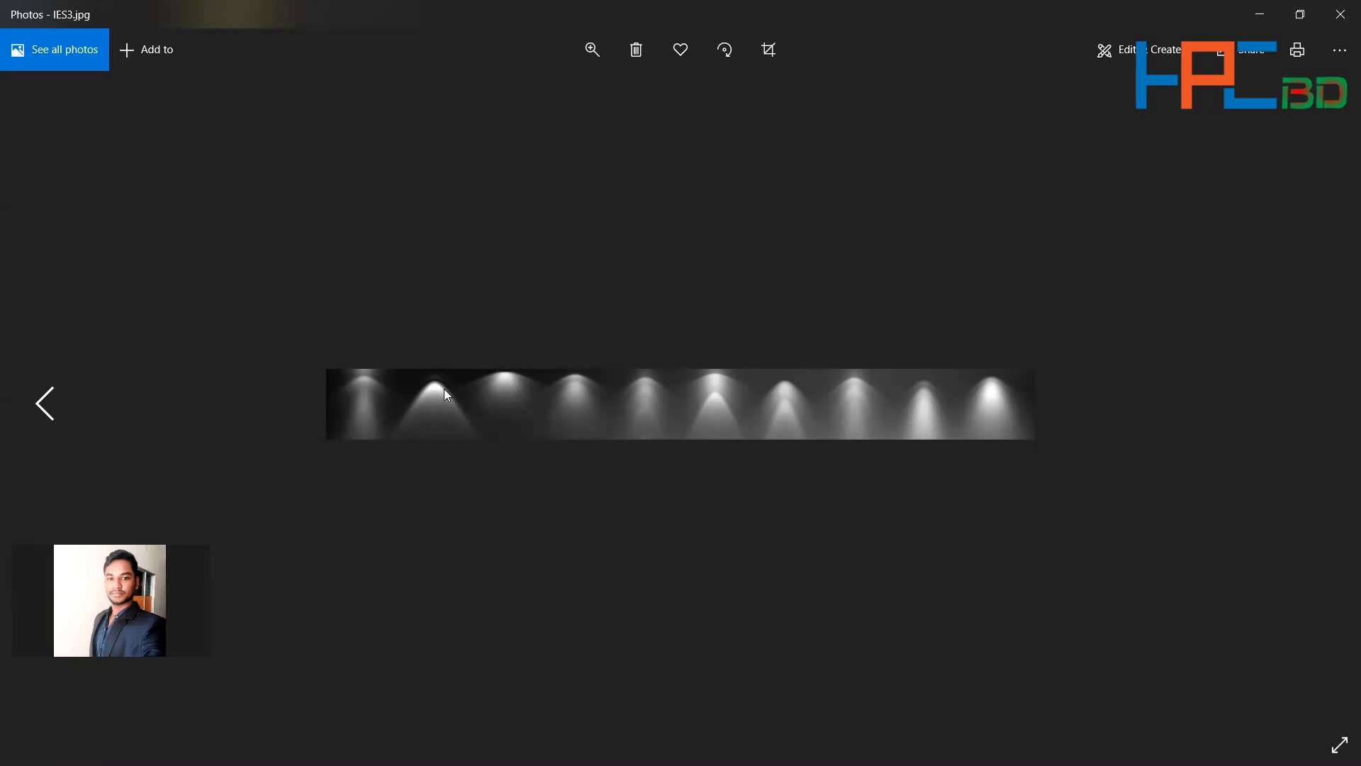
pyautogui.click(1340, 11)
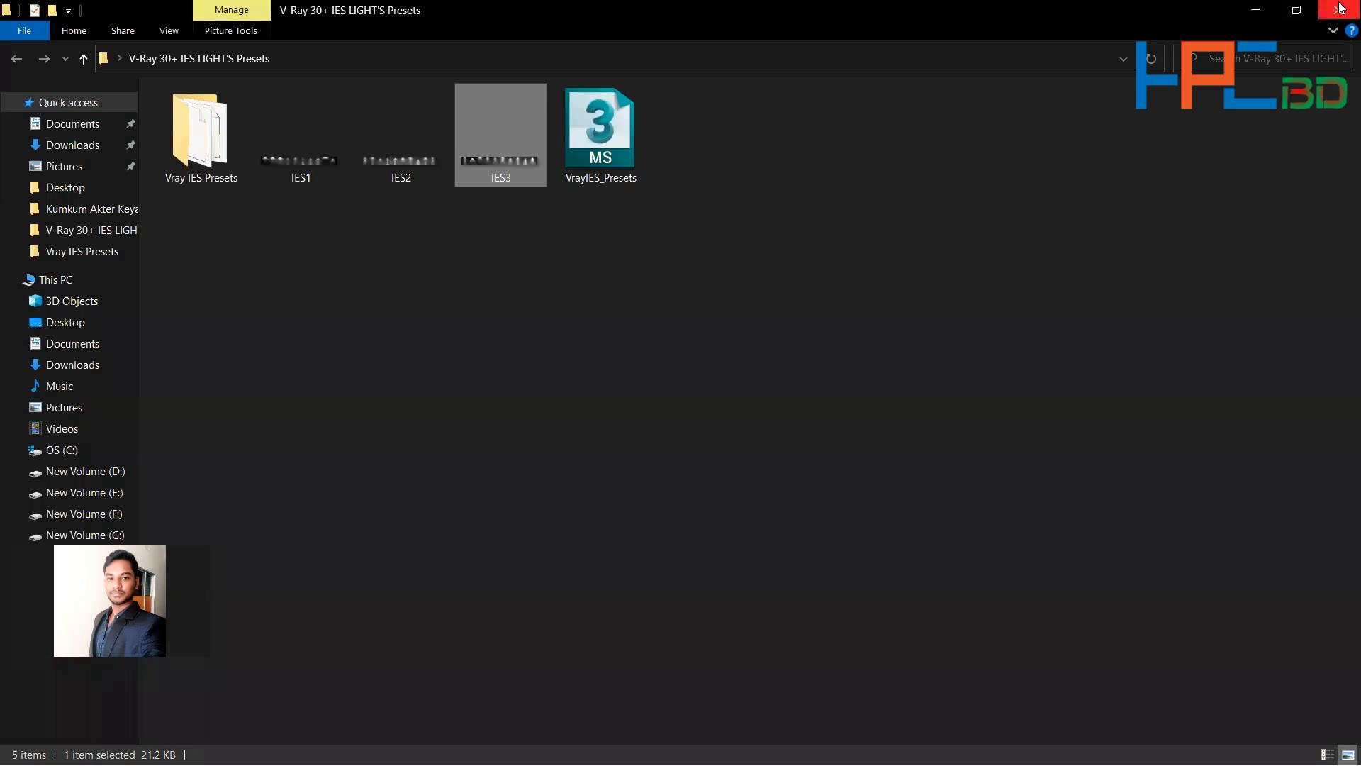
pyautogui.click(1340, 8)
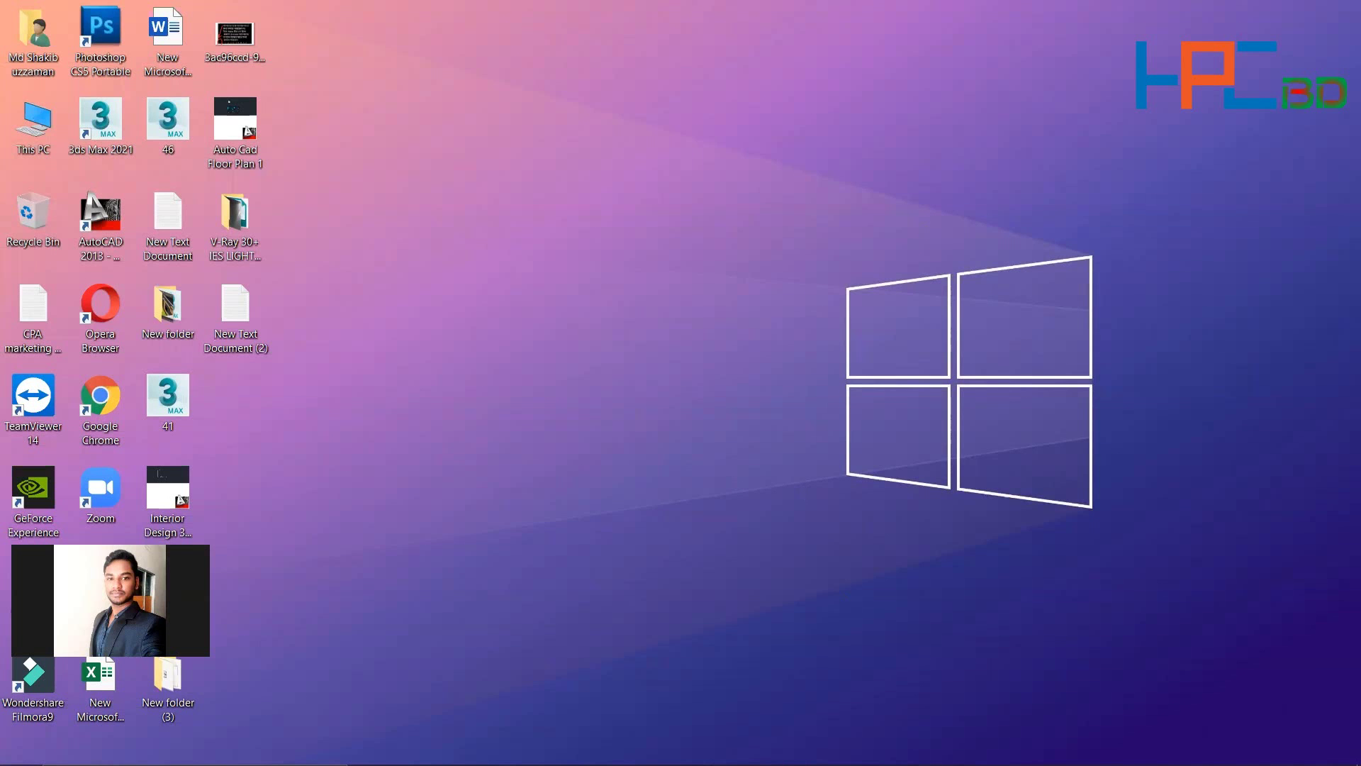
# Return to 3ds Max and look through the IES files in the Vray IES Presets folder, then leave the file chooser.
pyautogui.click(849, 741)
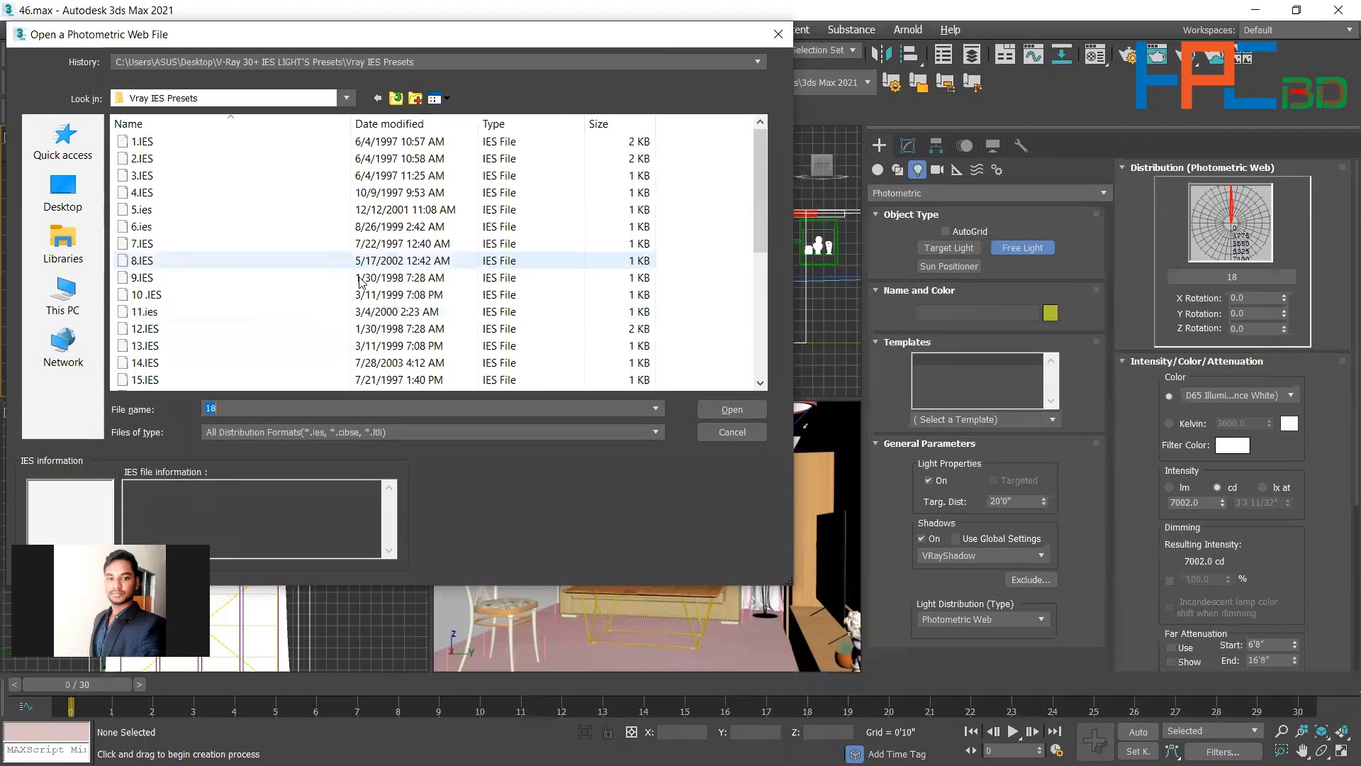
pyautogui.scroll(-2, 218, 326)
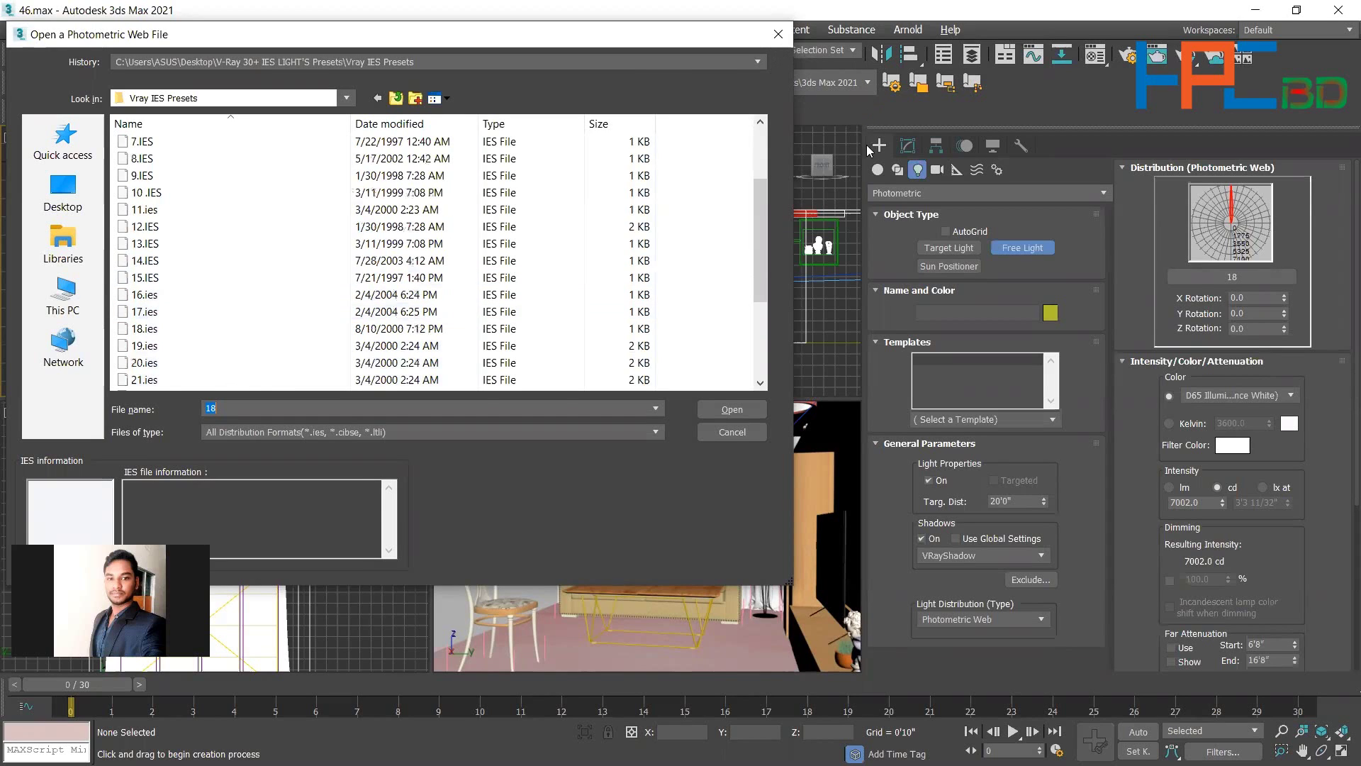
pyautogui.press('Escape')
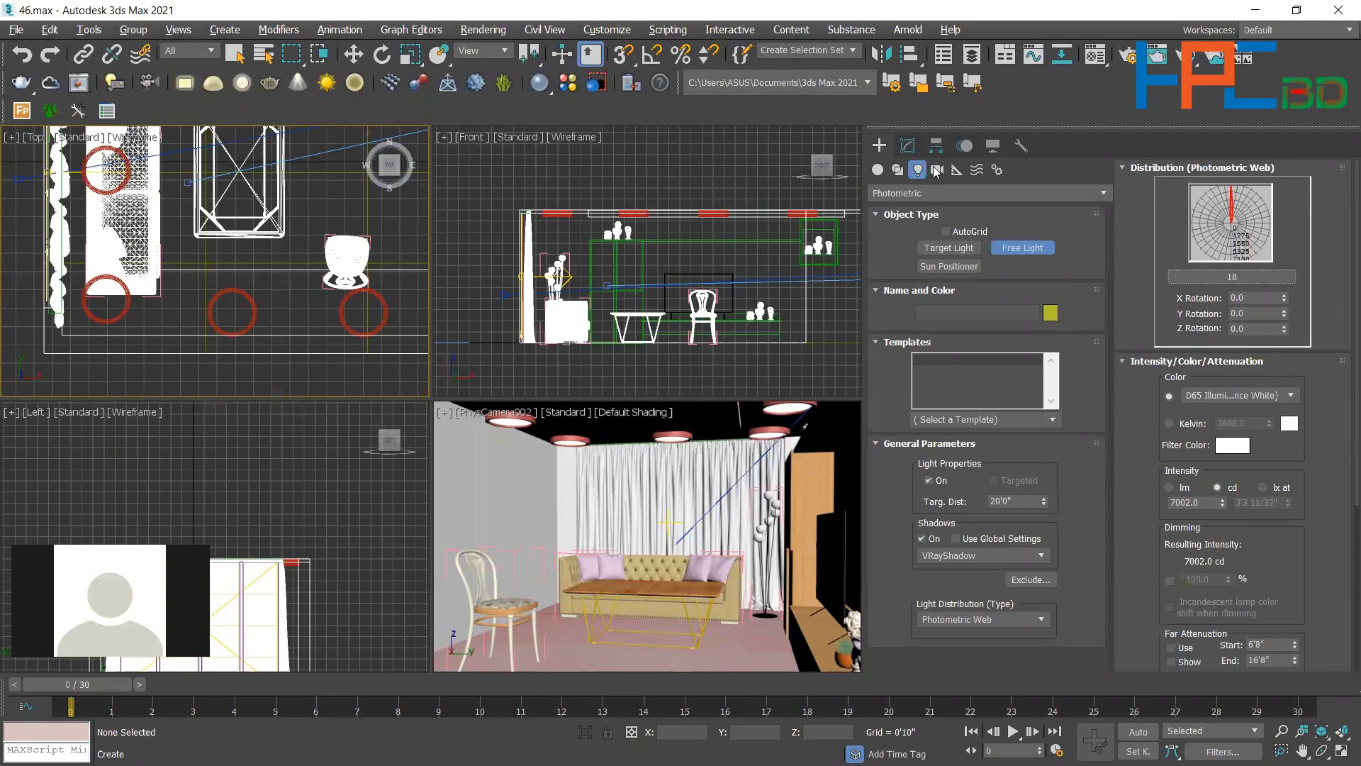
# Review the Photometric light category, the Free Light type and its available light distribution types, keeping Photometric Web.
pyautogui.click(912, 193)
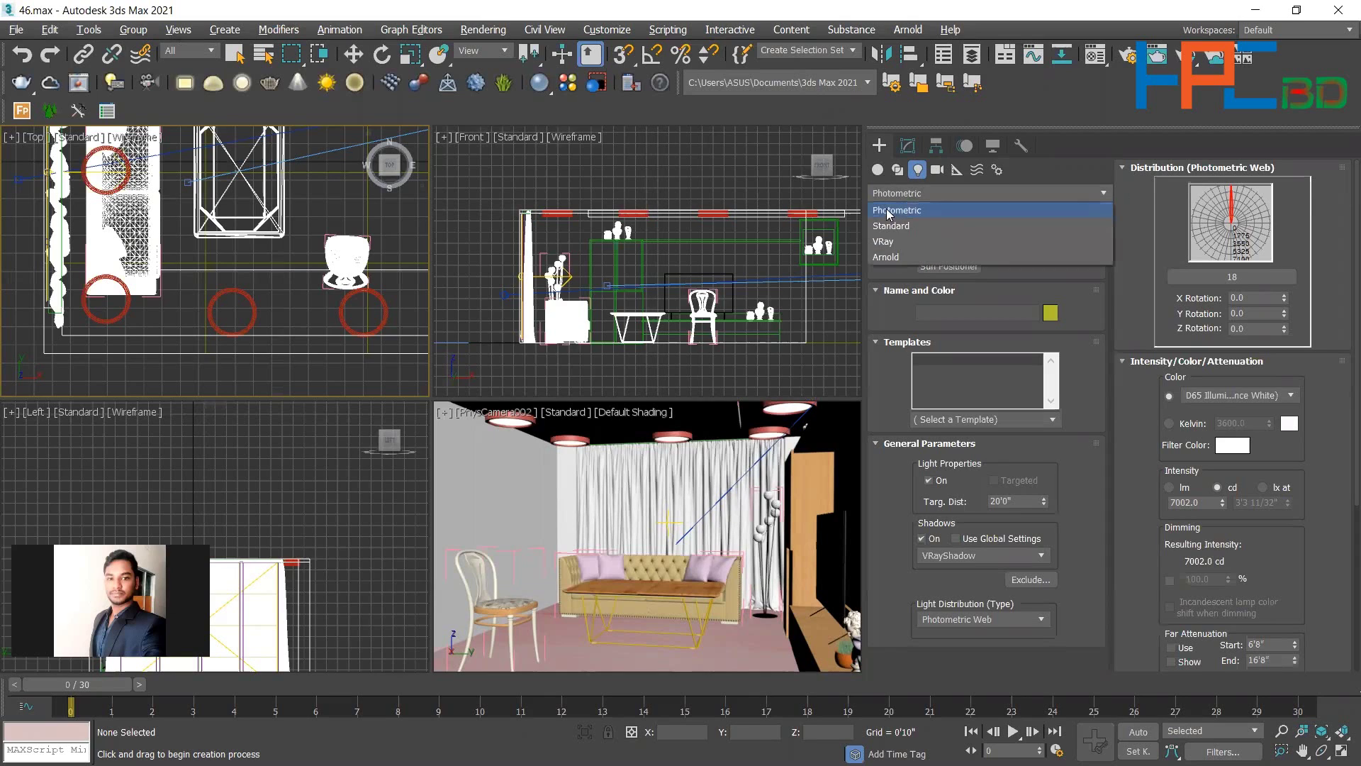
pyautogui.click(897, 208)
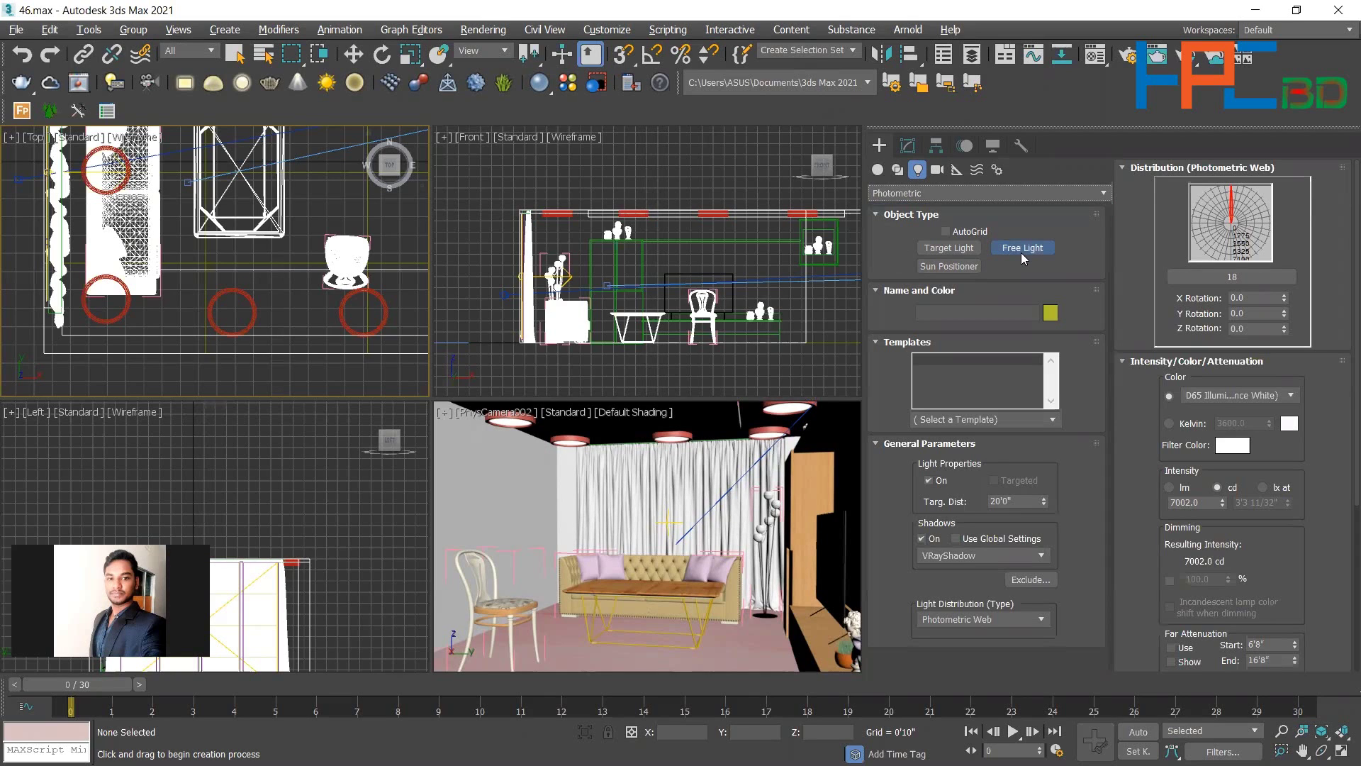
pyautogui.click(1022, 250)
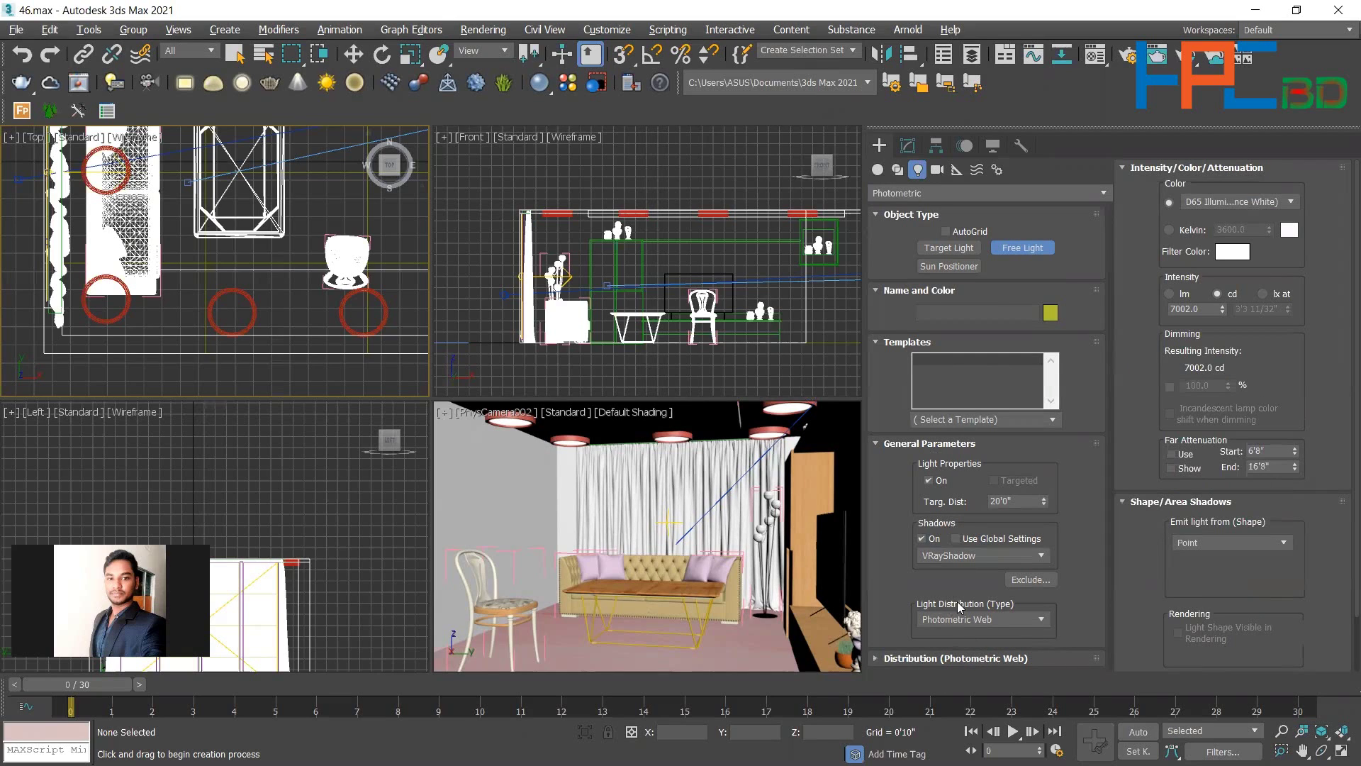
pyautogui.click(973, 621)
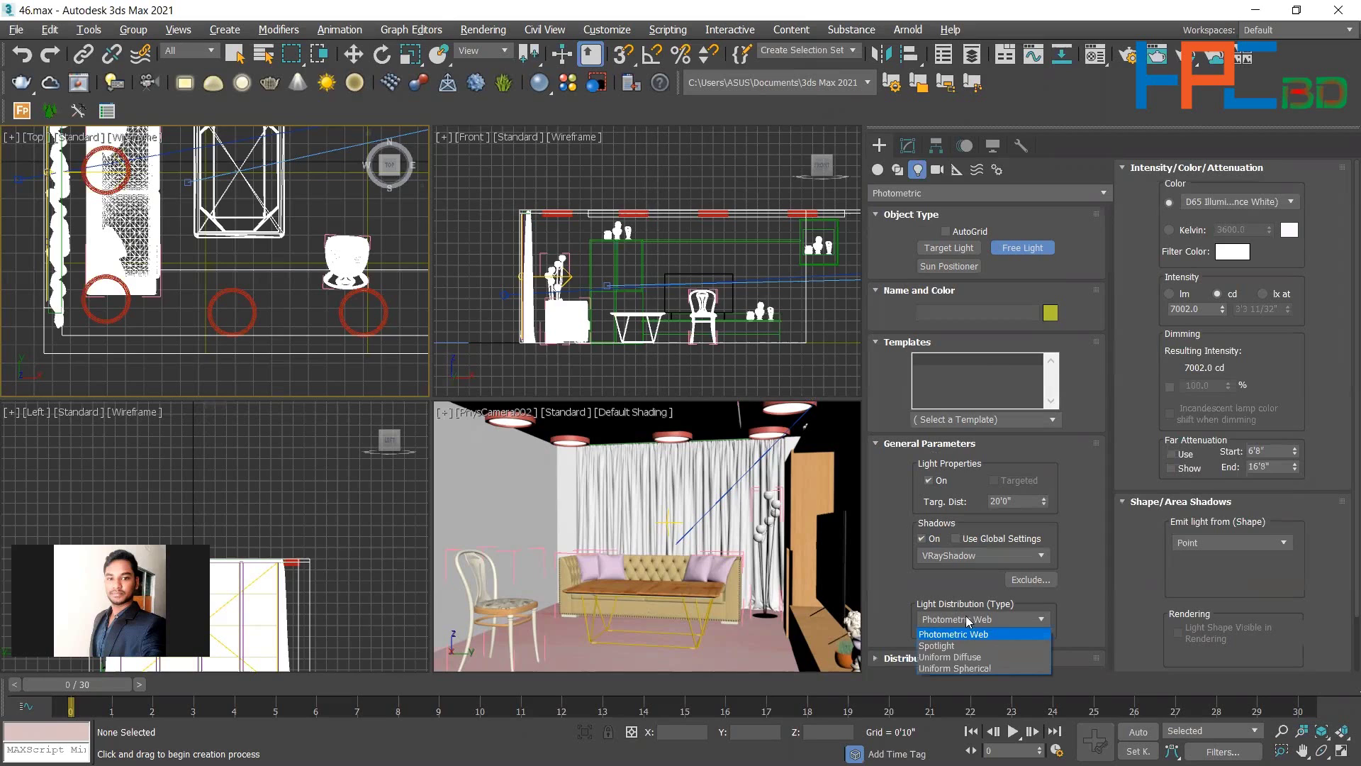
pyautogui.click(886, 414)
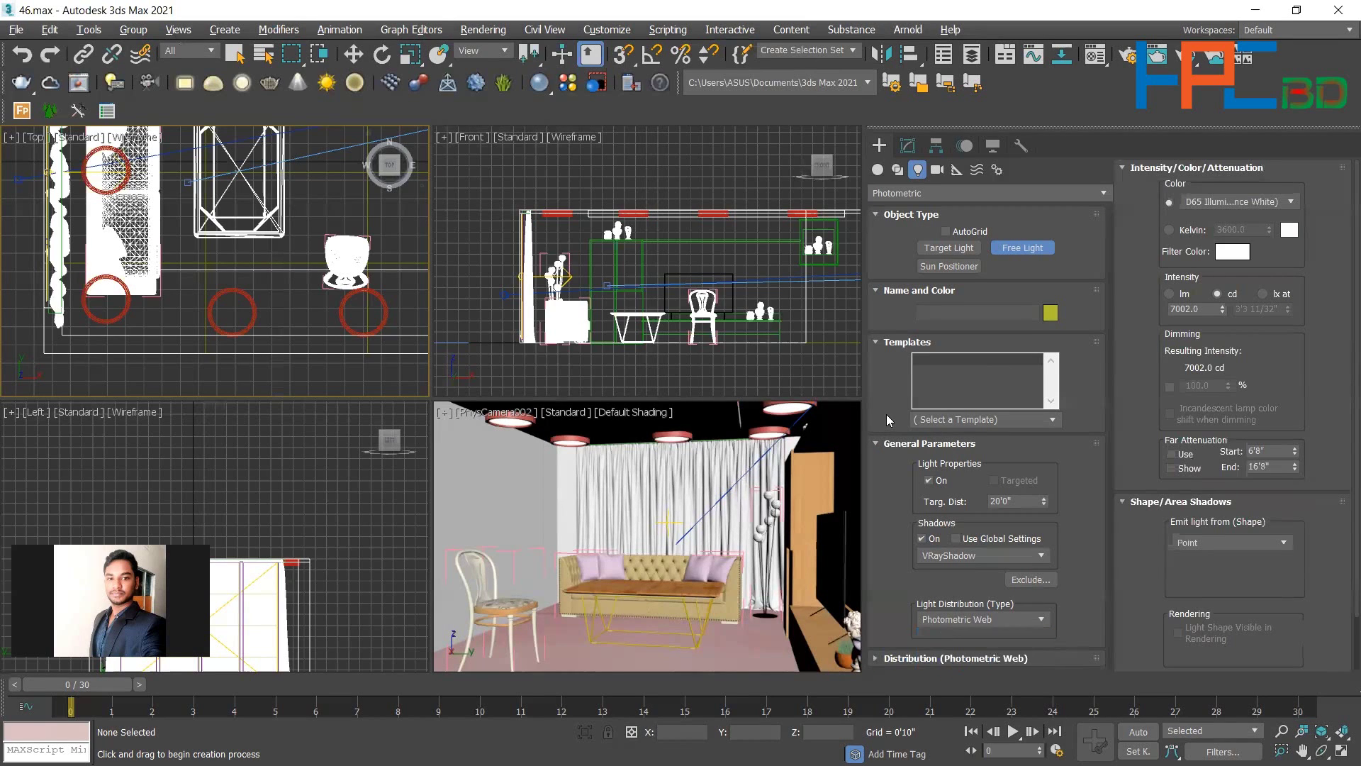
# Expand the Free Light's photometric web distribution settings, view the IES file list and close it without loading a file.
pyautogui.click(879, 658)
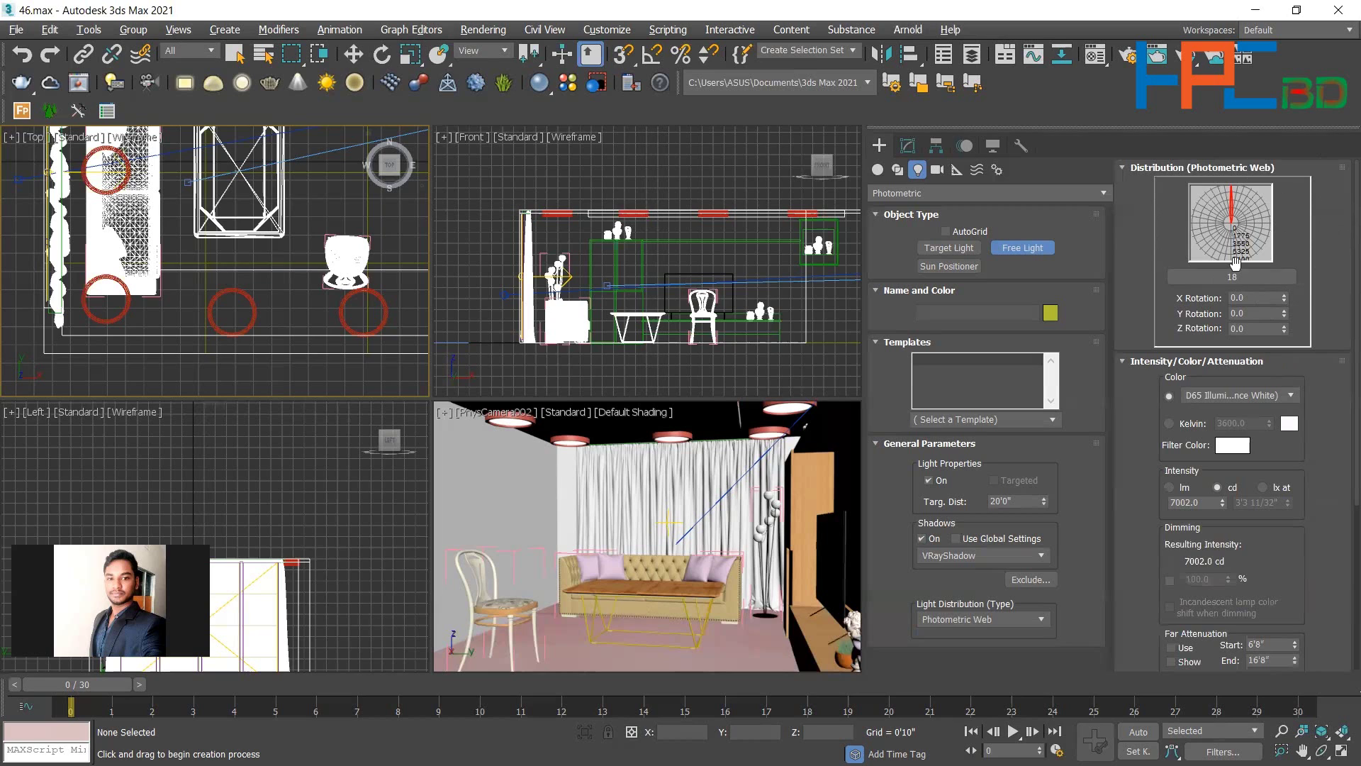
pyautogui.click(1241, 283)
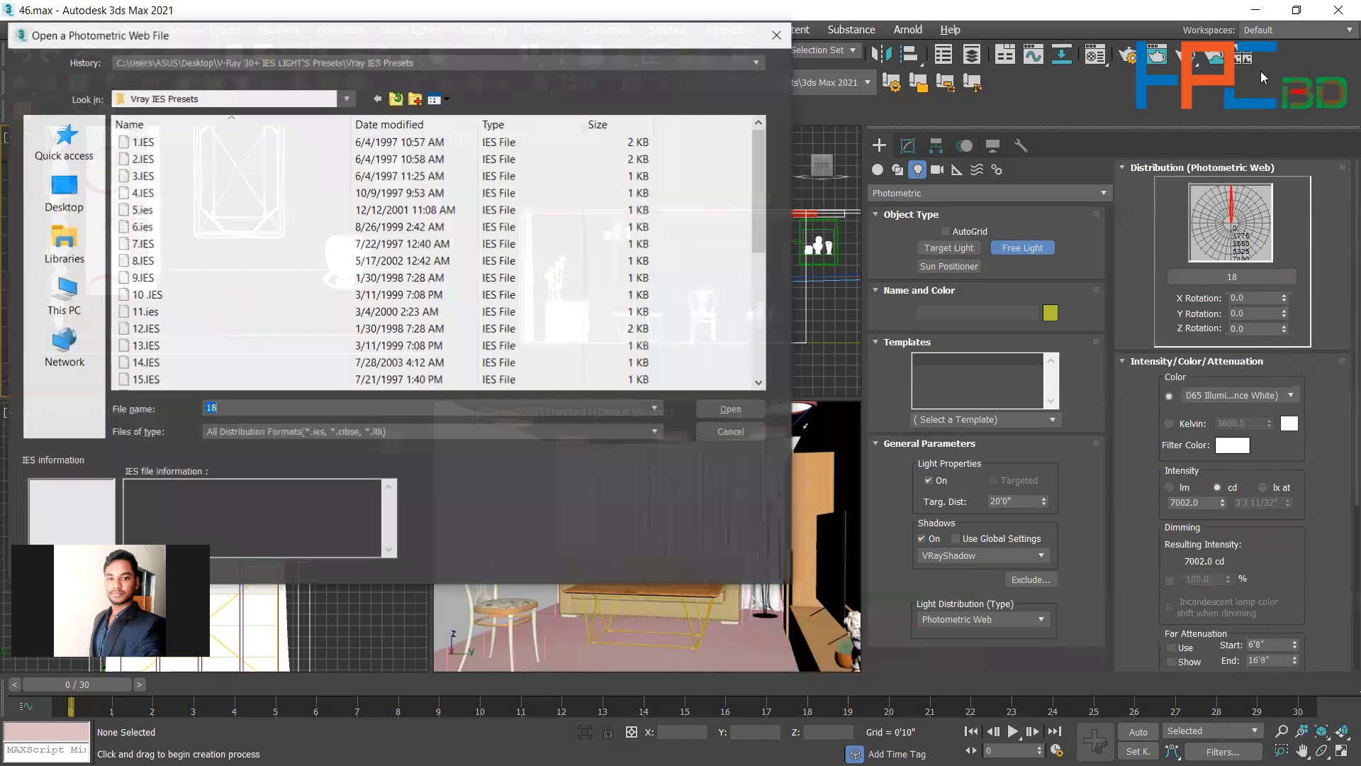
pyautogui.click(772, 37)
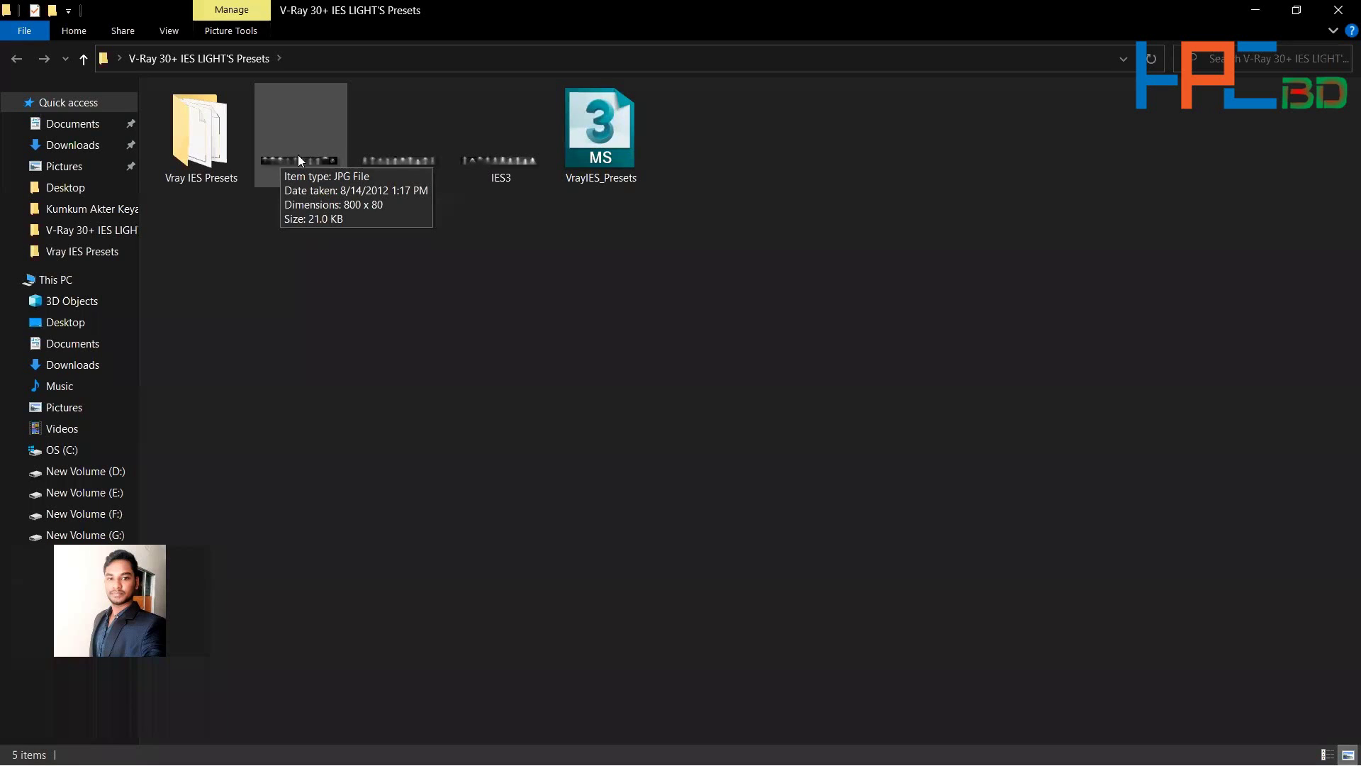
# In File Explorer, compare the IES1 preview image with the numbered files in Vray IES Presets, then return to the parent folder.
pyautogui.doubleClick(310, 153)
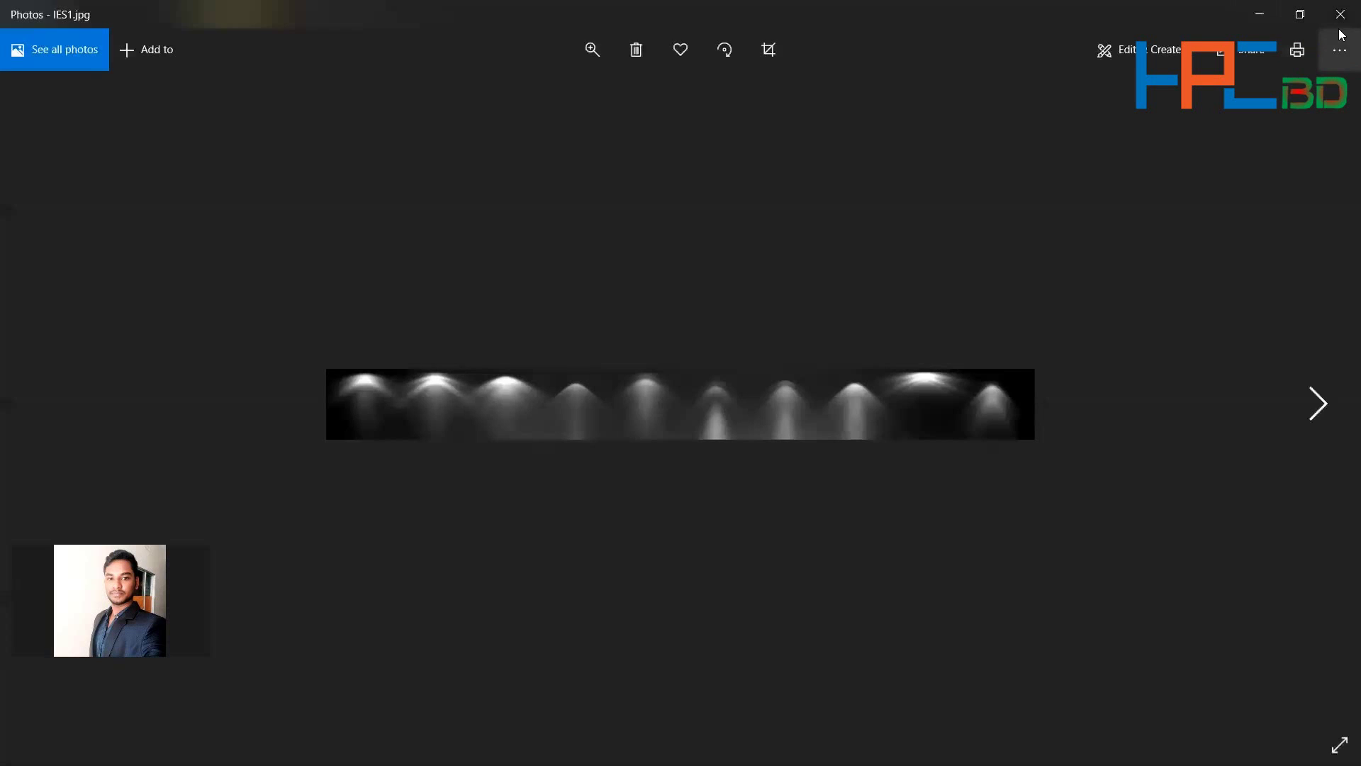
pyautogui.click(1342, 7)
pyautogui.doubleClick(205, 138)
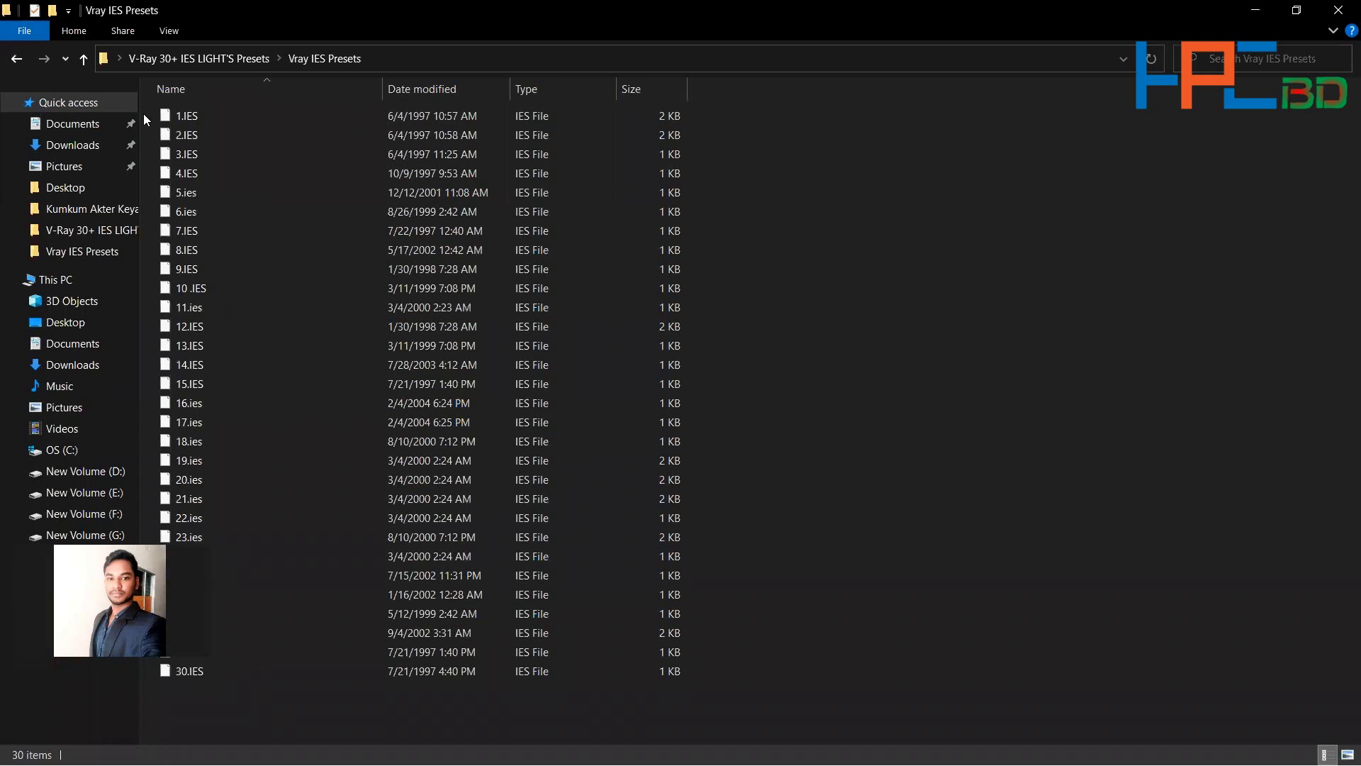
pyautogui.click(17, 59)
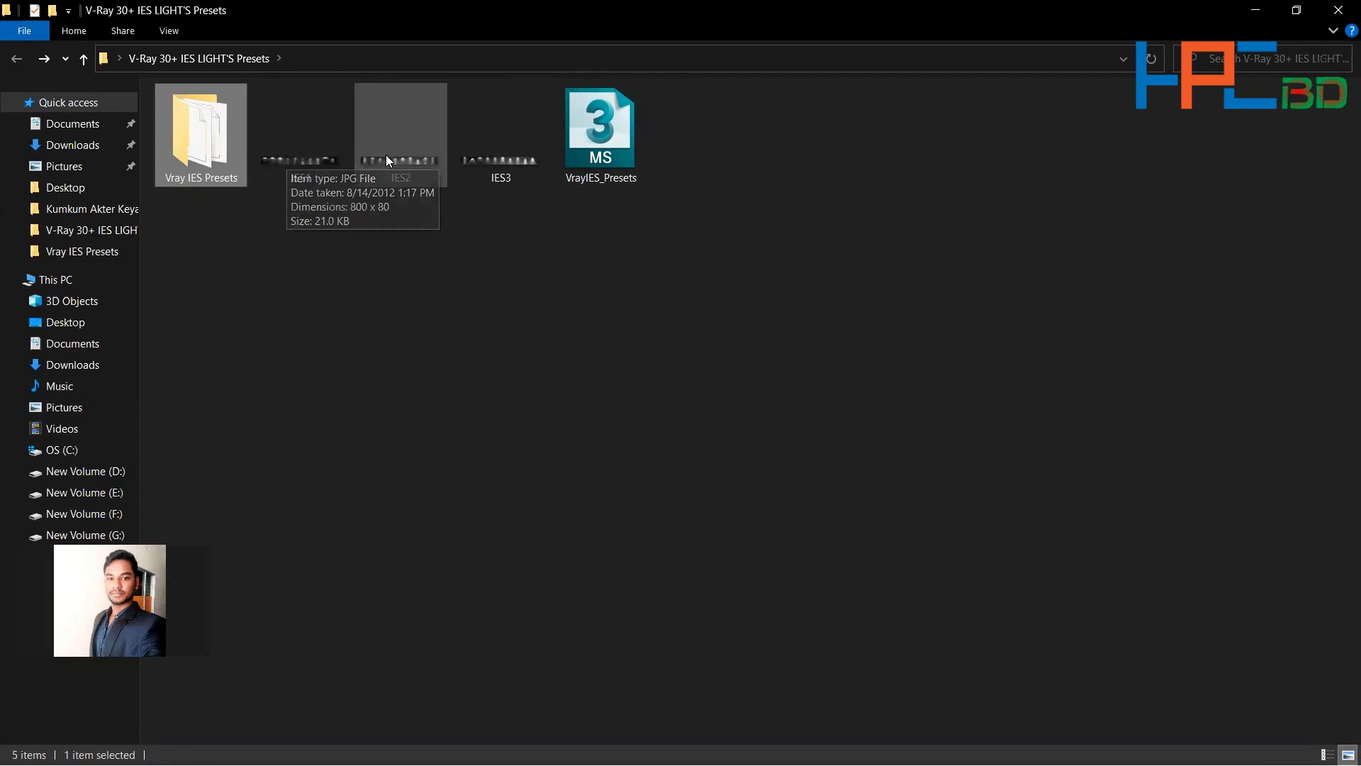
# View the IES1, IES2 and IES3 preview images one by one and reopen the Vray IES Presets folder.
pyautogui.click(323, 159)
pyautogui.doubleClick(323, 158)
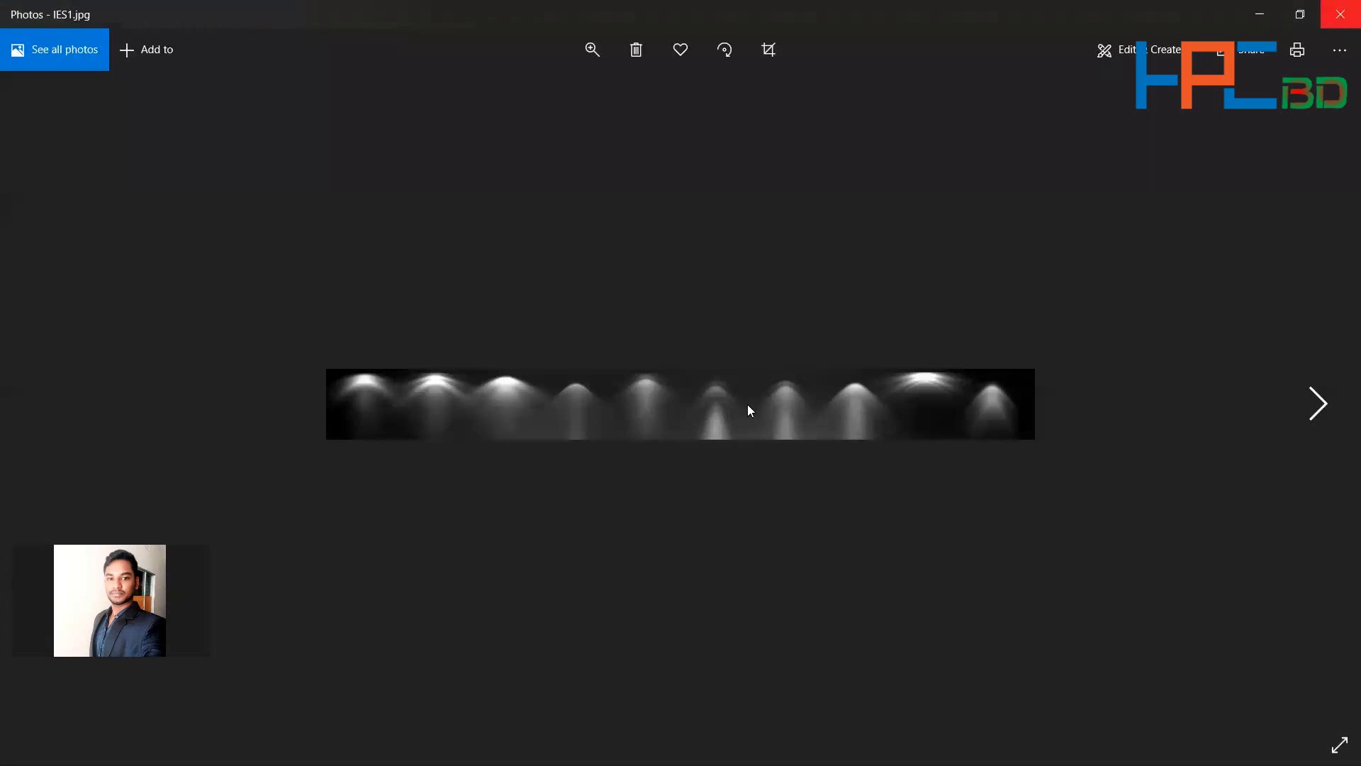
pyautogui.click(1341, 13)
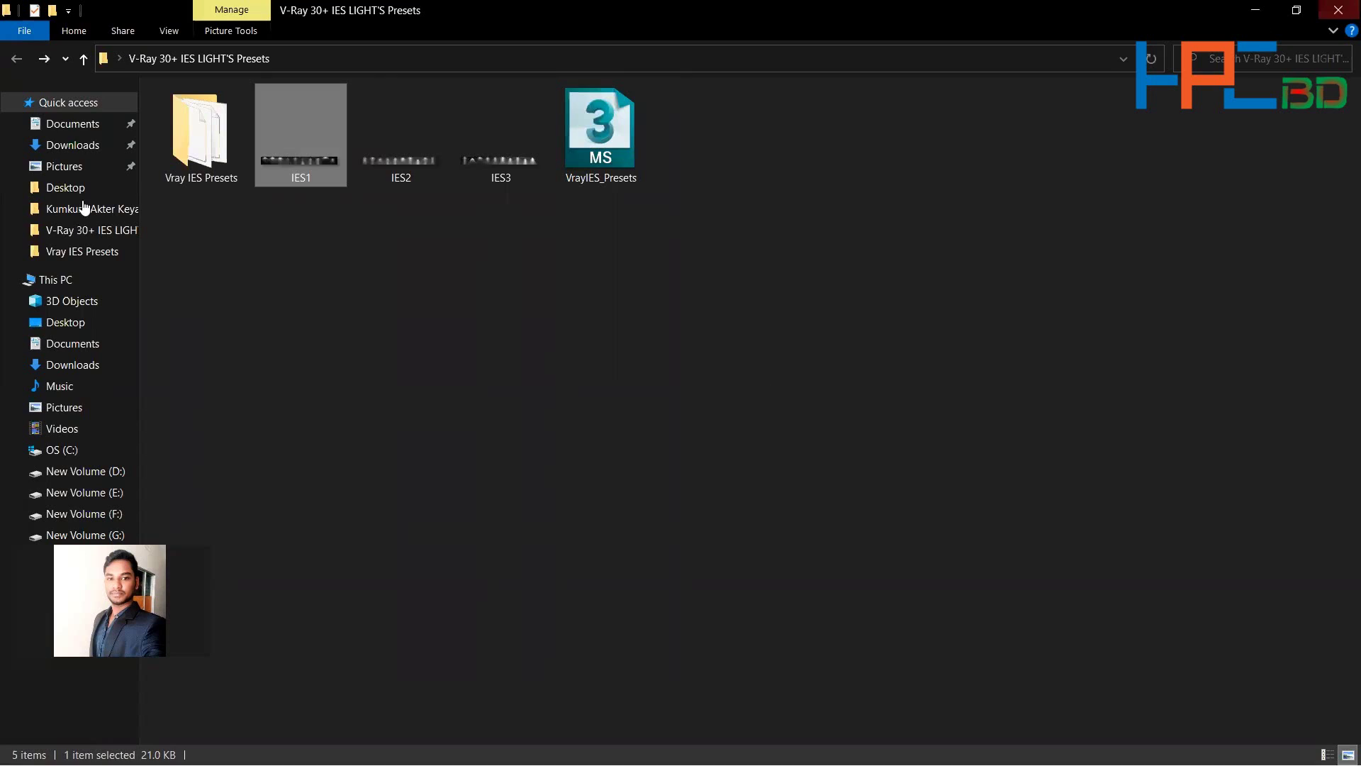
pyautogui.click(419, 172)
pyautogui.doubleClick(420, 176)
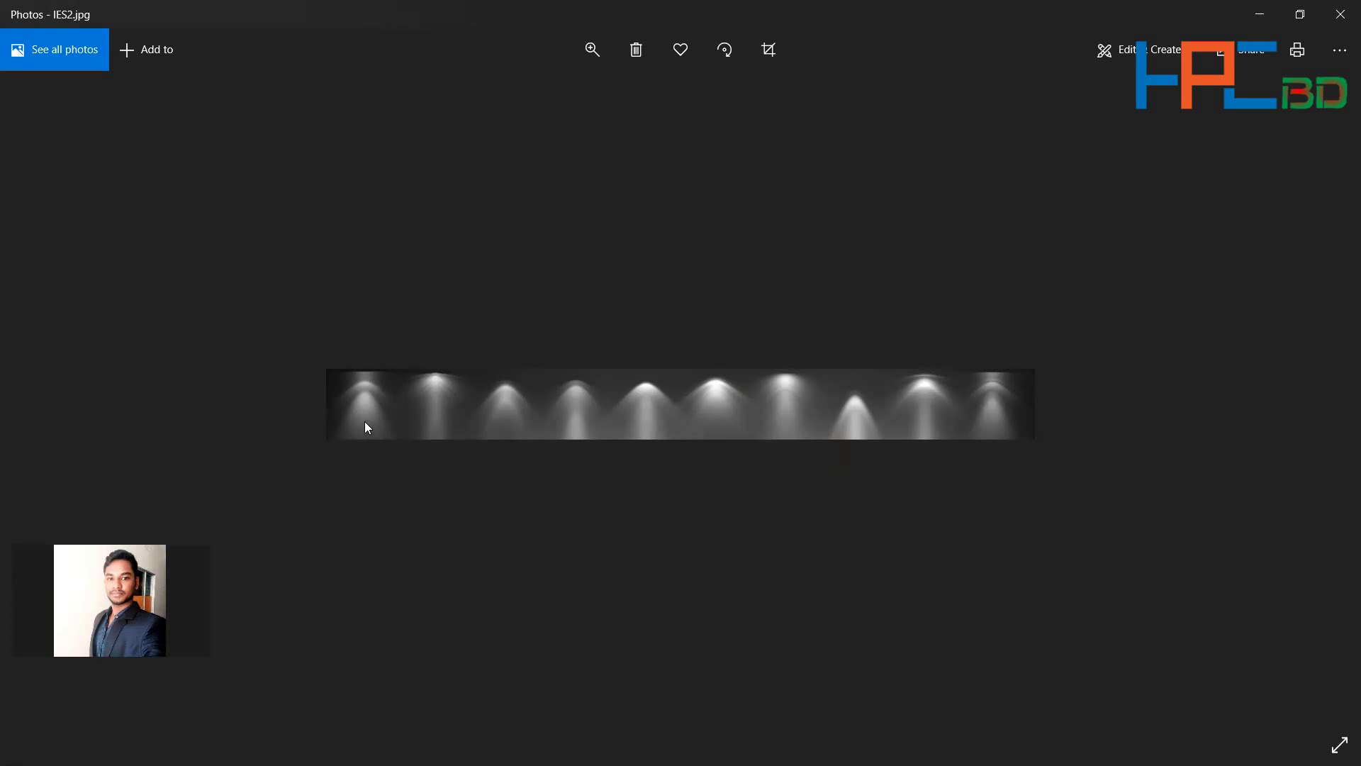
pyautogui.click(1341, 14)
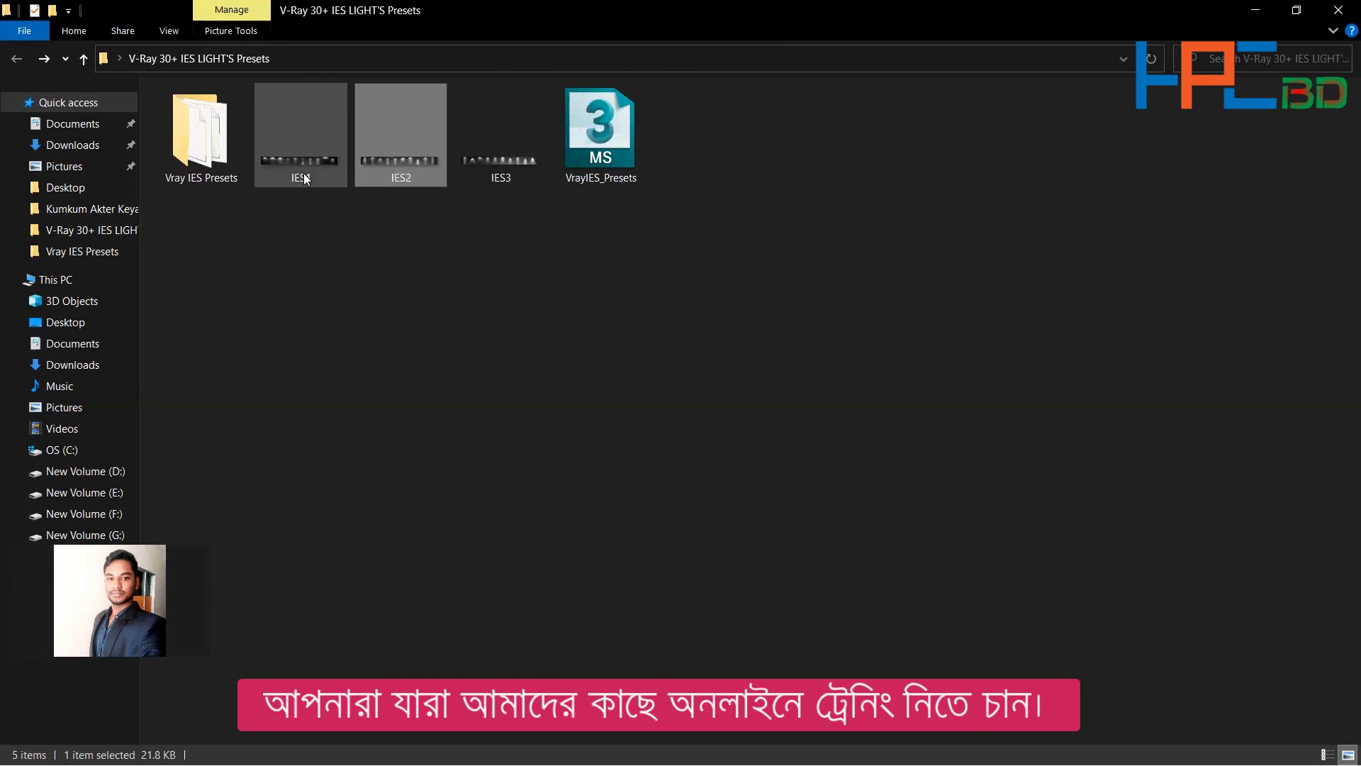
pyautogui.doubleClick(518, 160)
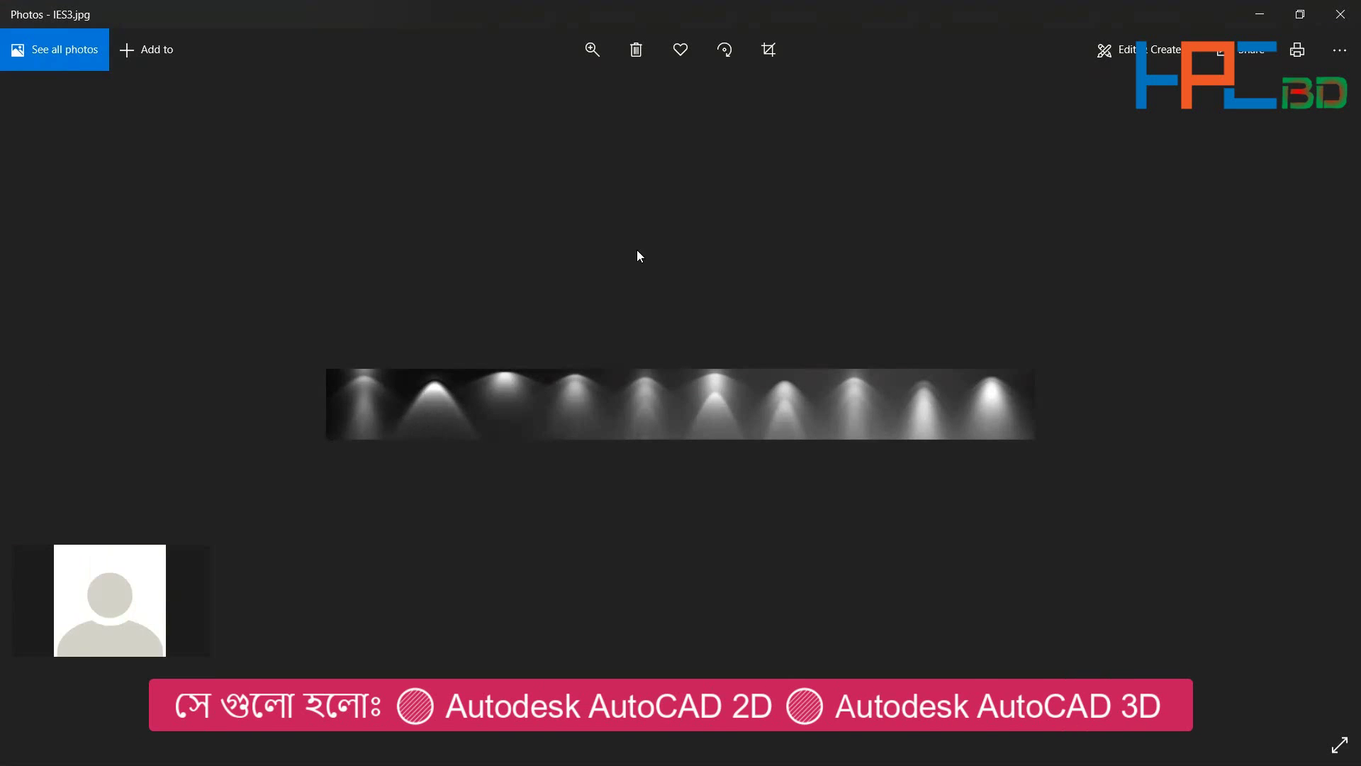
pyautogui.click(1340, 14)
pyautogui.doubleClick(198, 152)
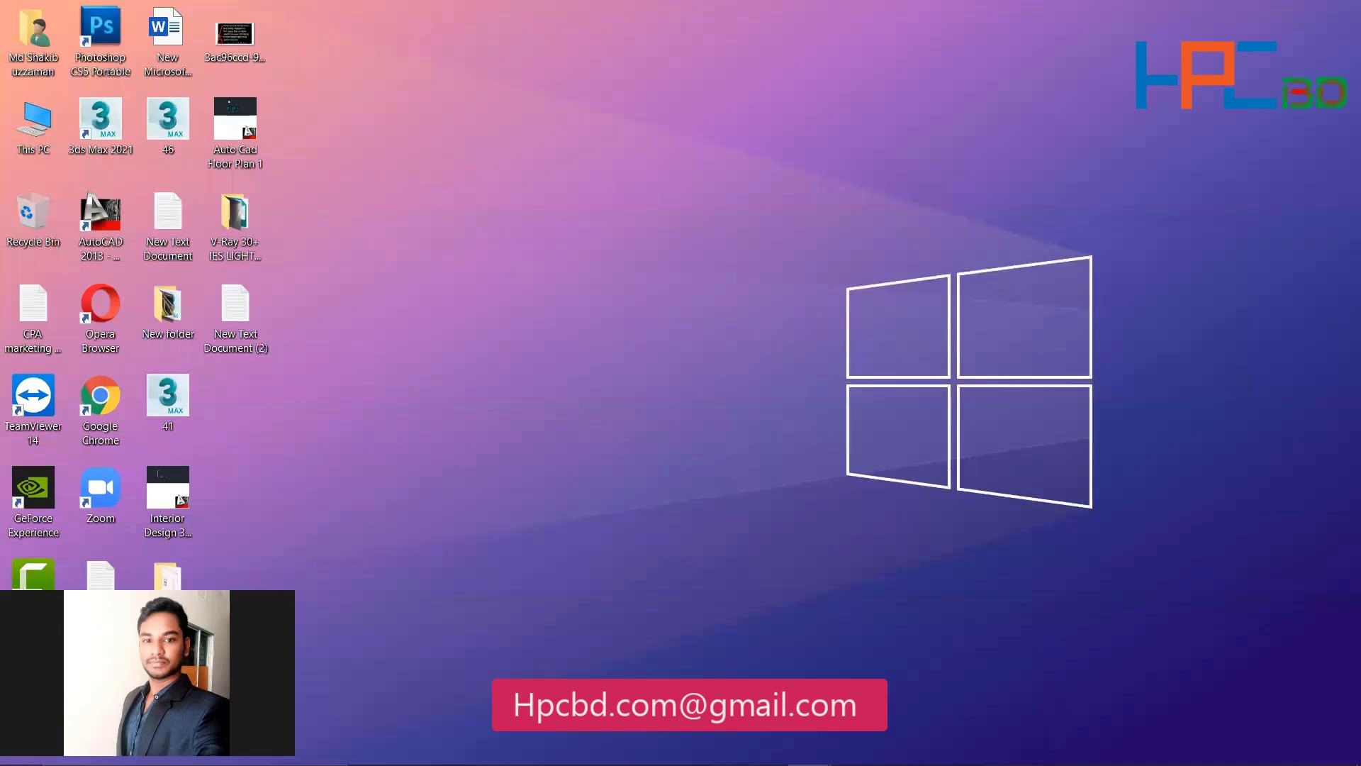
# Switch back to 3ds Max and load 22.ies as the Free Light's photometric web file.
pyautogui.click(851, 750)
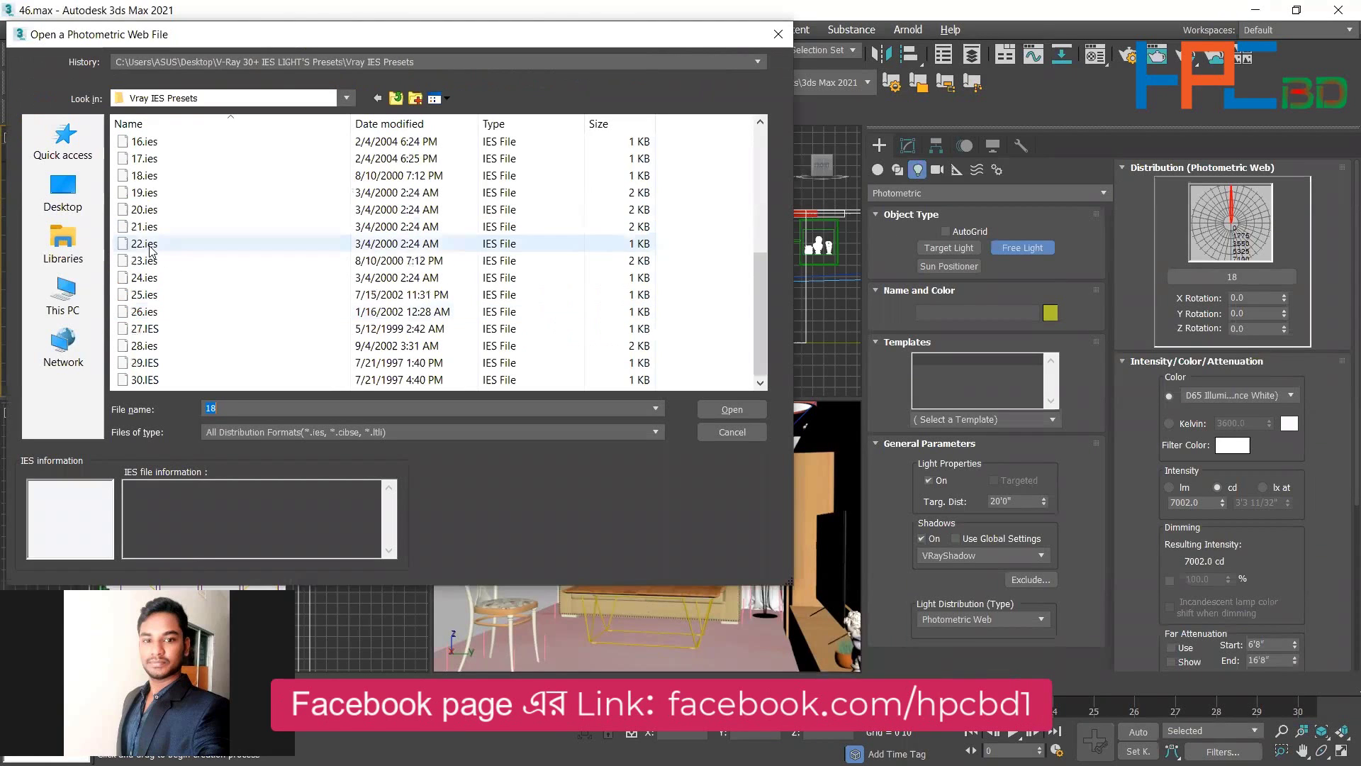
pyautogui.click(155, 247)
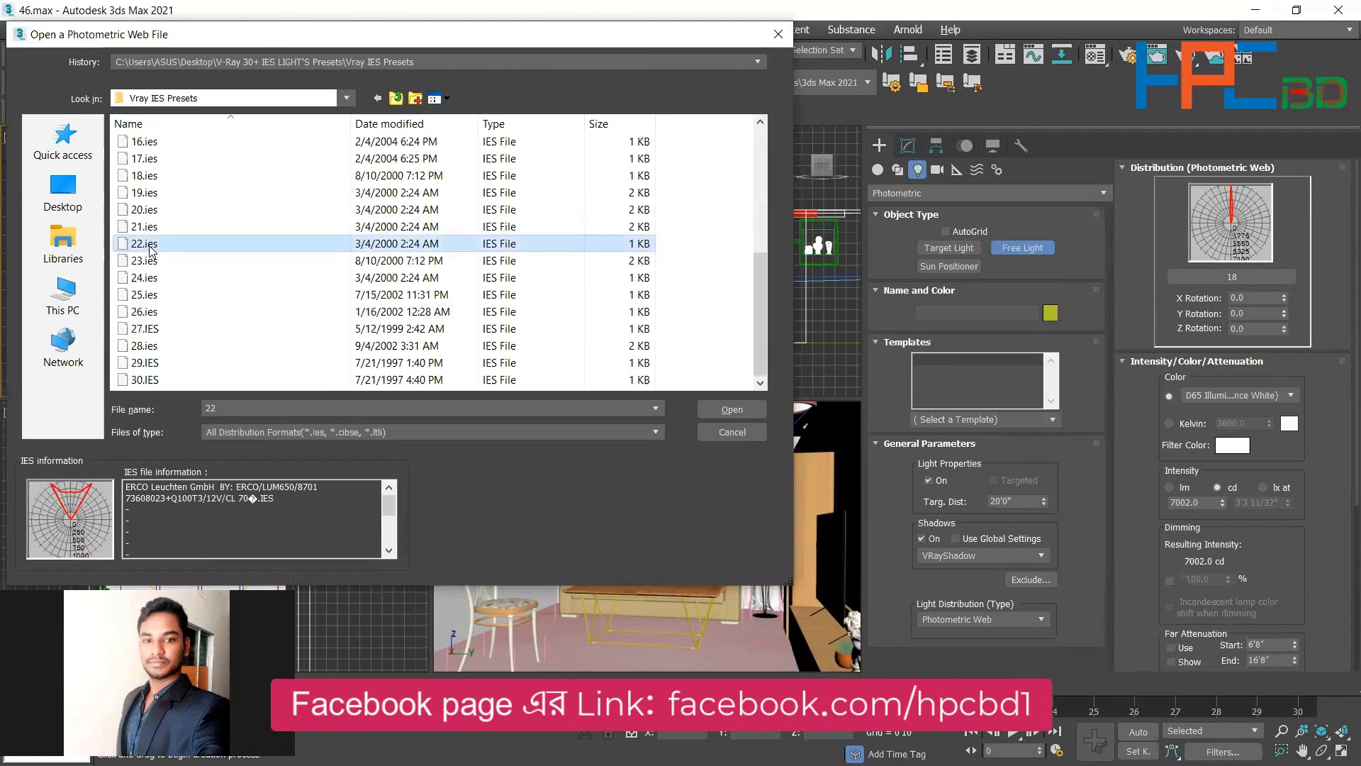
pyautogui.click(730, 409)
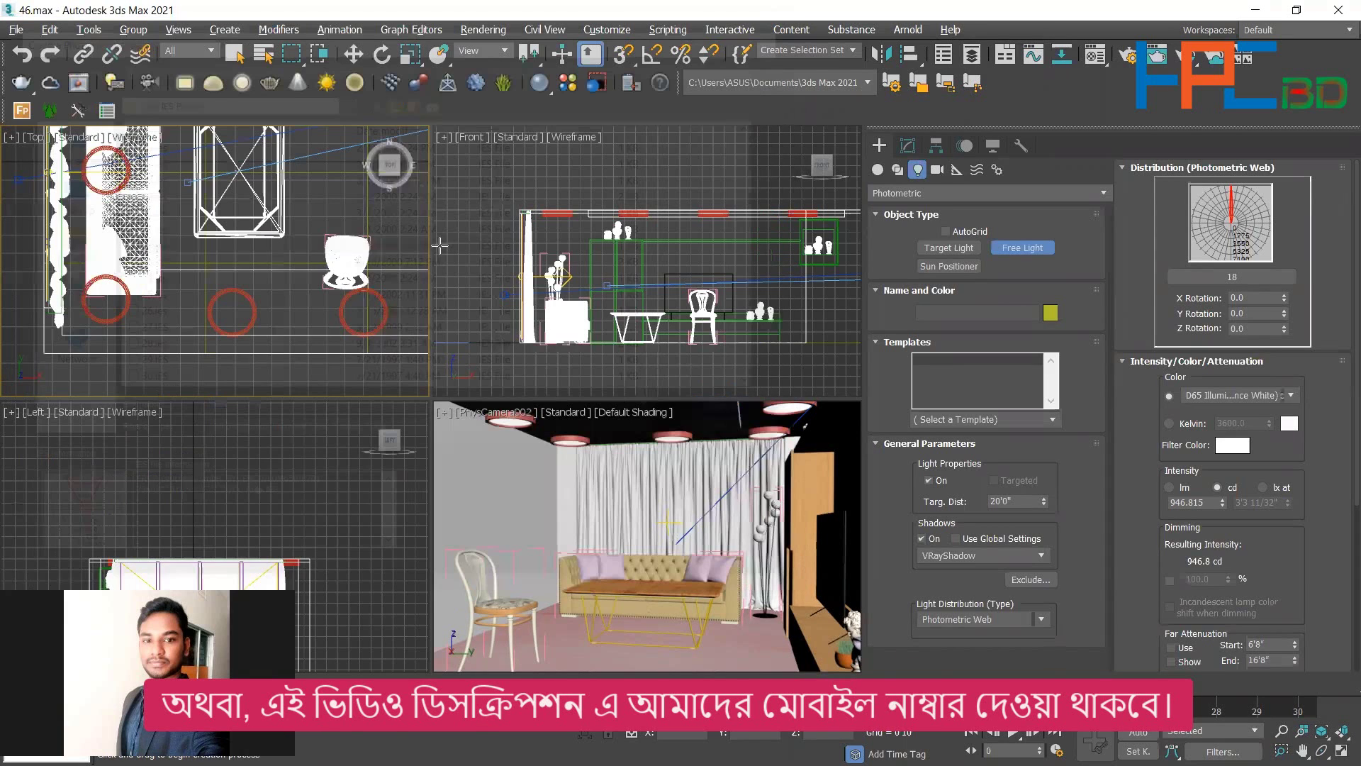
# Place the Free Light in the ceiling ring at the sofa's lower end in the Top view and switch its colour to Kelvin.
pyautogui.click(102, 293)
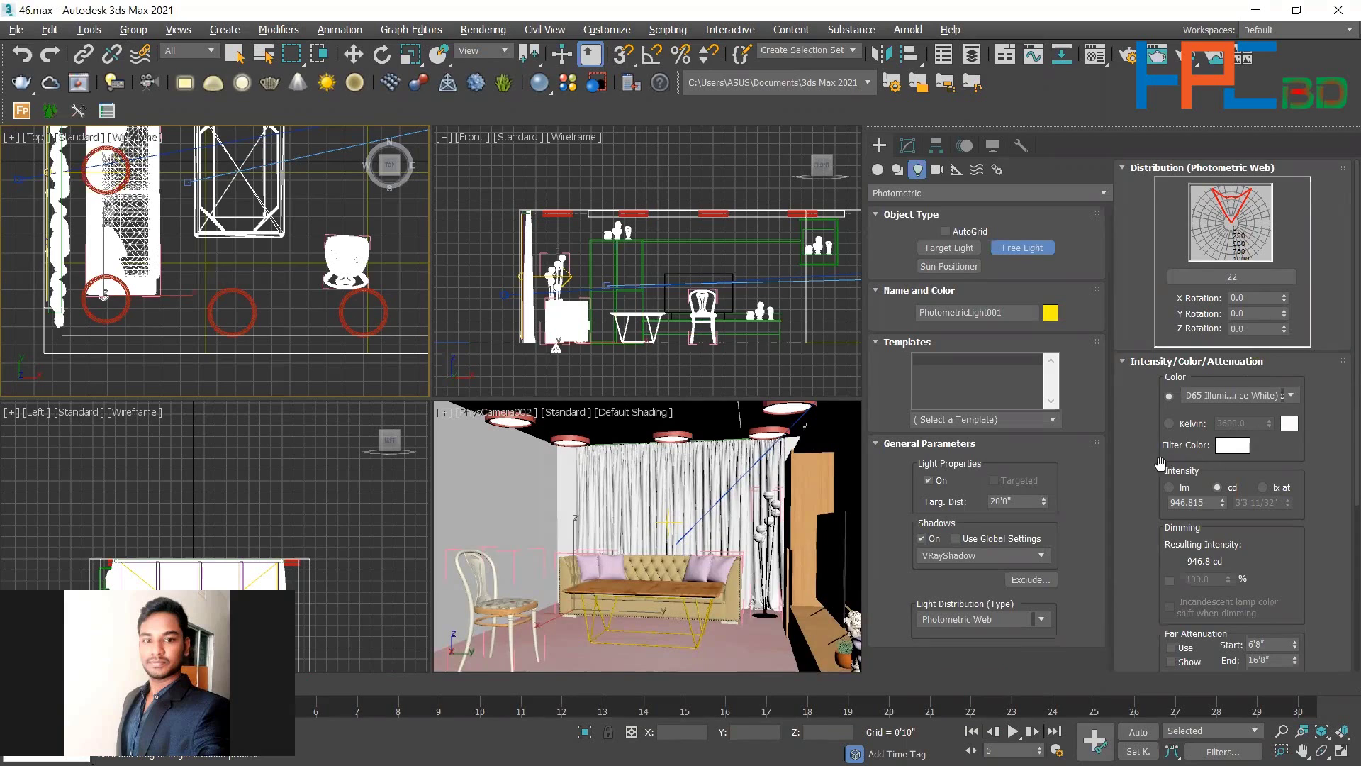
pyautogui.click(1246, 448)
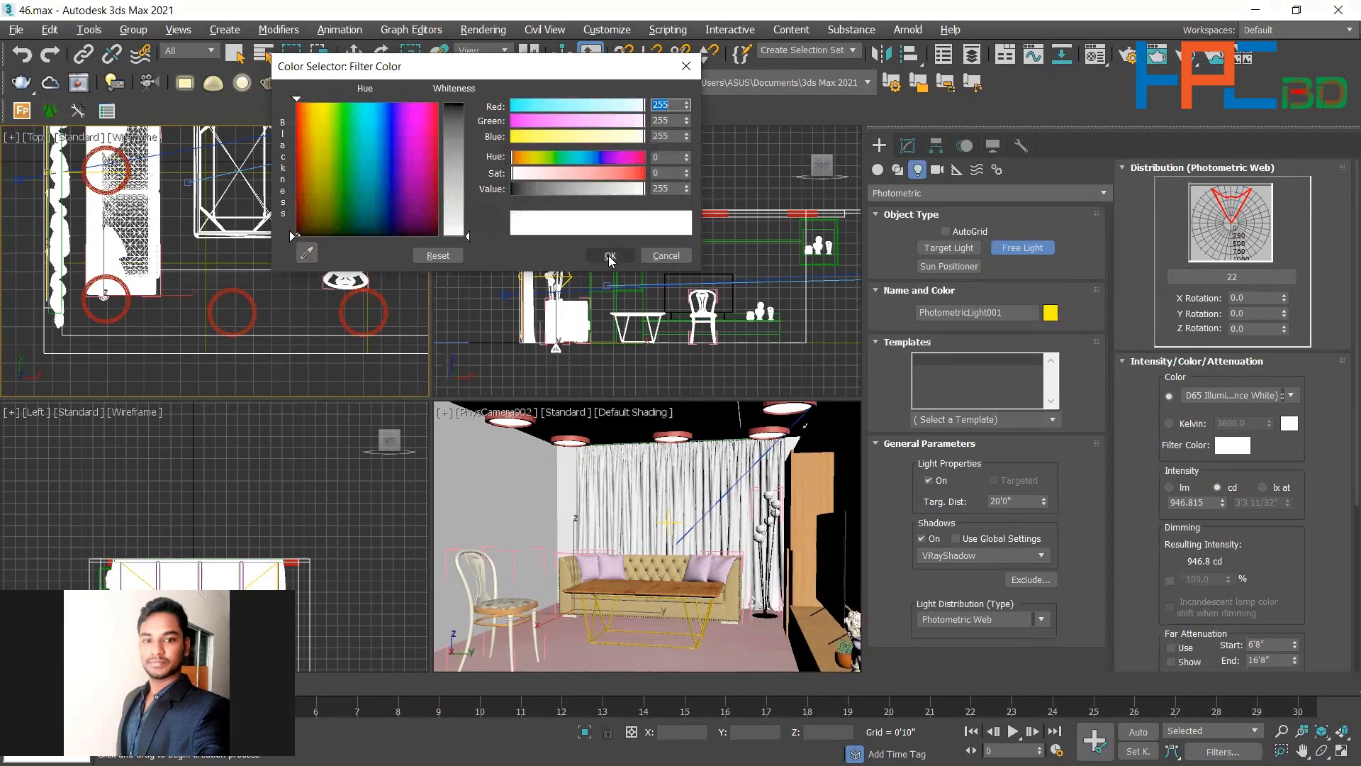
pyautogui.click(608, 254)
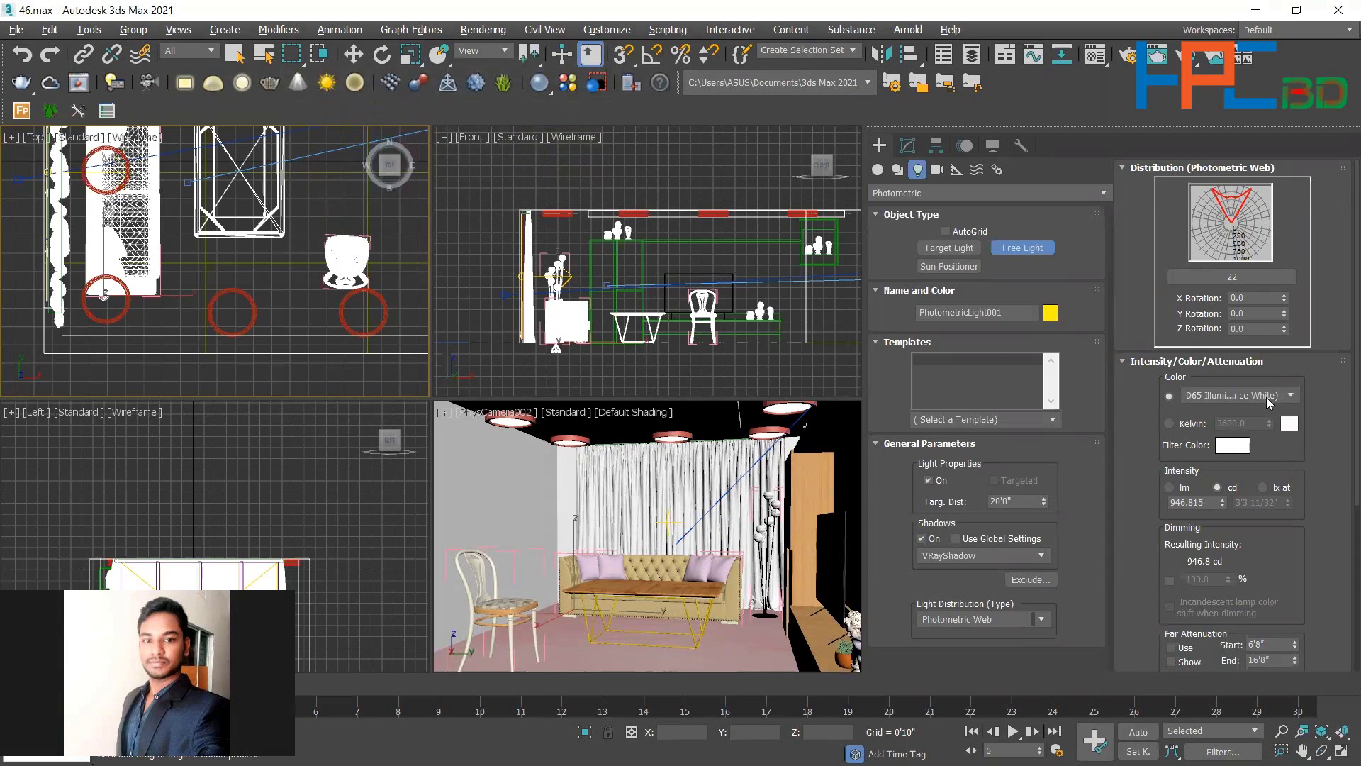
pyautogui.click(1175, 424)
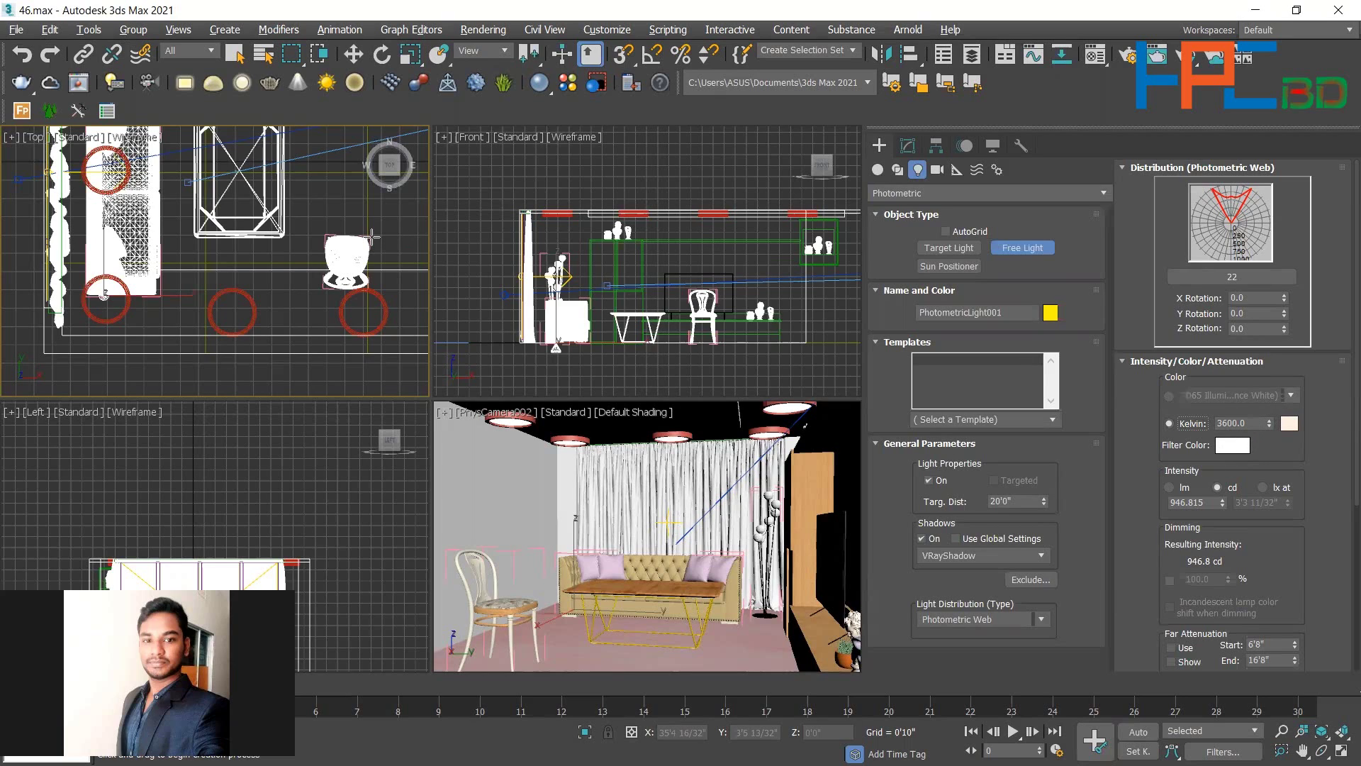
# Move the photometric light to the centre of the ceiling ring at the sofa's lower end in the Top view.
pyautogui.hotkey('alt', 'w')
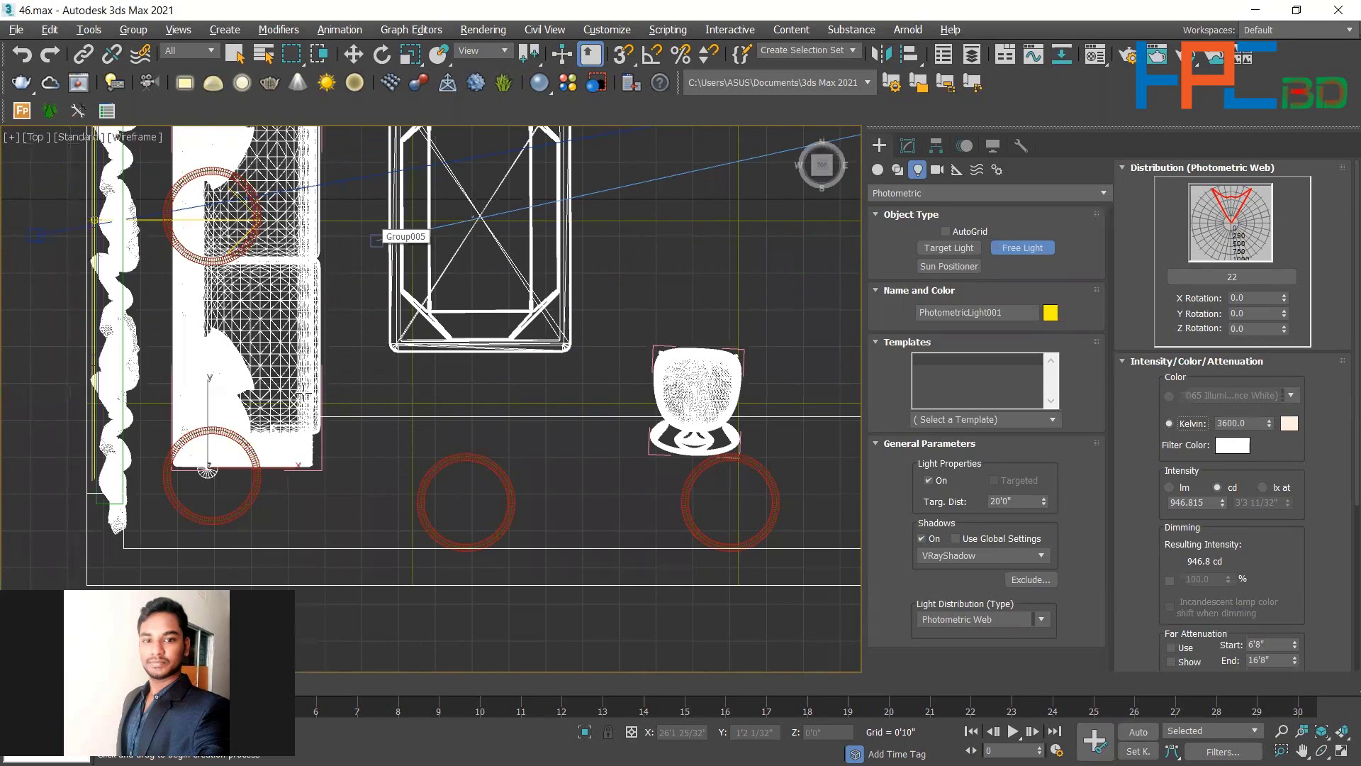
pyautogui.click(353, 54)
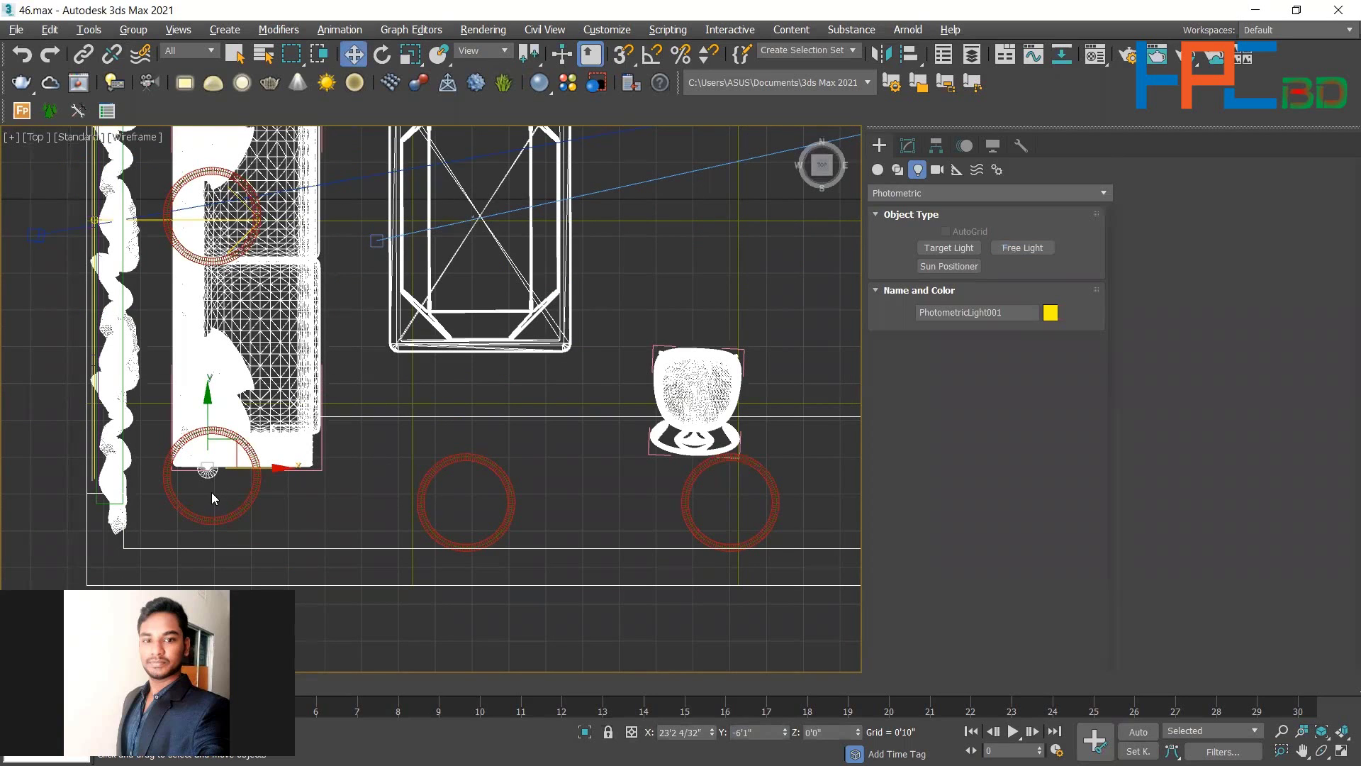
pyautogui.click(282, 378)
pyautogui.click(213, 471)
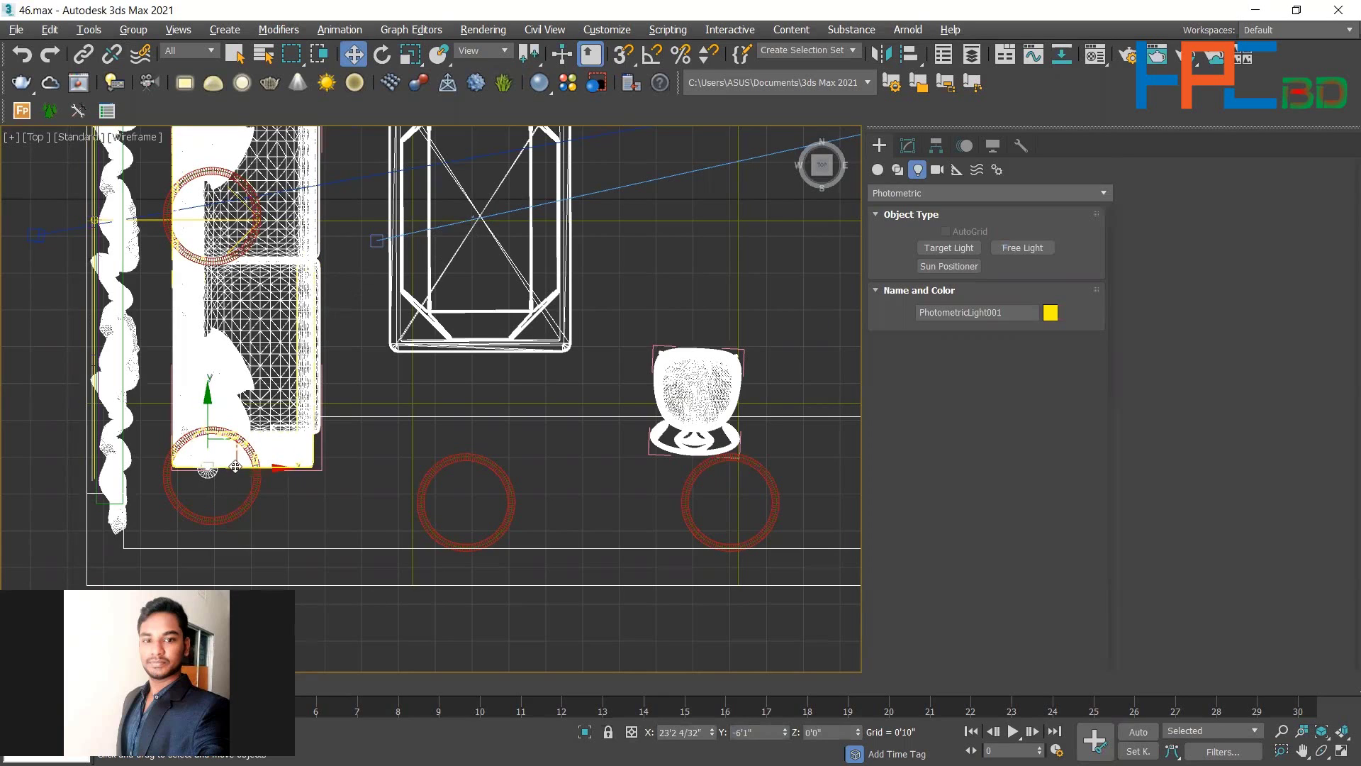
pyautogui.moveTo(224, 475)
pyautogui.mouseDown()
pyautogui.moveTo(246, 476)
pyautogui.moveTo(227, 476)
pyautogui.mouseUp()
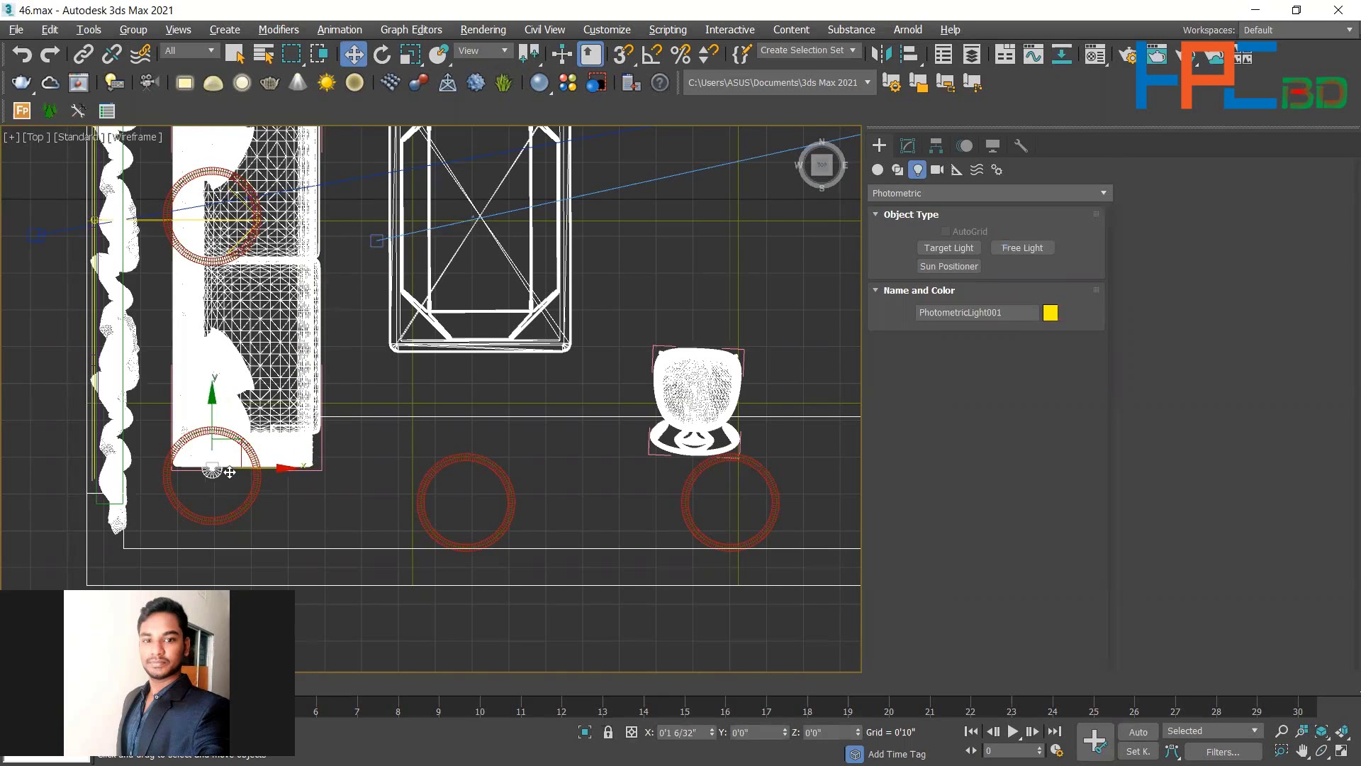
pyautogui.moveTo(210, 393); pyautogui.dragTo(209, 398)
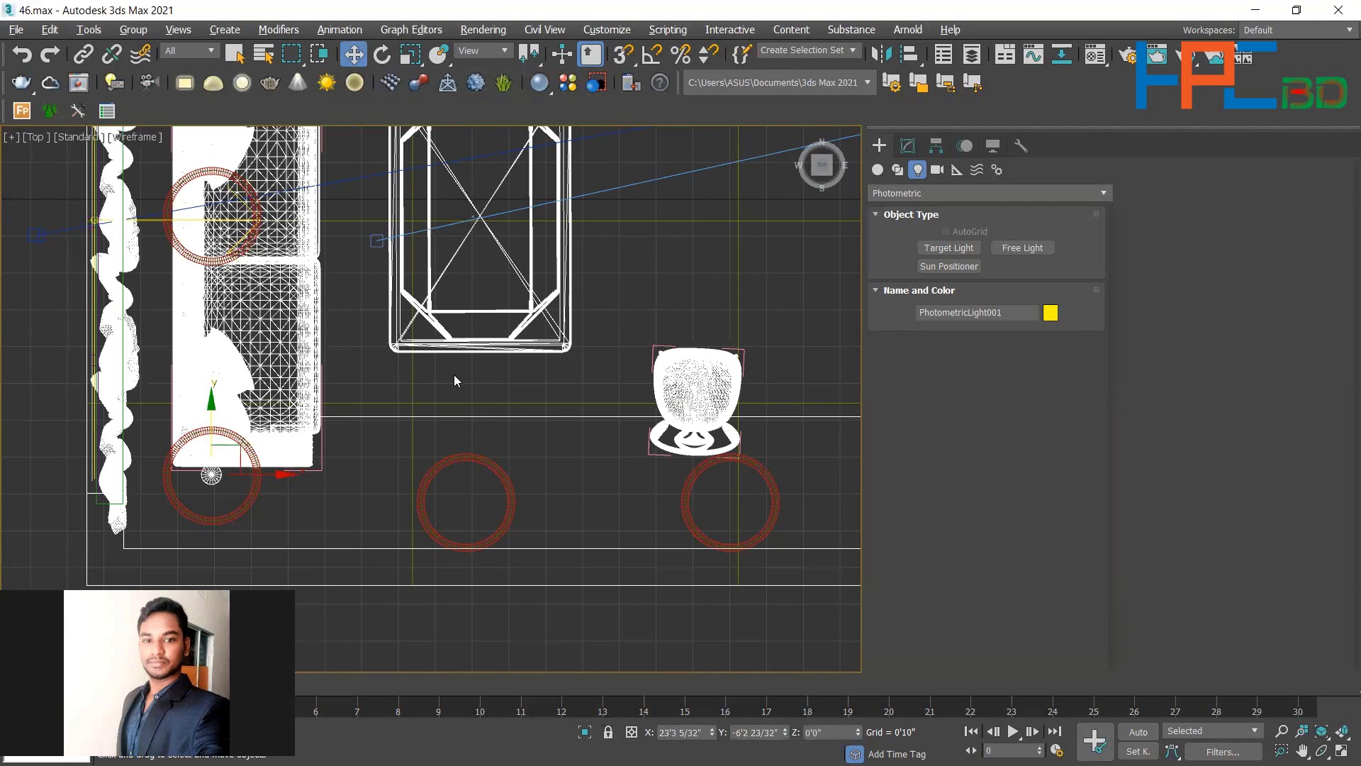
pyautogui.hotkey('alt', 'w')
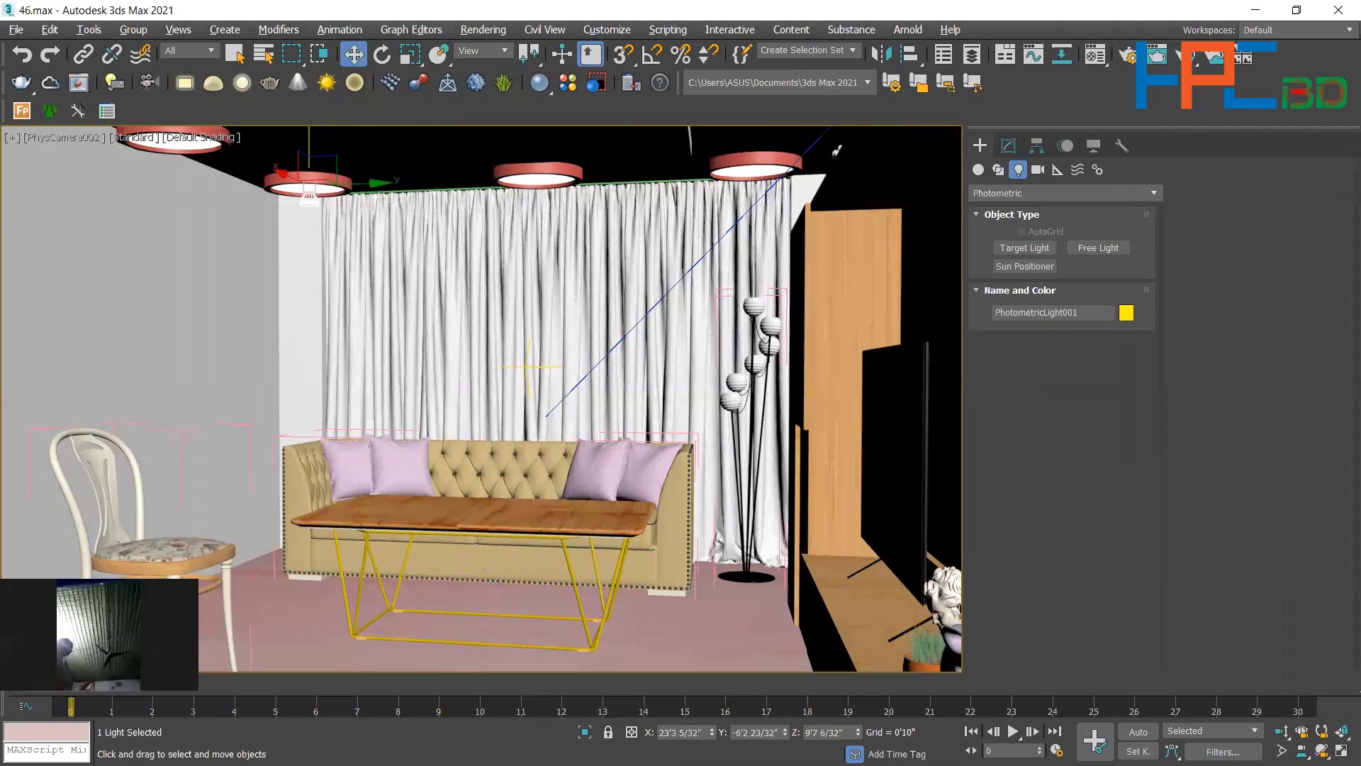
# Run a V-Ray test render of the PhysCamera002 view, stop it early and close the frame buffer and Render Setup.
pyautogui.click(1126, 60)
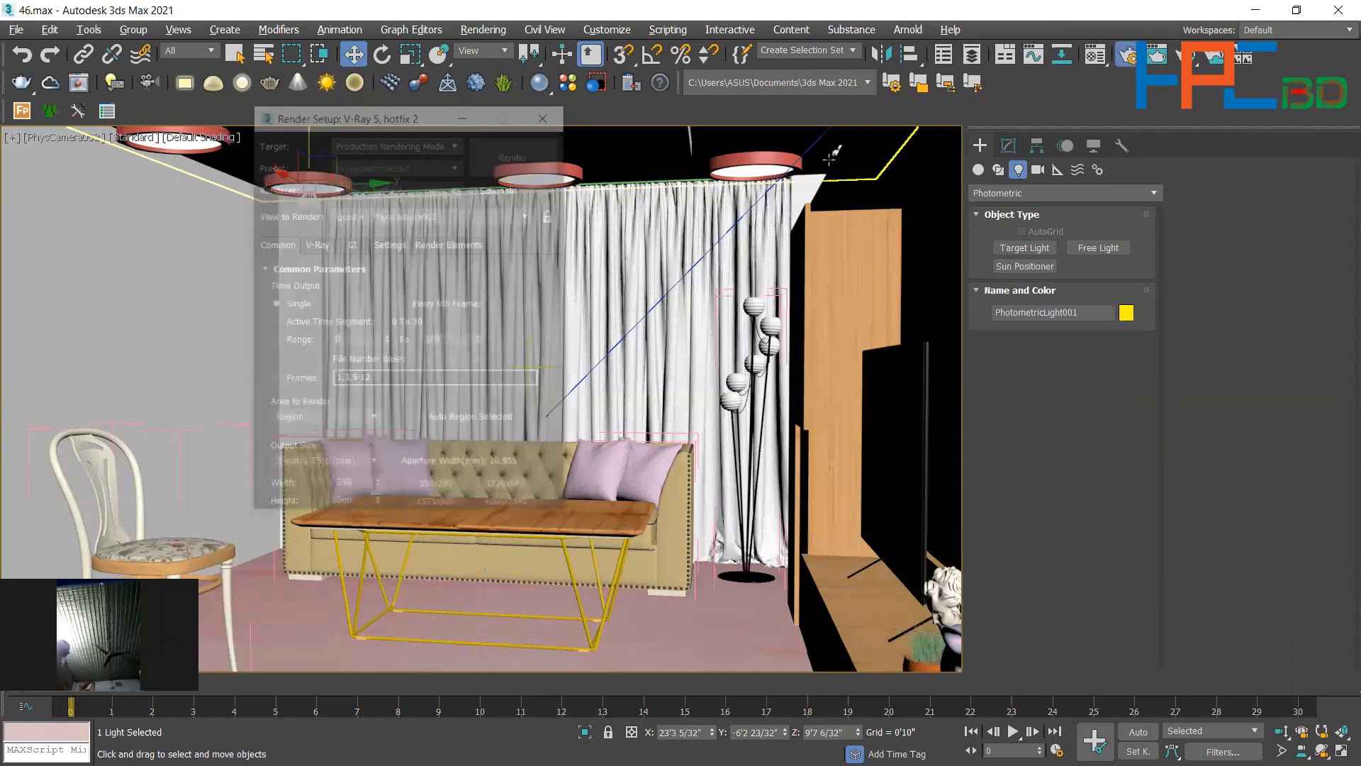
pyautogui.click(528, 154)
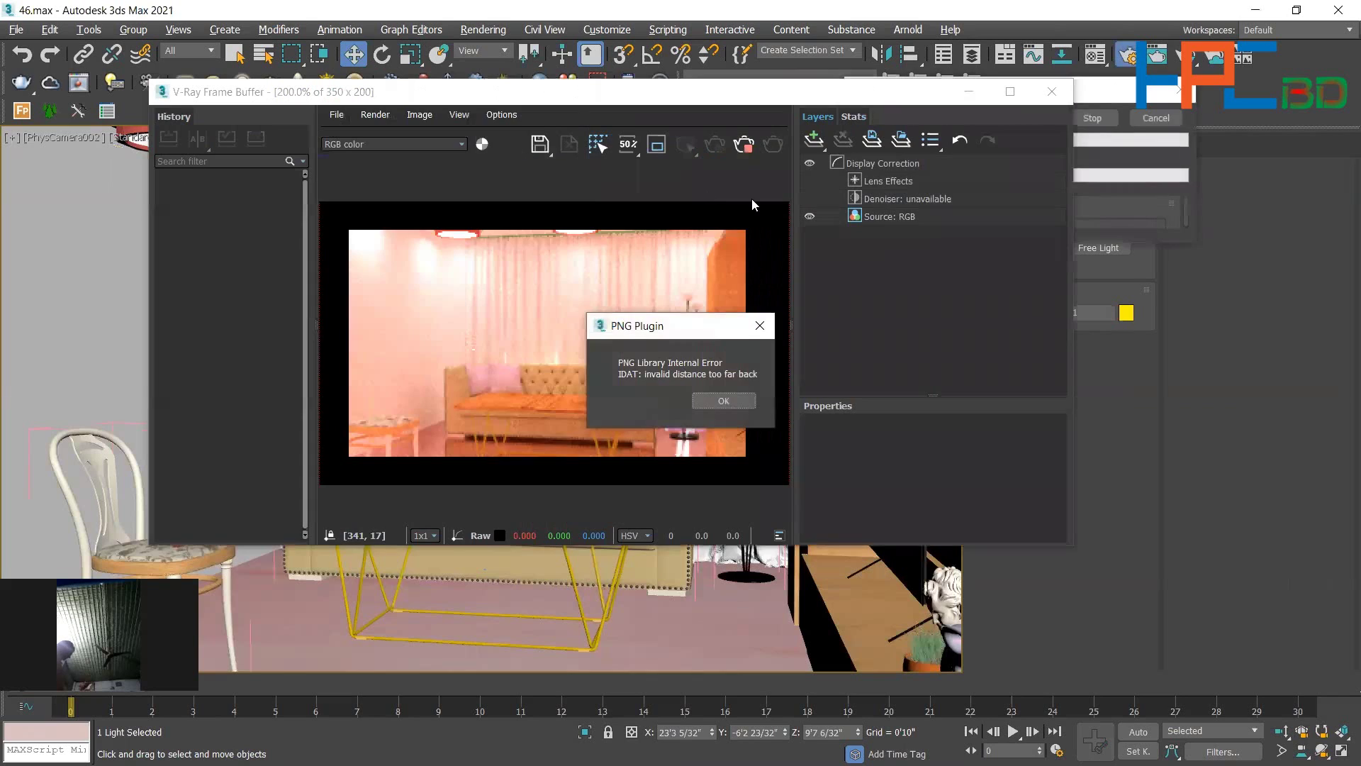
pyautogui.click(723, 402)
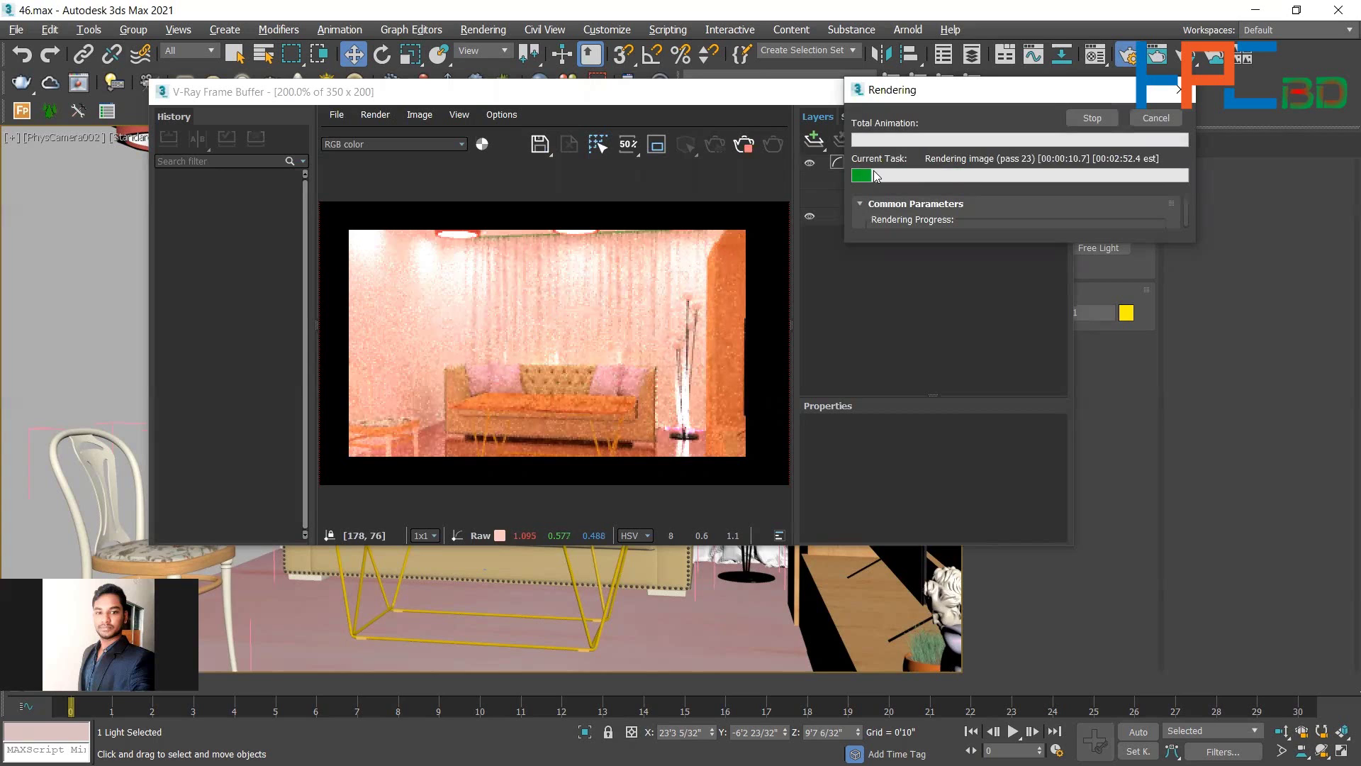
pyautogui.click(1092, 118)
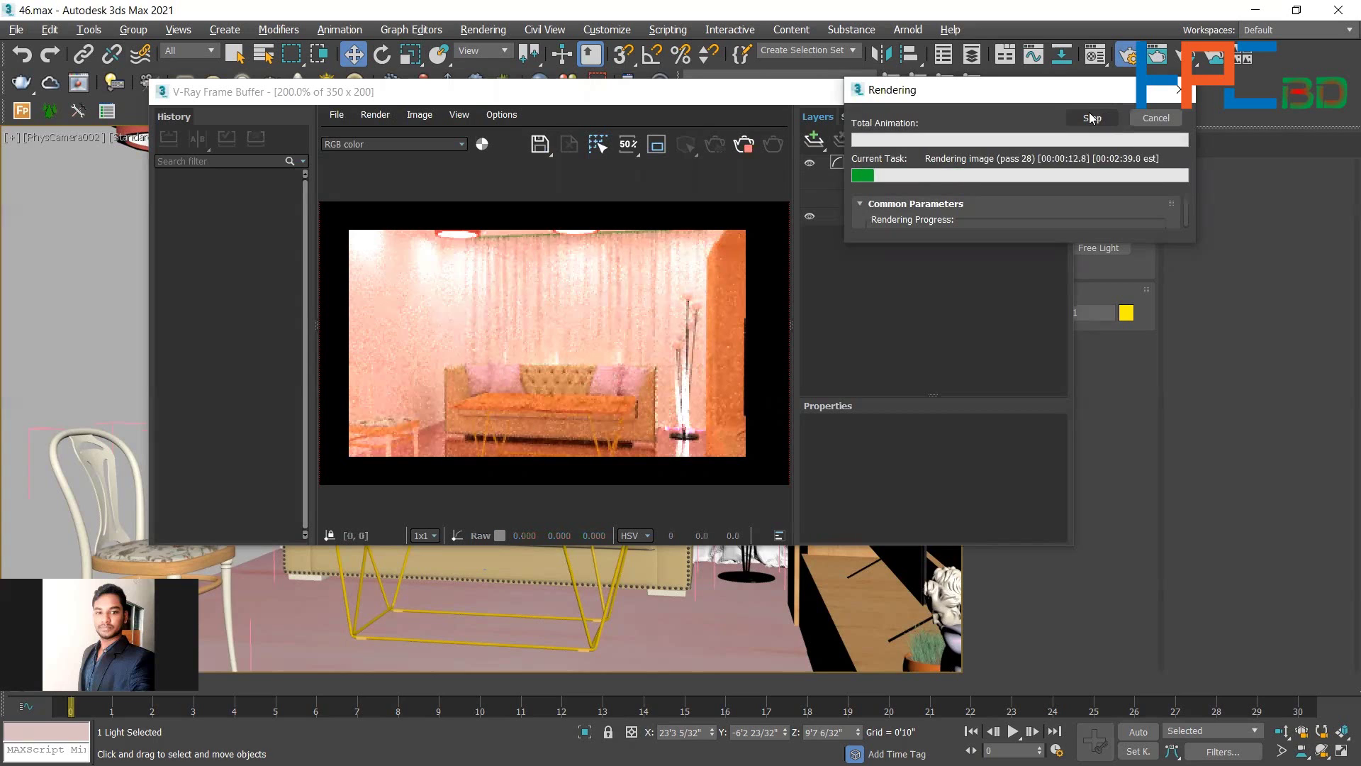
pyautogui.click(1052, 92)
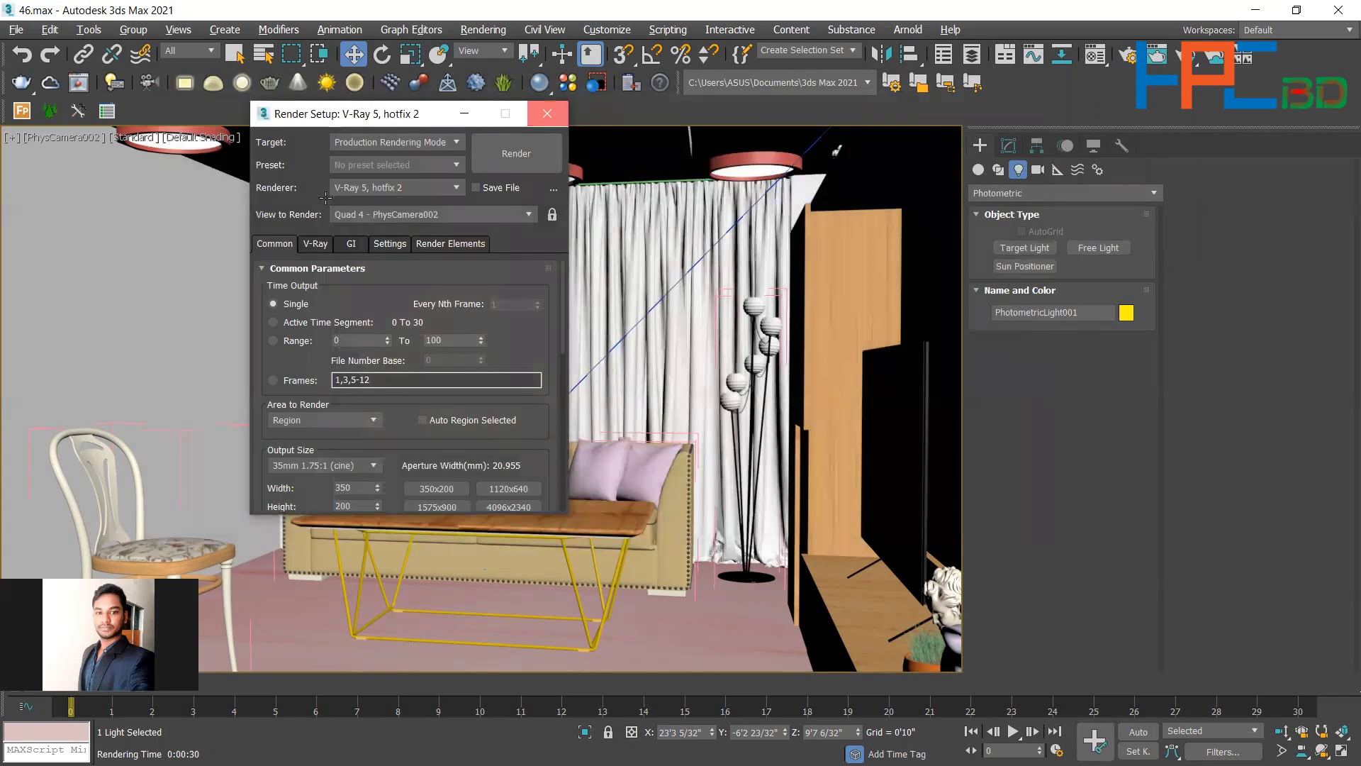
pyautogui.press('F10')
# Set the photometric light's colour temperature to 20000 Kelvin and its filter colour to red with saturation 238.
pyautogui.click(1009, 146)
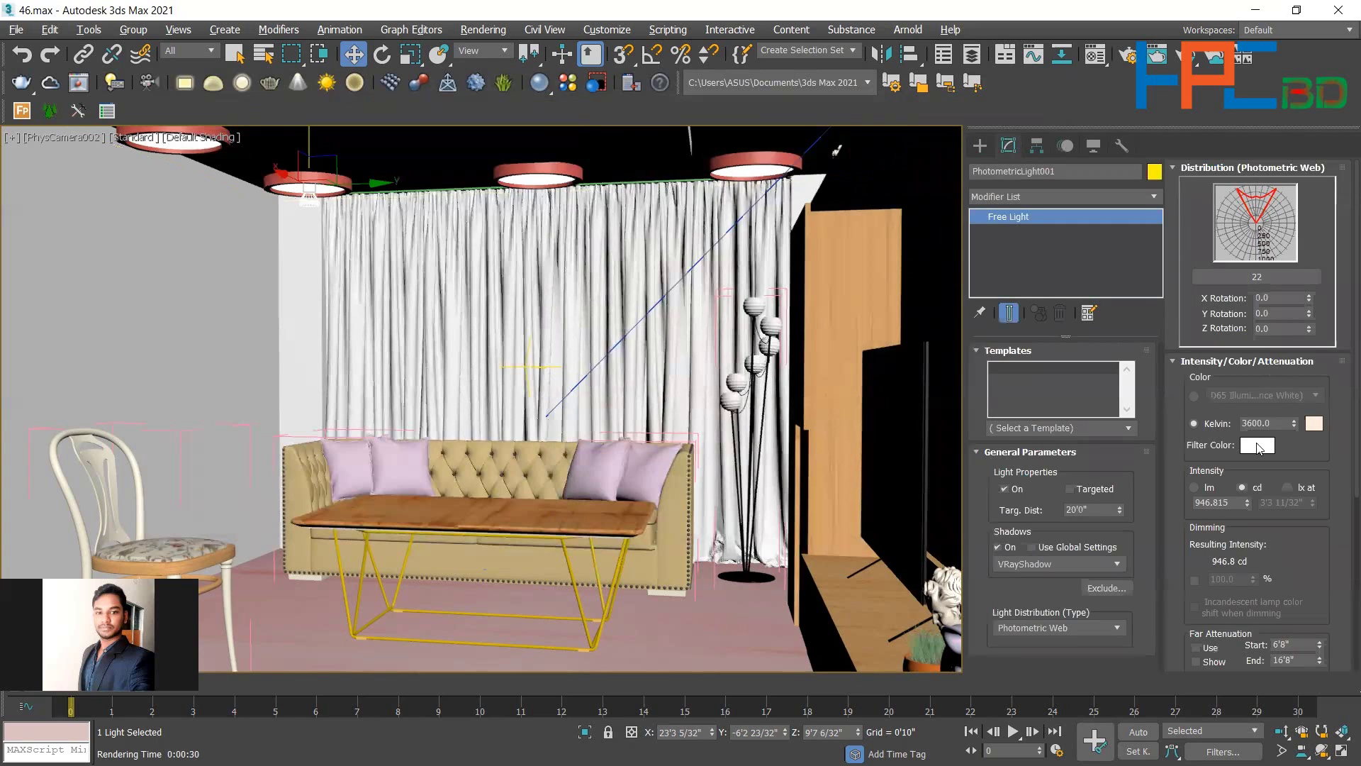
pyautogui.moveTo(1291, 424); pyautogui.dragTo(1301, 259)
pyautogui.scroll(-3, 1297, 358)
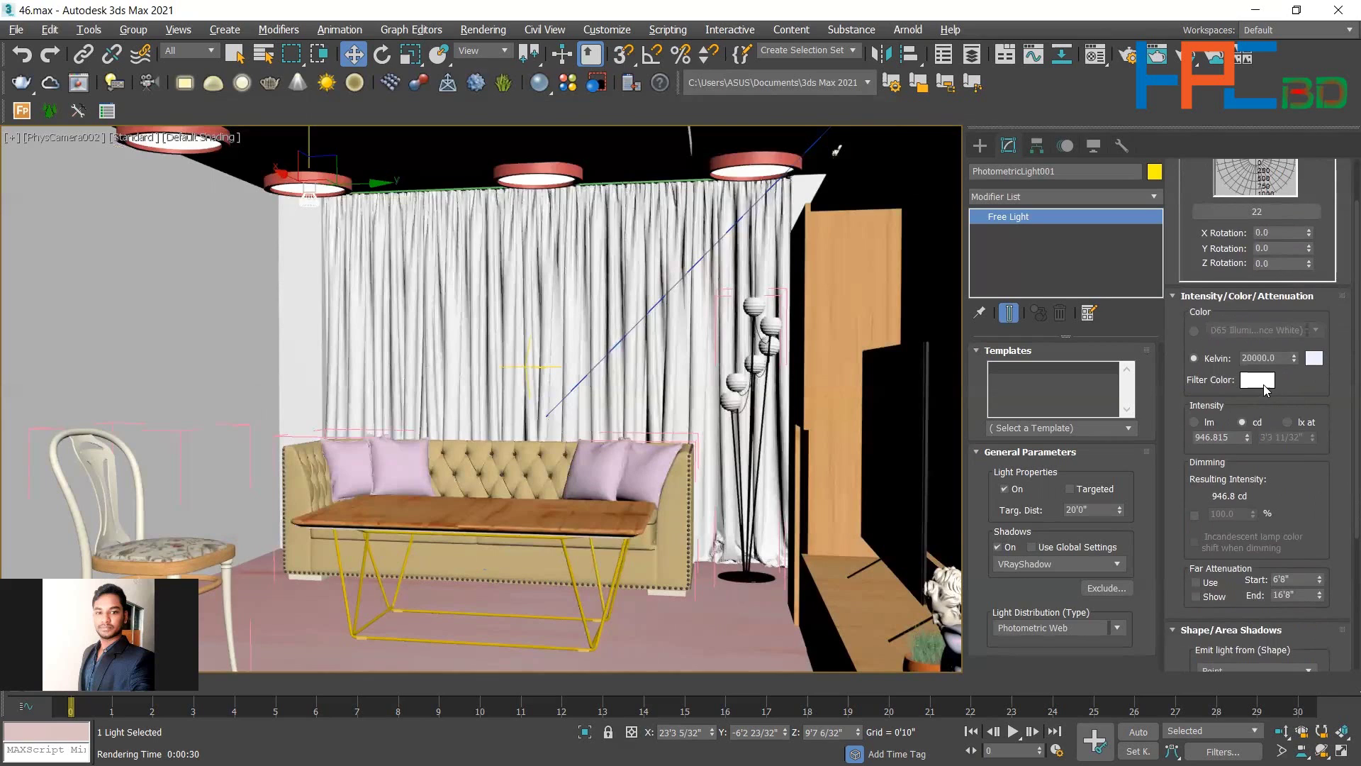
pyautogui.click(1258, 381)
pyautogui.click(636, 173)
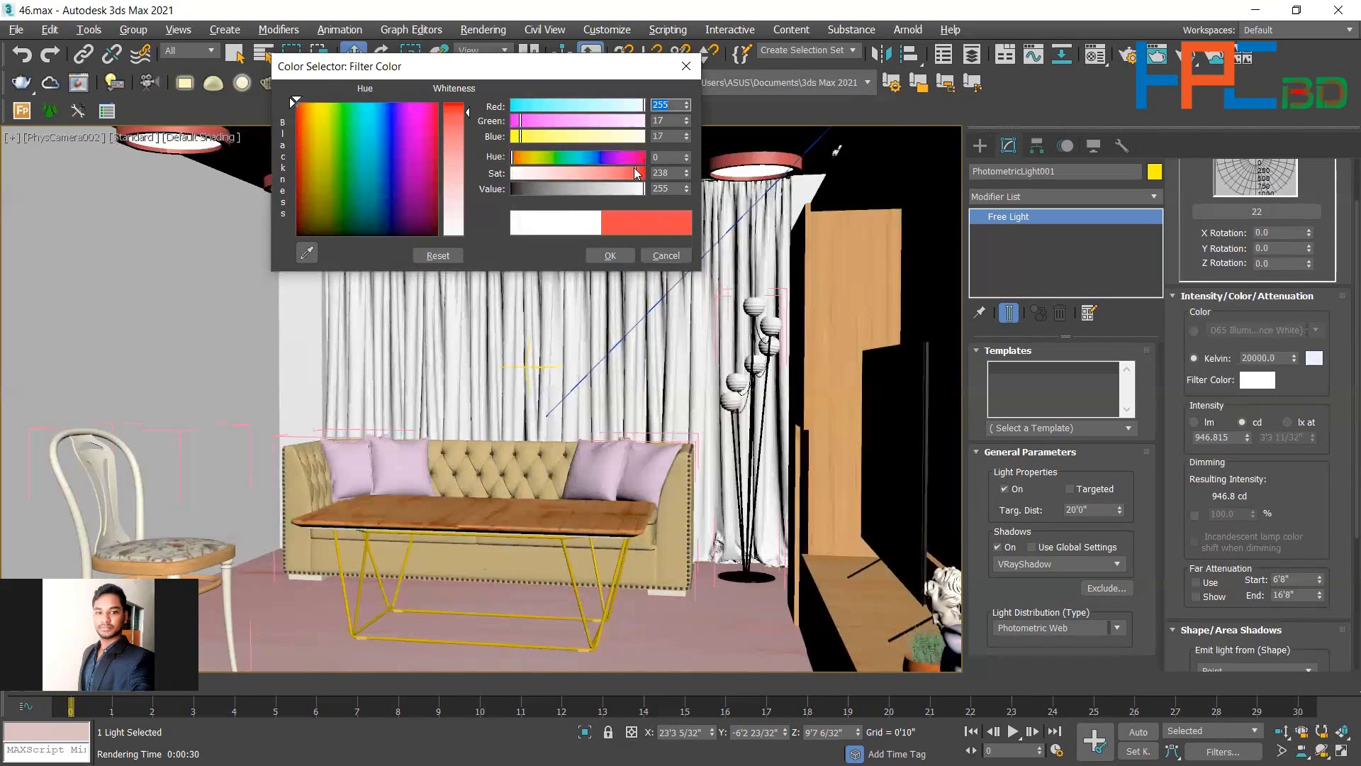
pyautogui.click(611, 255)
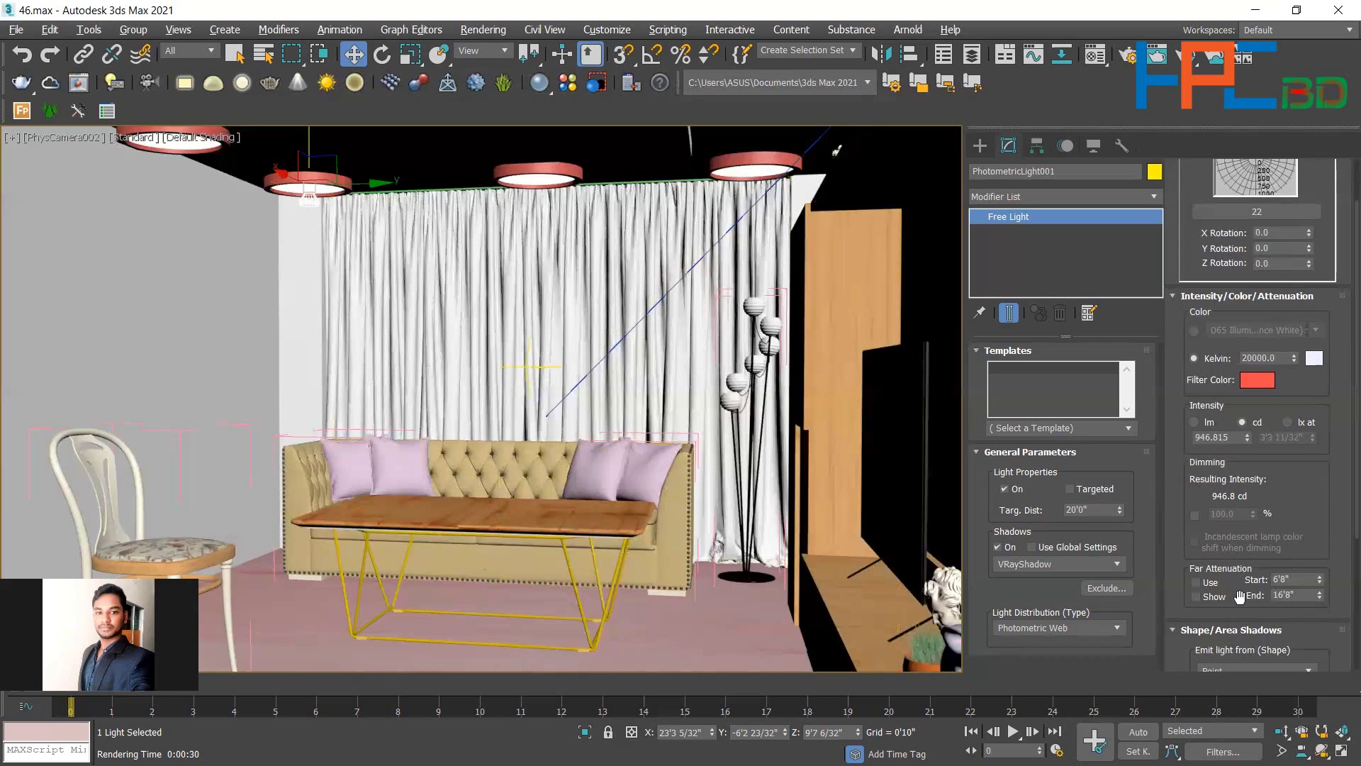
# Enable Show for the light's far attenuation and try its Use option, leaving Use off.
pyautogui.click(1196, 595)
pyautogui.click(1195, 583)
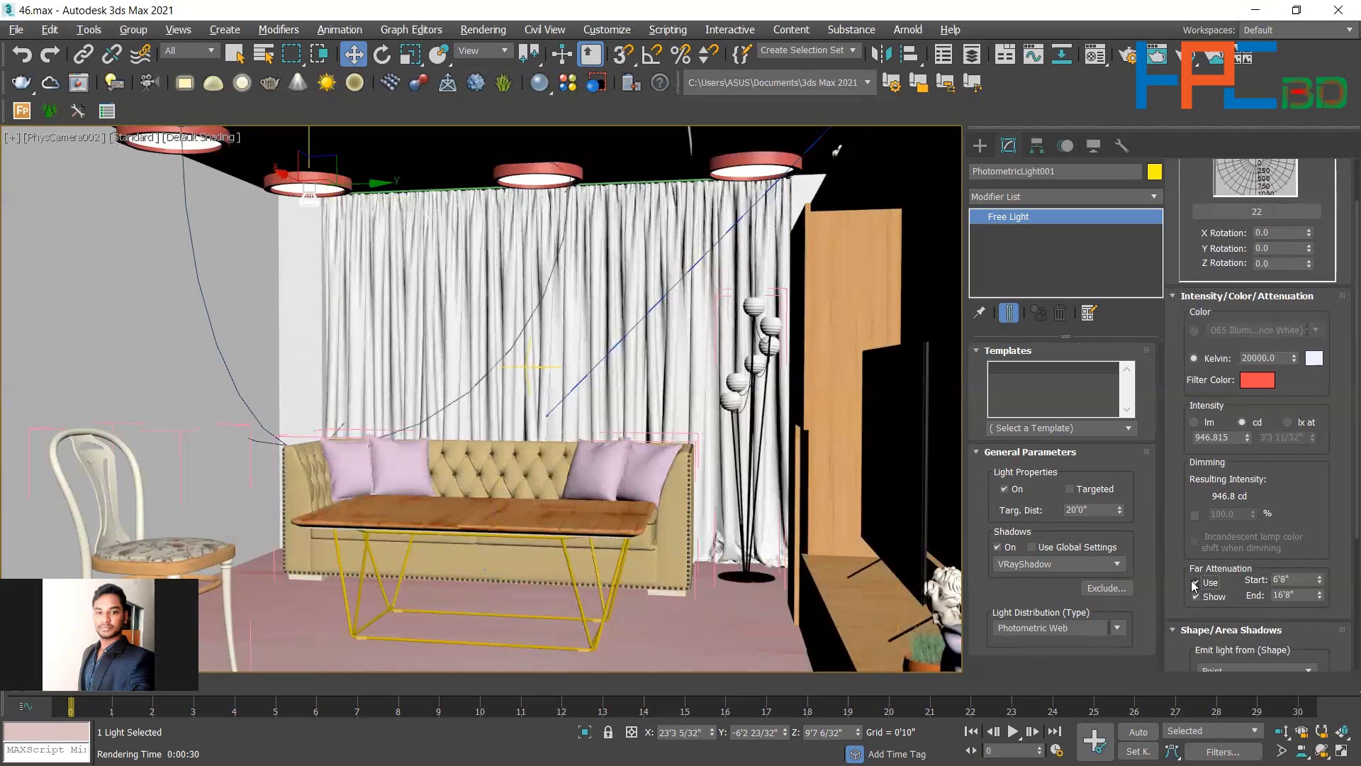
pyautogui.click(1196, 583)
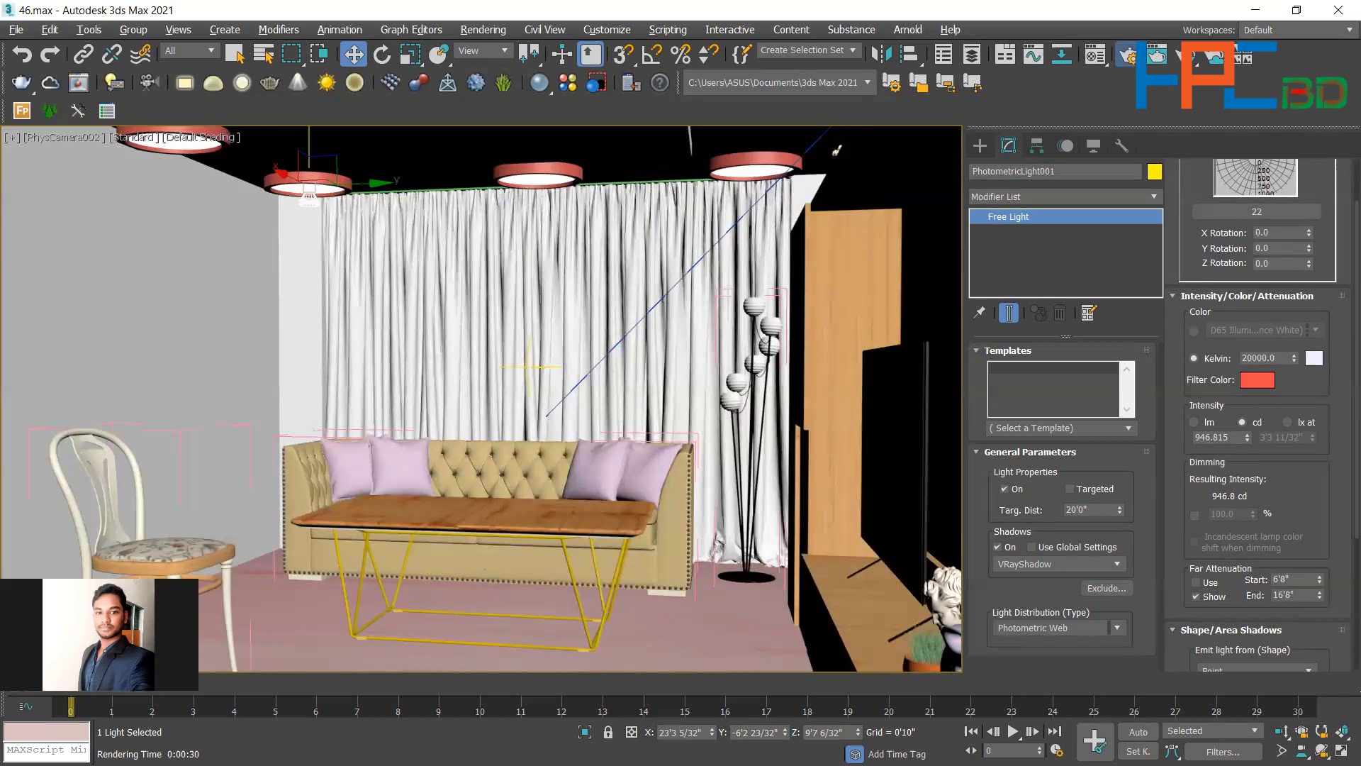
# Render the camera view again to check the red filter colour, stop the render and close the render windows.
pyautogui.click(1127, 55)
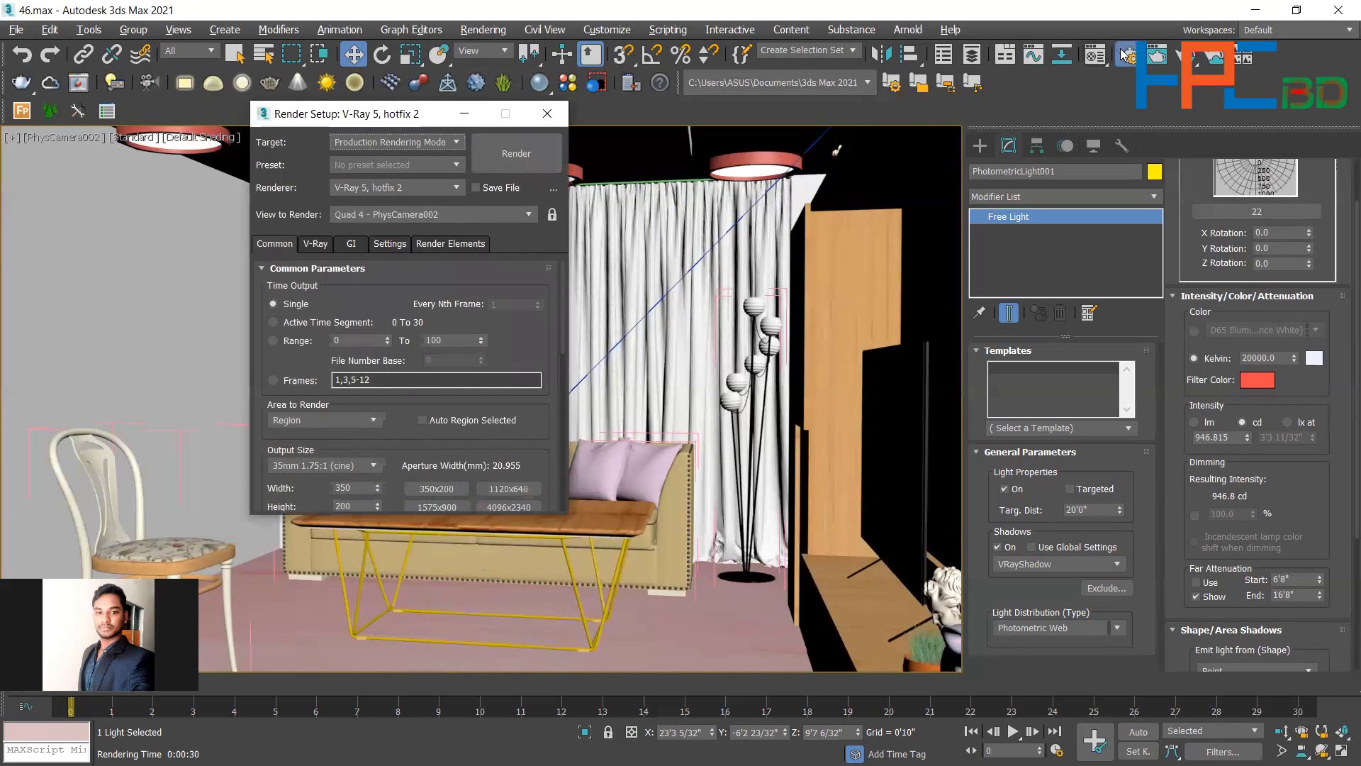
pyautogui.click(515, 152)
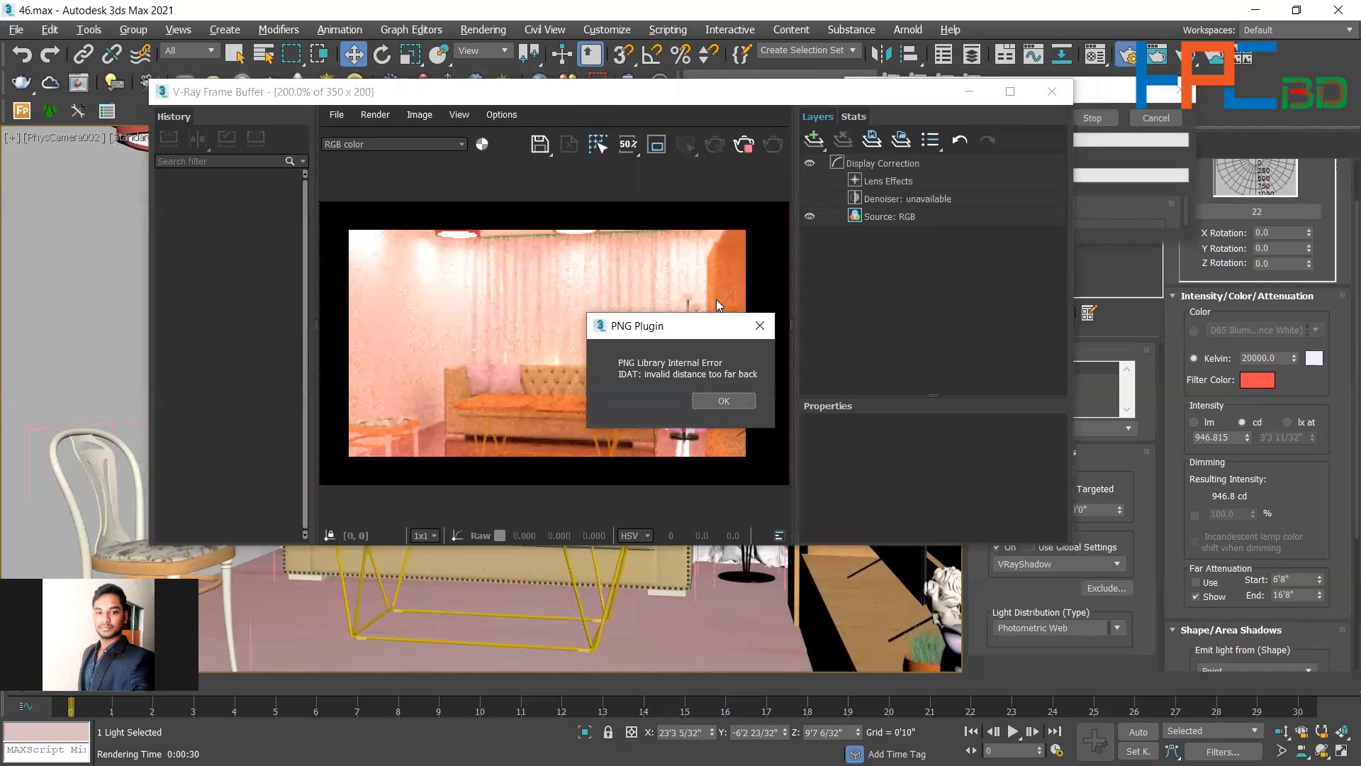
pyautogui.click(724, 402)
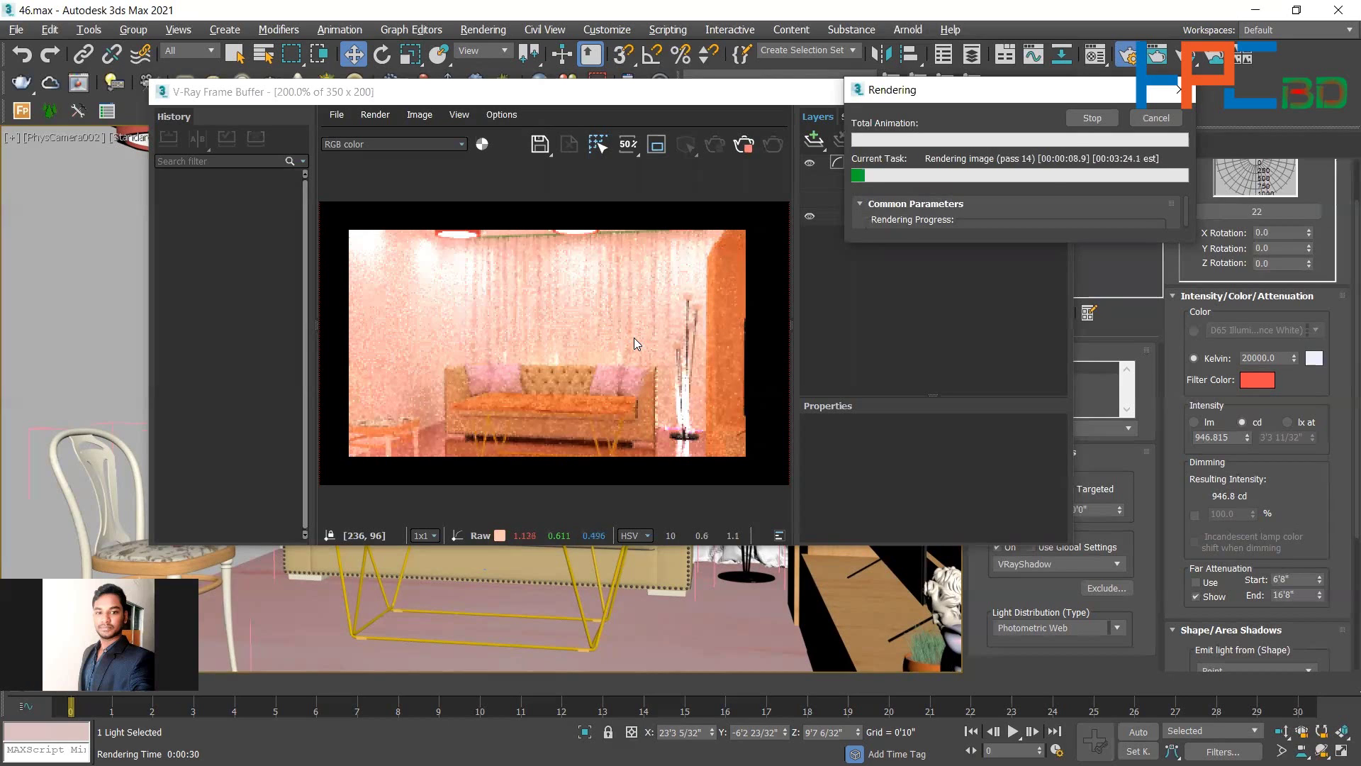
pyautogui.click(1091, 119)
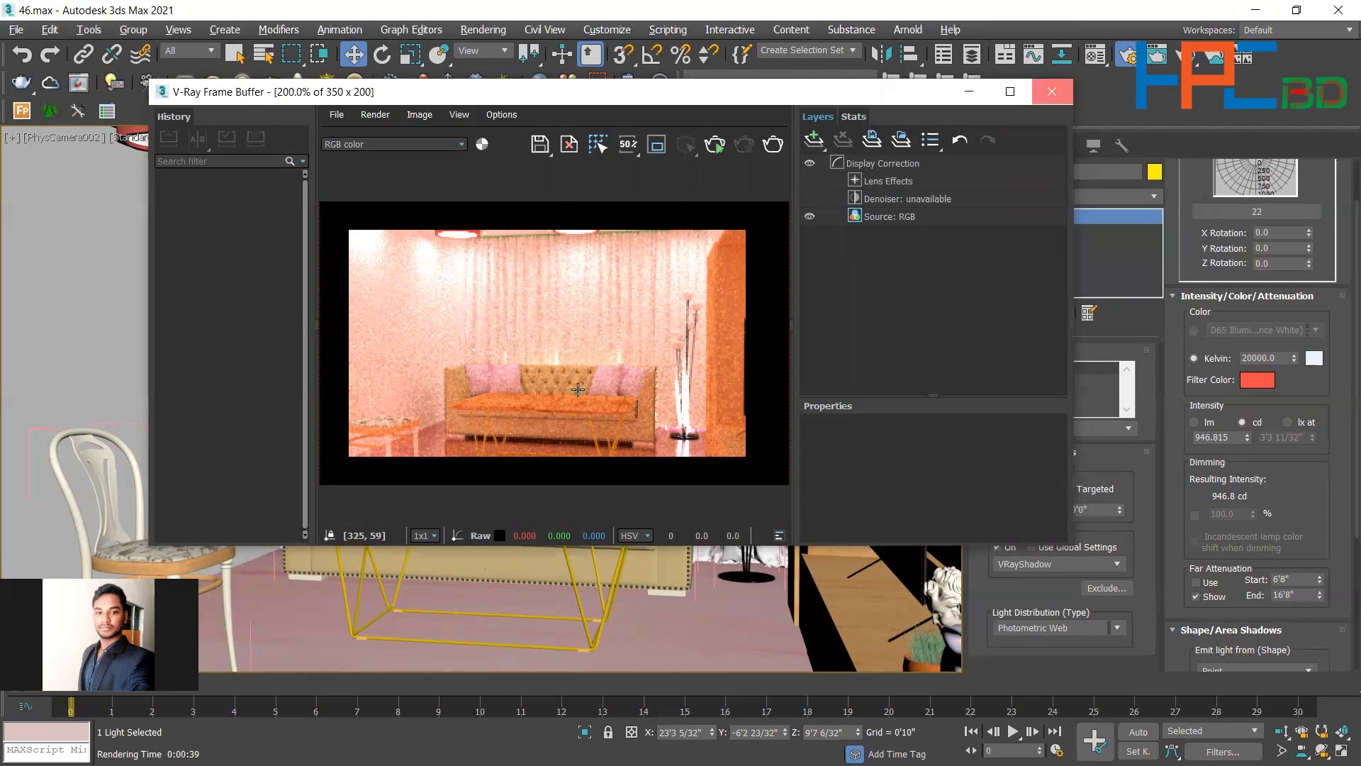
pyautogui.click(1053, 92)
pyautogui.click(556, 124)
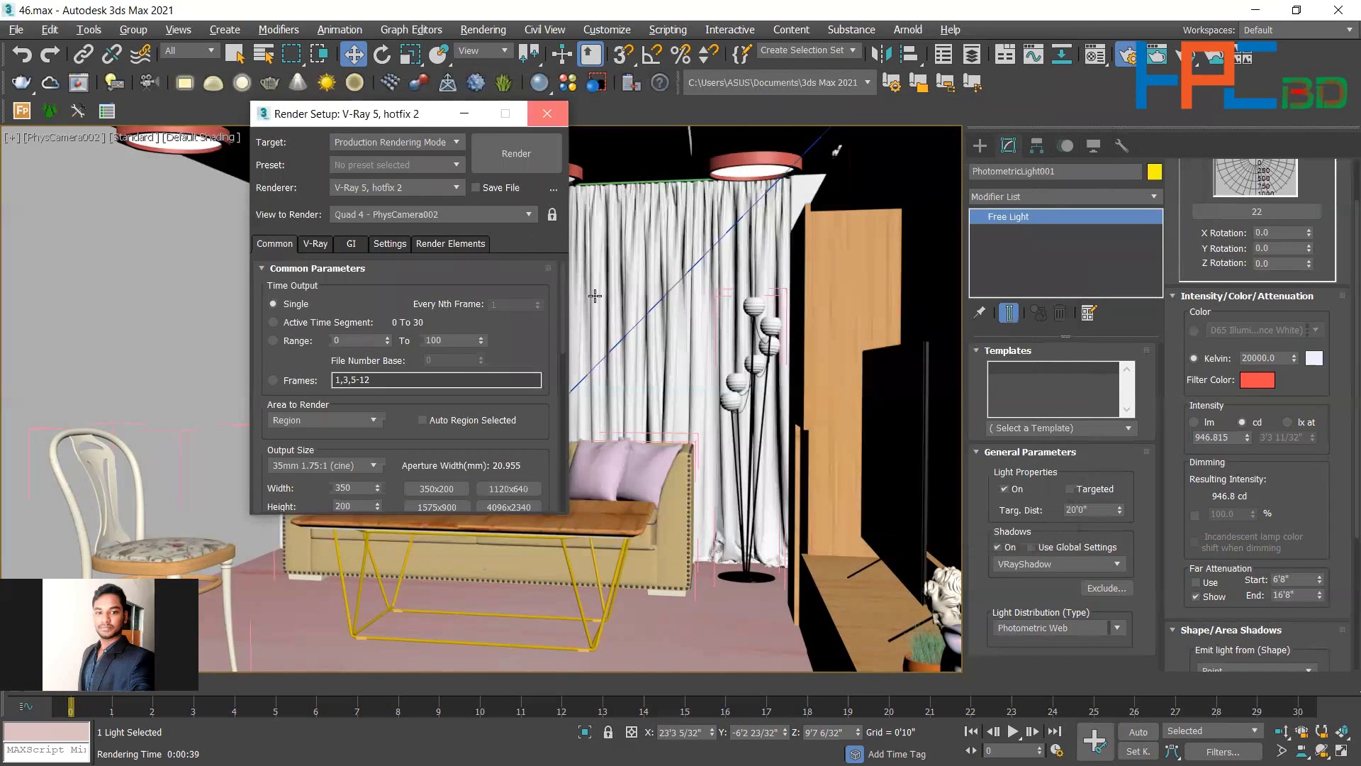
# Test-render the PhysCamera002 view again, stop it early, review the output size settings and close Render Setup.
pyautogui.press('c')
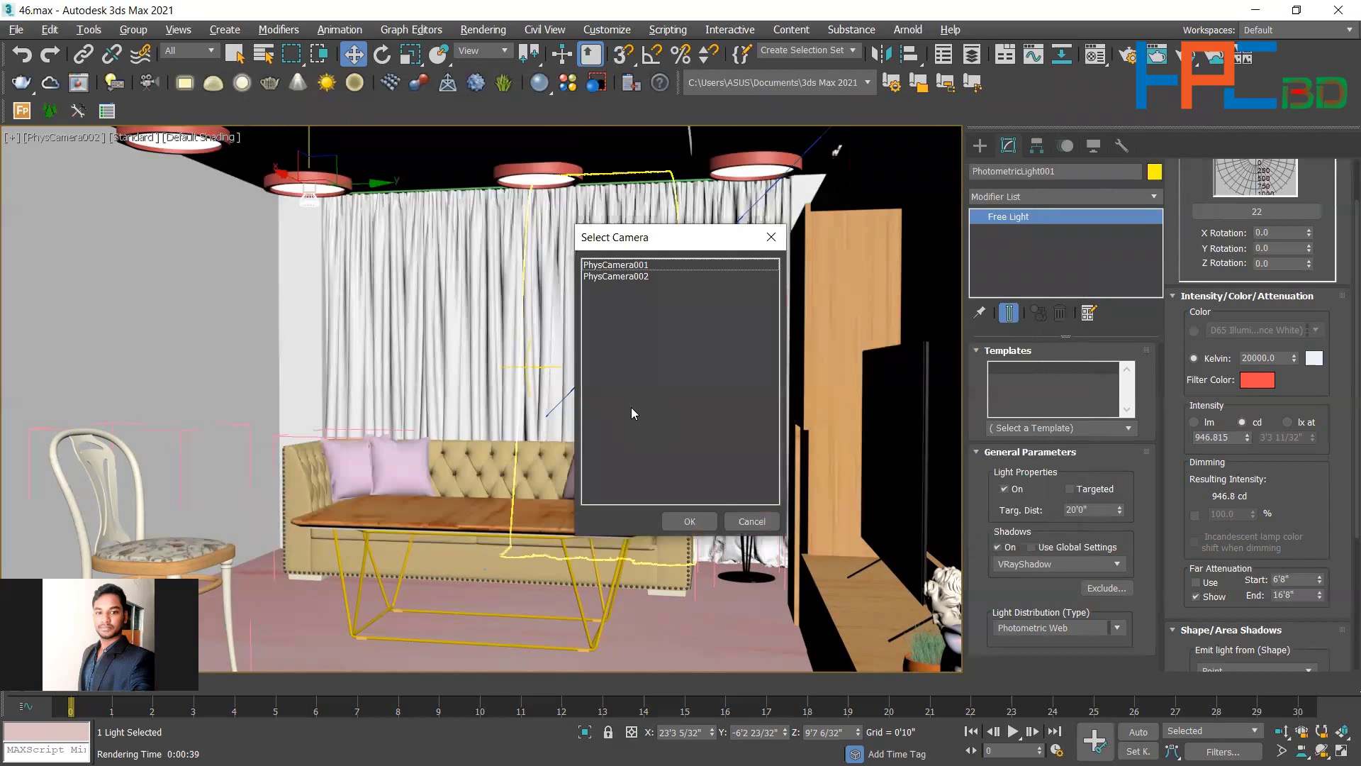
pyautogui.click(619, 276)
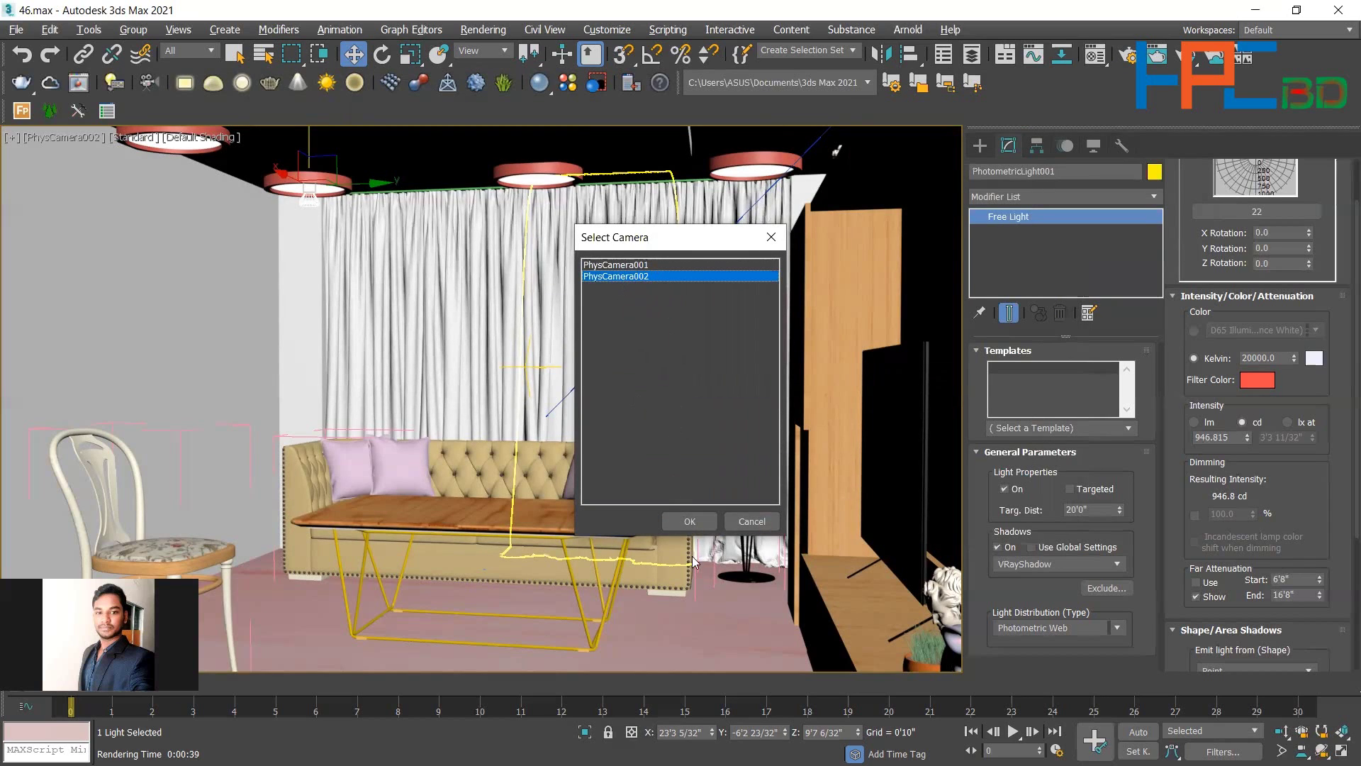
pyautogui.click(689, 523)
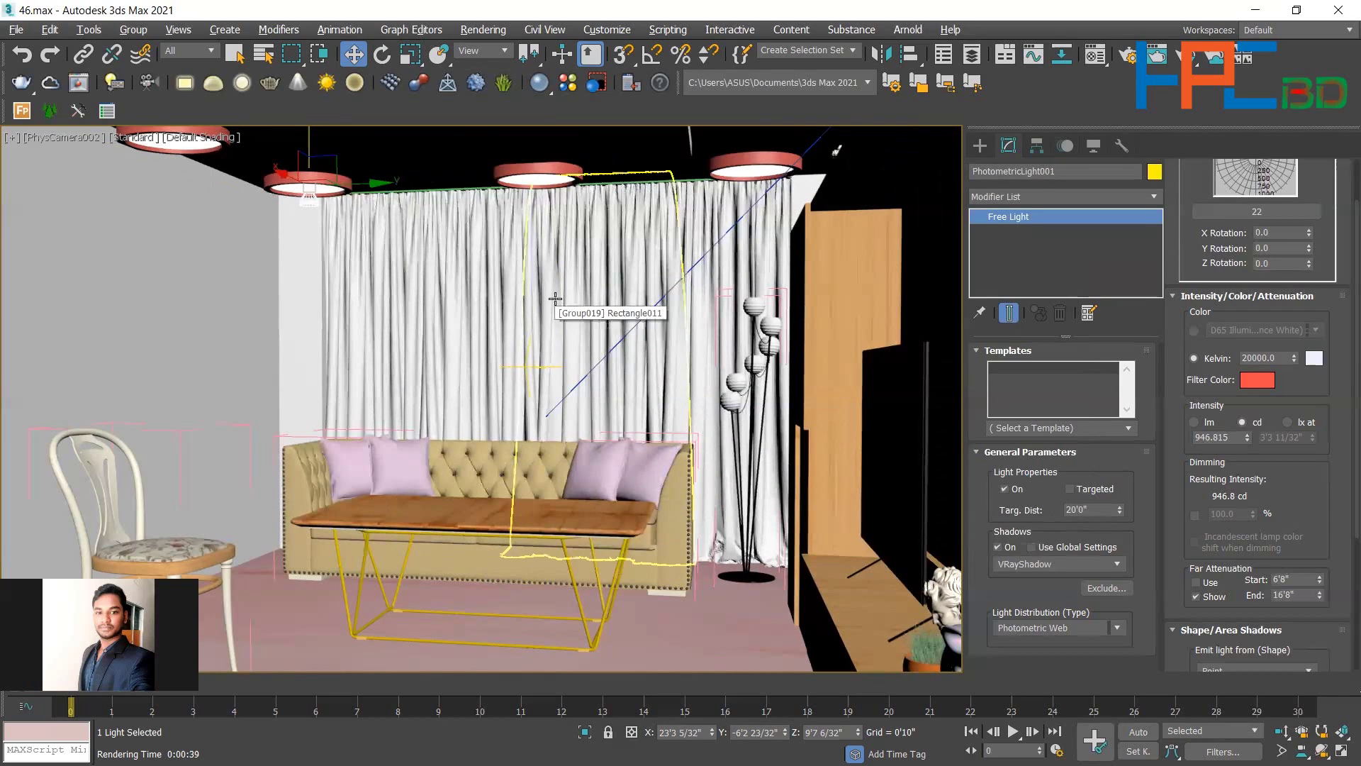
pyautogui.click(1128, 57)
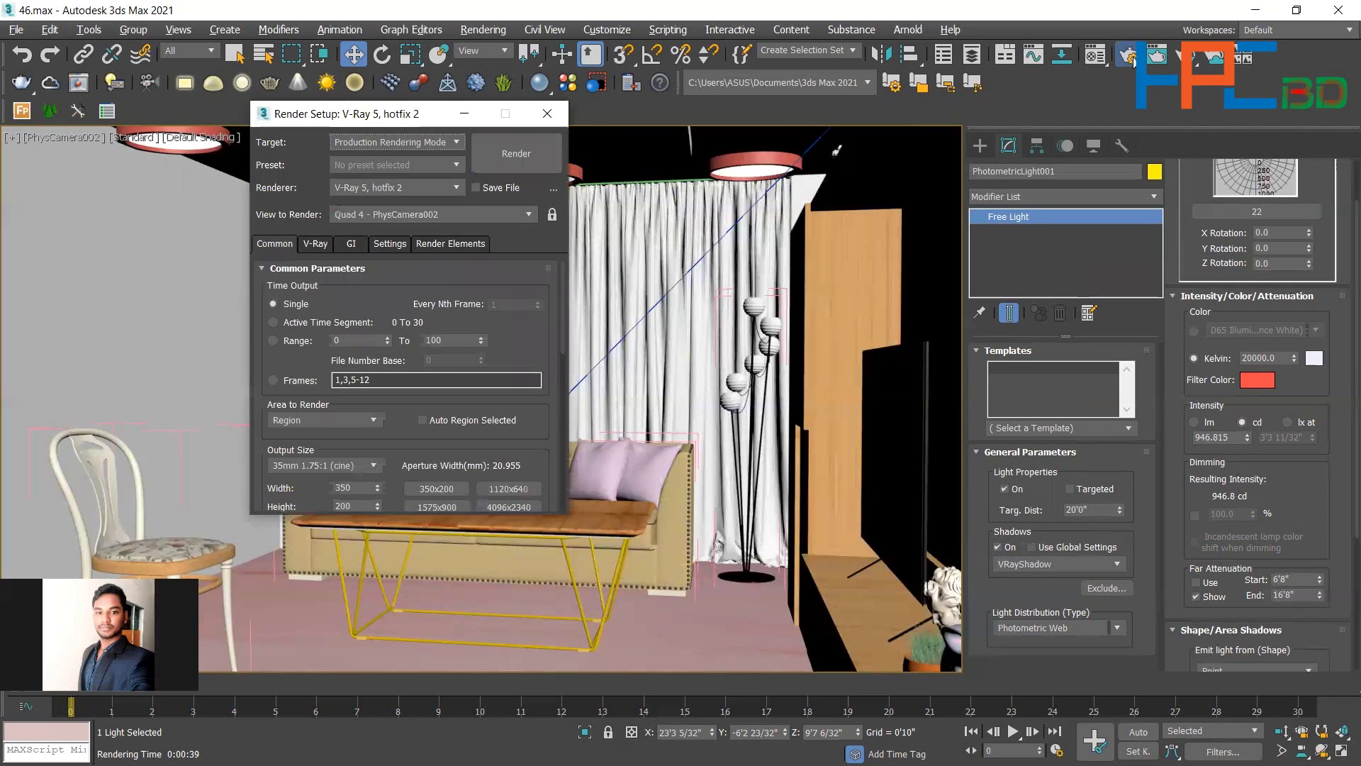
pyautogui.click(508, 155)
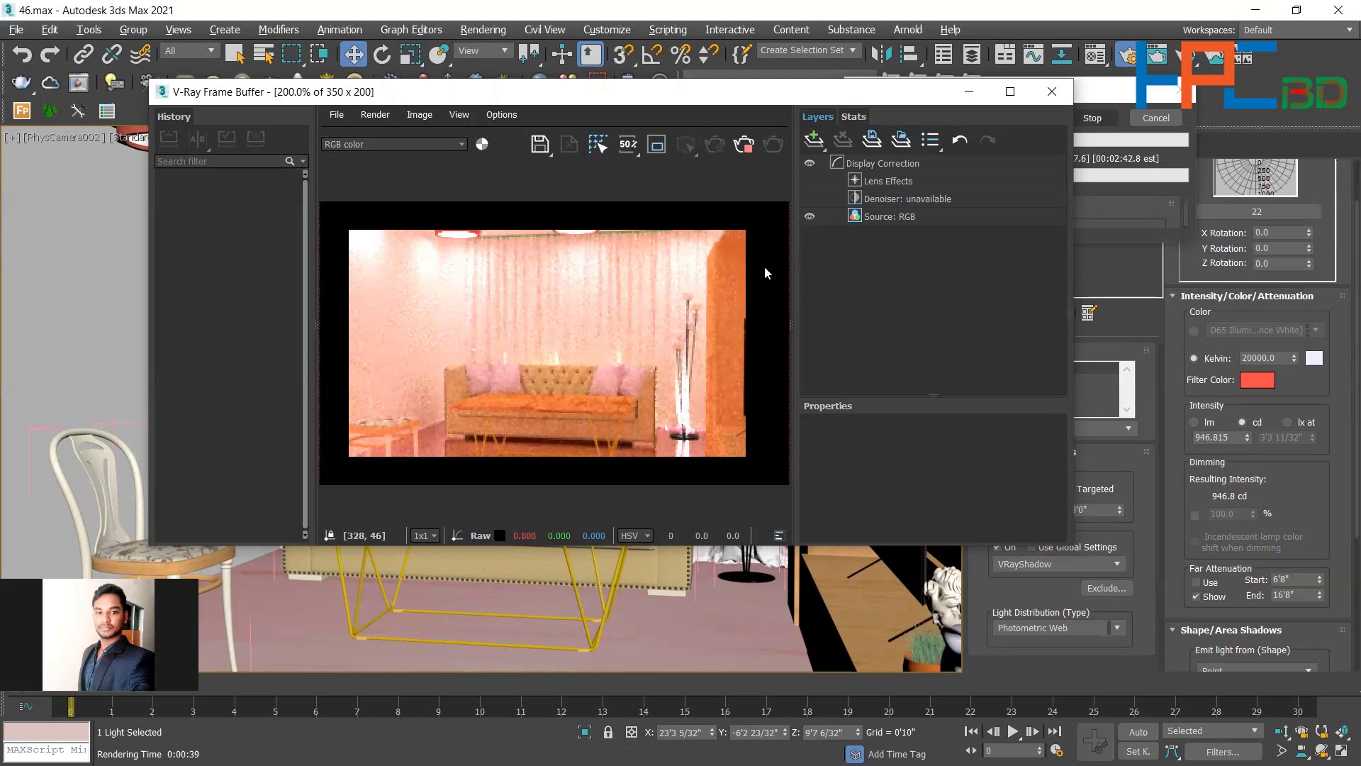
pyautogui.click(1052, 97)
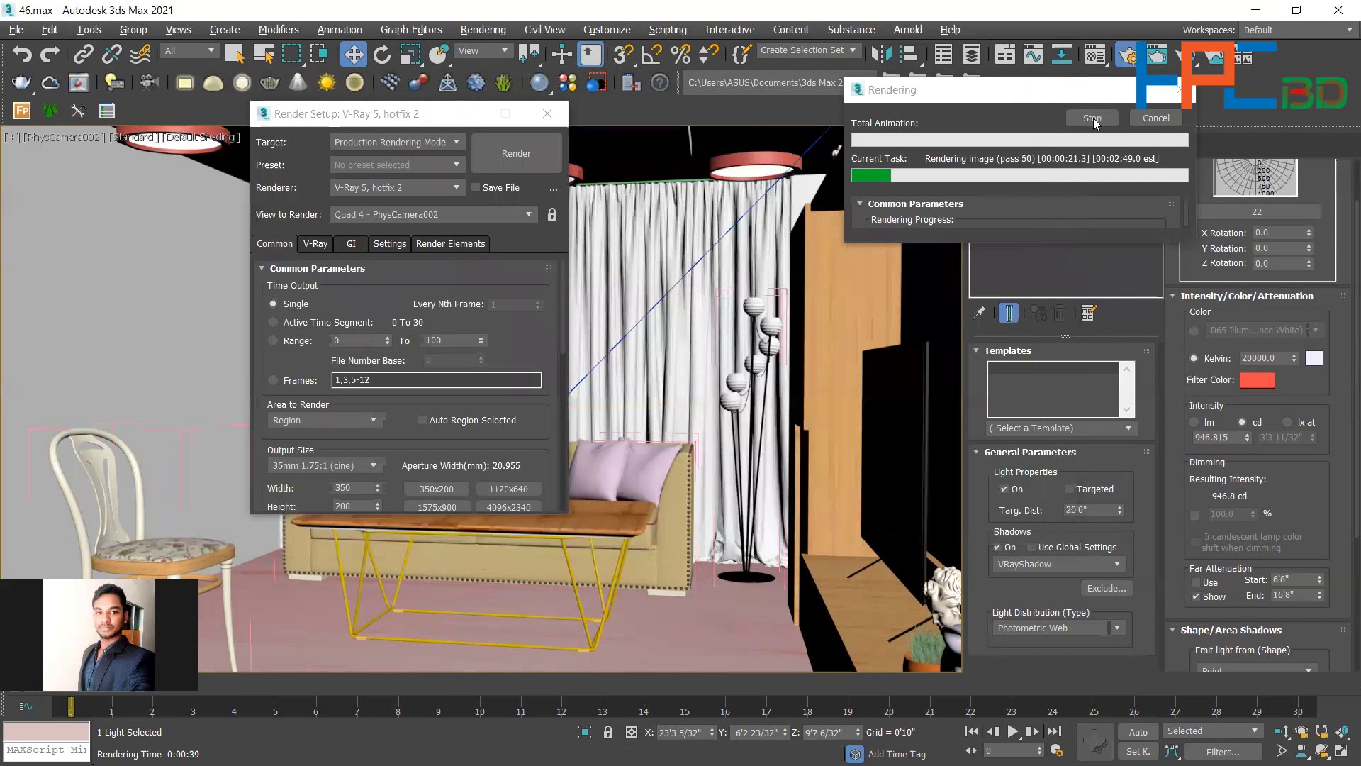
pyautogui.click(1092, 119)
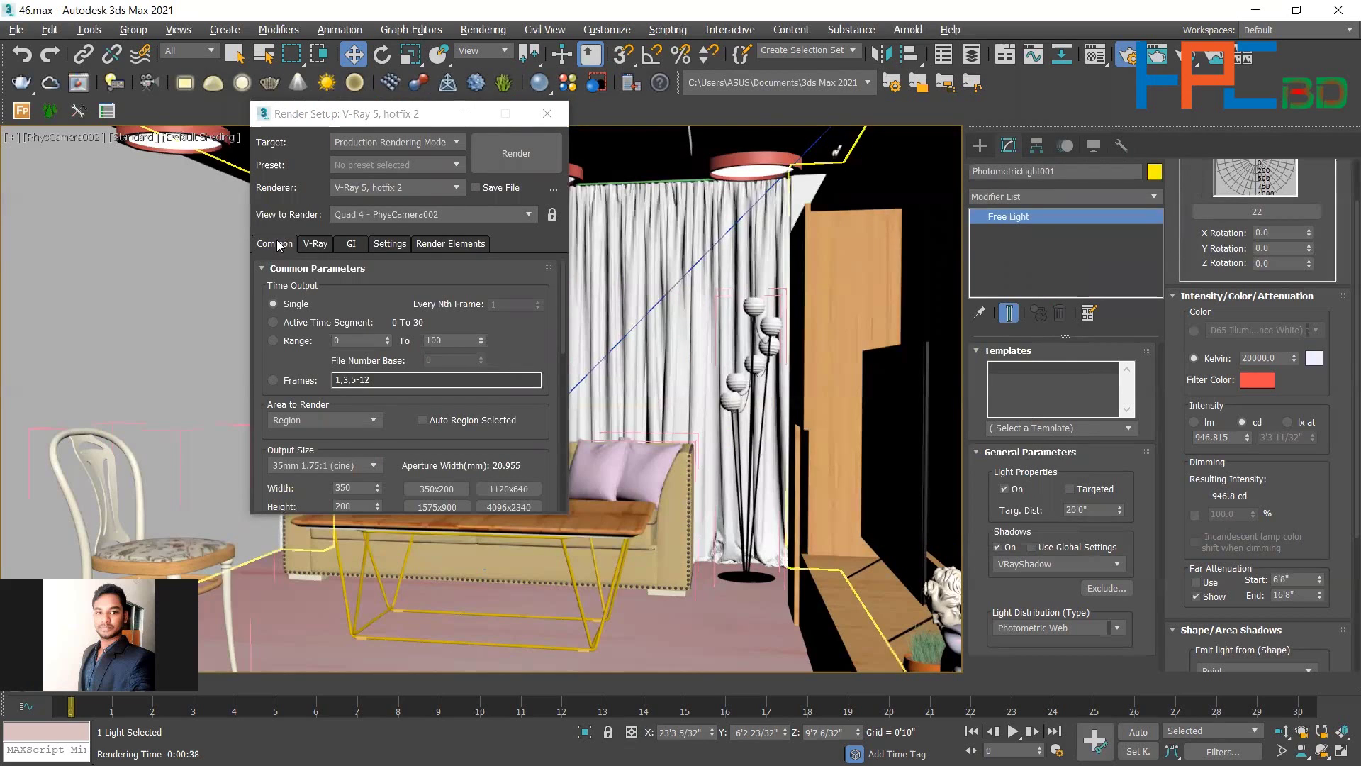
pyautogui.scroll(-3, 462, 418)
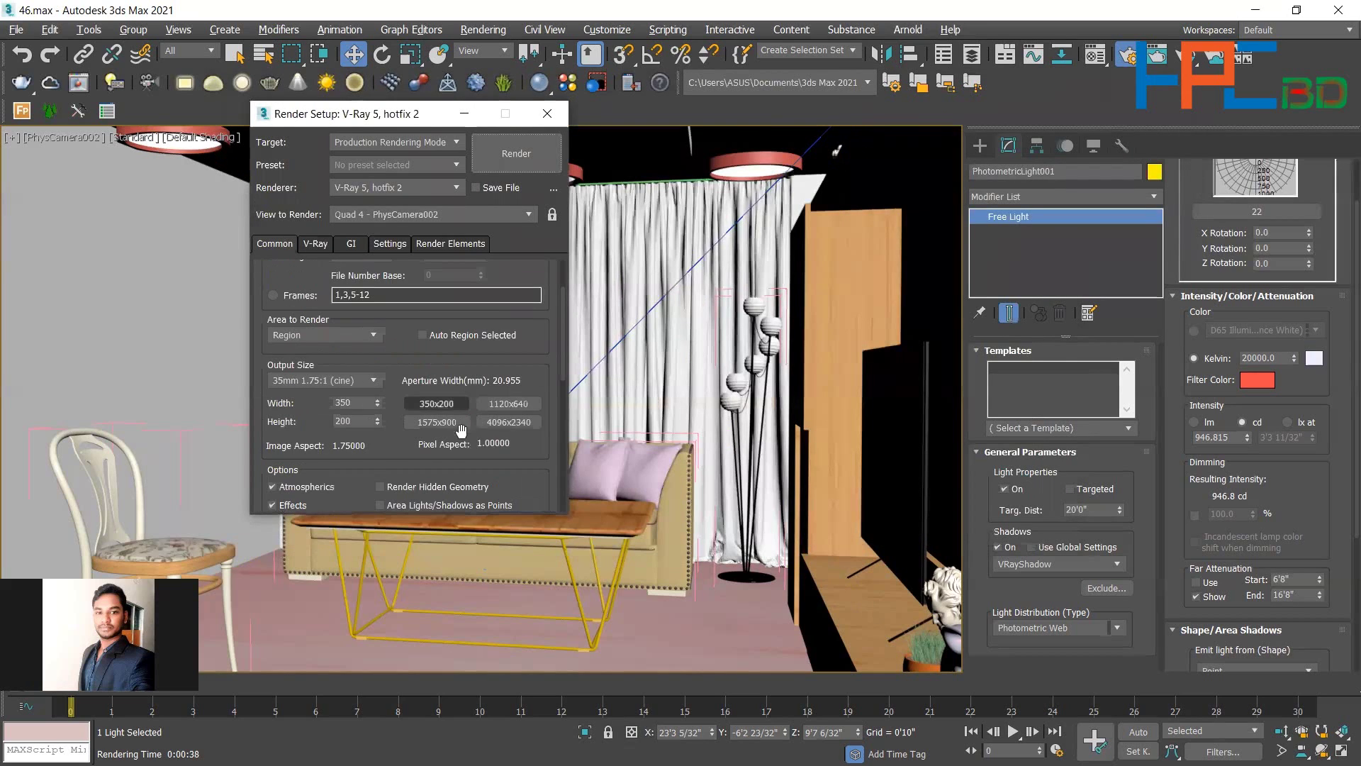
pyautogui.scroll(-3, 461, 430)
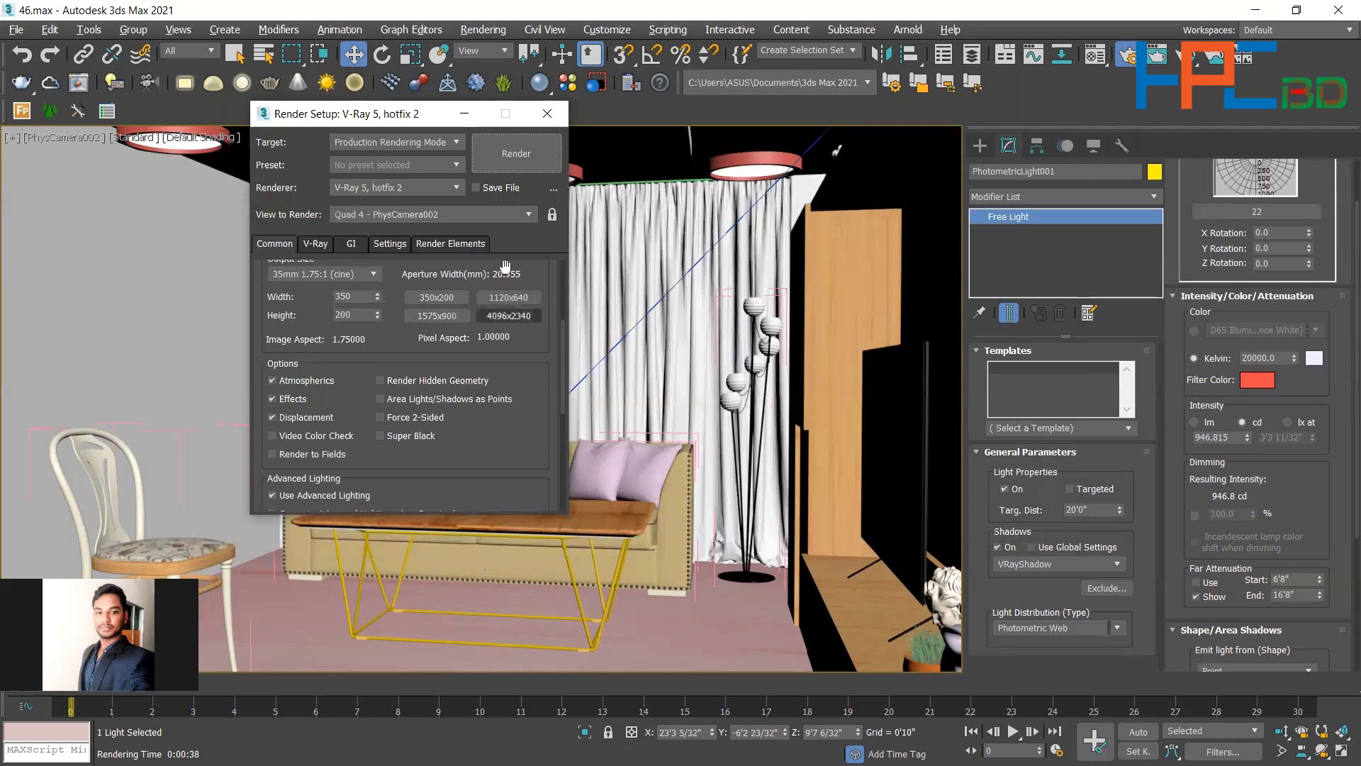
pyautogui.click(546, 119)
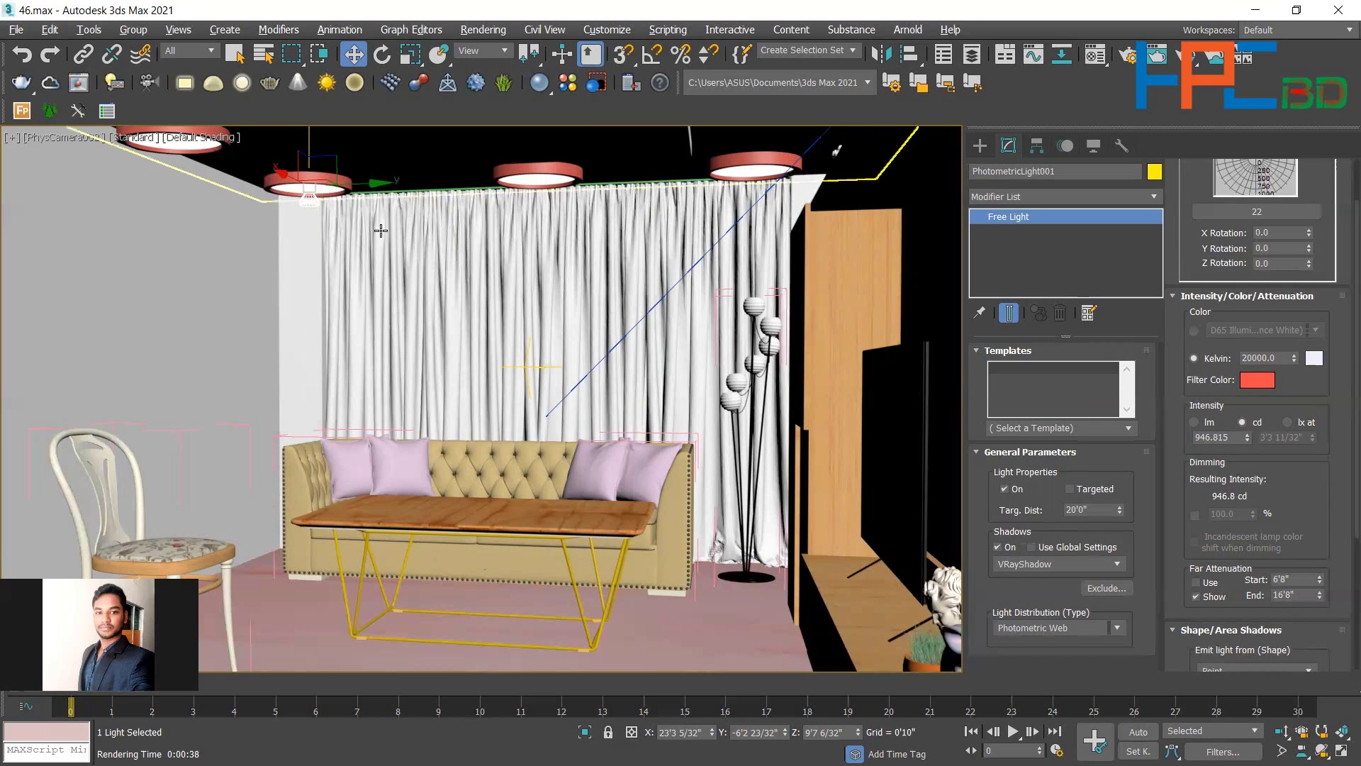
# Clear the light selection and activate the standard Box primitive for drawing outside the room in the perspective view.
pyautogui.hotkey('ctrl', 'd')
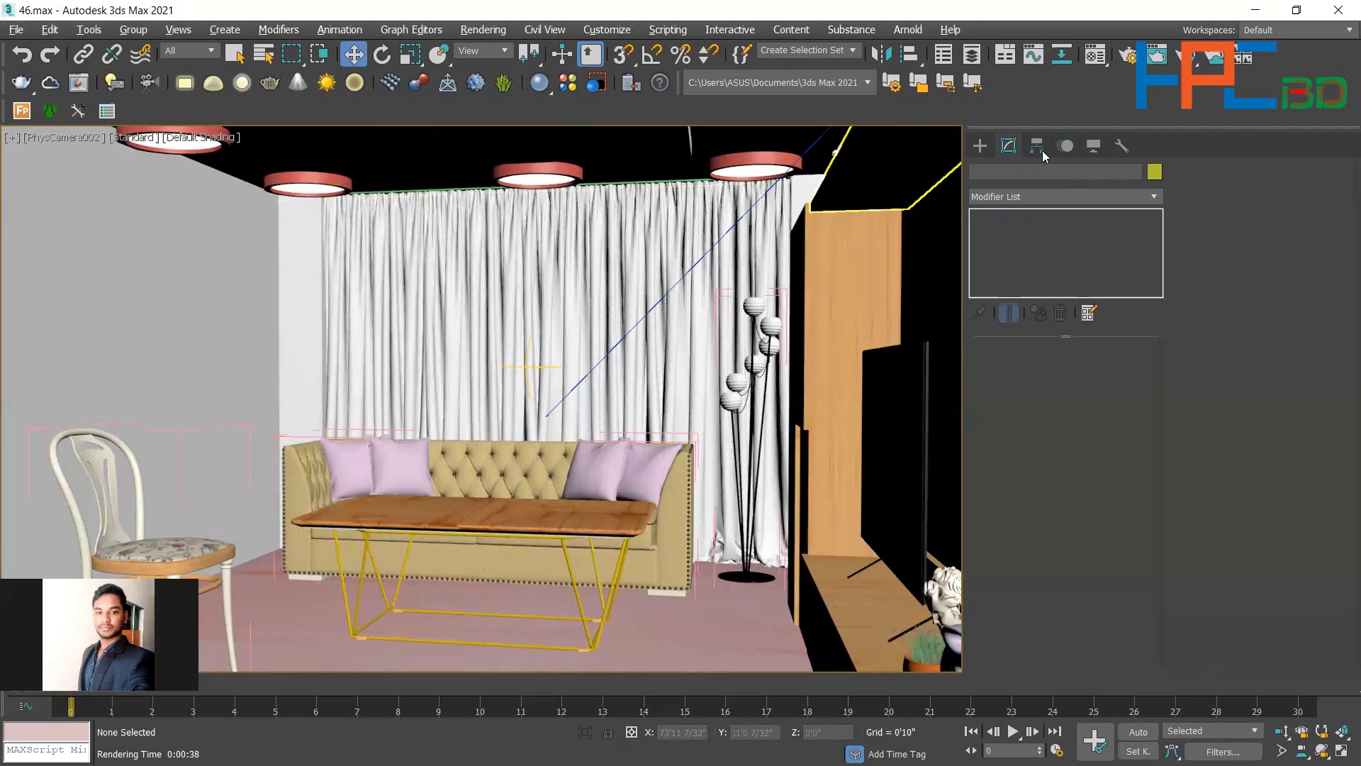
pyautogui.click(968, 144)
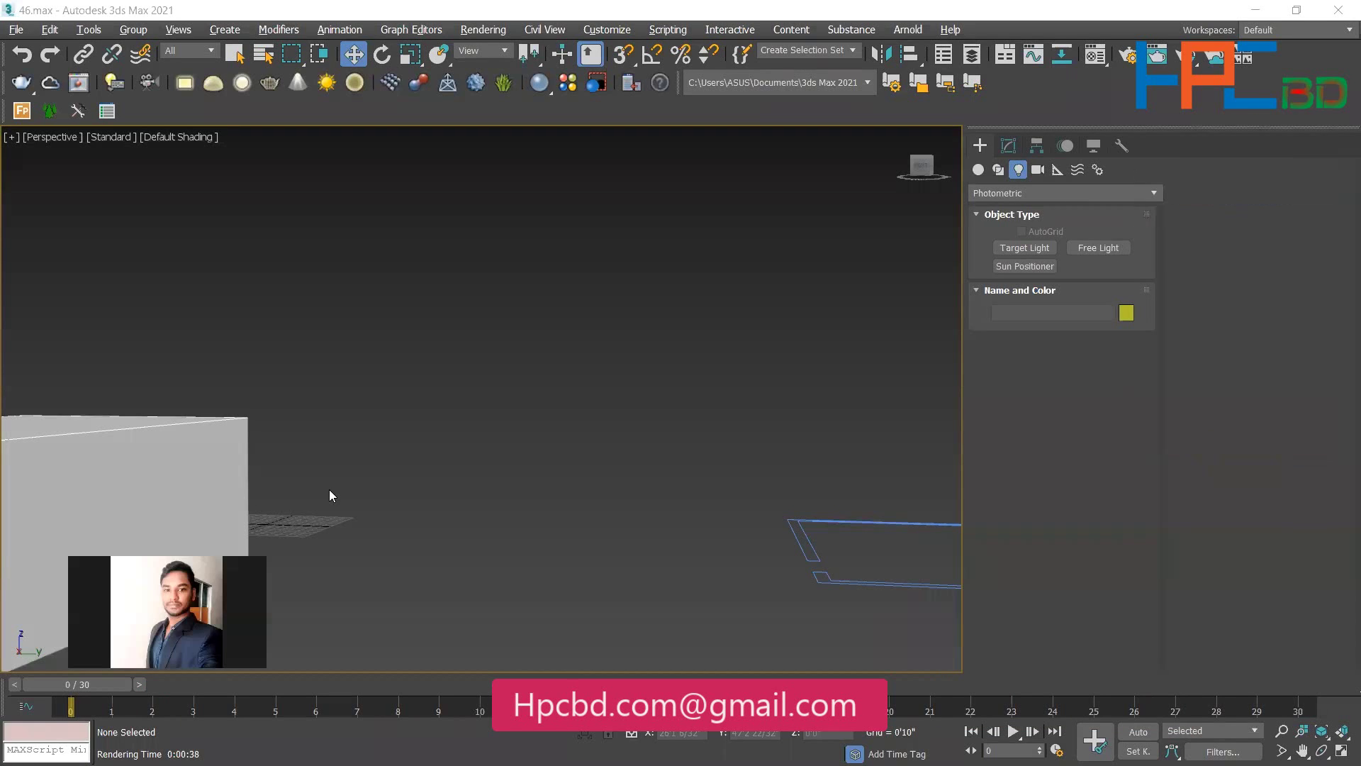
pyautogui.moveTo(329, 495); pyautogui.dragTo(578, 411, button='middle')
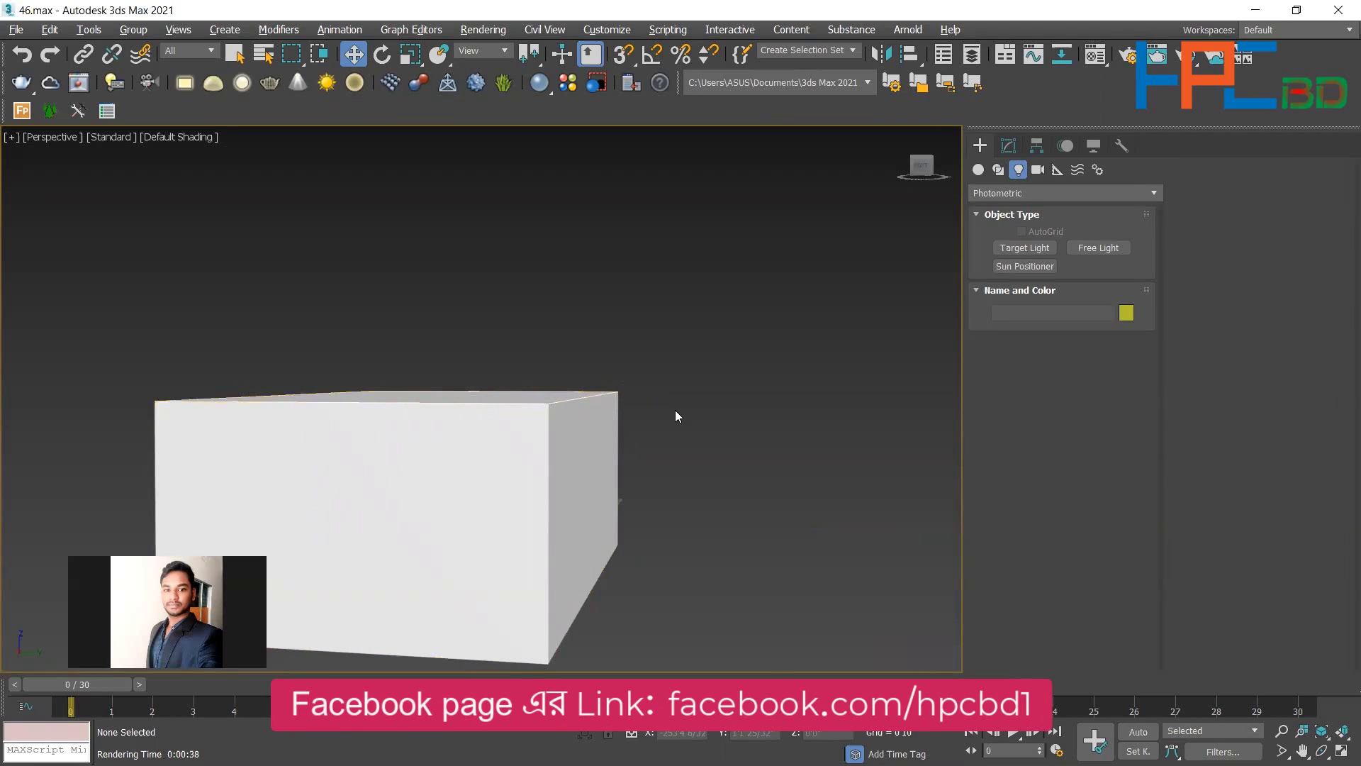
pyautogui.moveTo(641, 401); pyautogui.dragTo(534, 373, button='middle')
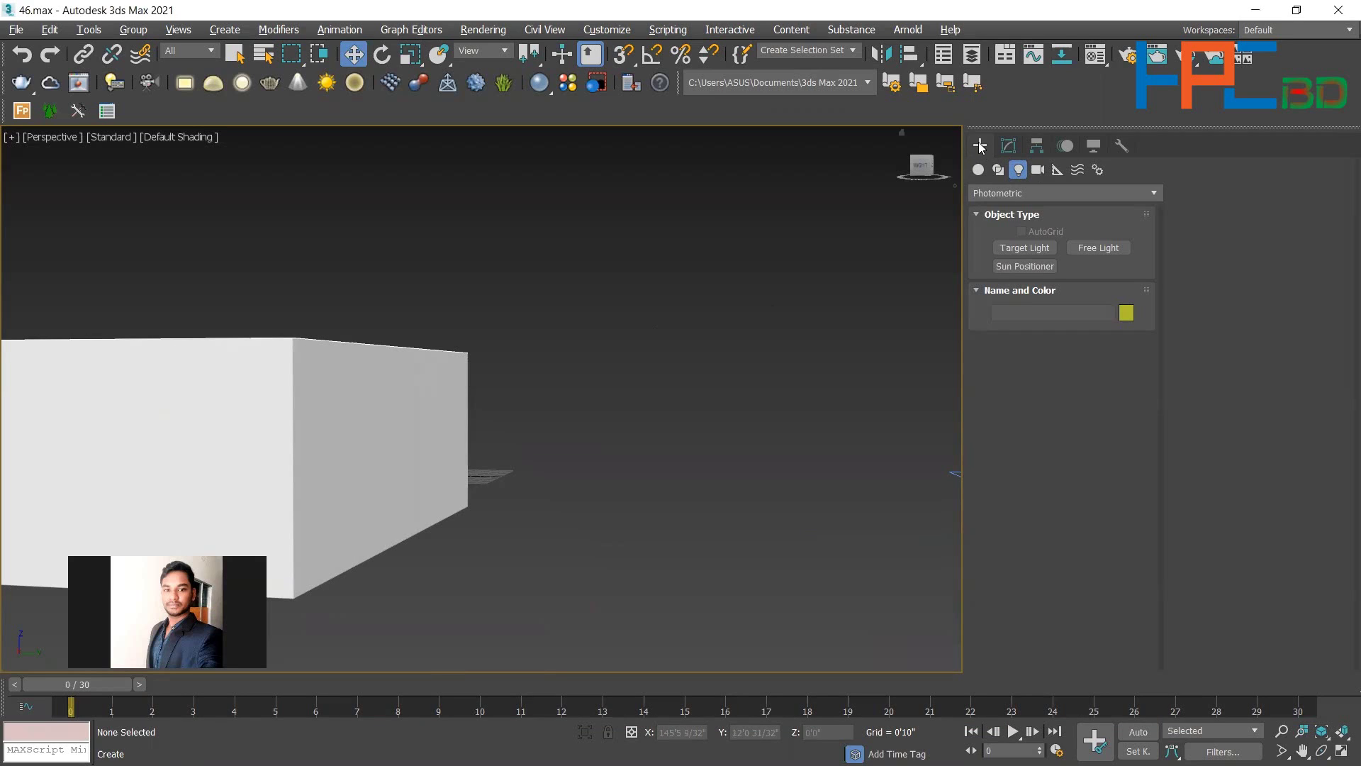
pyautogui.click(979, 170)
pyautogui.click(1014, 248)
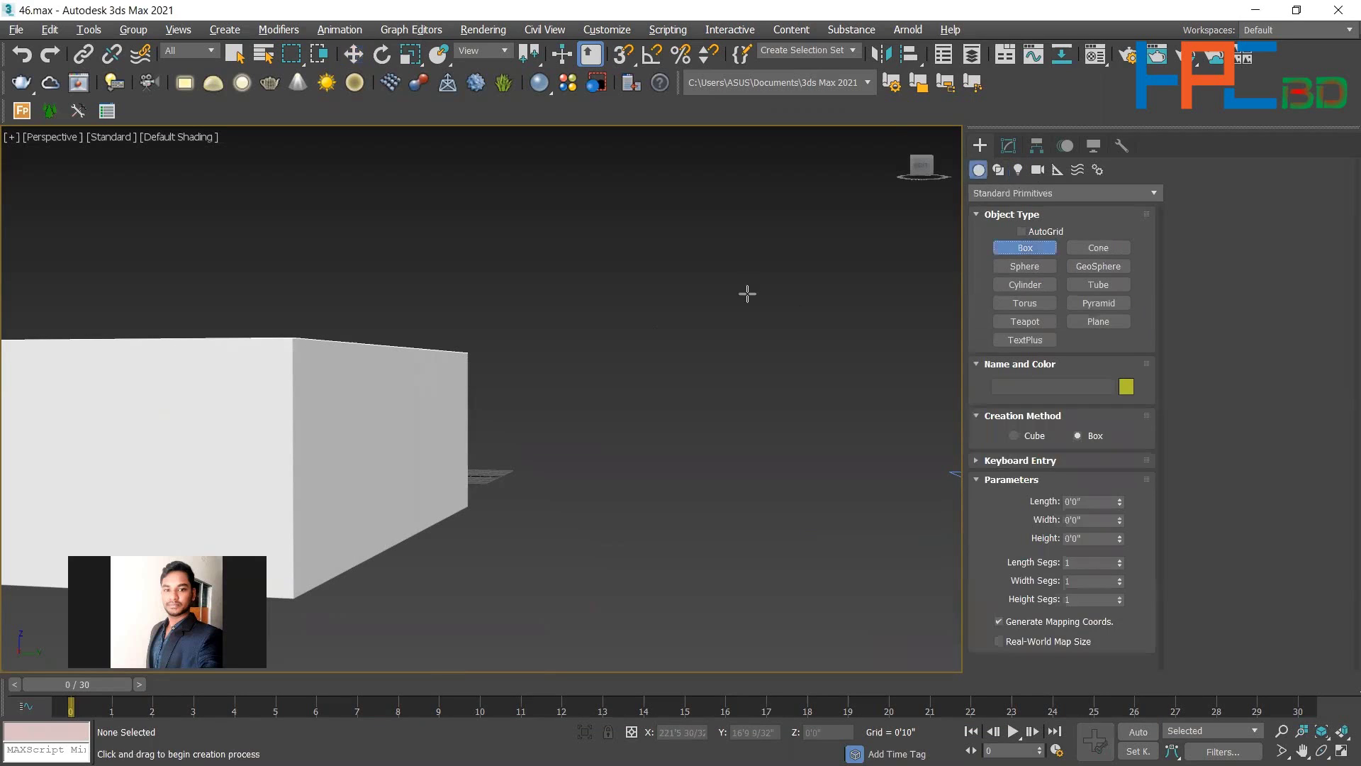
pyautogui.moveTo(747, 292); pyautogui.dragTo(775, 350)
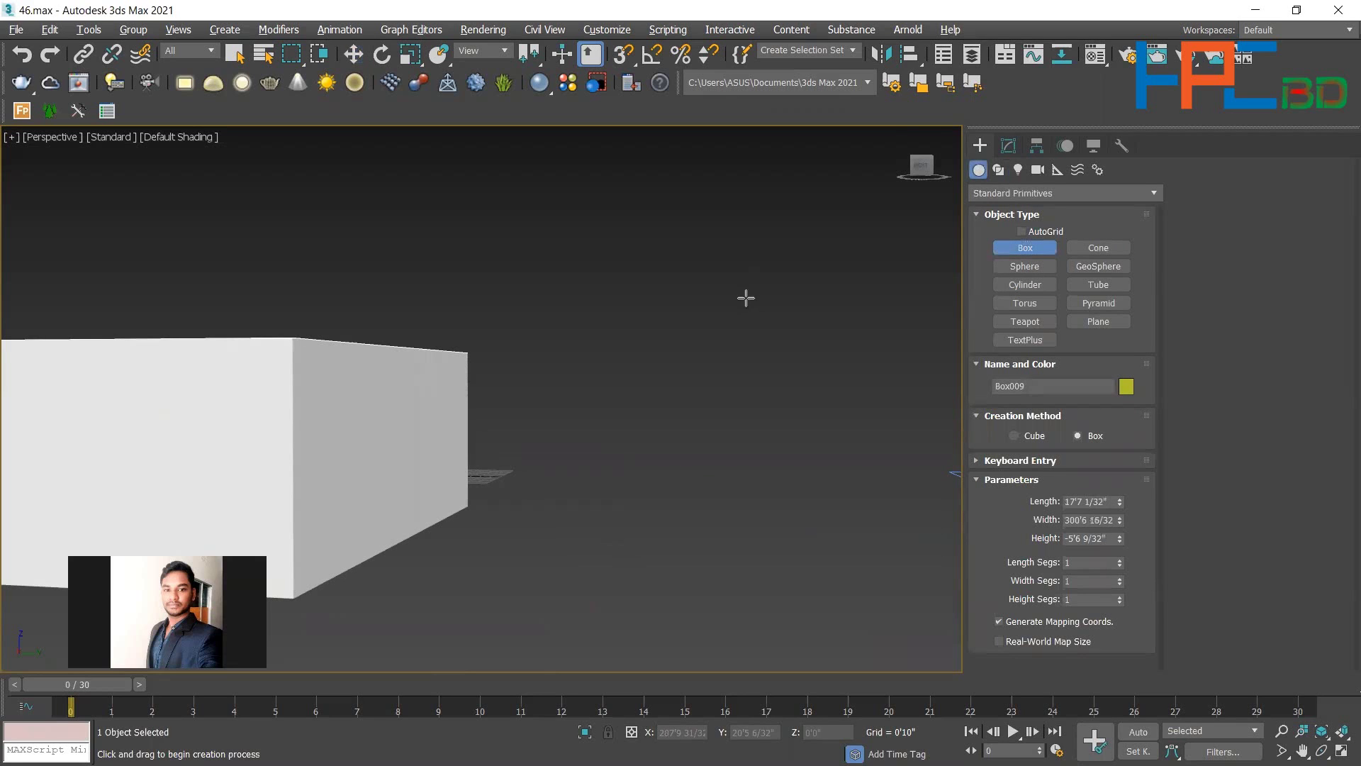
pyautogui.scroll(-3, 734, 326)
pyautogui.moveTo(761, 322)
pyautogui.mouseDown(button='middle')
pyautogui.moveTo(720, 404)
pyautogui.moveTo(629, 489)
pyautogui.moveTo(850, 297)
pyautogui.moveTo(753, 334)
pyautogui.mouseUp(button='middle')
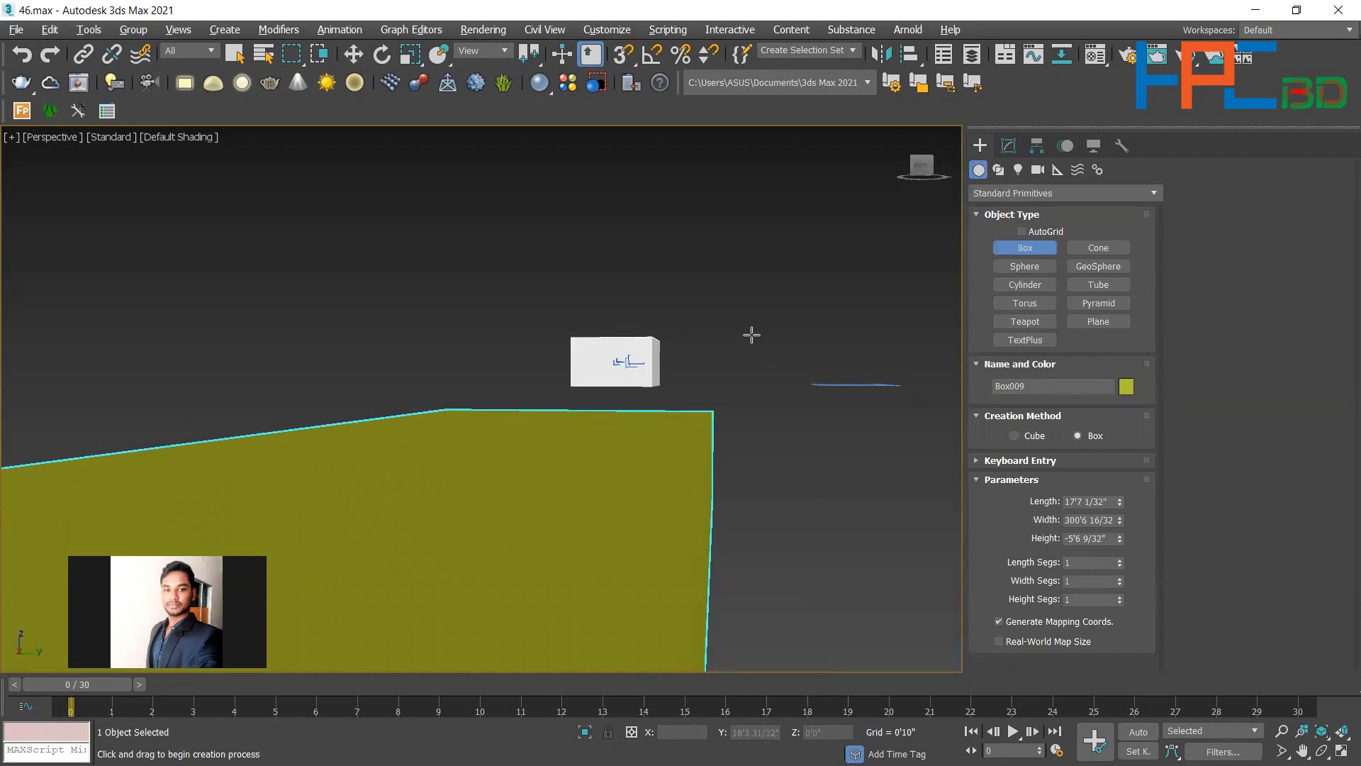
pyautogui.rightClick(752, 333)
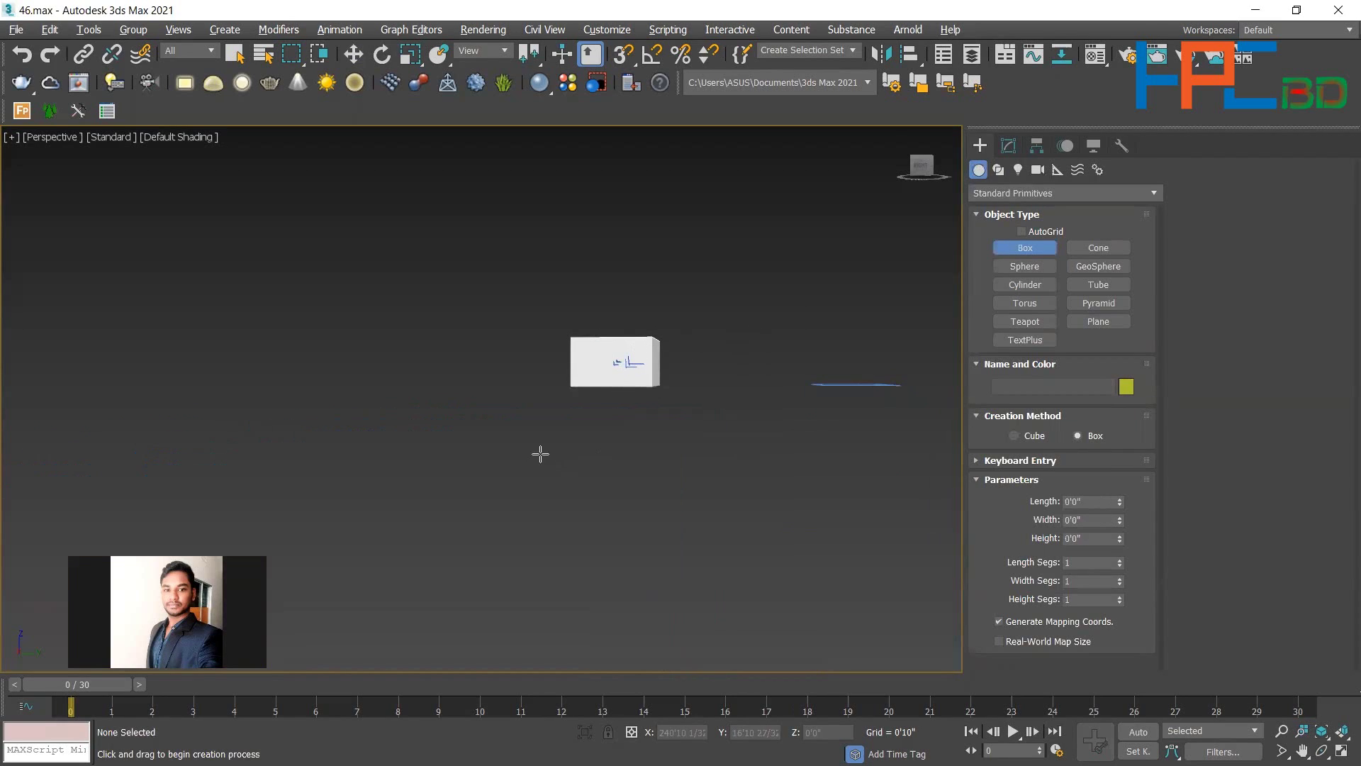
# Draw a box about 2'2" long, 9'4" wide and 1'11" high in the empty space outside the room.
pyautogui.moveTo(547, 461); pyautogui.dragTo(570, 484)
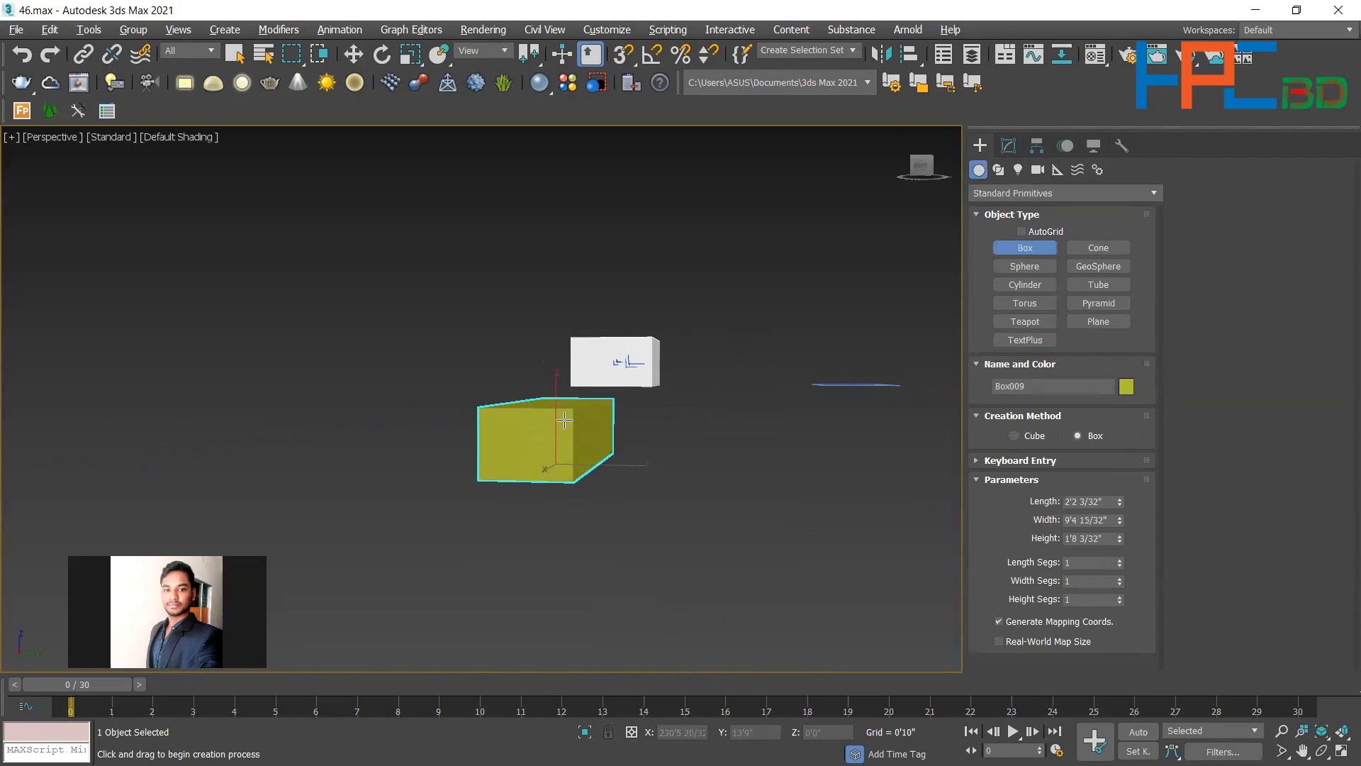
pyautogui.moveTo(656, 407); pyautogui.dragTo(547, 470, button='middle')
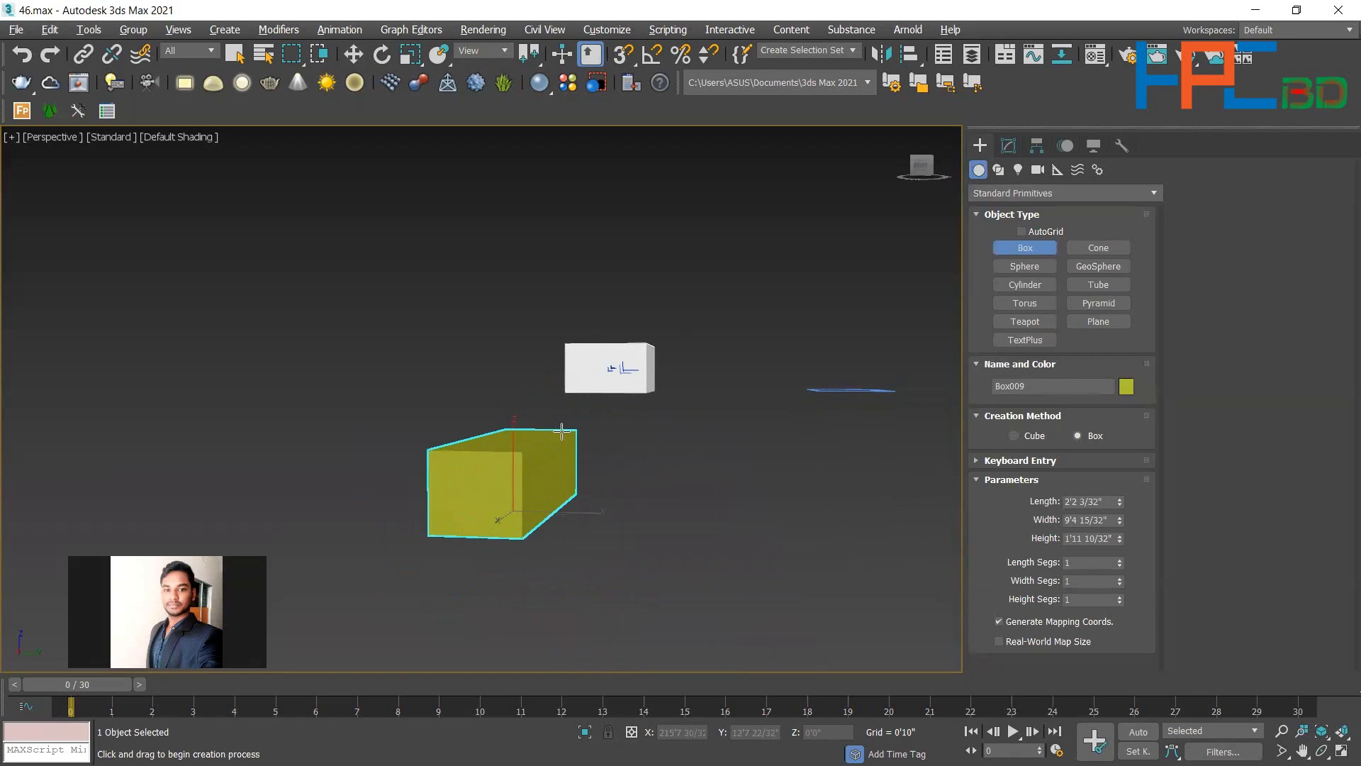
pyautogui.press('w')
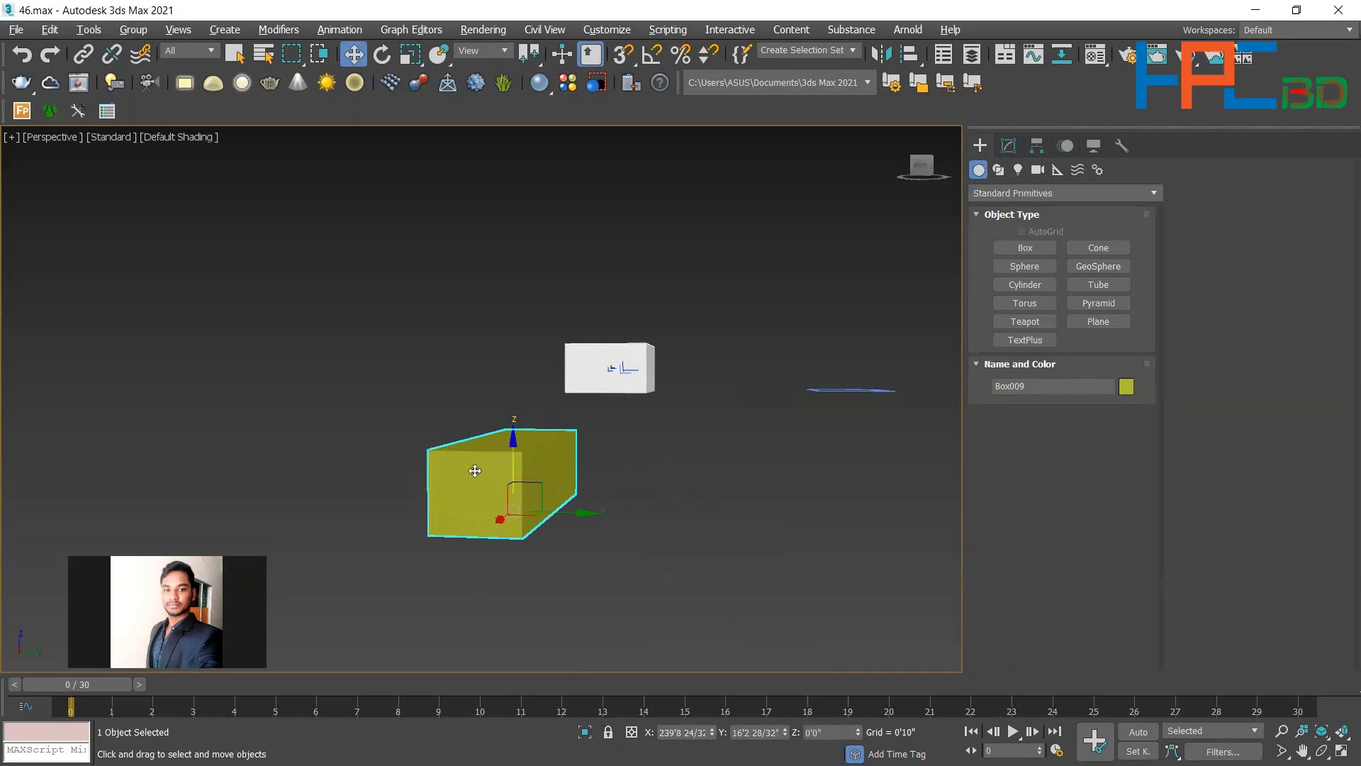
pyautogui.scroll(1, 478, 484)
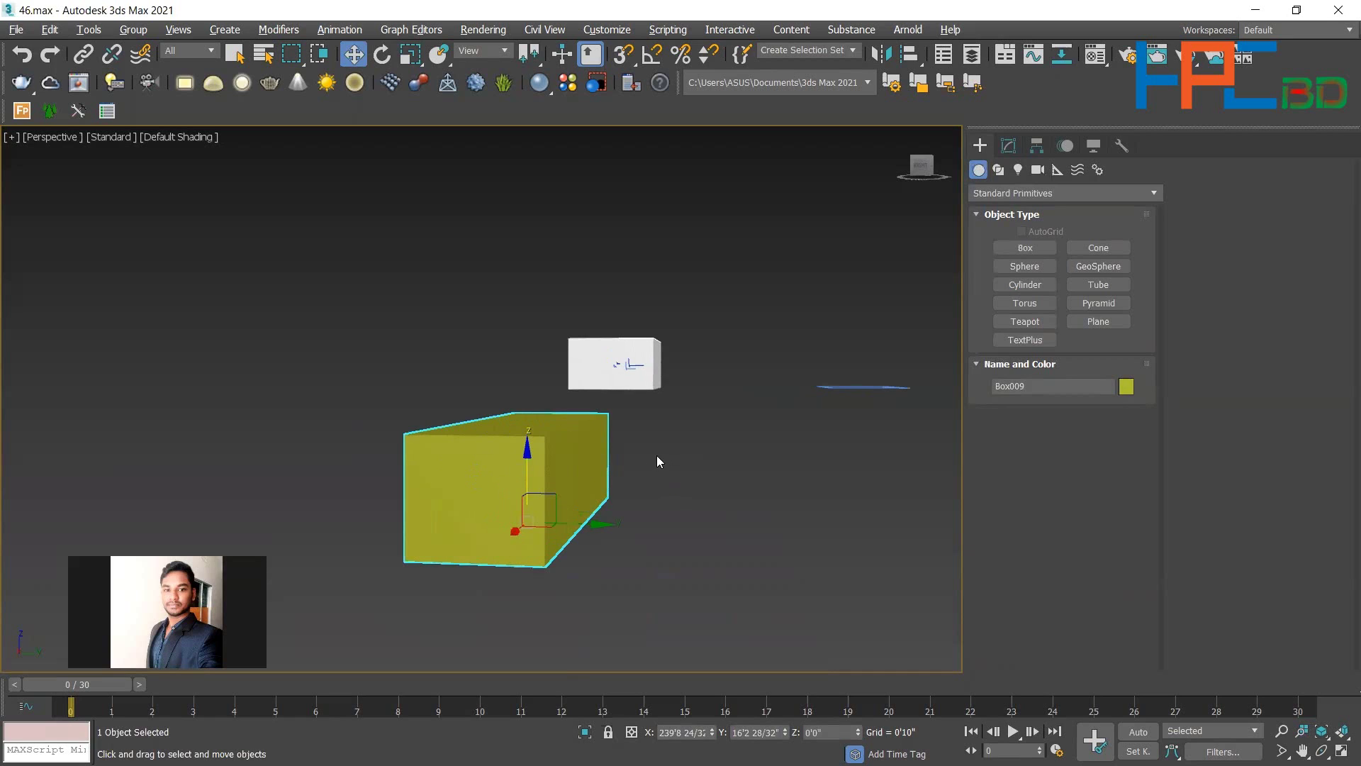
pyautogui.keyDown('alt'); pyautogui.moveTo(643, 462); pyautogui.dragTo(603, 475, button='middle'); pyautogui.keyUp('alt')
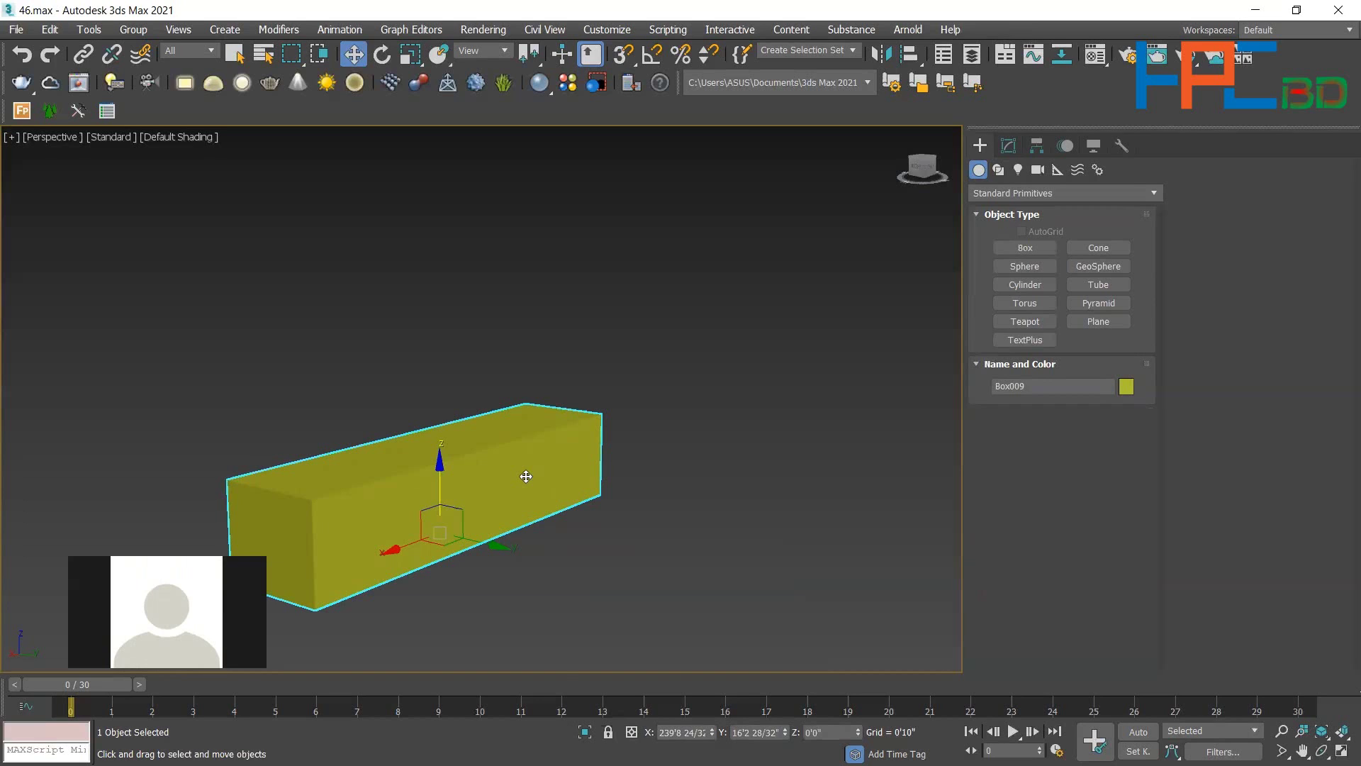
# Open the Material Editor and look through the V-Ray materials in the Material/Map Browser.
pyautogui.press('m')
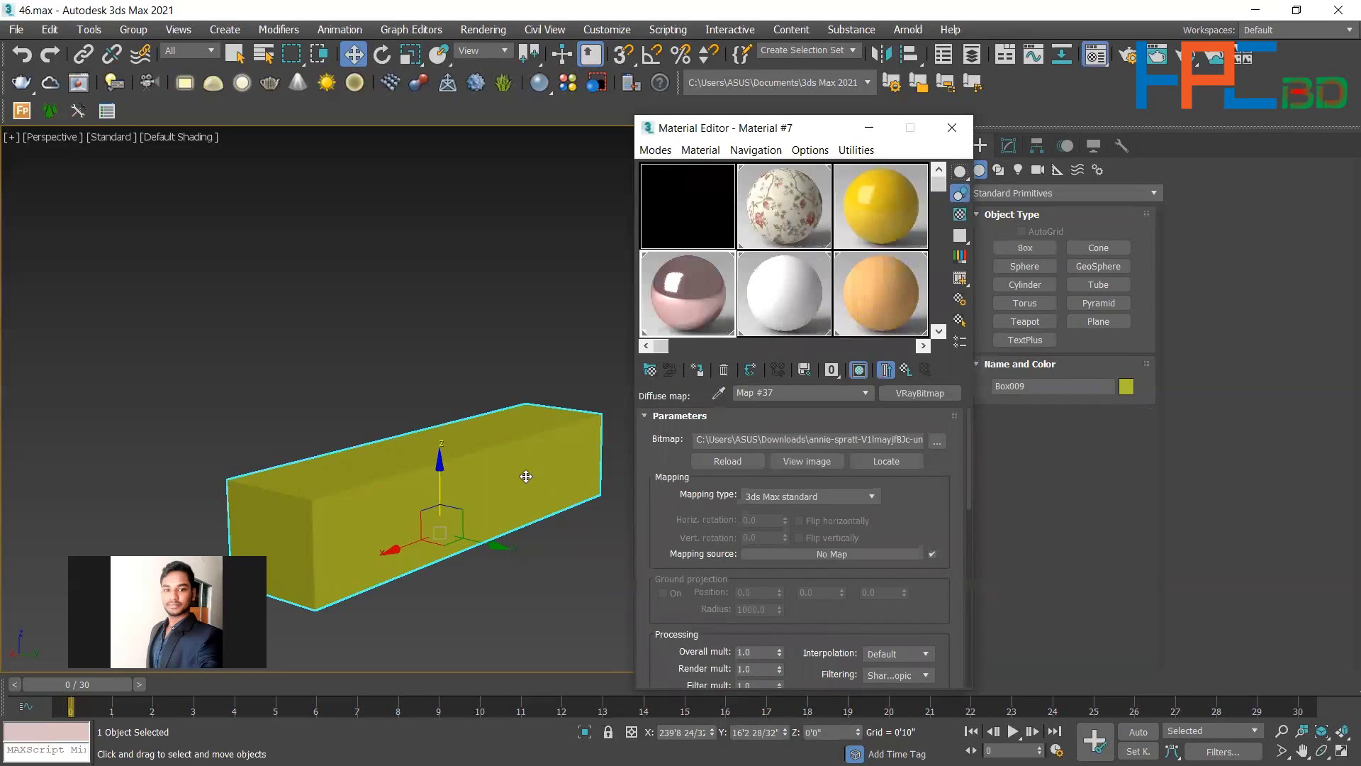
pyautogui.click(649, 370)
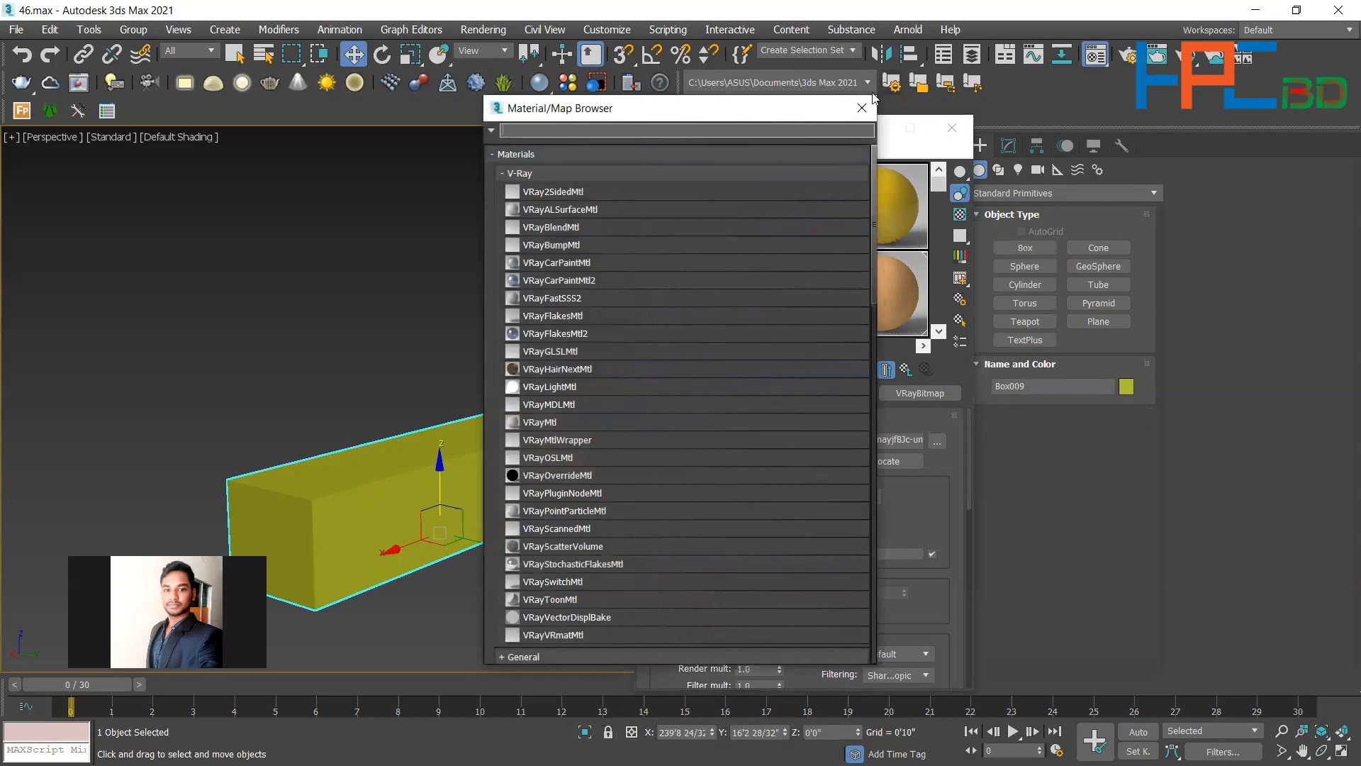
pyautogui.scroll(-3, 658, 425)
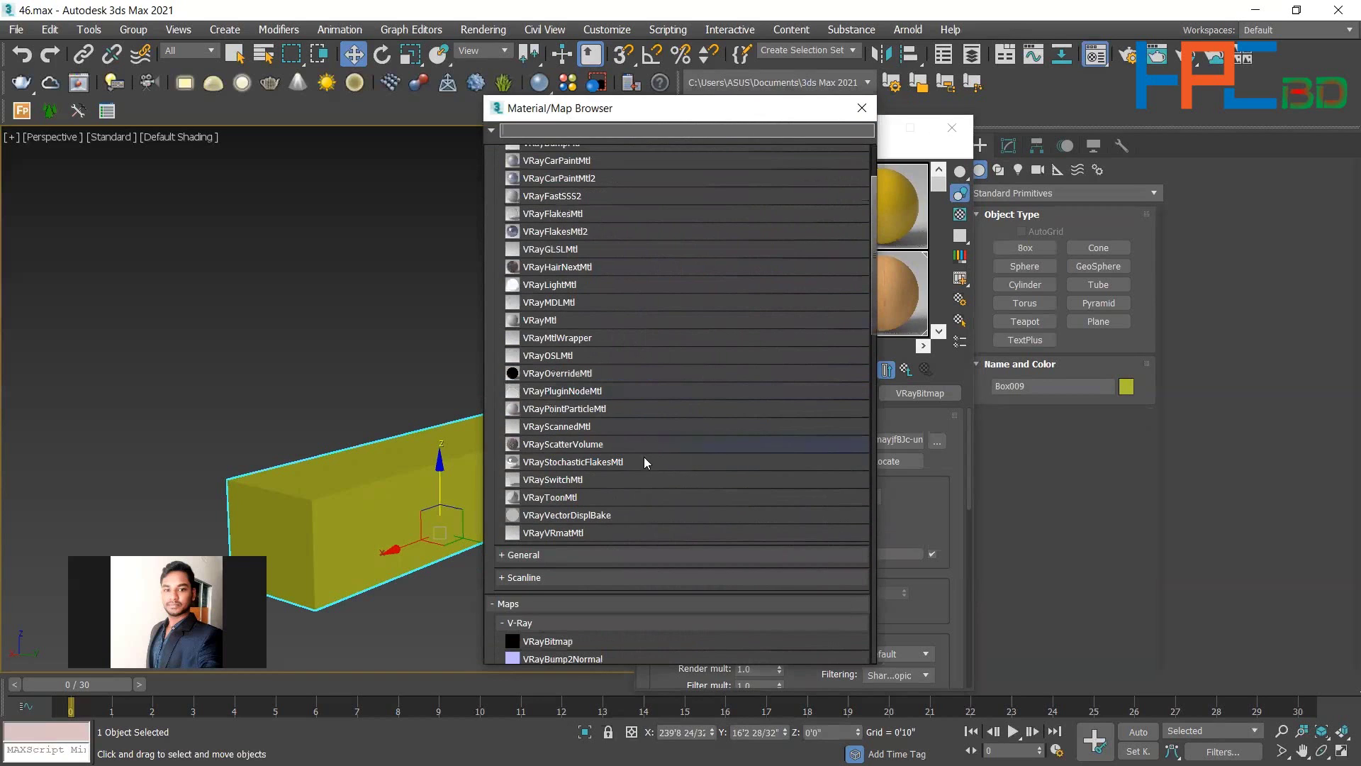
pyautogui.scroll(3, 603, 239)
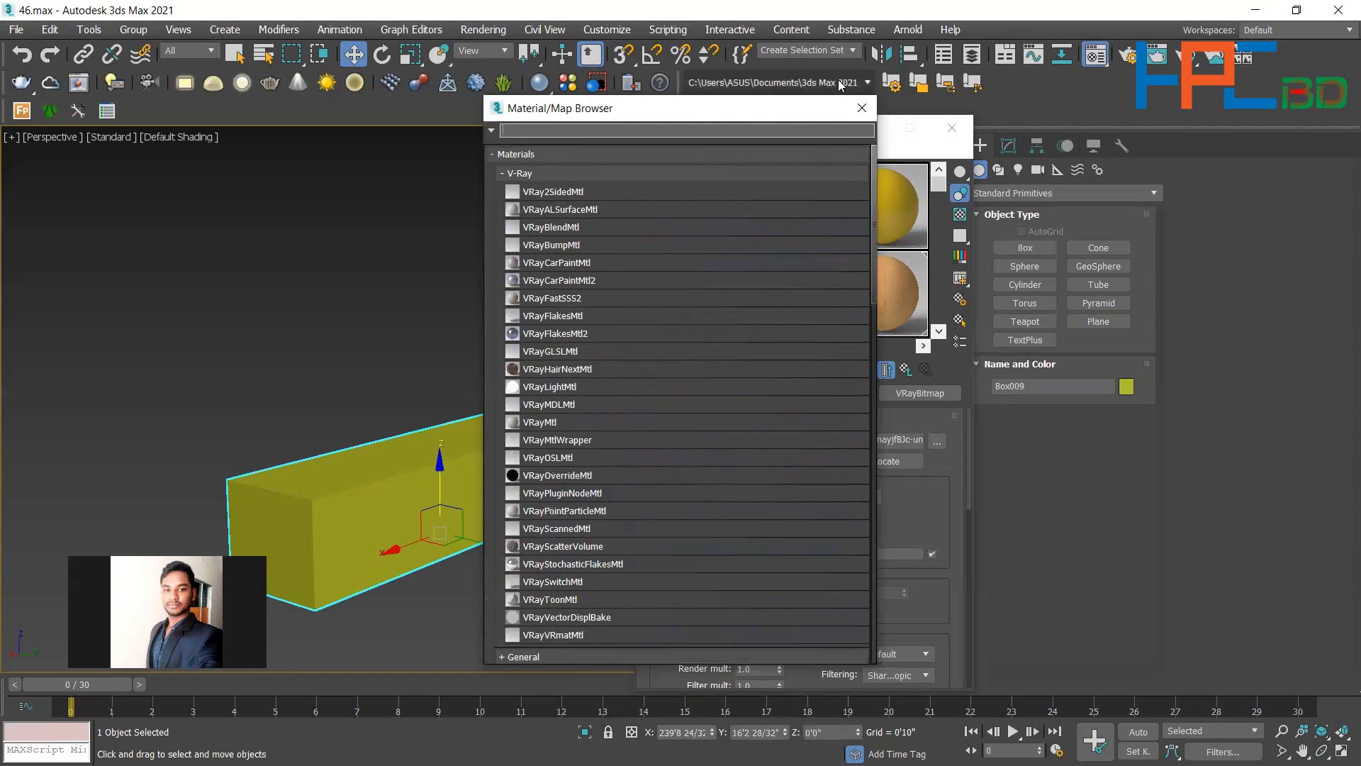
pyautogui.click(862, 108)
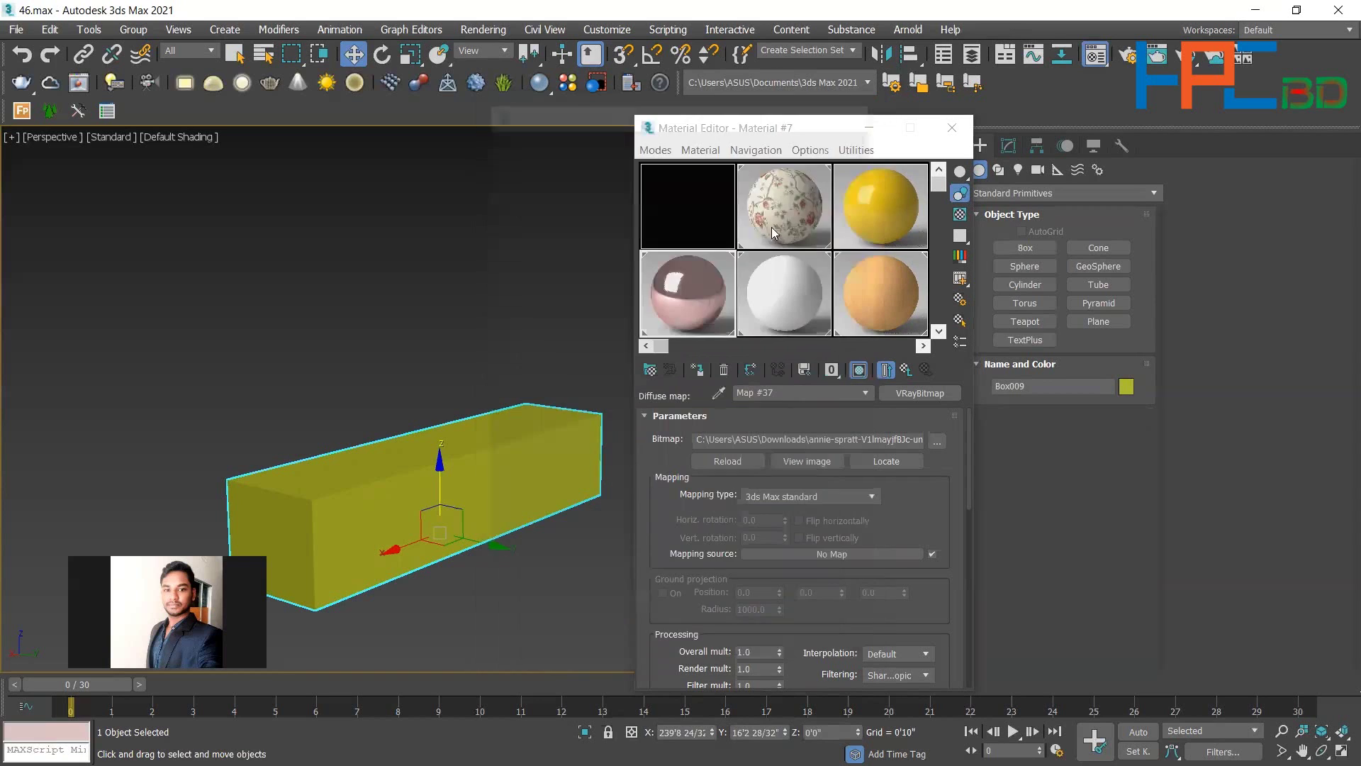
pyautogui.click(796, 391)
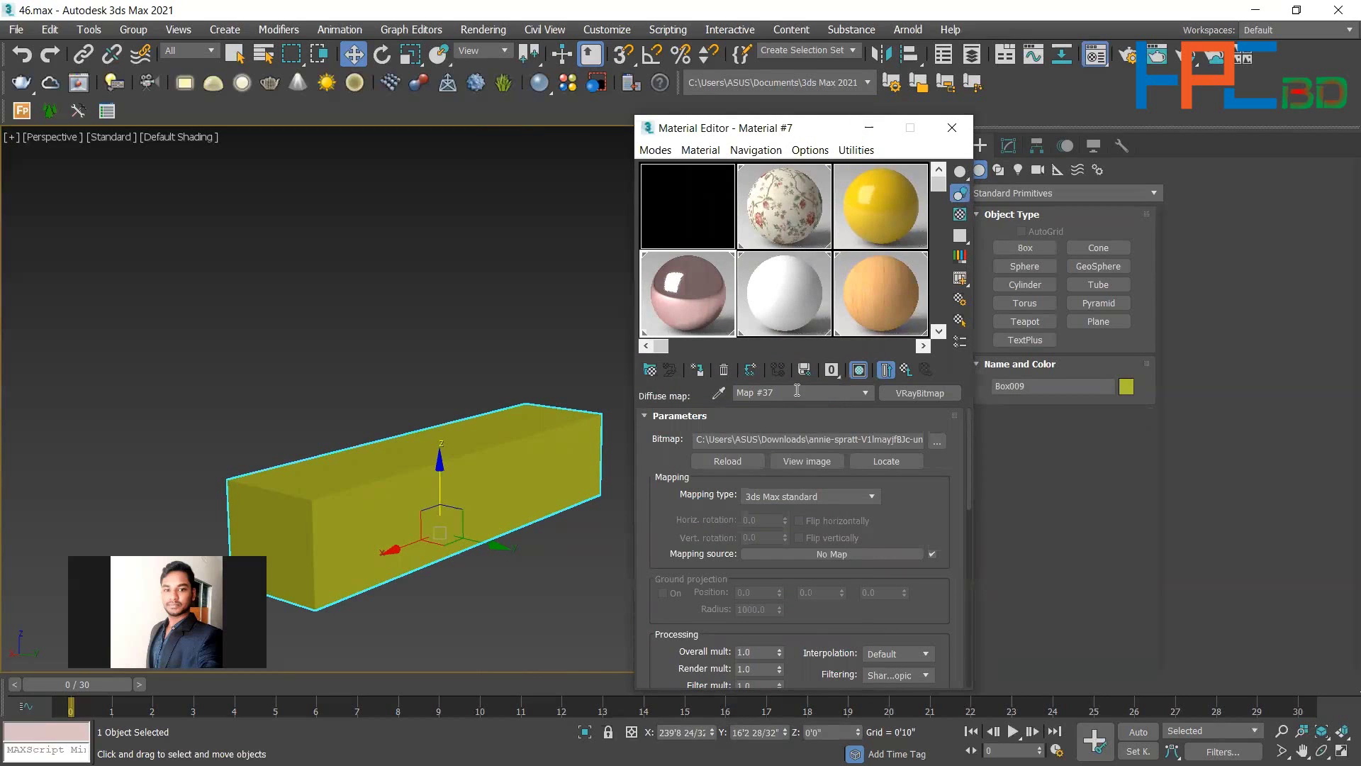
pyautogui.press('BackSpace')
pyautogui.press('BackSpace')
pyautogui.press('BackSpace')
pyautogui.press('BackSpace')
pyautogui.press('BackSpace')
pyautogui.press('BackSpace')
pyautogui.press('BackSpace')
# Rename the plain white V-Ray material "light material" and view the material types available for it.
pyautogui.click(792, 299)
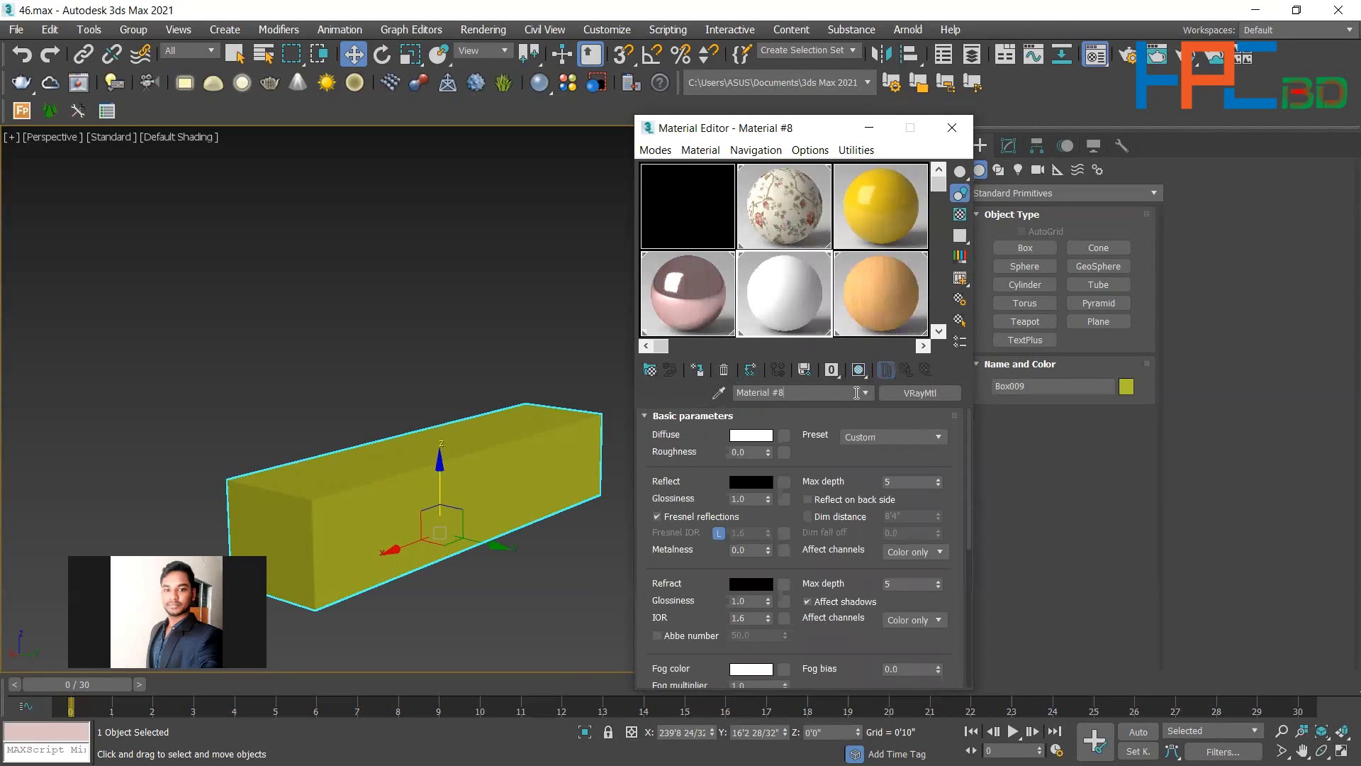
pyautogui.moveTo(825, 392); pyautogui.dragTo(736, 394)
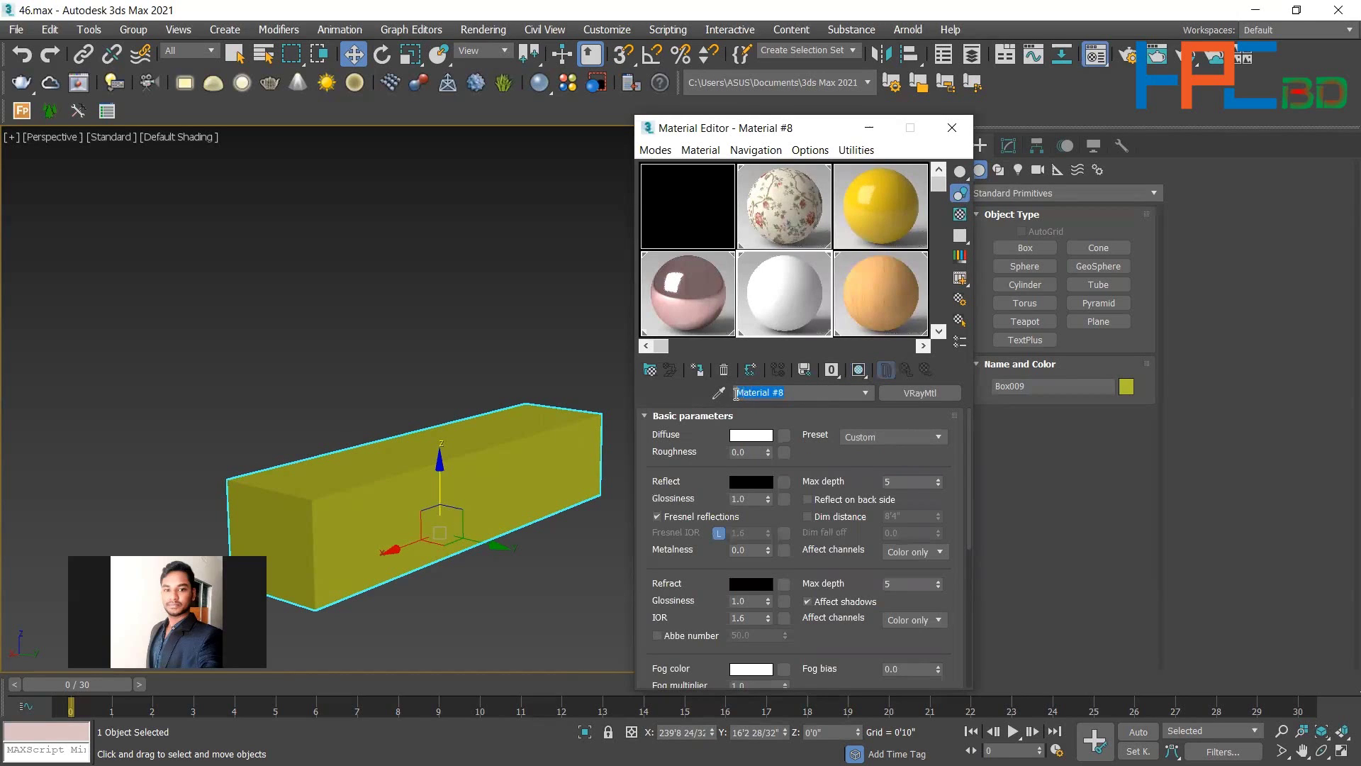
pyautogui.press('BackSpace')
pyautogui.write('Iight')
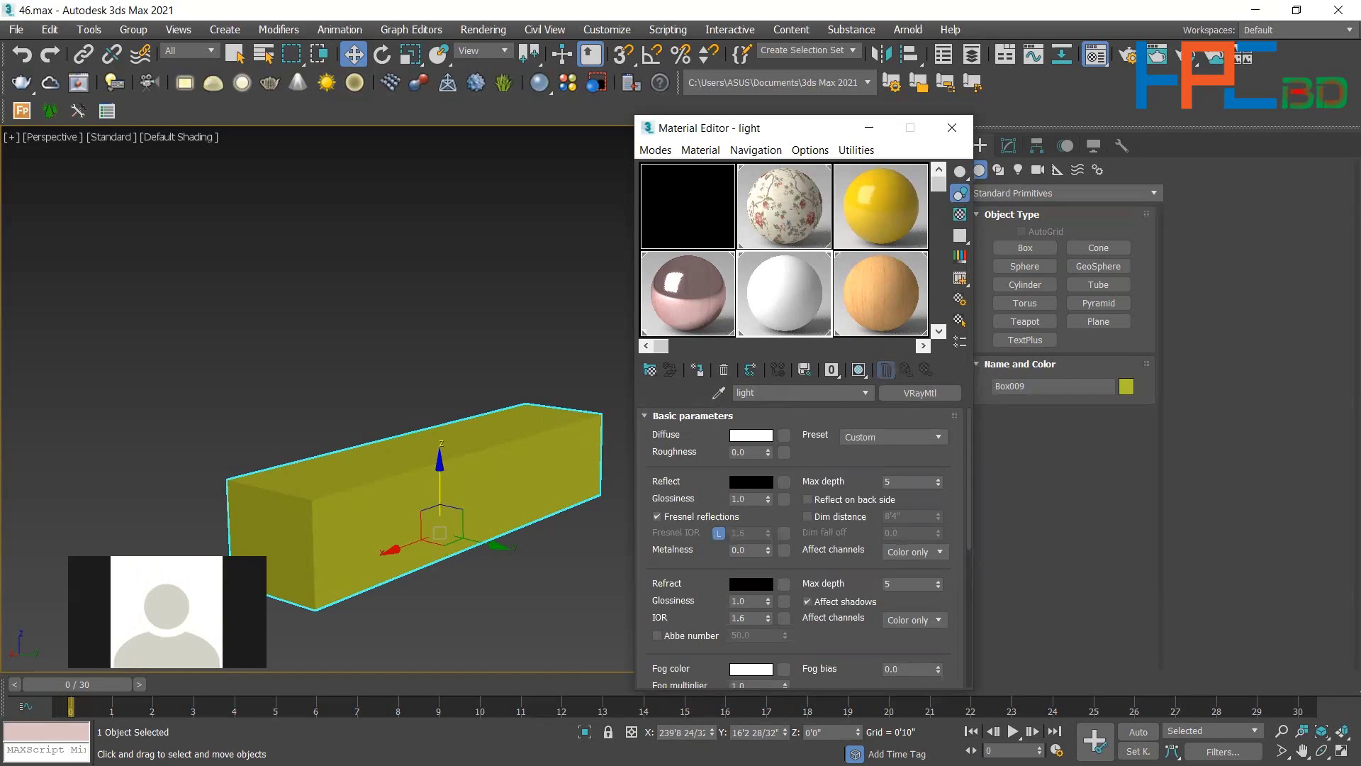
pyautogui.write('mat')
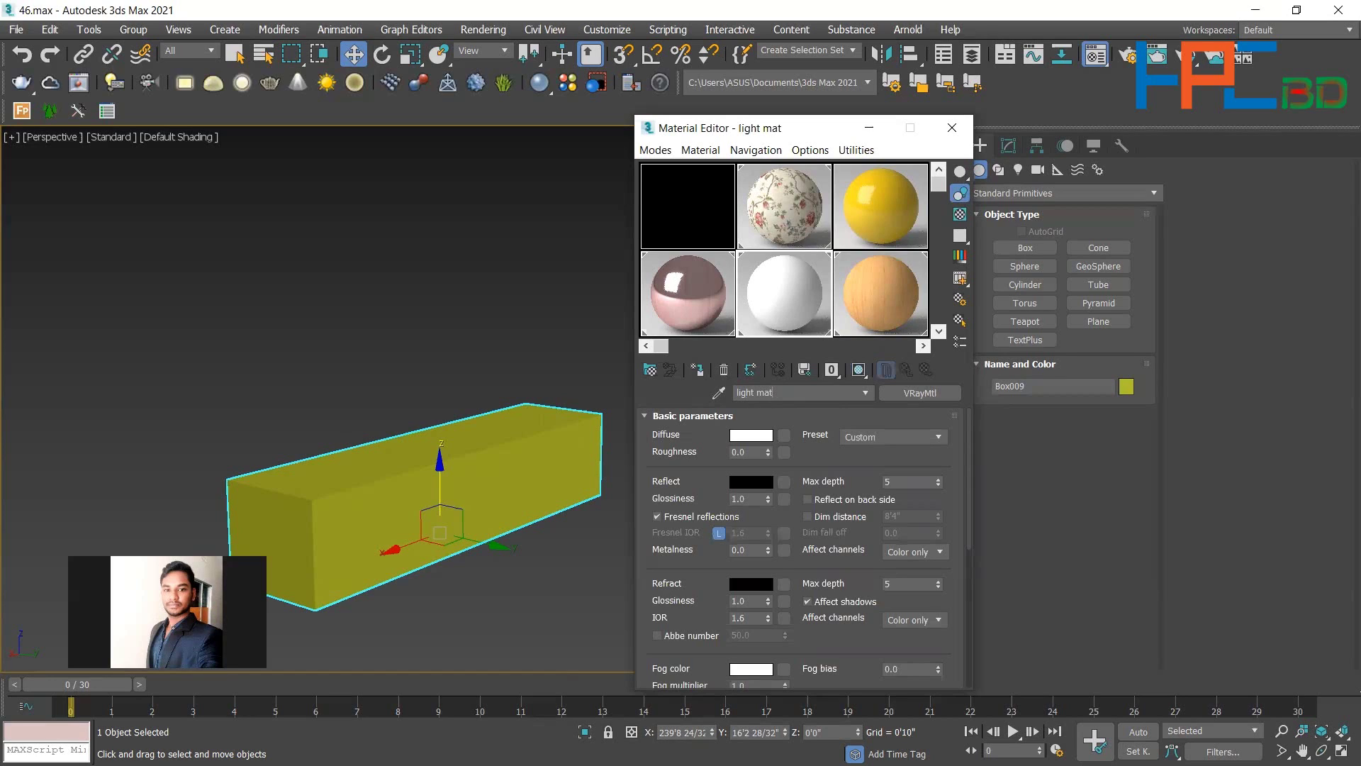
pyautogui.write('erial')
pyautogui.hotkey('ctrl', 'z')
pyautogui.write('light m')
pyautogui.click(923, 394)
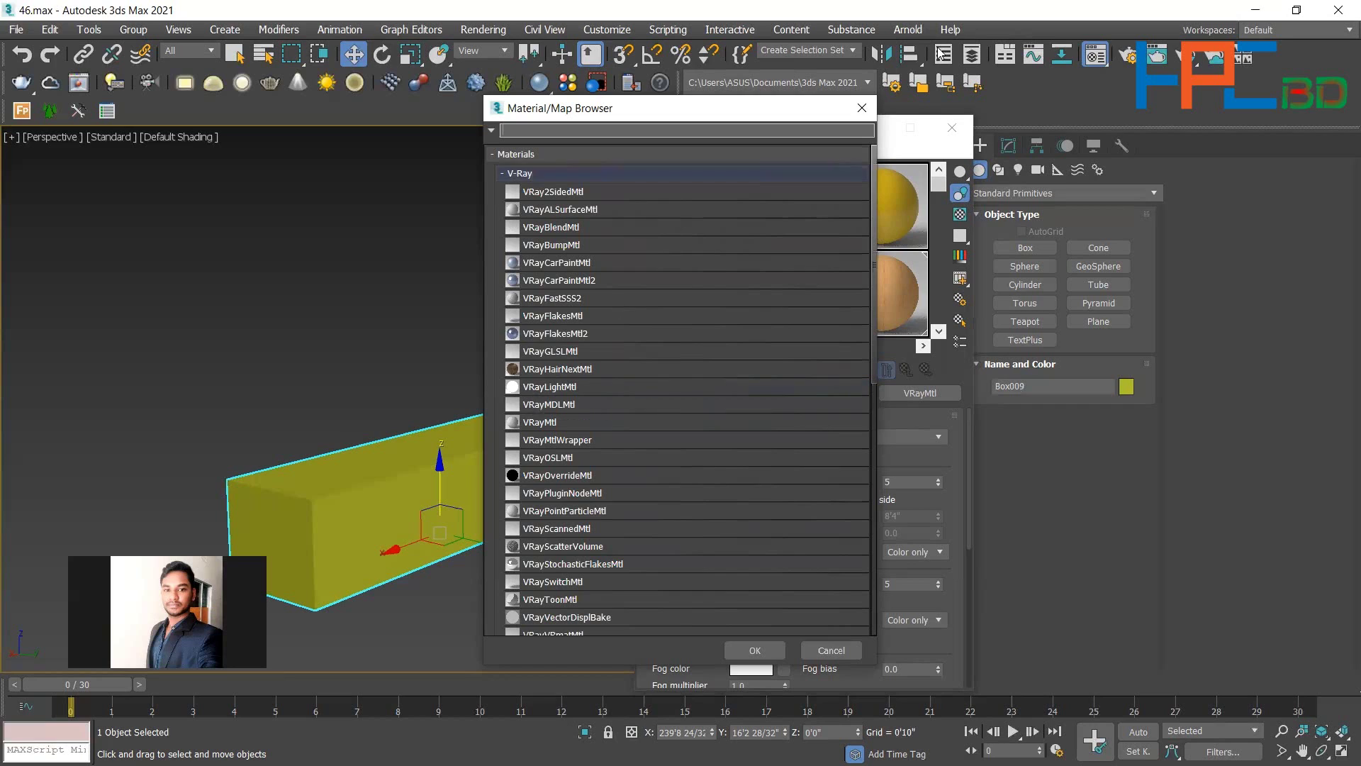
pyautogui.click(862, 106)
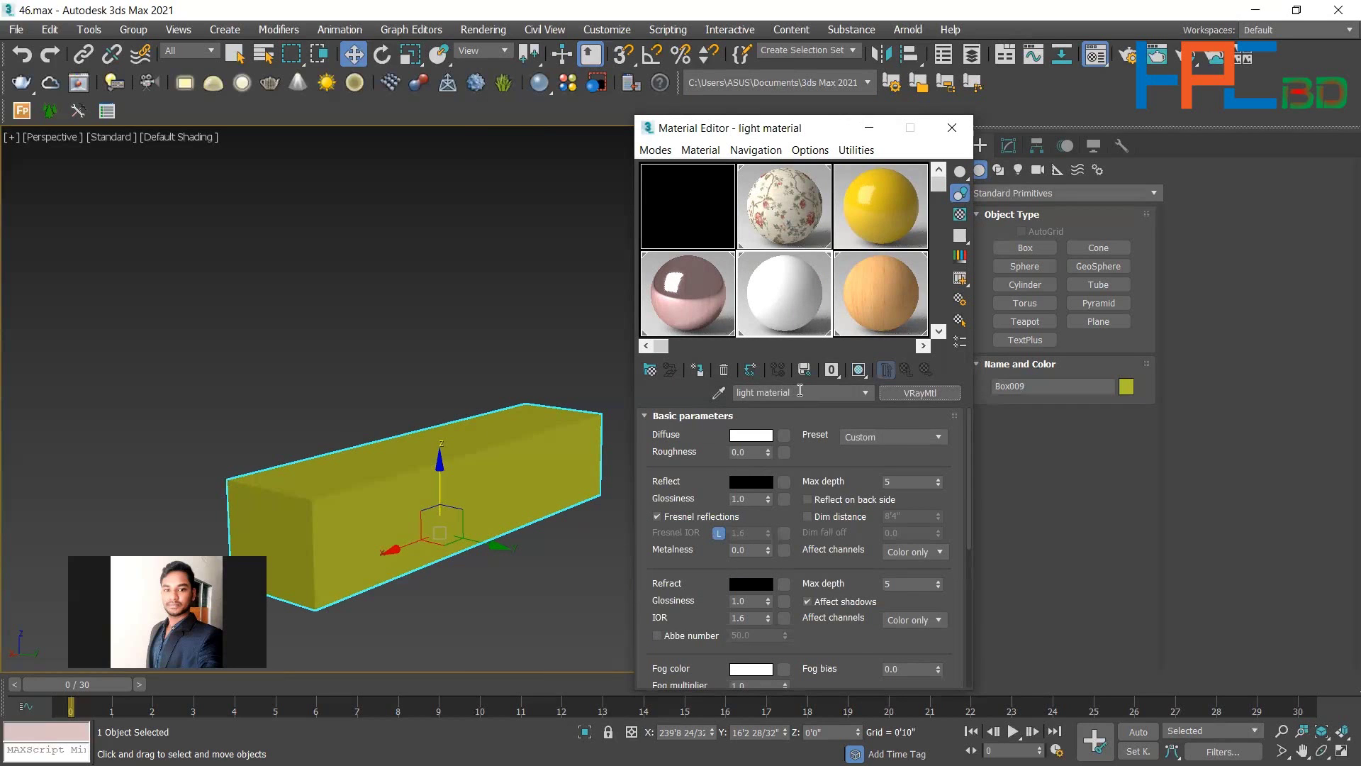
# Change "light material" to the VRayLightMtl type and assign it to the selected box outside the room.
pyautogui.click(920, 395)
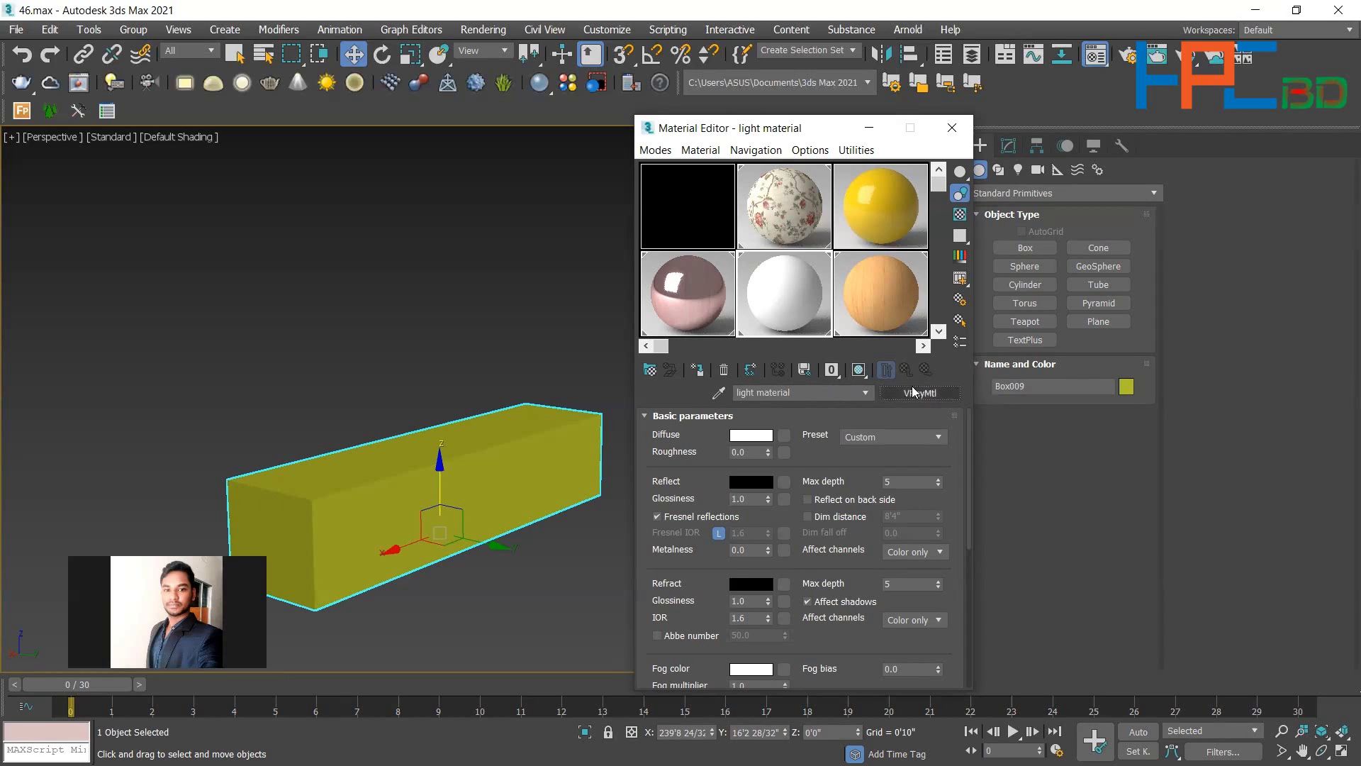
pyautogui.click(923, 396)
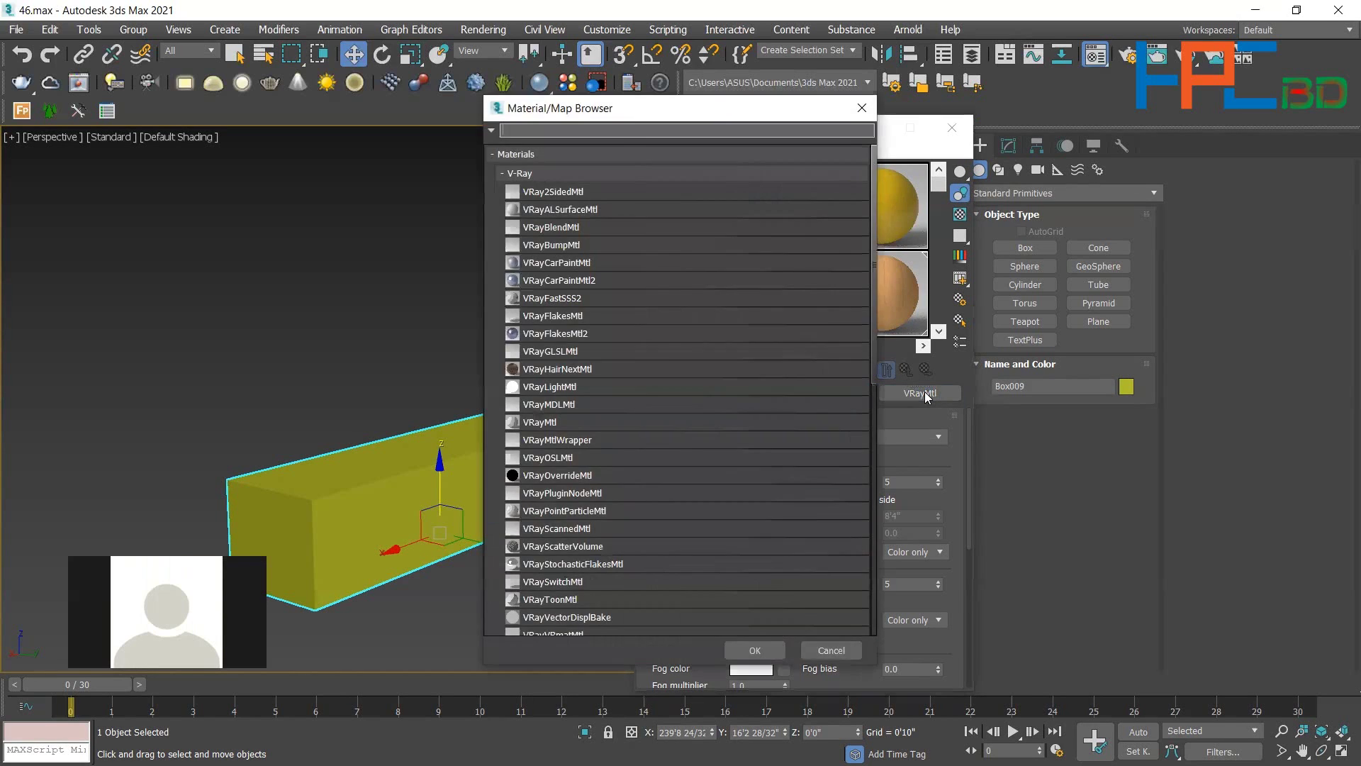
pyautogui.click(544, 387)
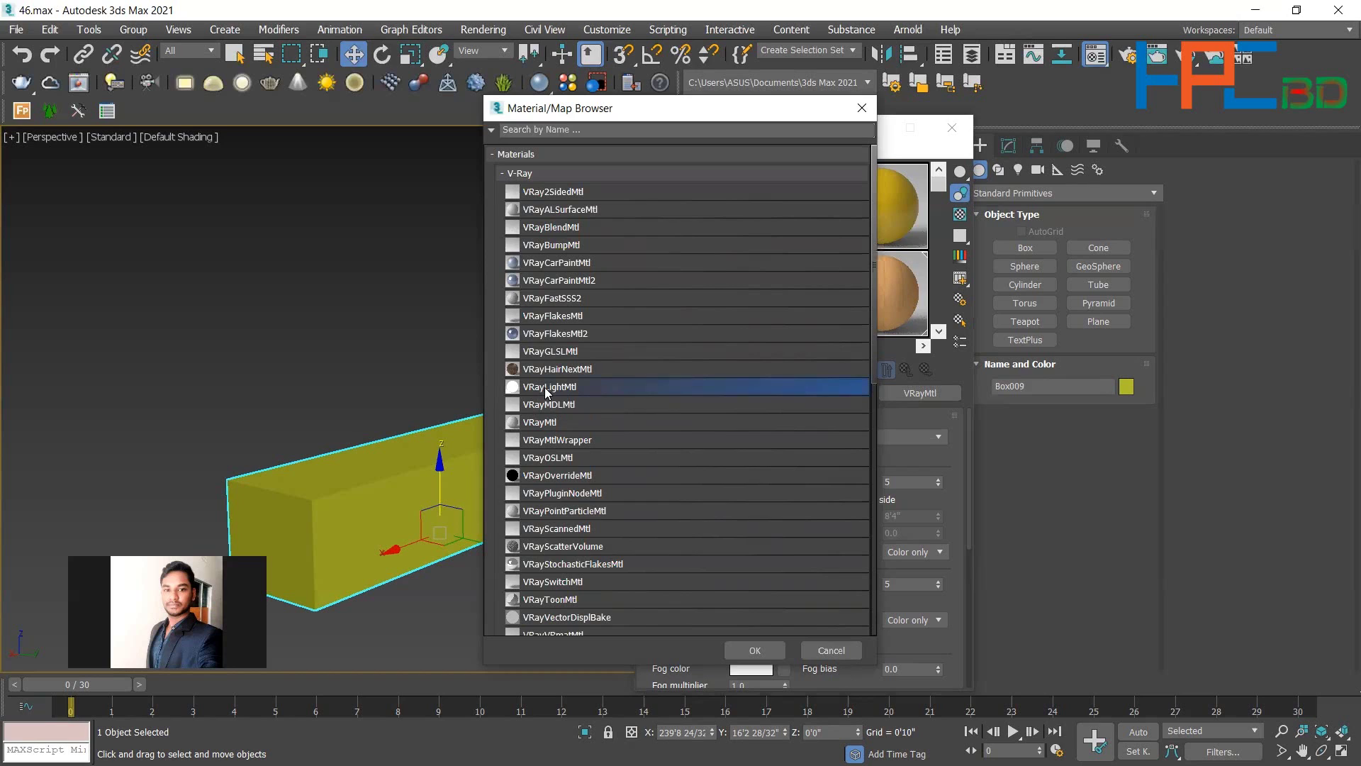
pyautogui.click(737, 649)
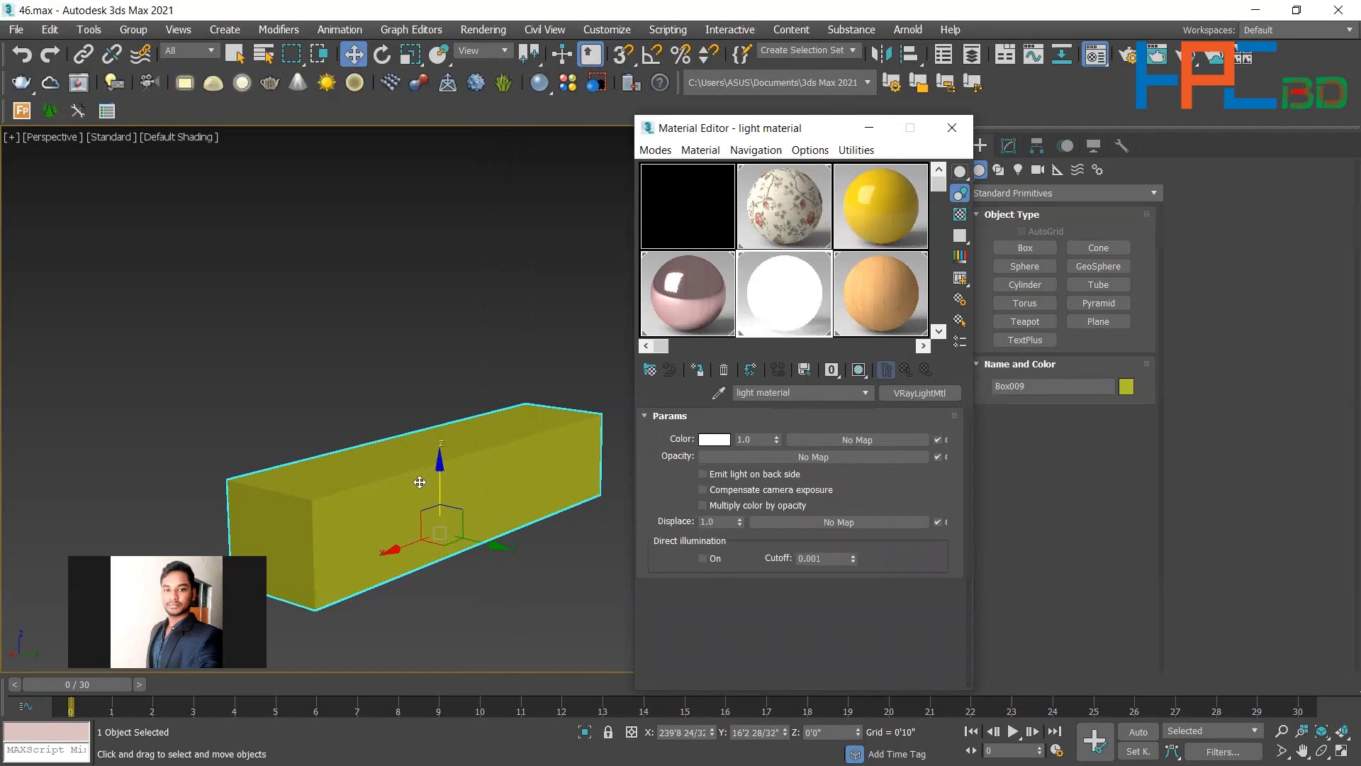
pyautogui.click(699, 370)
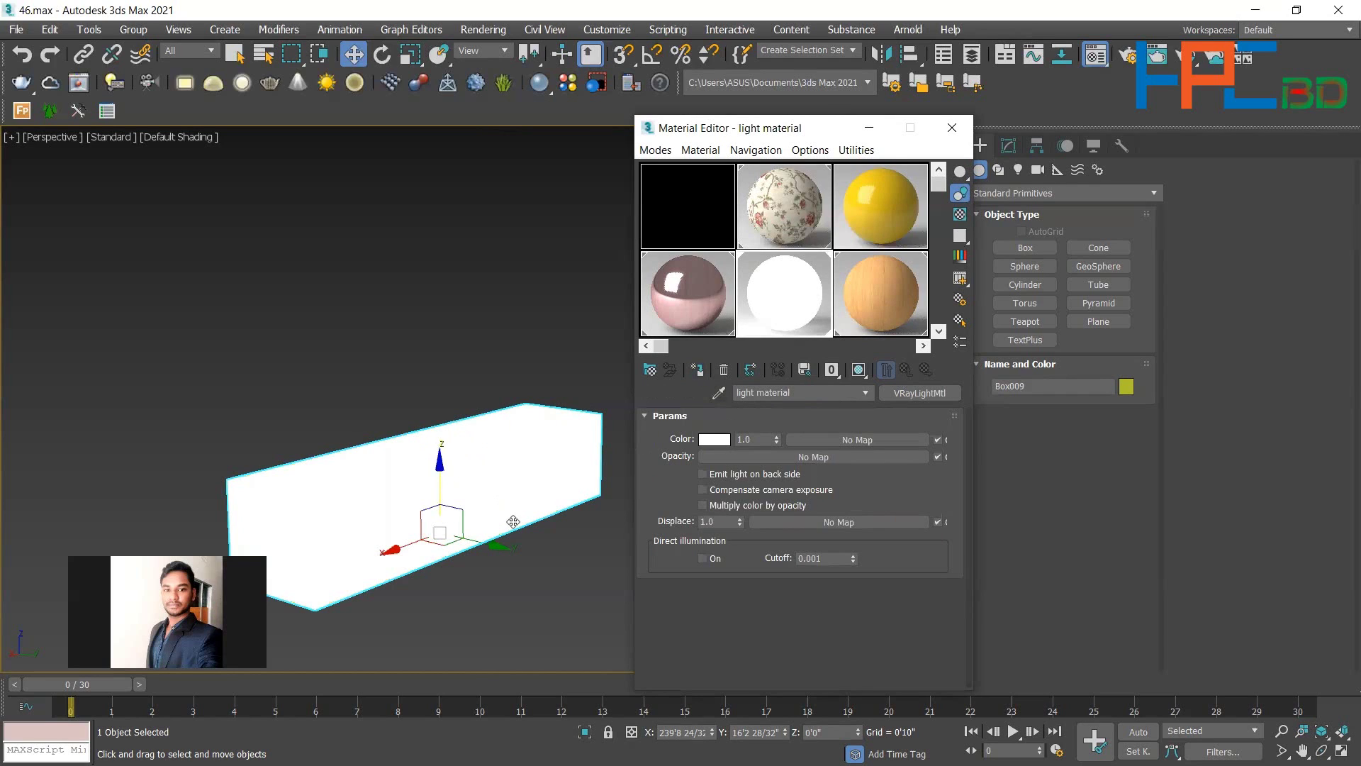
pyautogui.moveTo(513, 522); pyautogui.dragTo(425, 337, button='middle')
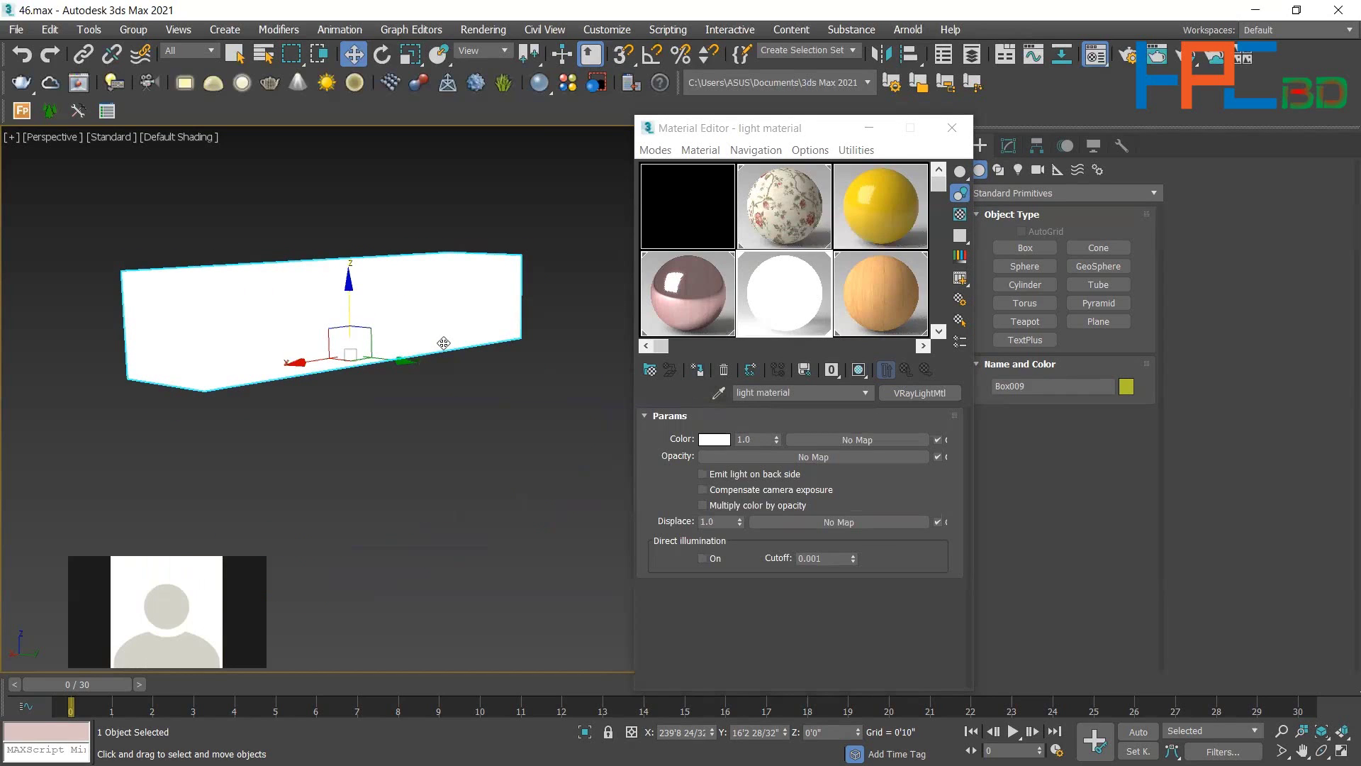
pyautogui.keyDown('alt'); pyautogui.moveTo(475, 376); pyautogui.dragTo(587, 271, button='middle'); pyautogui.keyUp('alt')
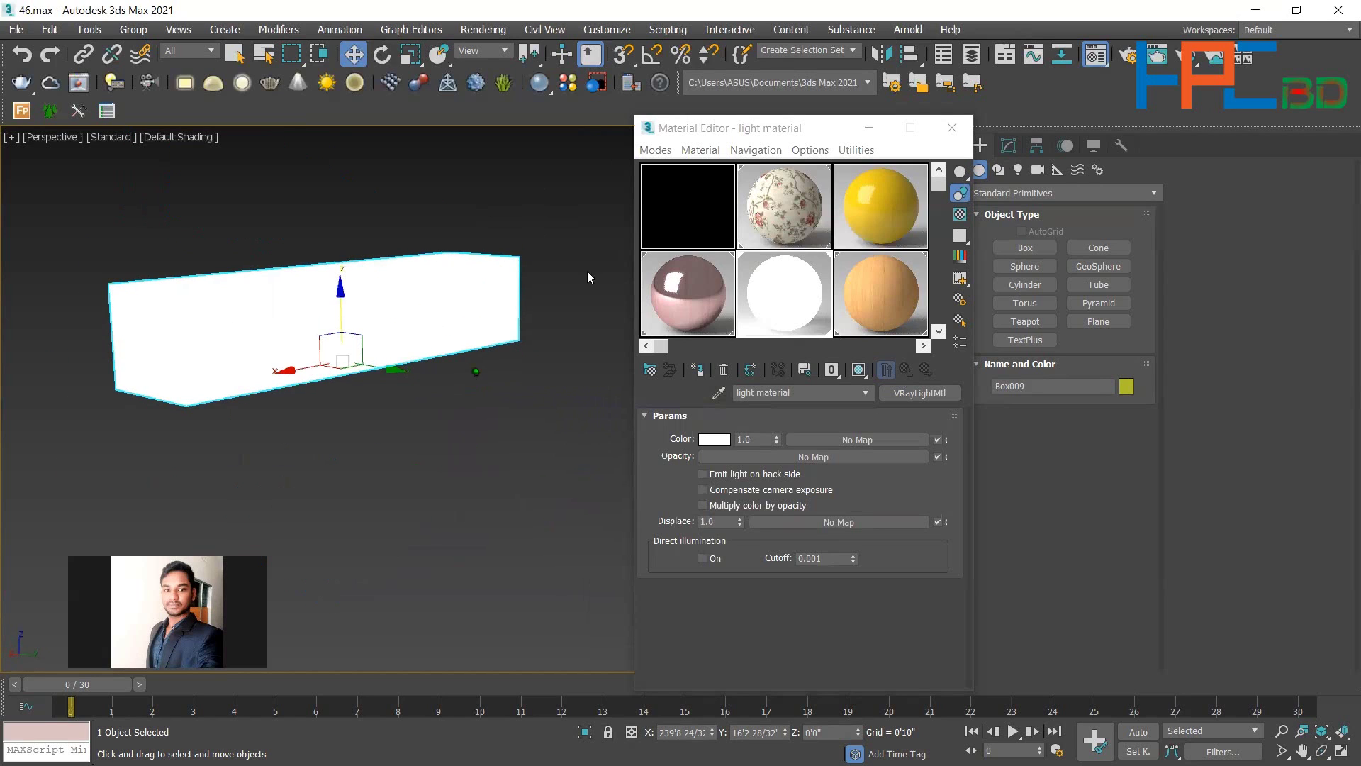
pyautogui.click(951, 125)
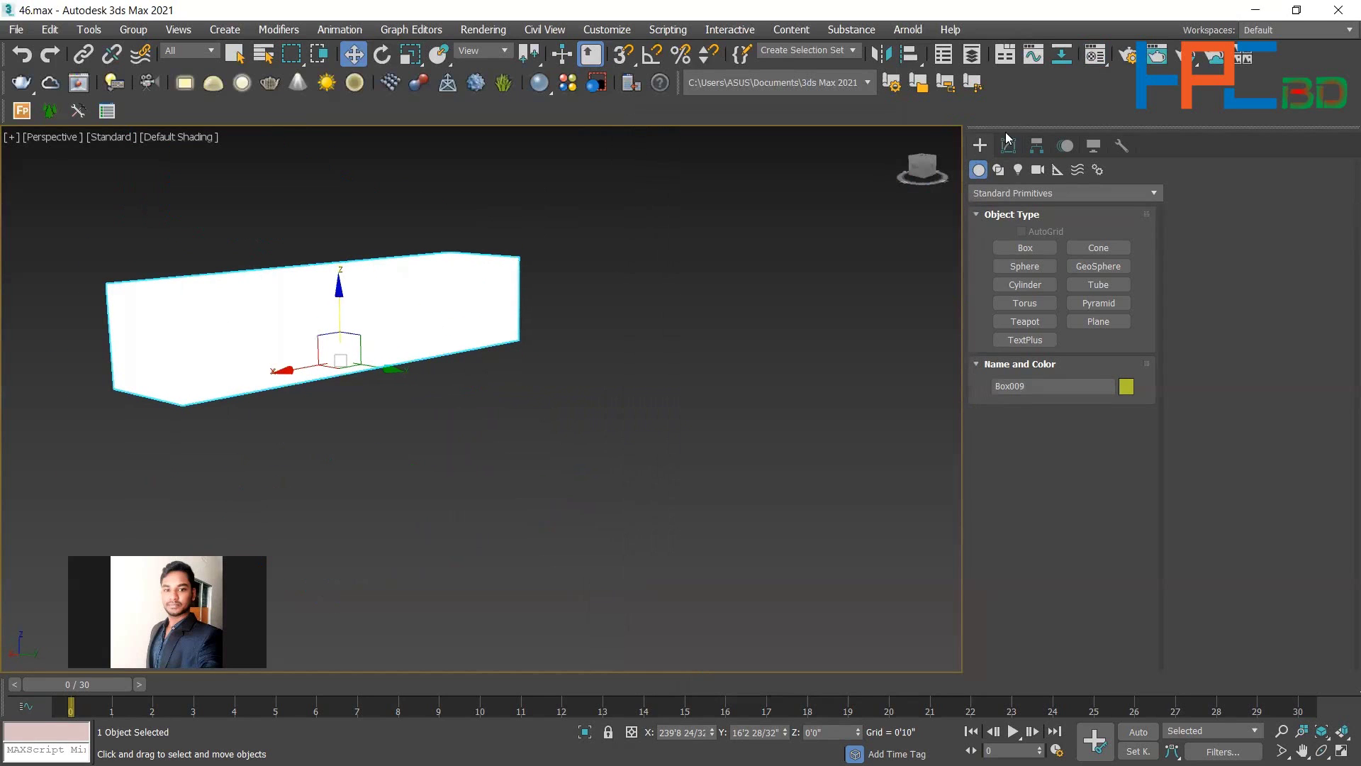
# Delete the white test box from the empty space outside the room.
pyautogui.scroll(-6, 459, 366)
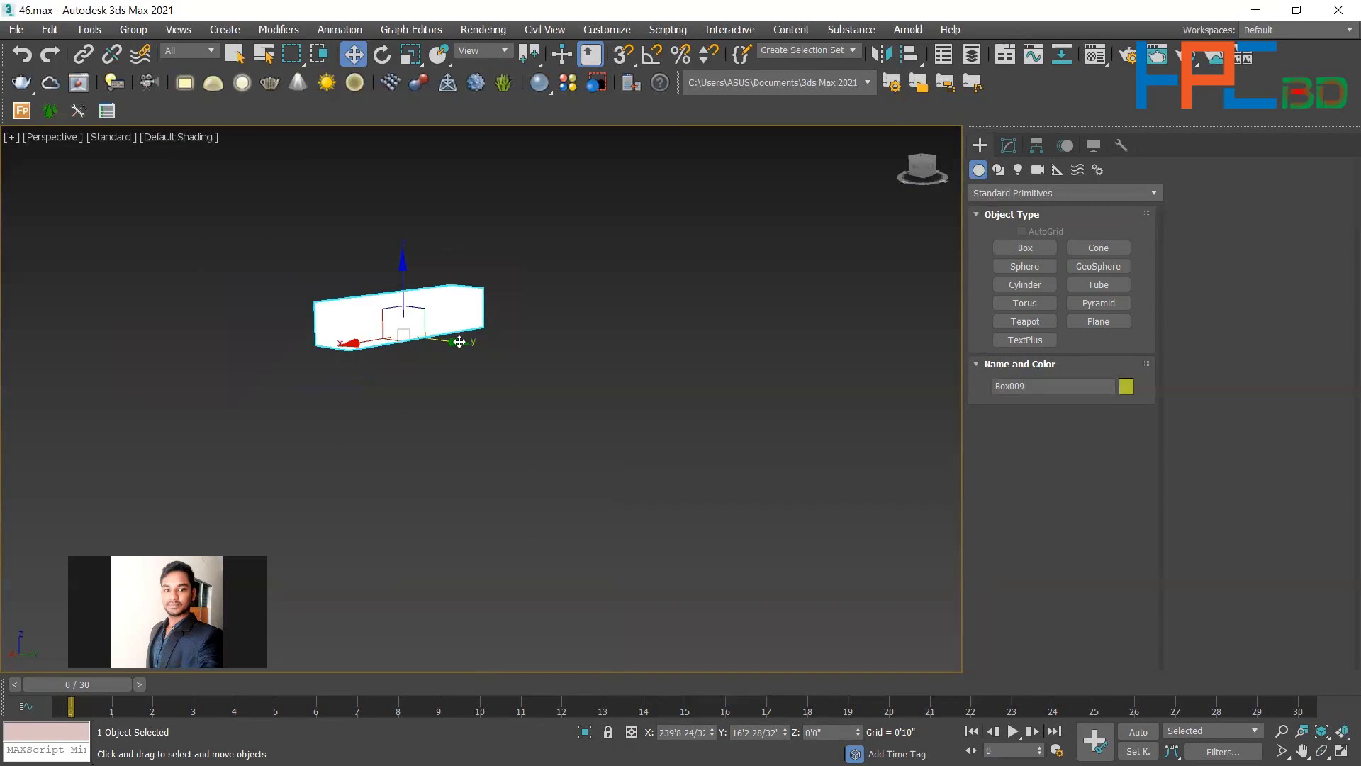
pyautogui.scroll(6, 459, 366)
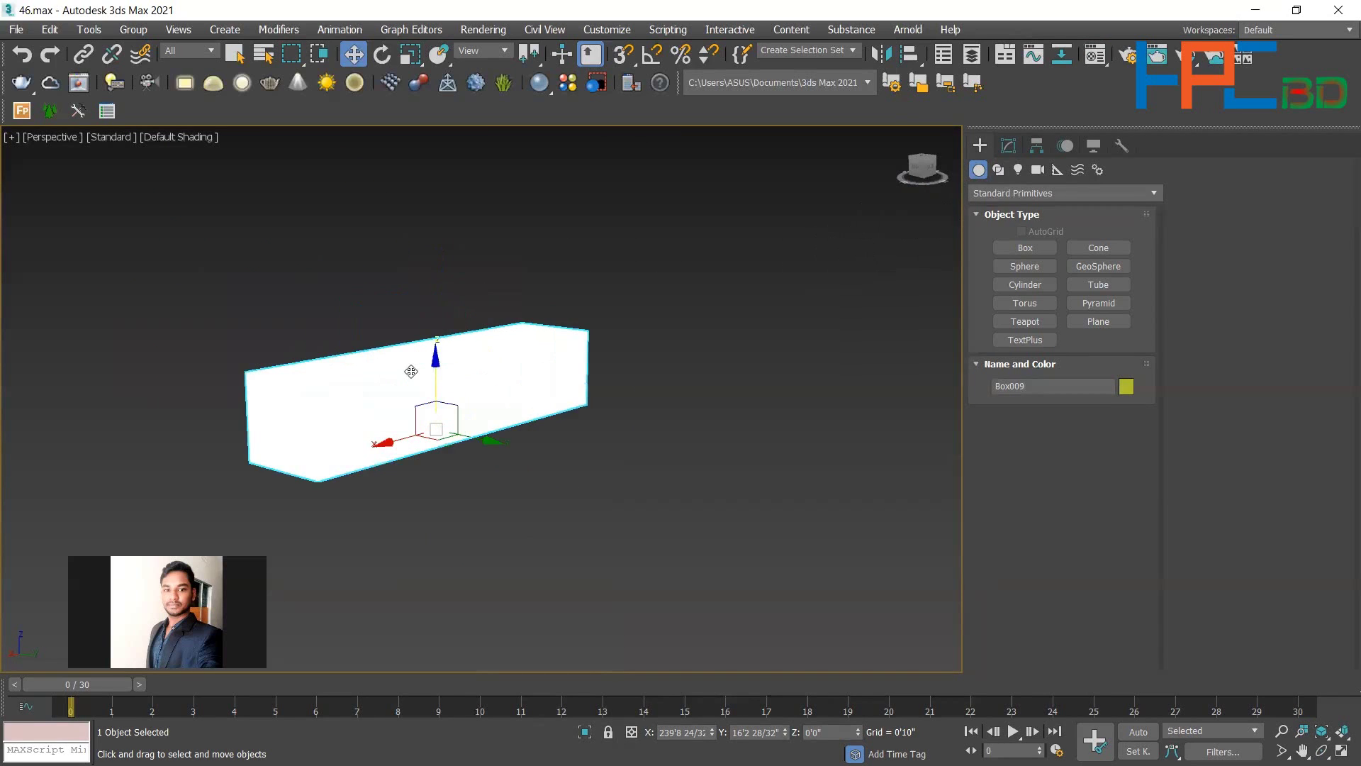
pyautogui.scroll(-2, 395, 381)
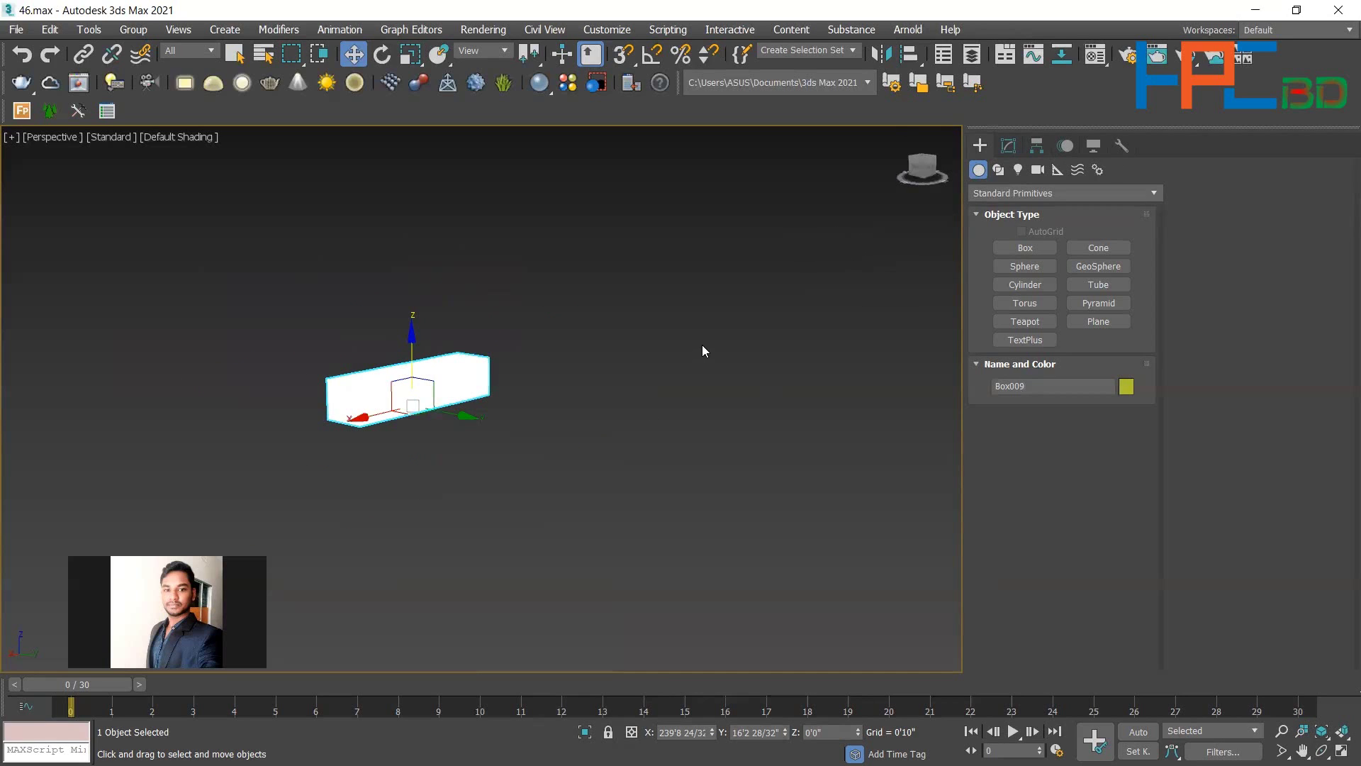
pyautogui.press('Delete')
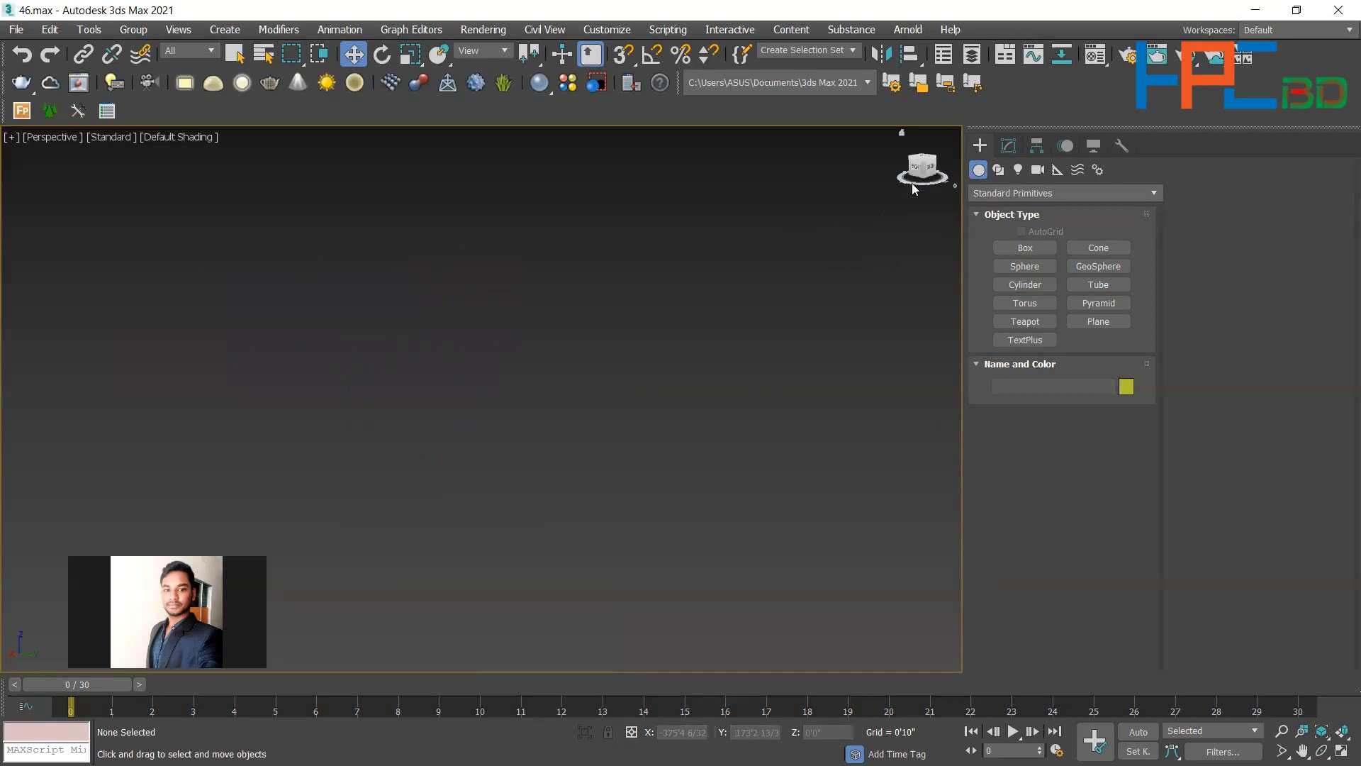
pyautogui.click(998, 170)
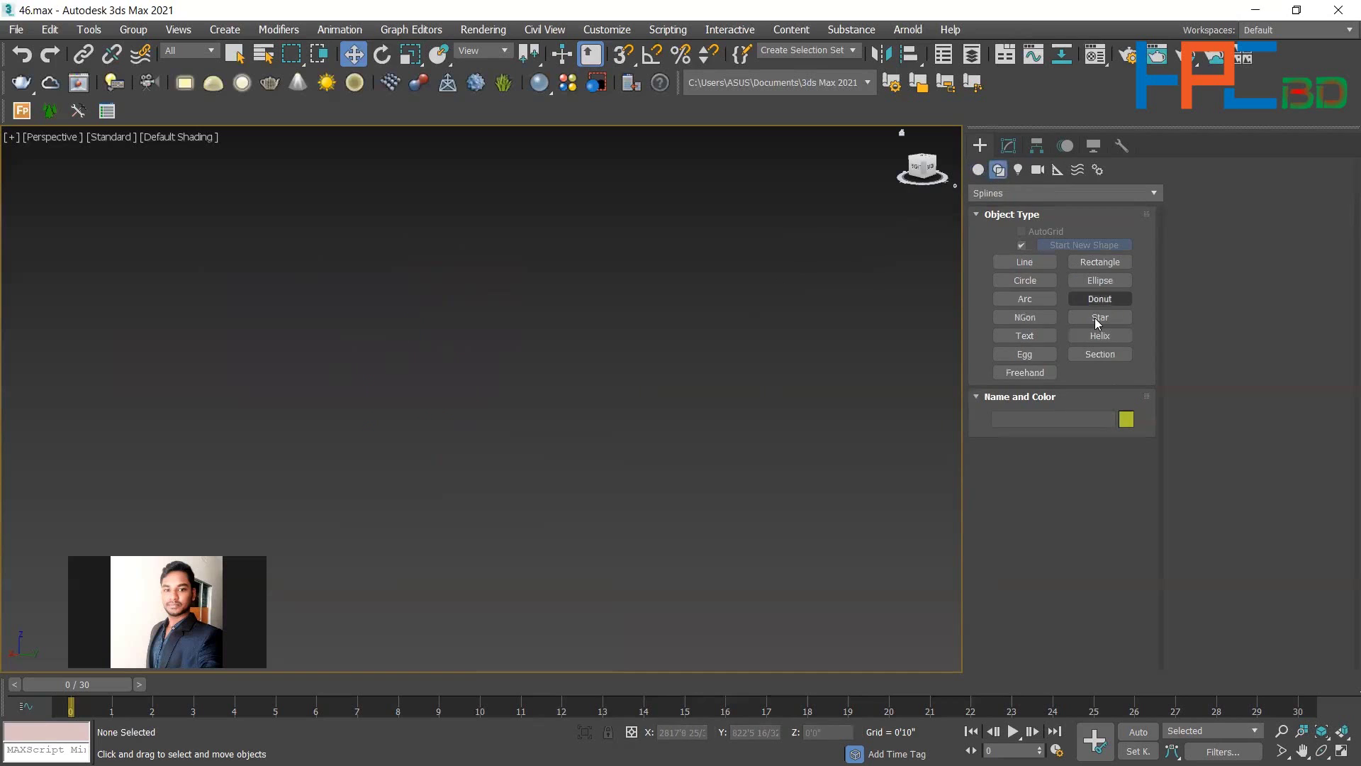
pyautogui.click(1032, 281)
pyautogui.moveTo(505, 340)
pyautogui.mouseDown()
pyautogui.moveTo(522, 359)
pyautogui.moveTo(520, 344)
pyautogui.mouseUp()
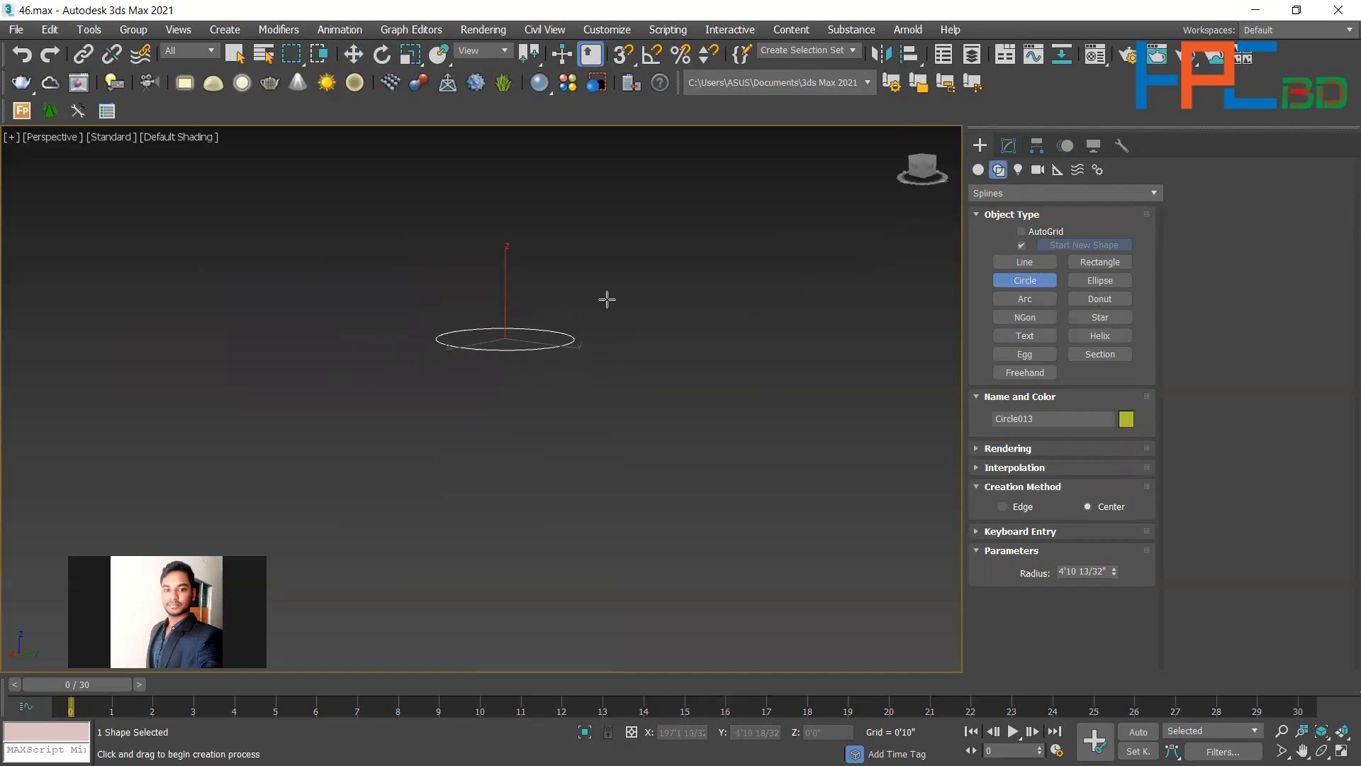
pyautogui.hotkey('ctrl', 'z')
pyautogui.rightClick(649, 292)
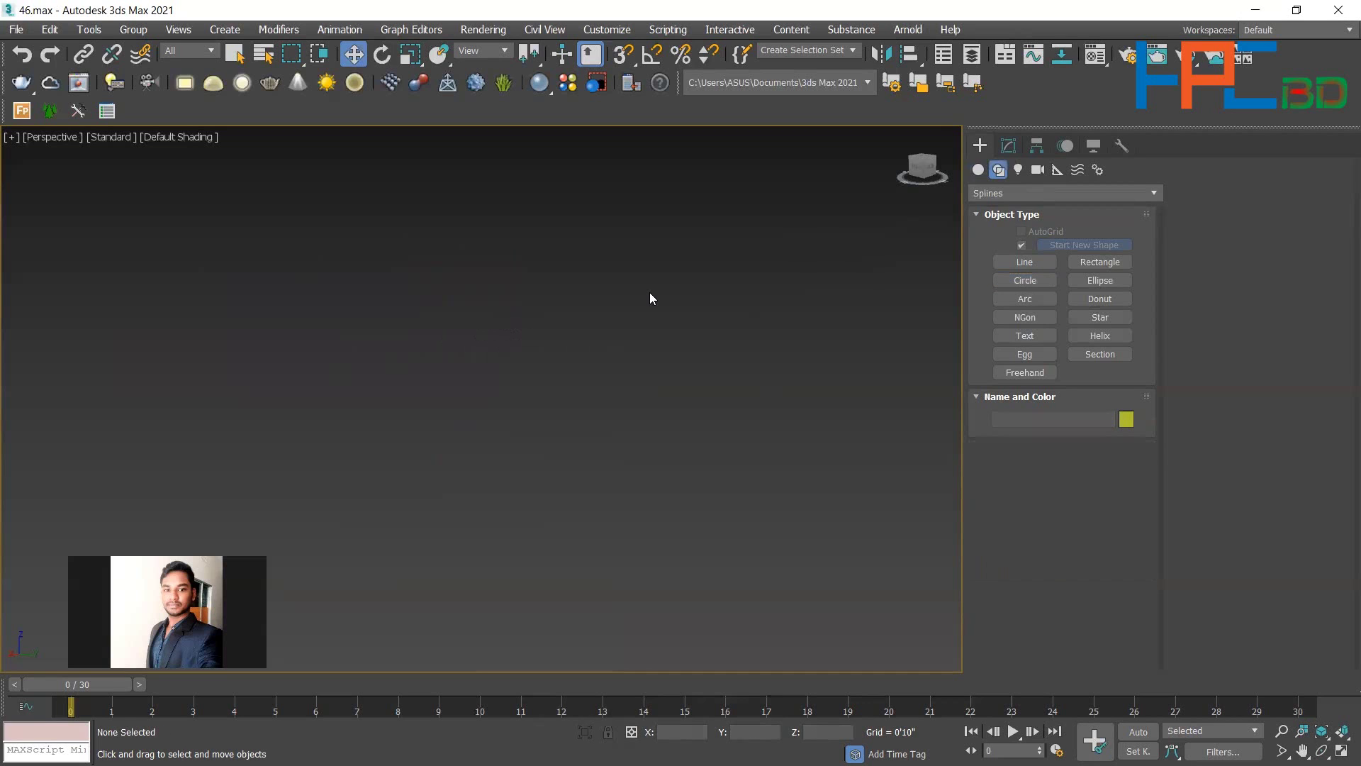
# Draw a cylinder about 2'10" in radius and 1'10" high beside the room in the Top view.
pyautogui.hotkey('alt', 'w')
pyautogui.scroll(-4, 604, 291)
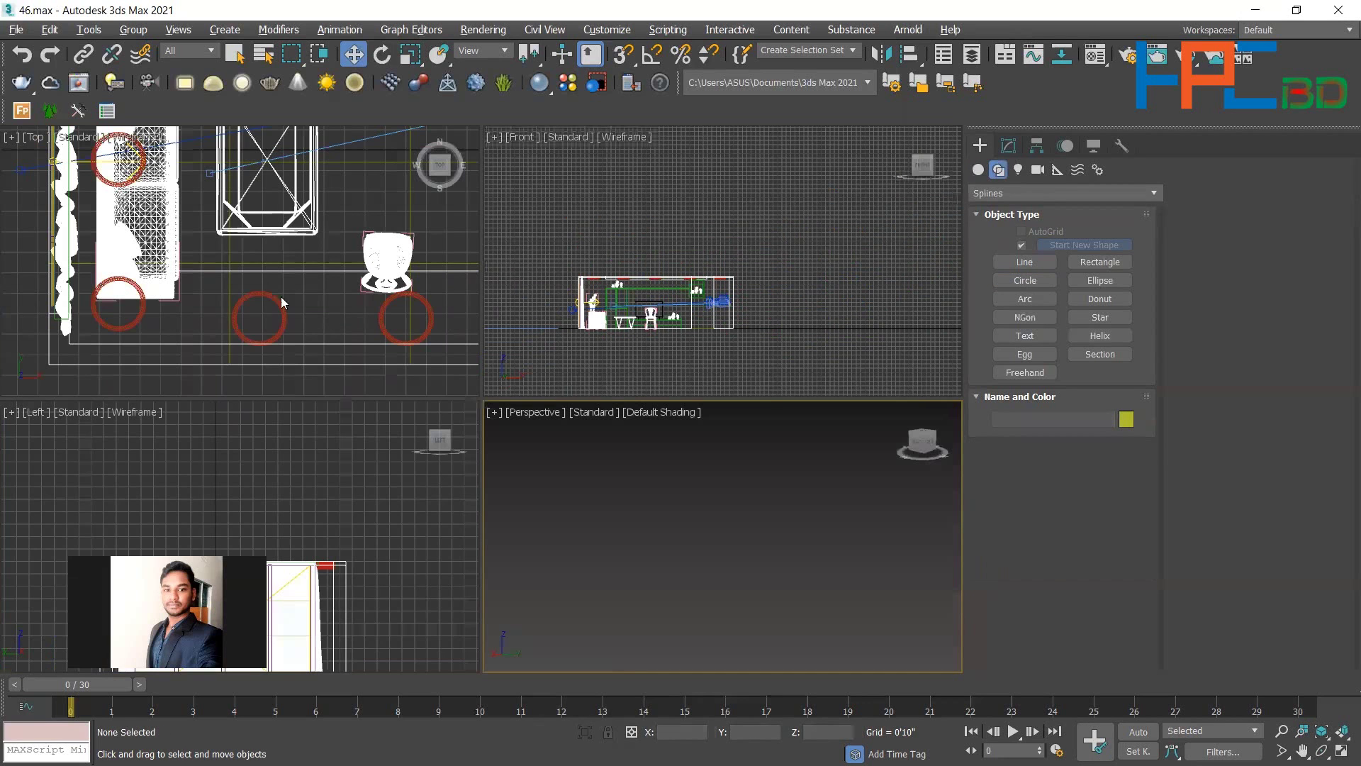
pyautogui.scroll(-5, 298, 333)
pyautogui.moveTo(1309, 334); pyautogui.dragTo(1336, 317, button='middle')
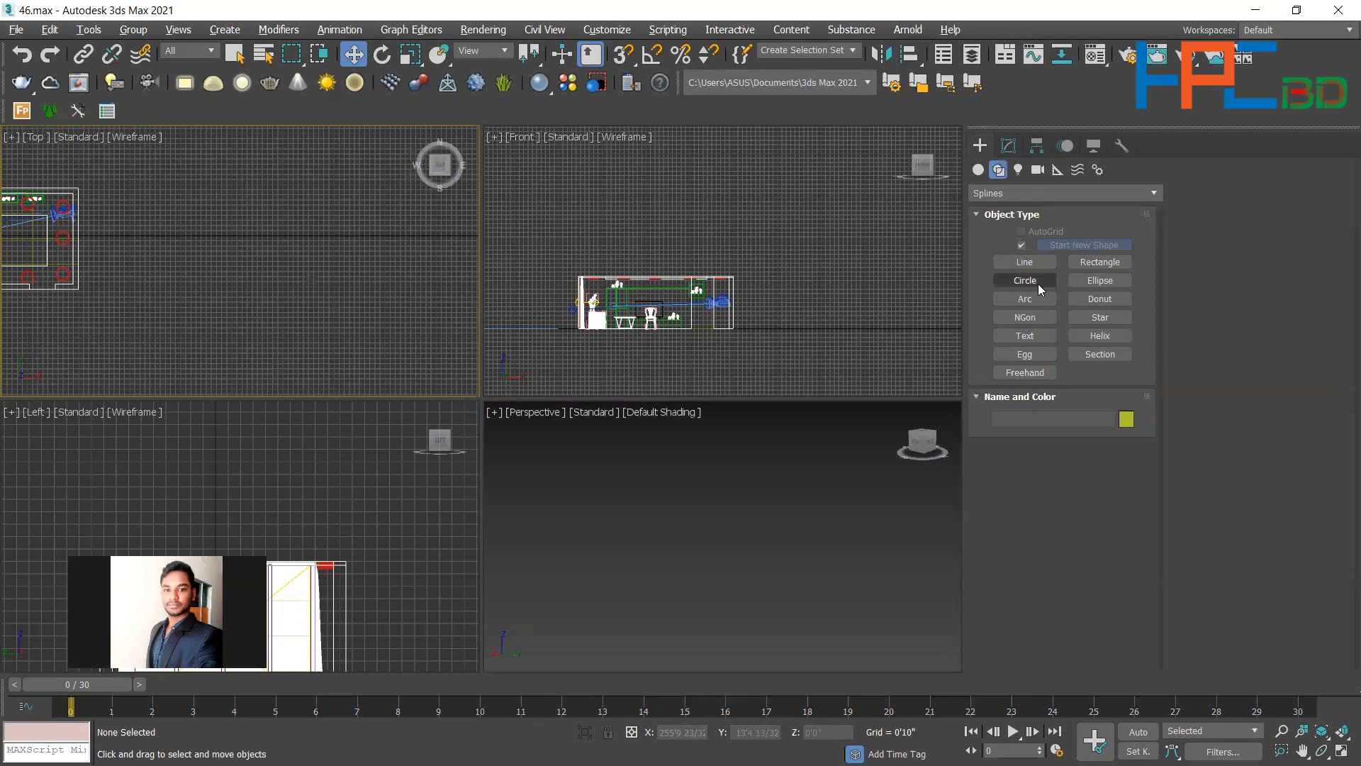
pyautogui.click(978, 170)
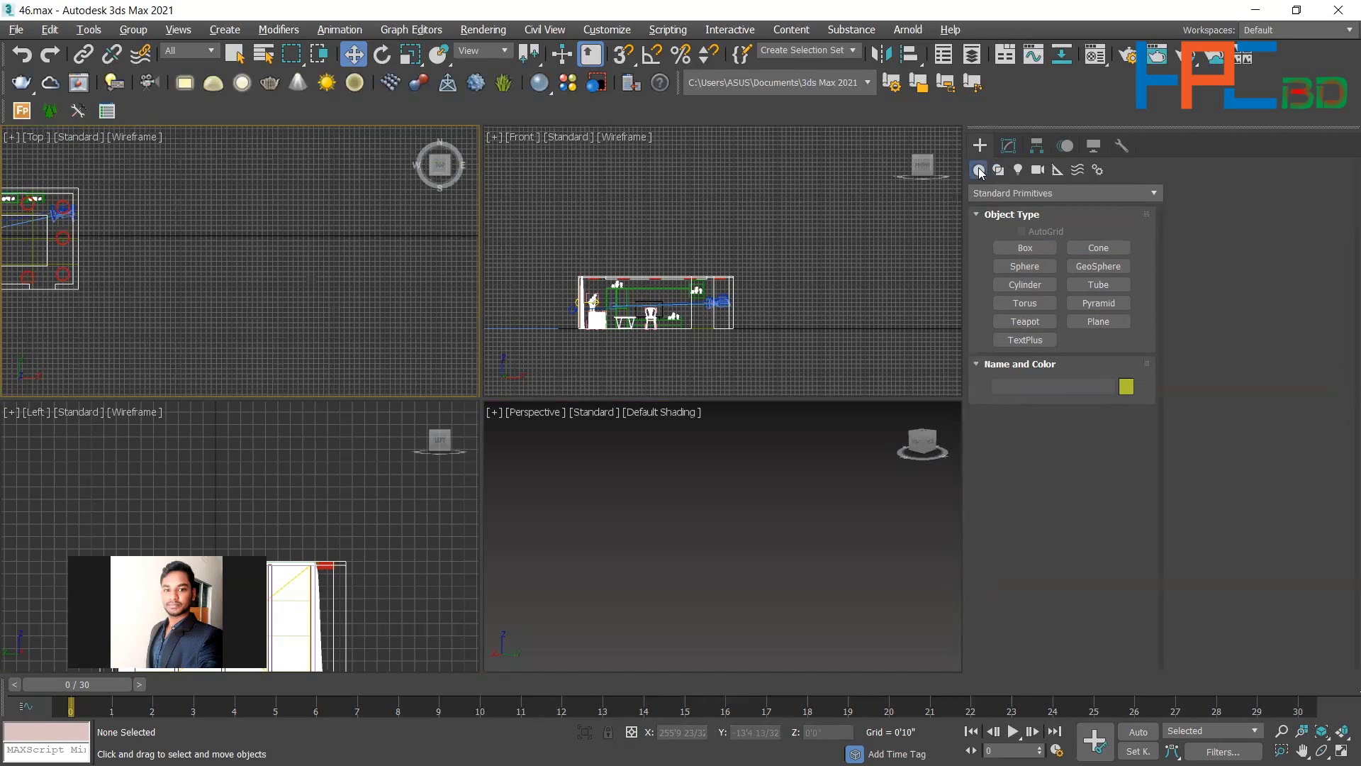
pyautogui.click(1029, 287)
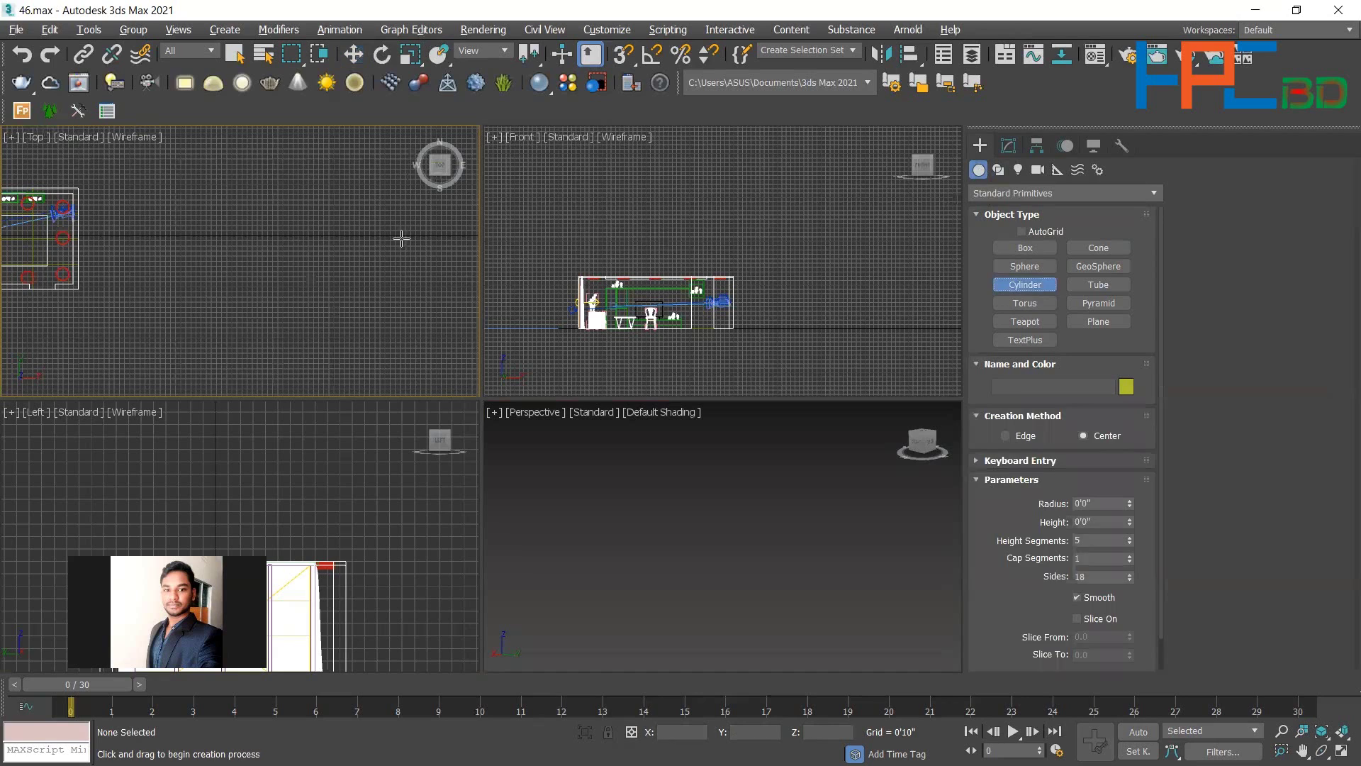
pyautogui.moveTo(281, 245); pyautogui.dragTo(298, 244)
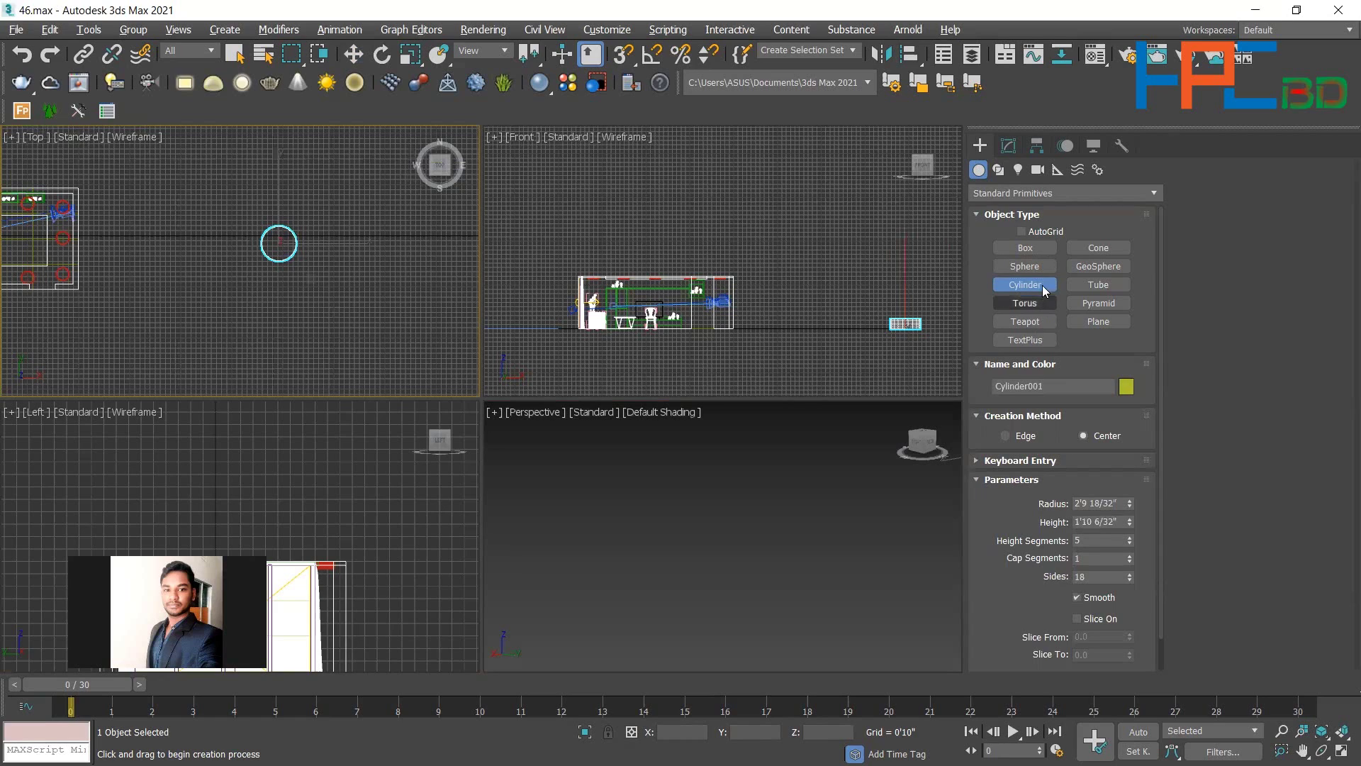
# Draw a circle spline about 3'8" in radius around the cylinder in the Top view, starting from the cylinder's centre.
pyautogui.click(997, 170)
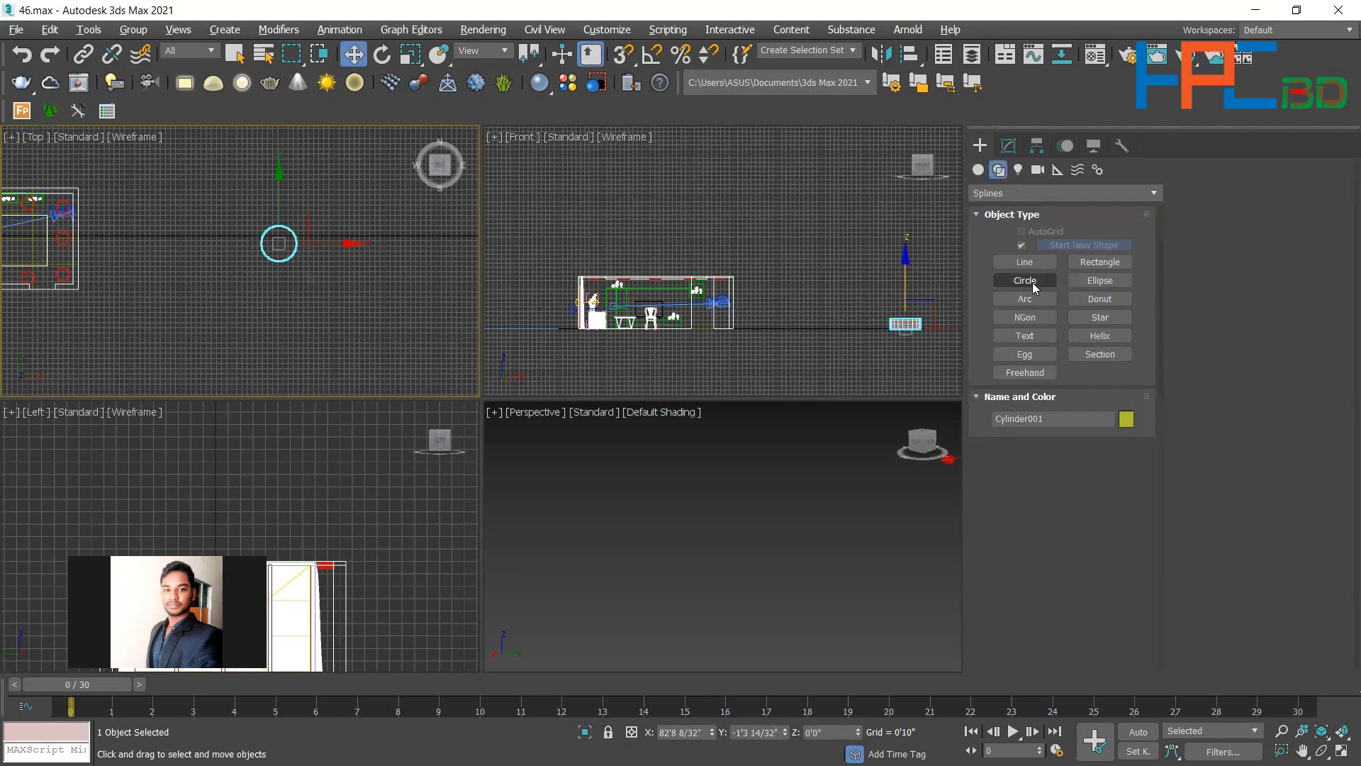
pyautogui.click(1032, 280)
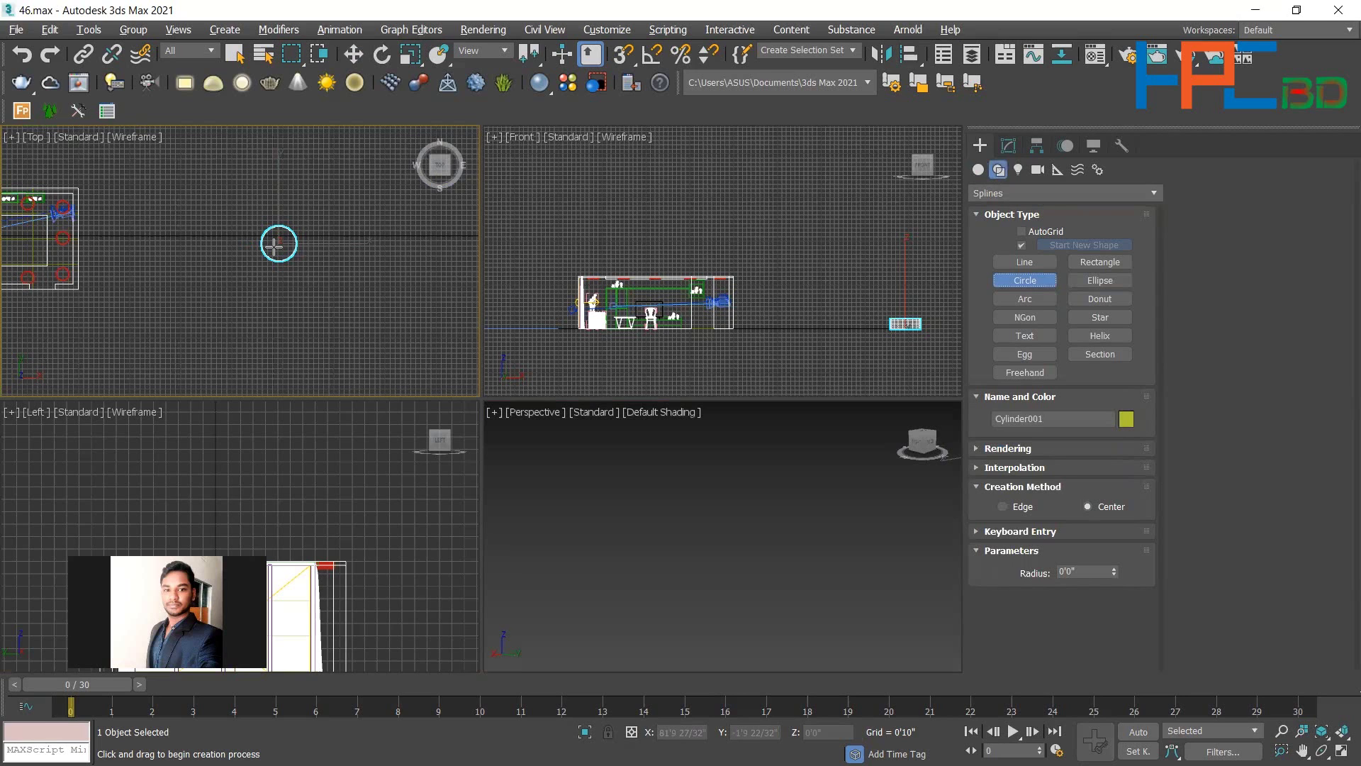
pyautogui.hotkey('alt', 'w')
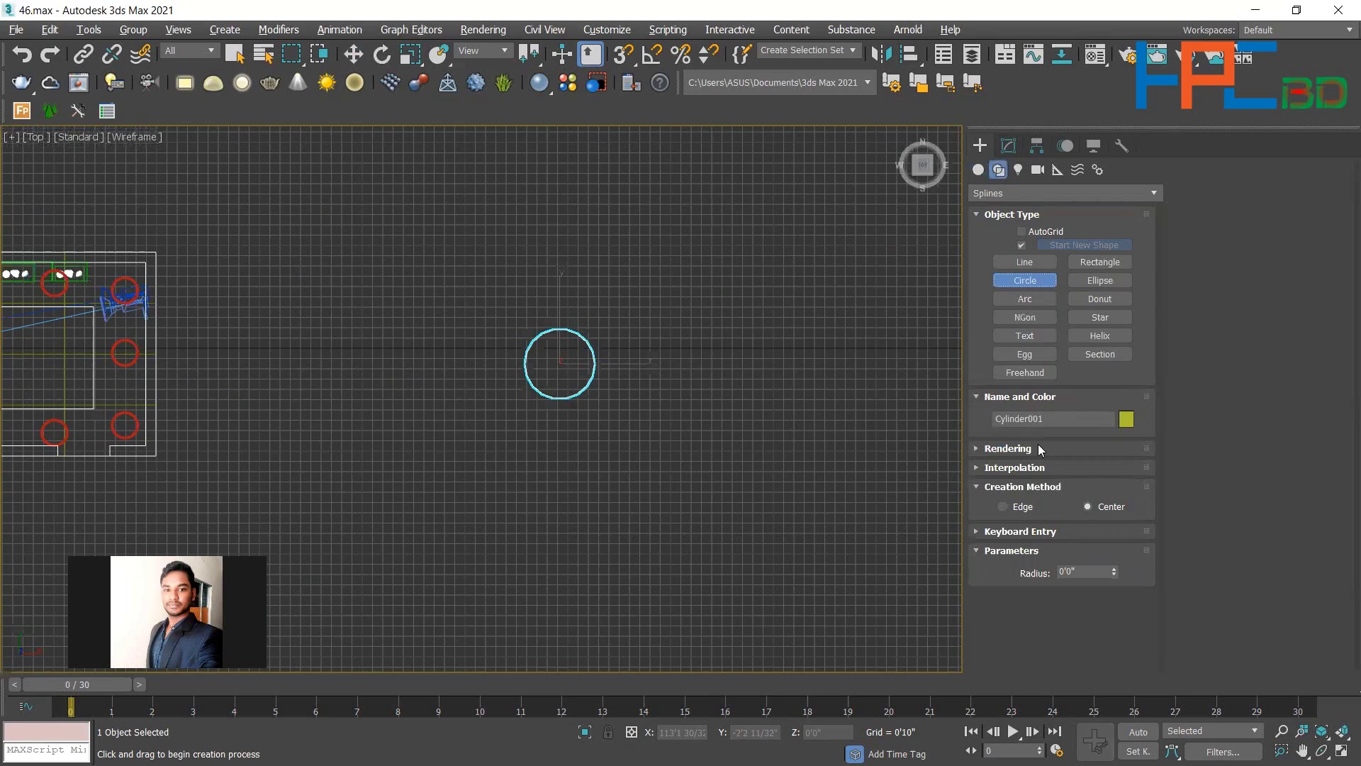
pyautogui.hotkey('alt', 'w')
pyautogui.scroll(3, 744, 550)
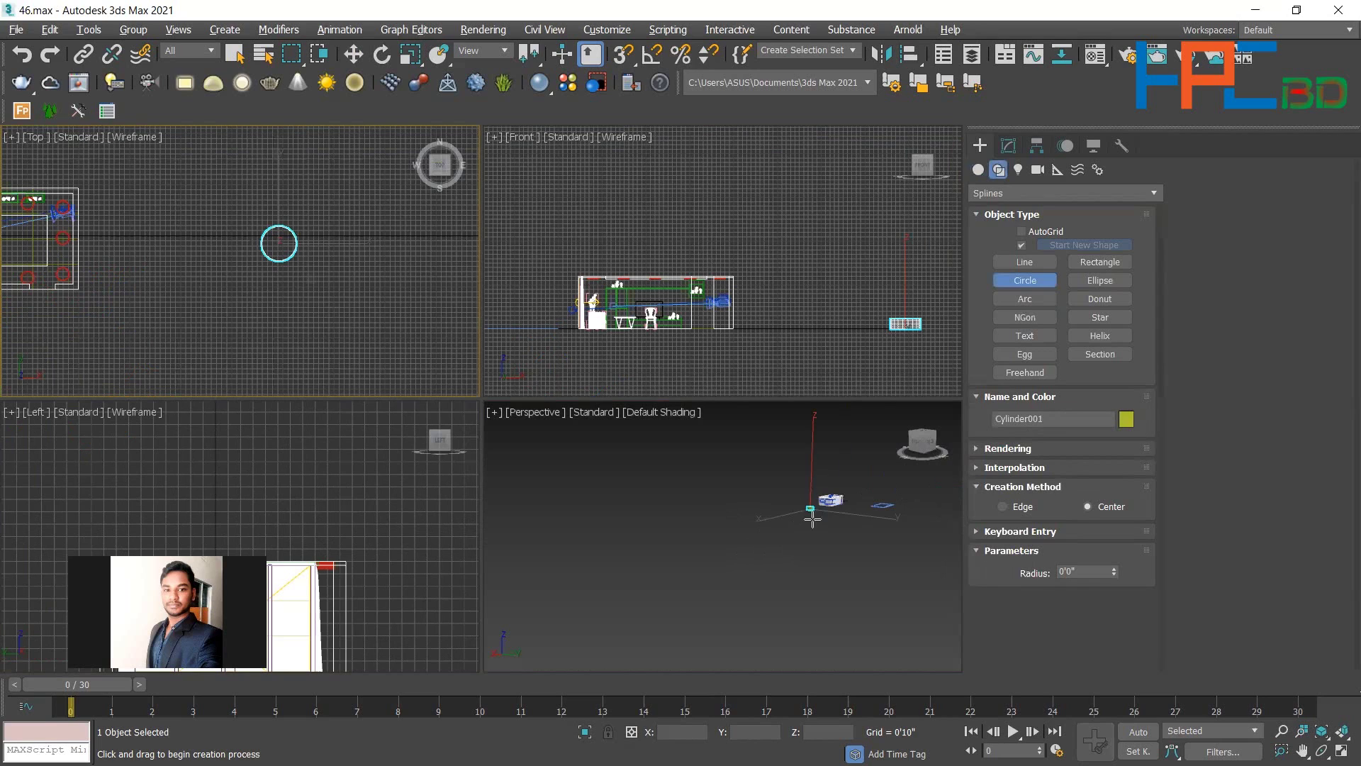
pyautogui.scroll(3, 811, 496)
pyautogui.scroll(4, 787, 560)
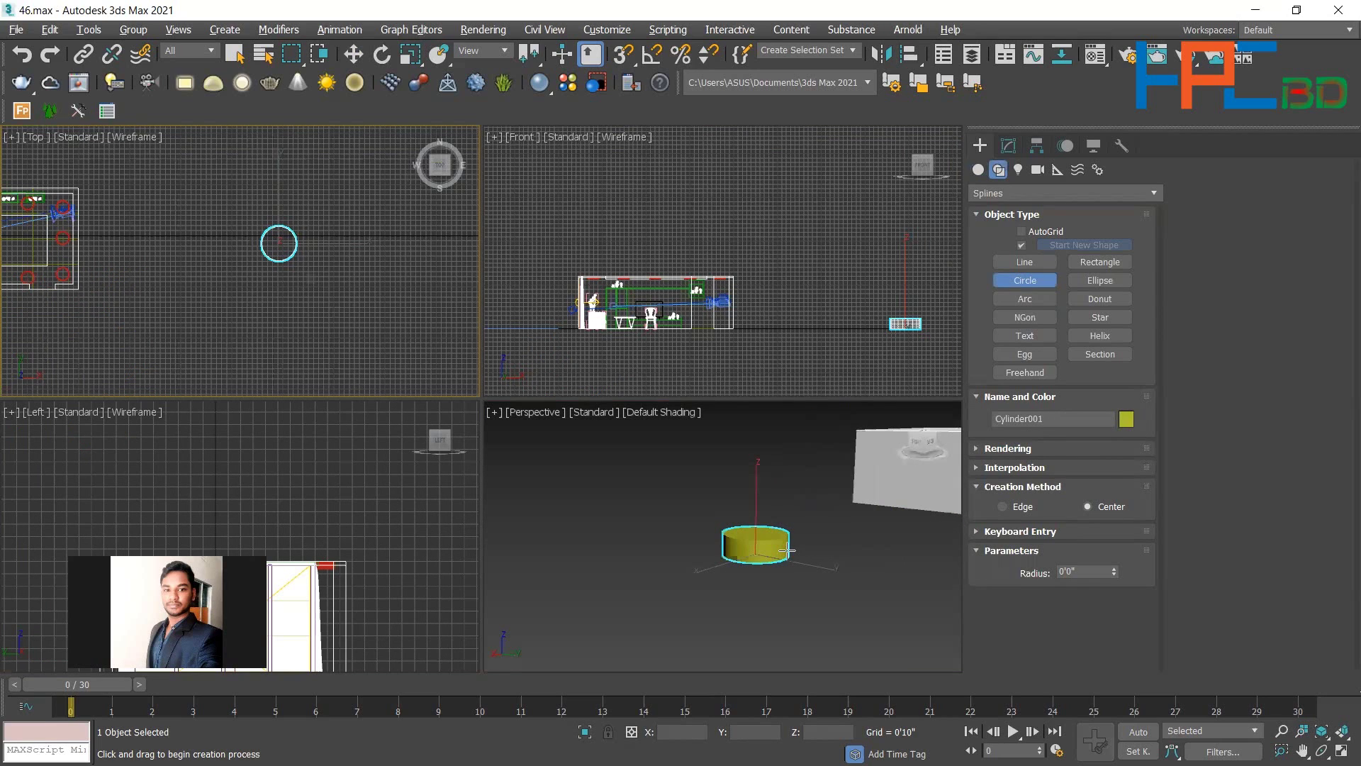
pyautogui.middleClick(786, 557)
pyautogui.hotkey('alt', 'w')
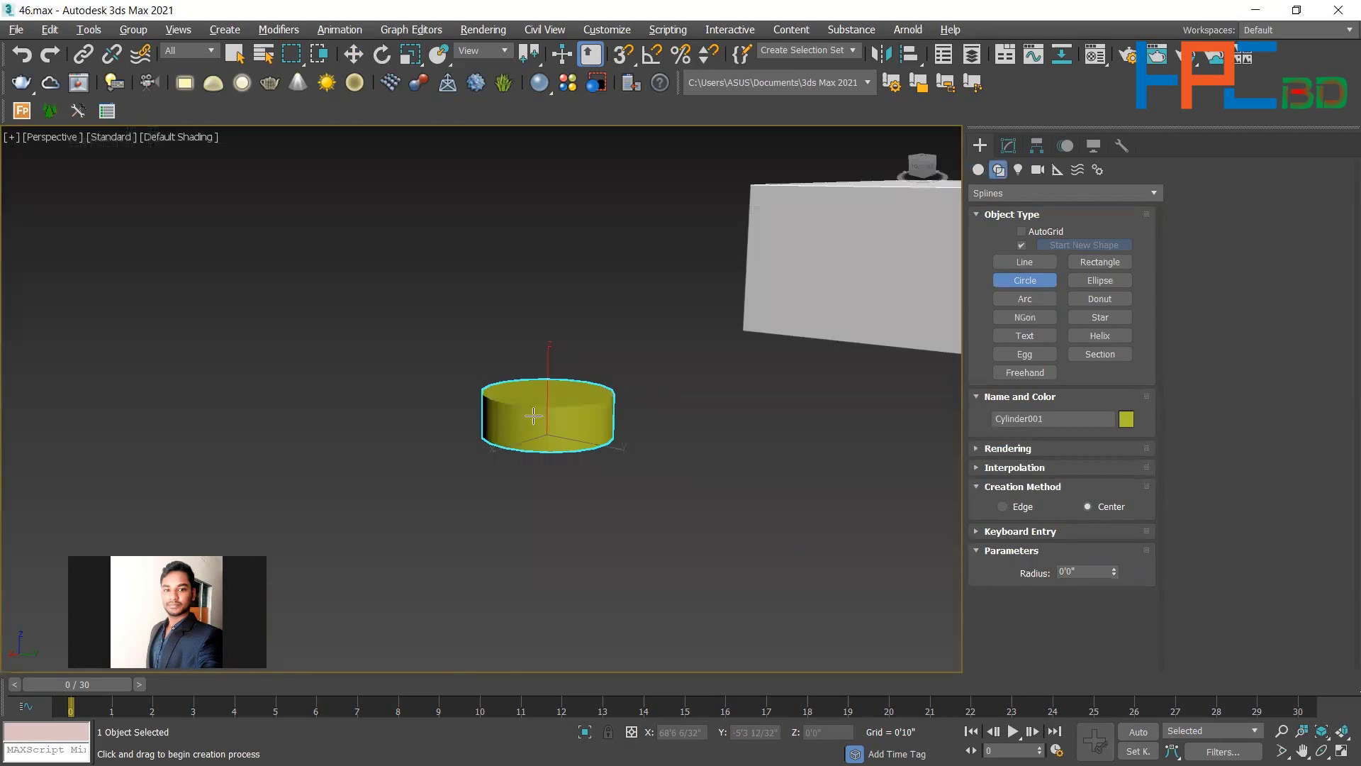
pyautogui.hotkey('alt', 'w')
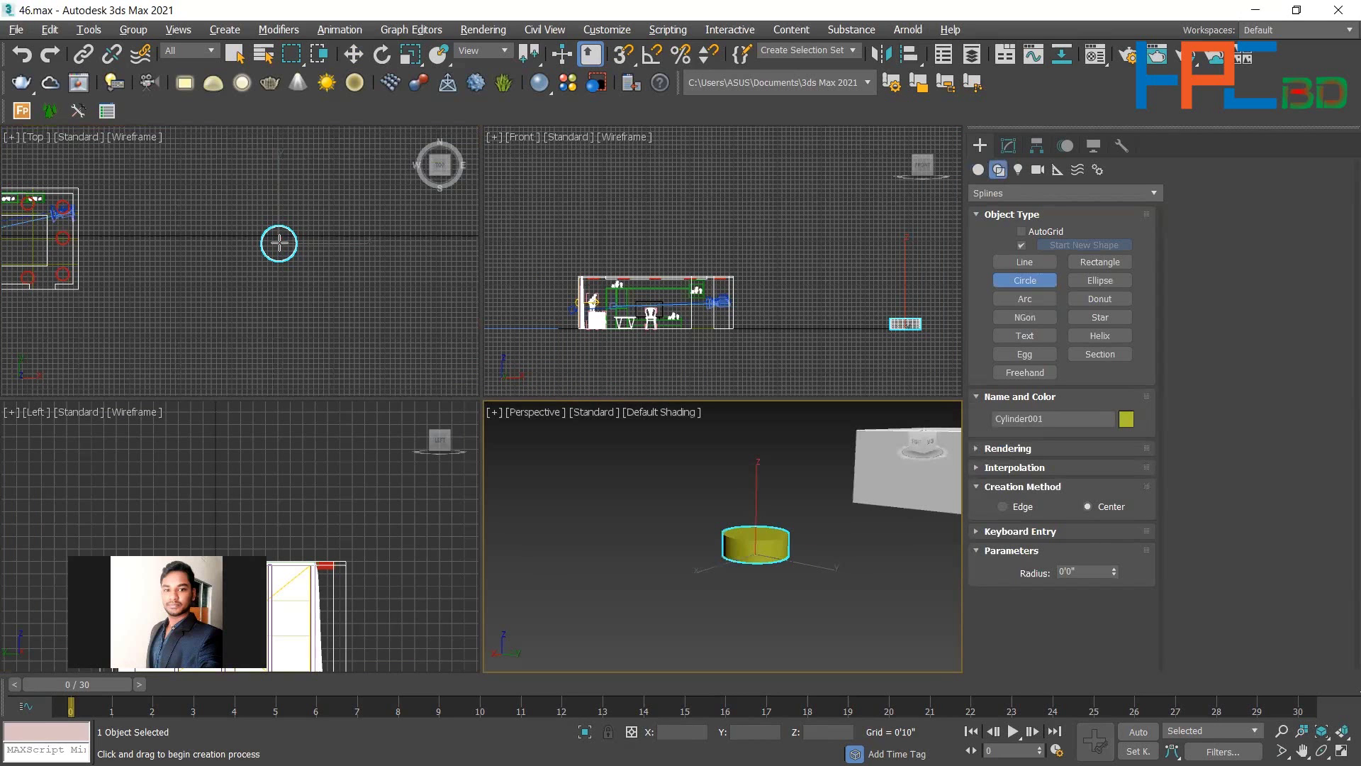
pyautogui.moveTo(279, 242); pyautogui.dragTo(297, 257)
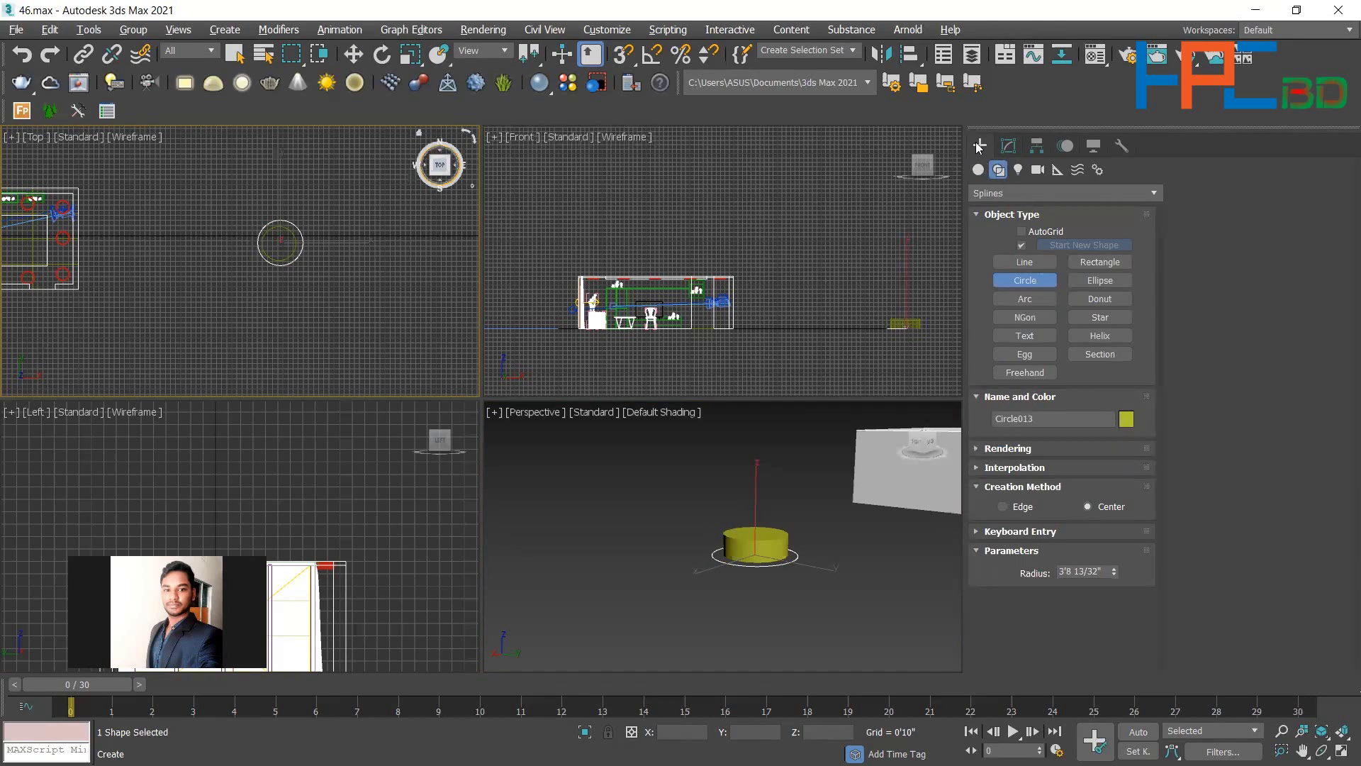
# Add an Extrude modifier to the circle with an amount of about 11.5 inches.
pyautogui.click(1007, 146)
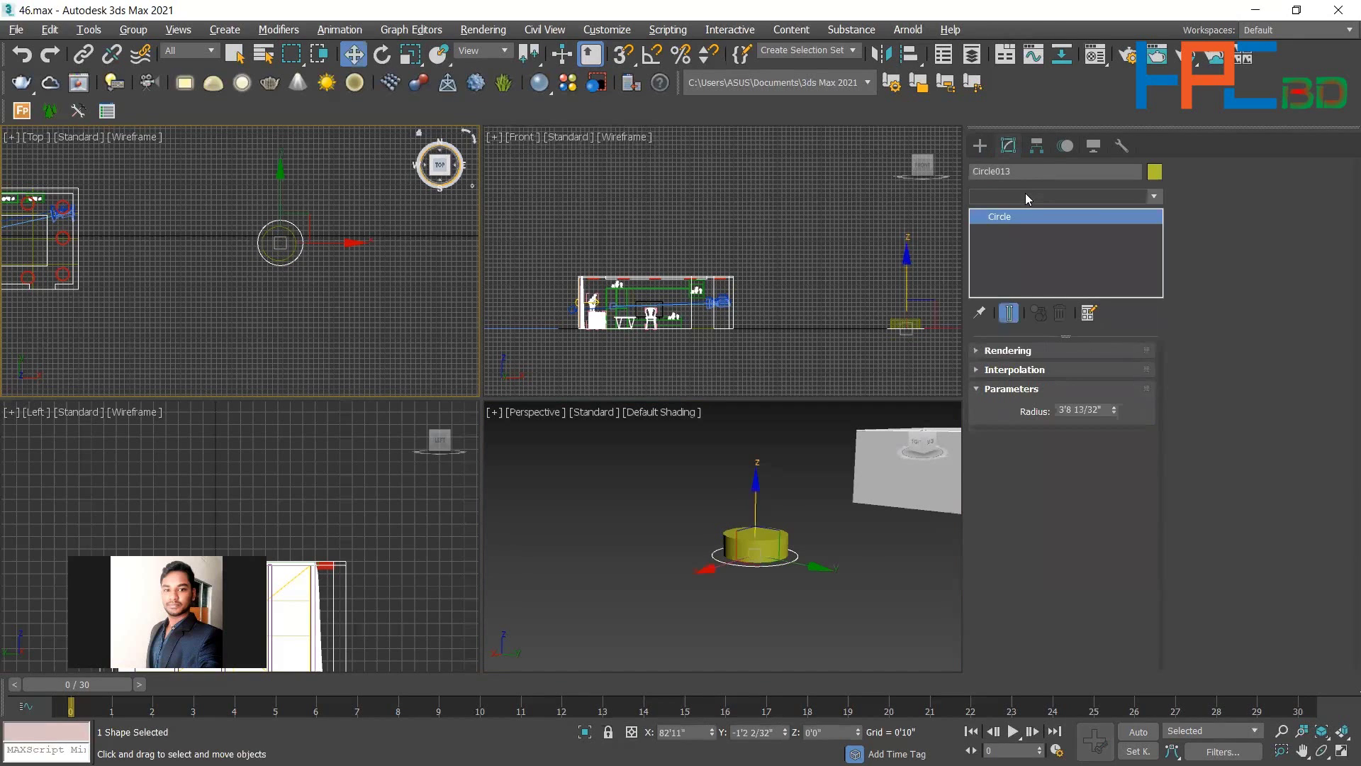
pyautogui.click(1025, 194)
pyautogui.write('esh')
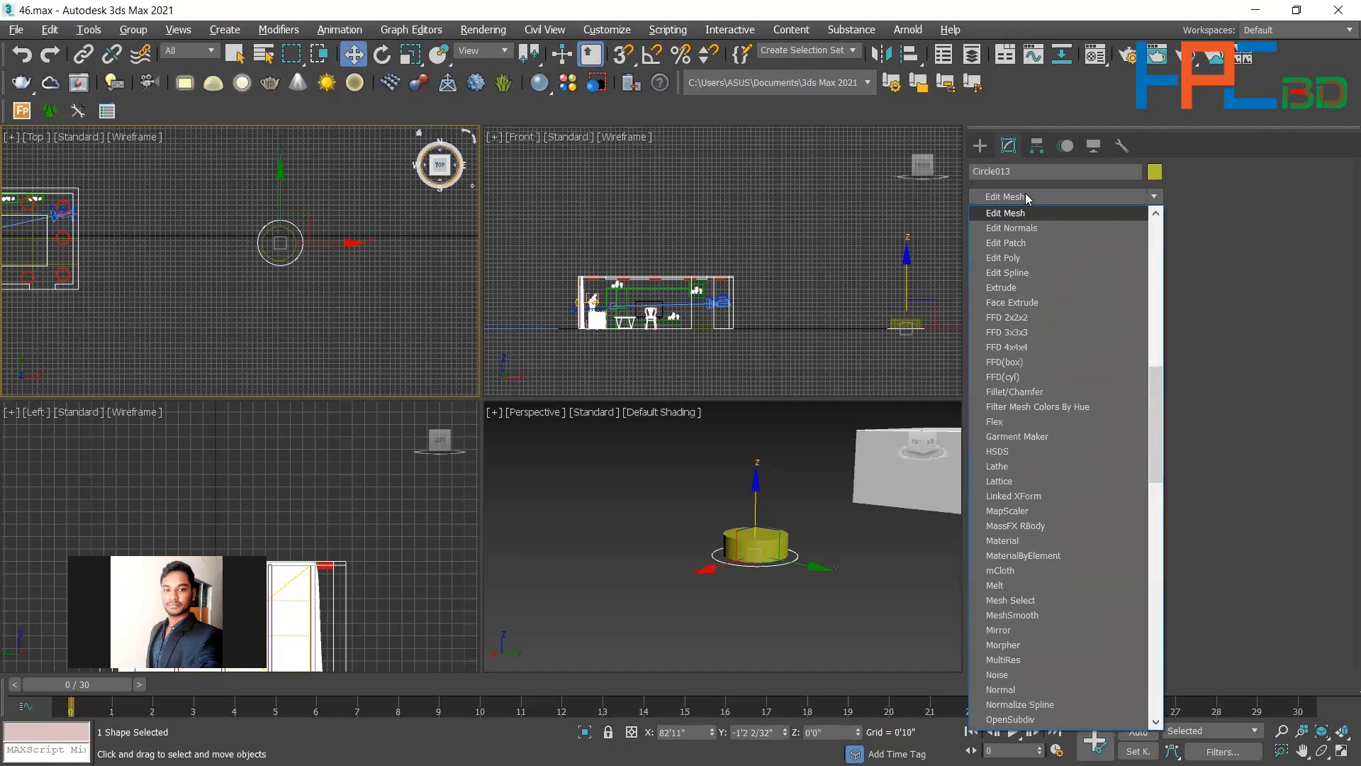
pyautogui.click(1017, 288)
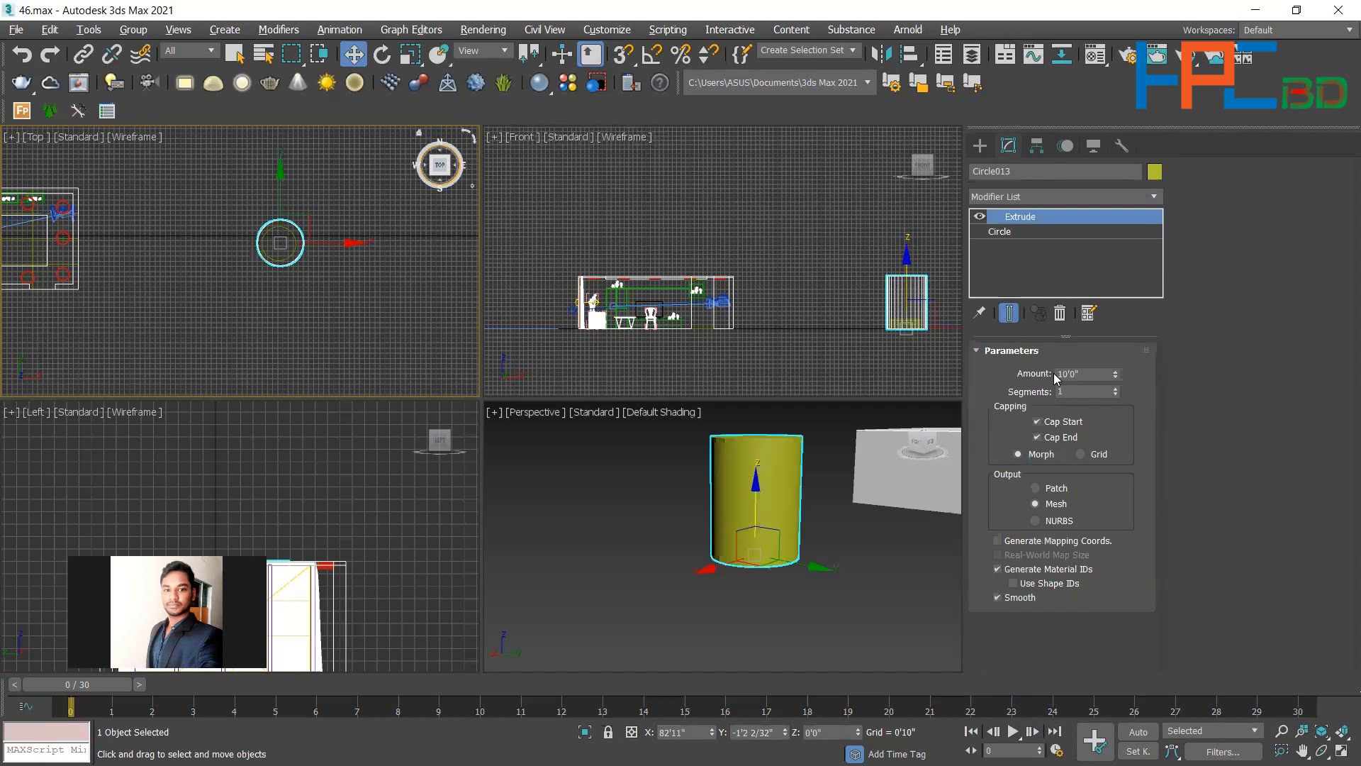
pyautogui.moveTo(1112, 367); pyautogui.dragTo(1107, 546)
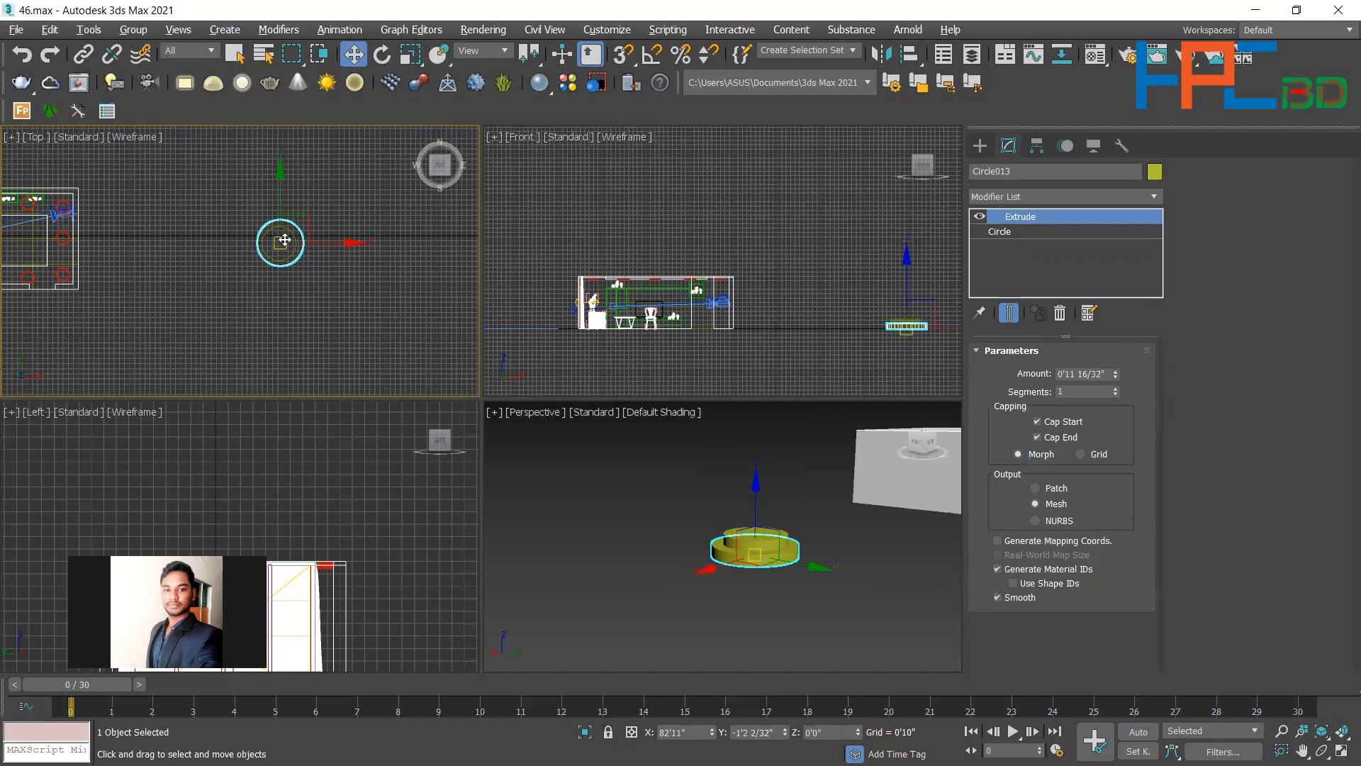
# Move the extruded circle along X and Y in the Top view to centre it on the cylinder.
pyautogui.hotkey('alt', 'w')
pyautogui.scroll(5, 544, 385)
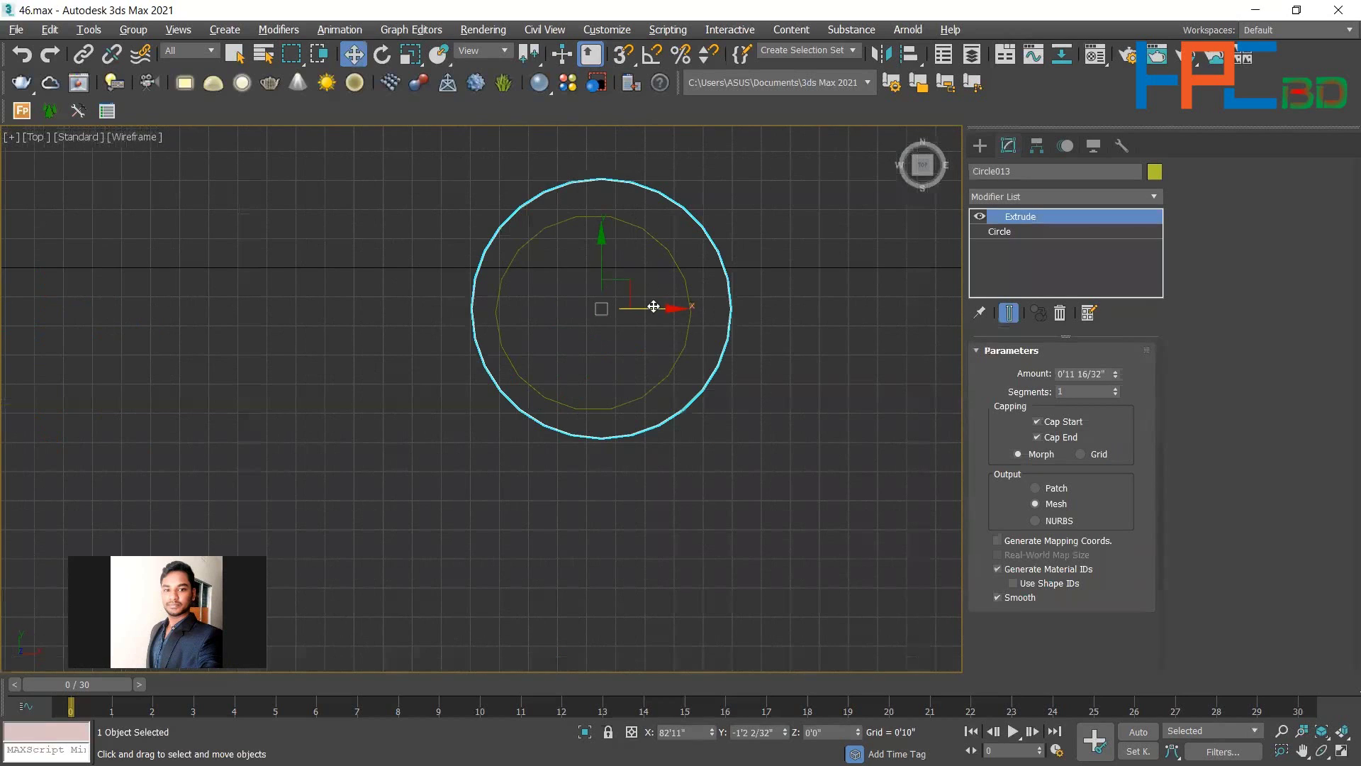
pyautogui.moveTo(652, 306); pyautogui.dragTo(642, 319)
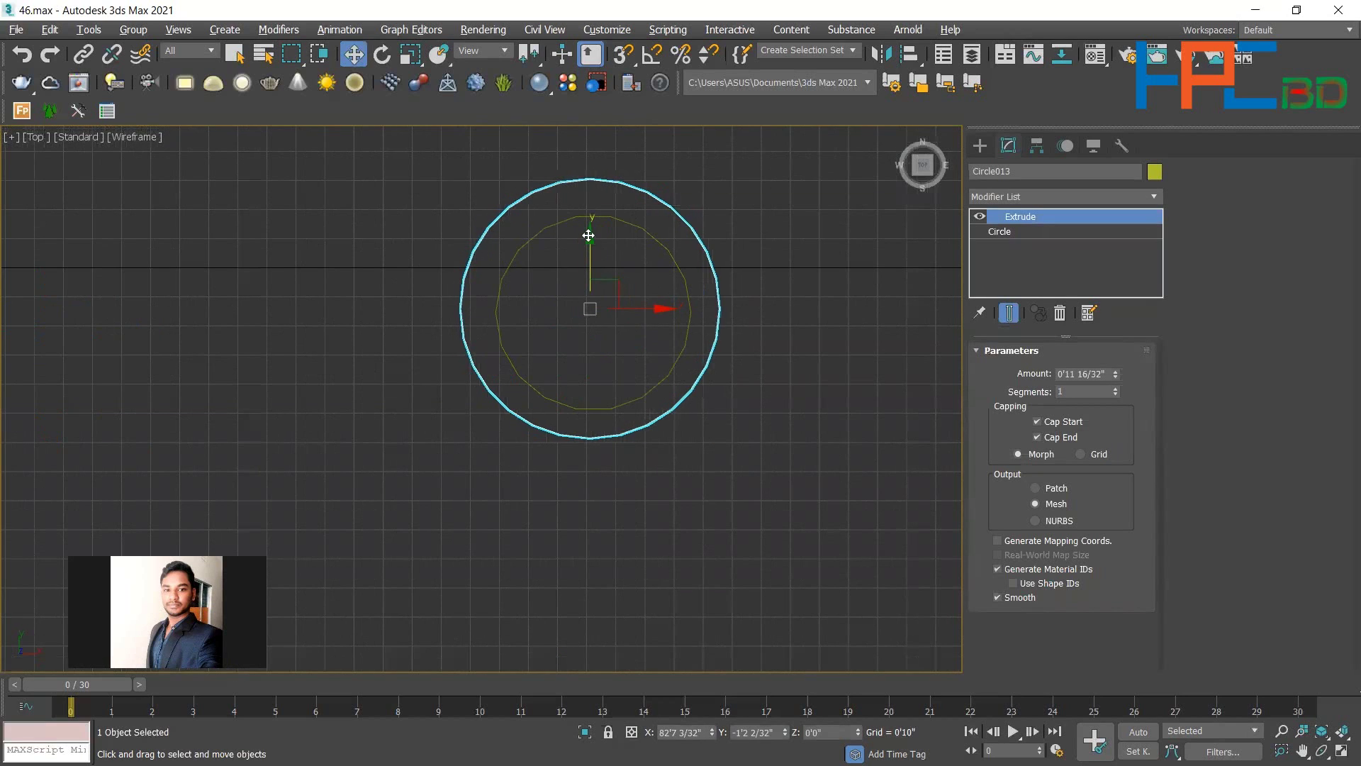
pyautogui.moveTo(588, 235); pyautogui.dragTo(614, 264)
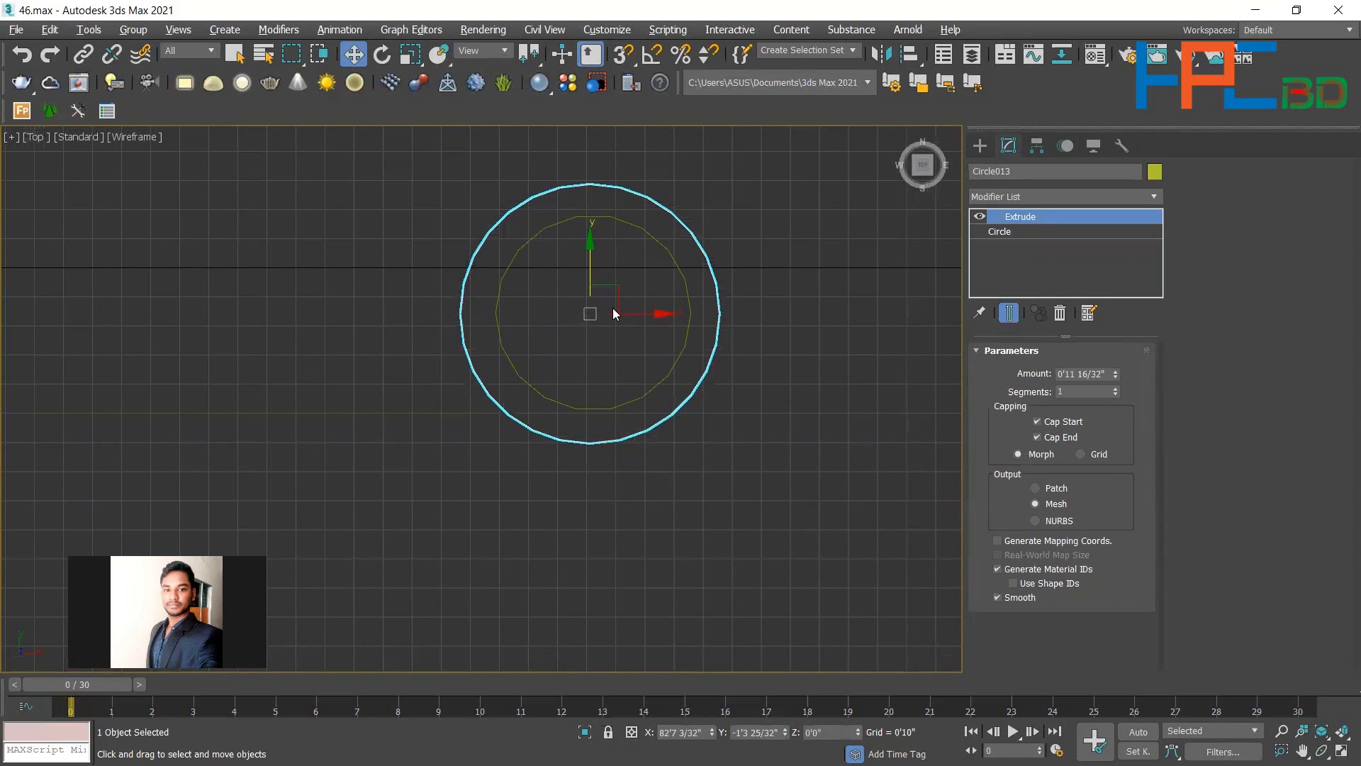
# Nudge the extruded ring around the cylinder in the Top view and assign the V-Ray "light material" to the cylinder.
pyautogui.moveTo(614, 312); pyautogui.dragTo(617, 301)
pyautogui.hotkey('alt', 'w')
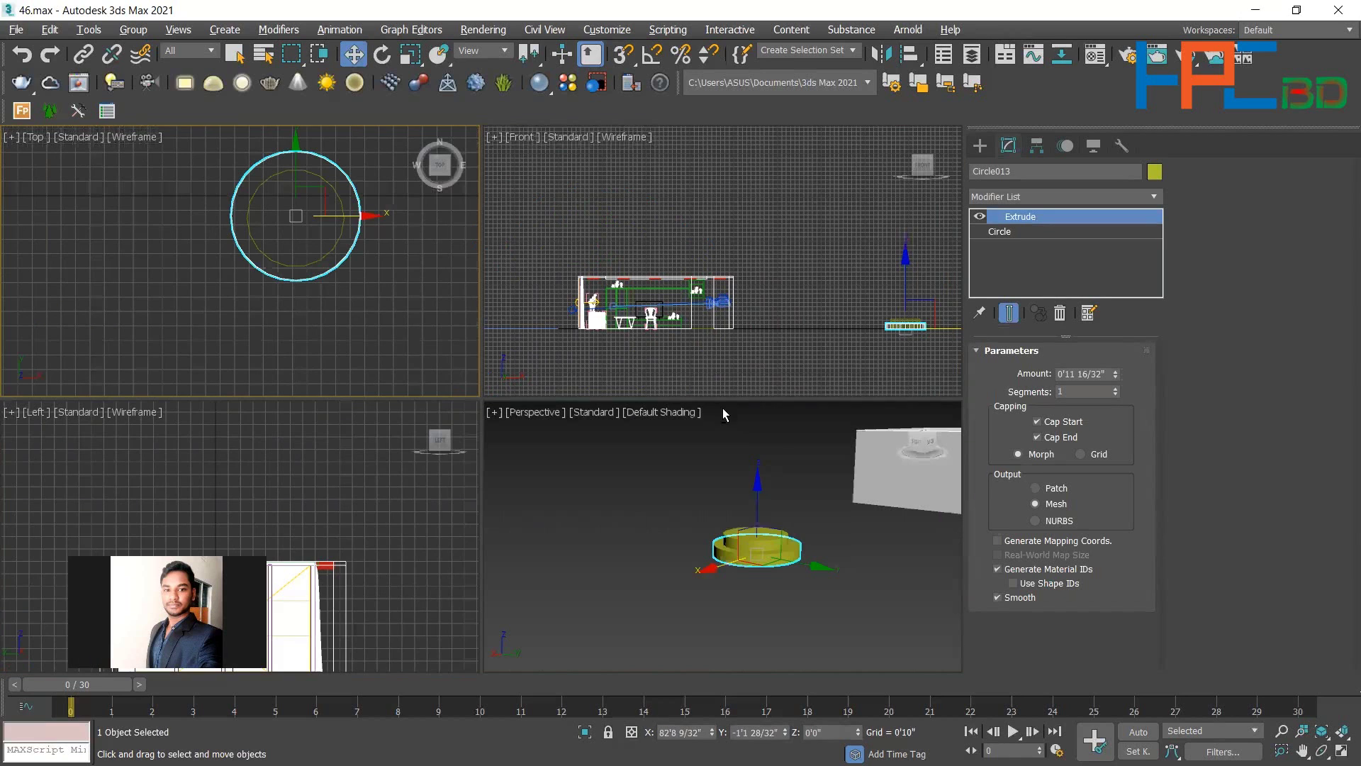
pyautogui.click(837, 522)
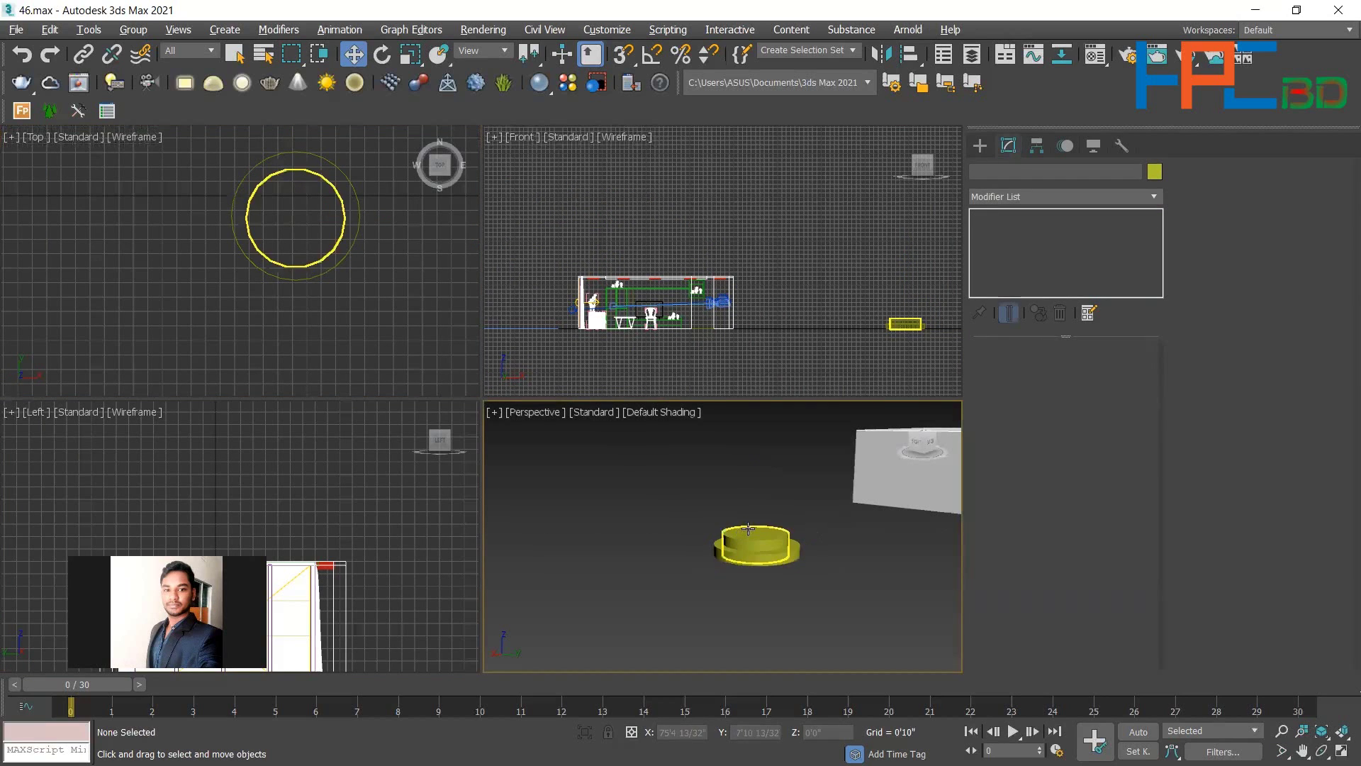
pyautogui.hotkey('alt', 'w')
pyautogui.click(525, 401)
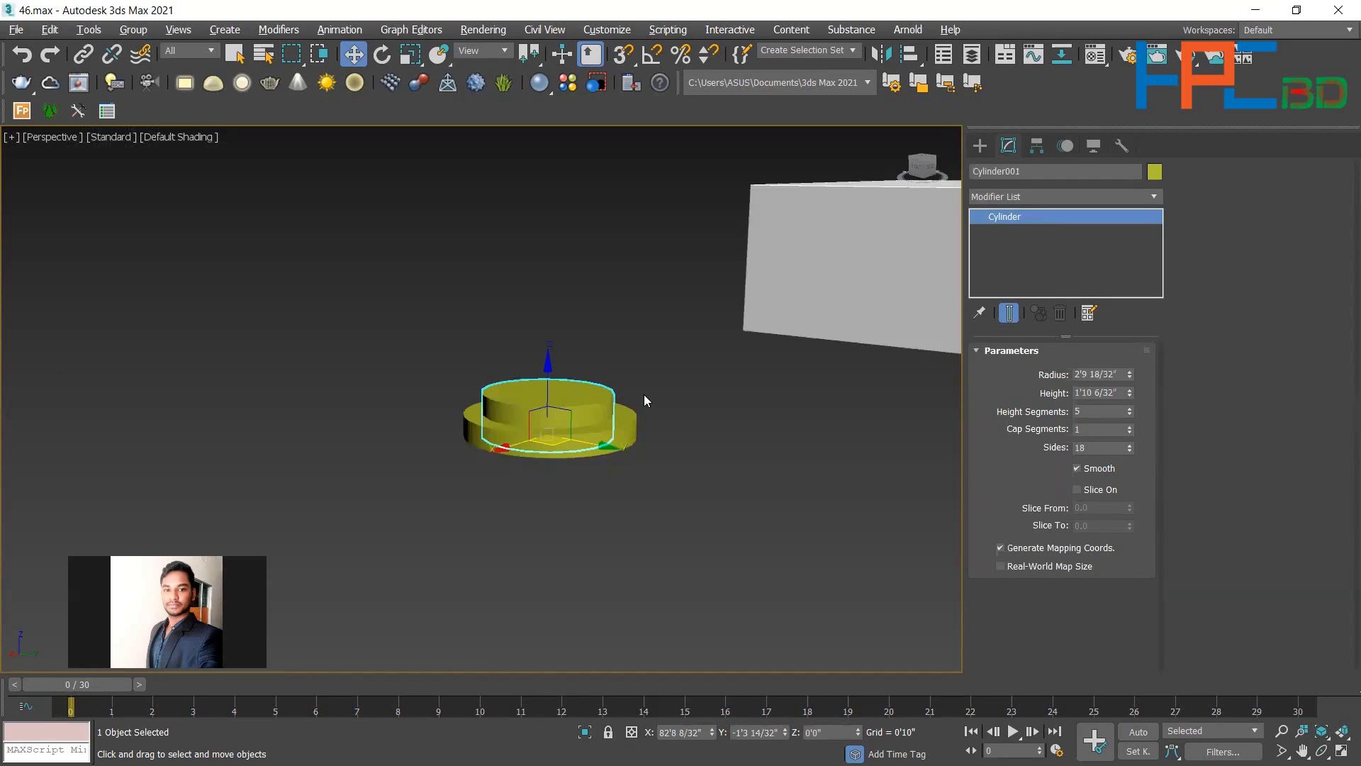
pyautogui.press('m')
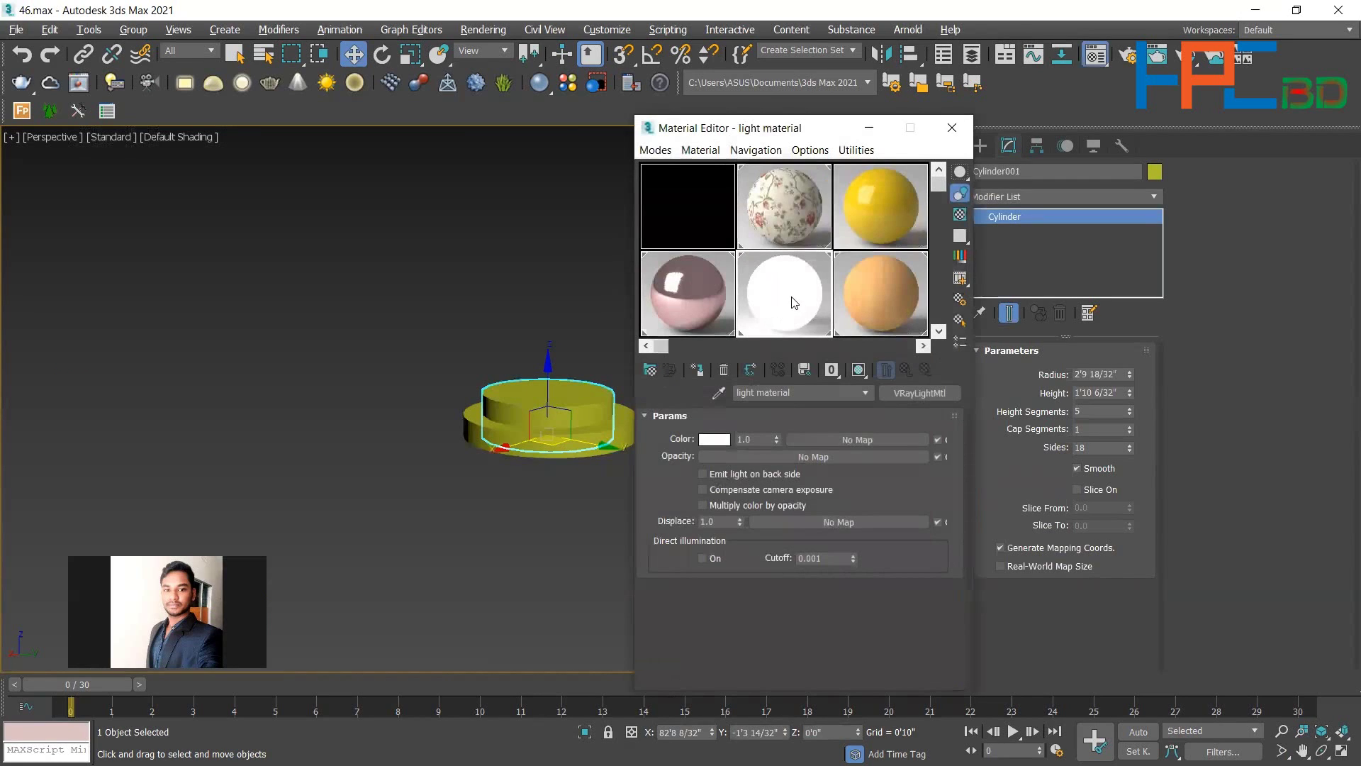
pyautogui.click(698, 370)
pyautogui.click(585, 323)
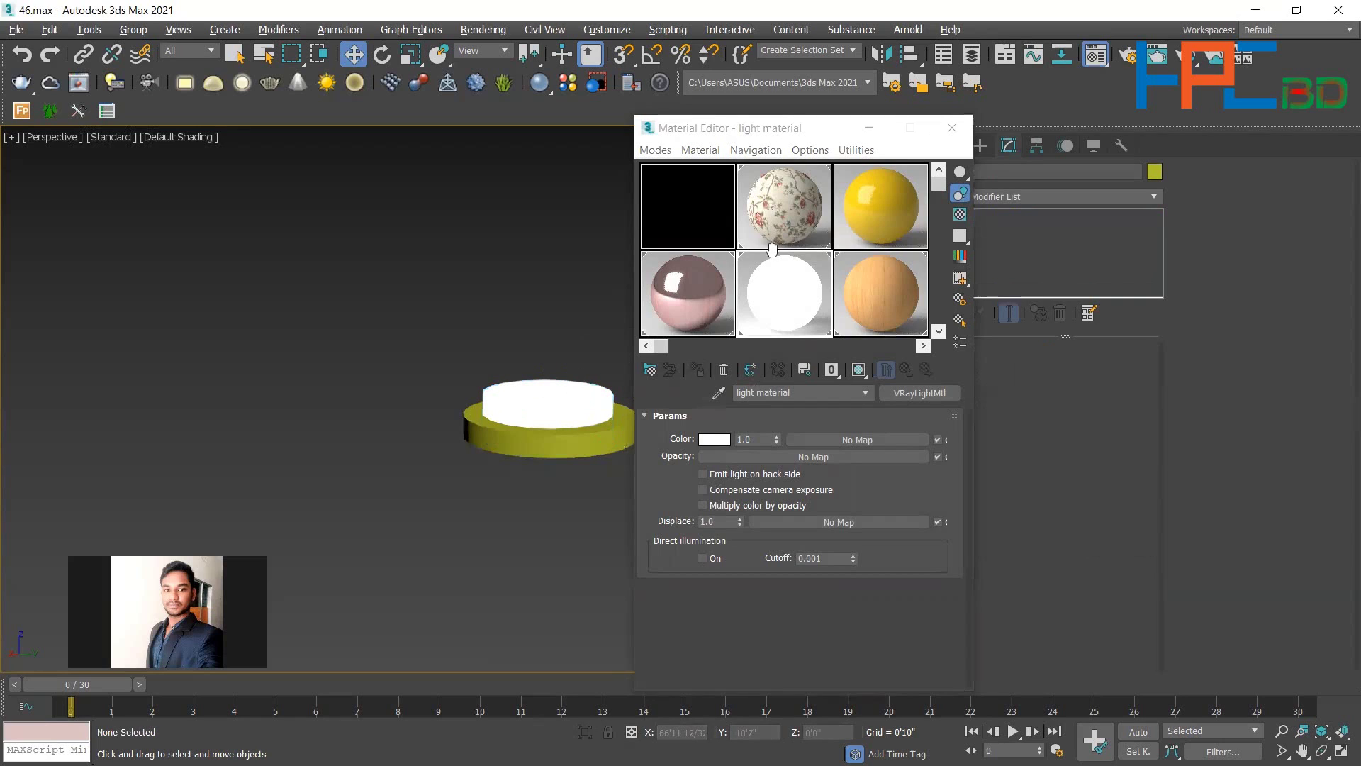
pyautogui.click(951, 128)
# Delete the extruded ring and the white cylinder beside the room.
pyautogui.click(558, 434)
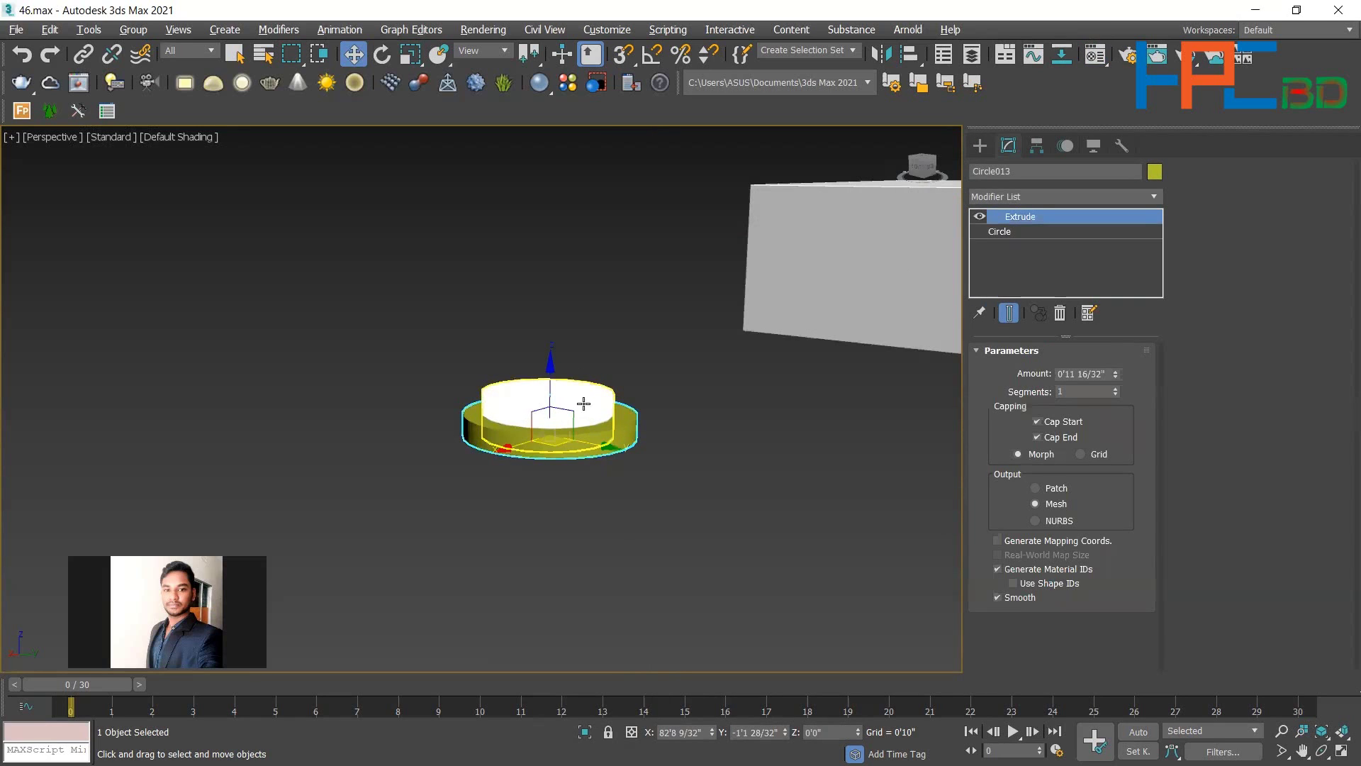
pyautogui.scroll(4, 569, 419)
pyautogui.click(656, 230)
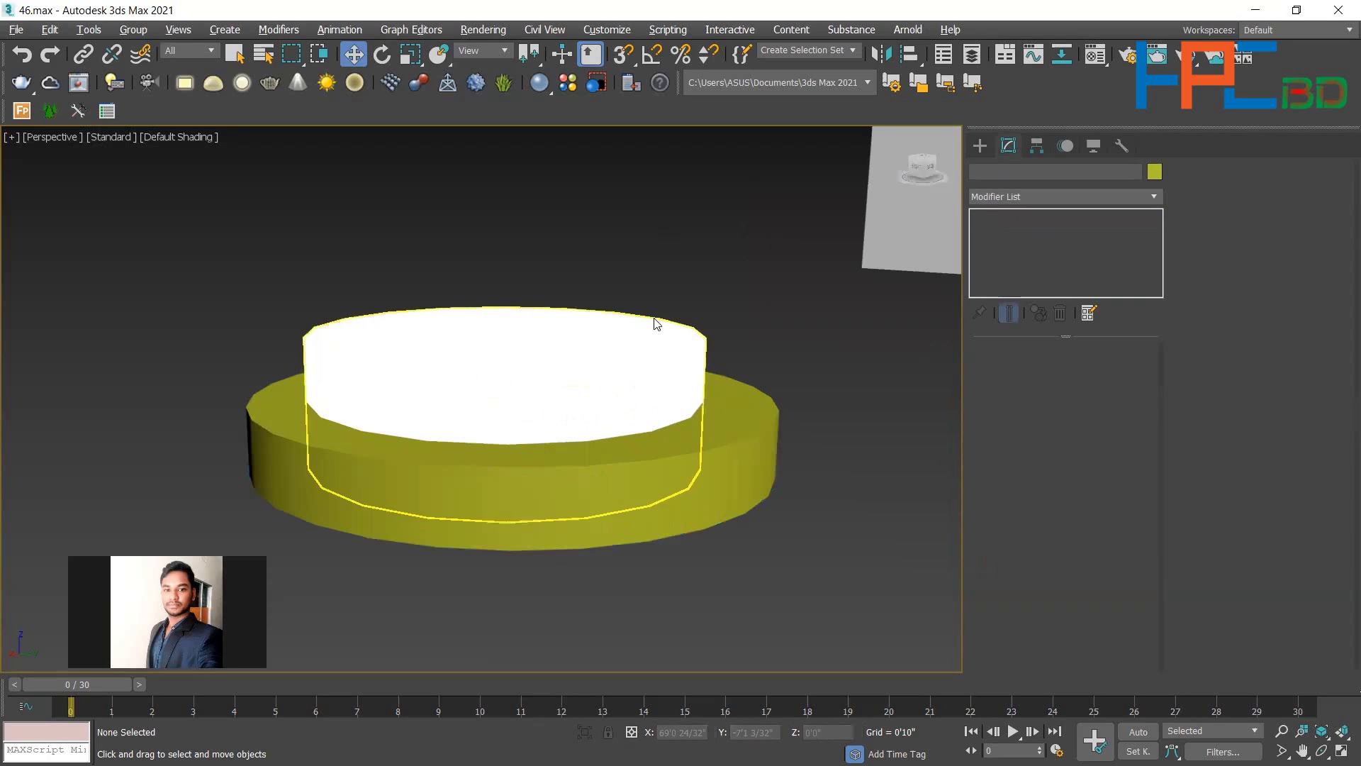
pyautogui.scroll(-6, 799, 394)
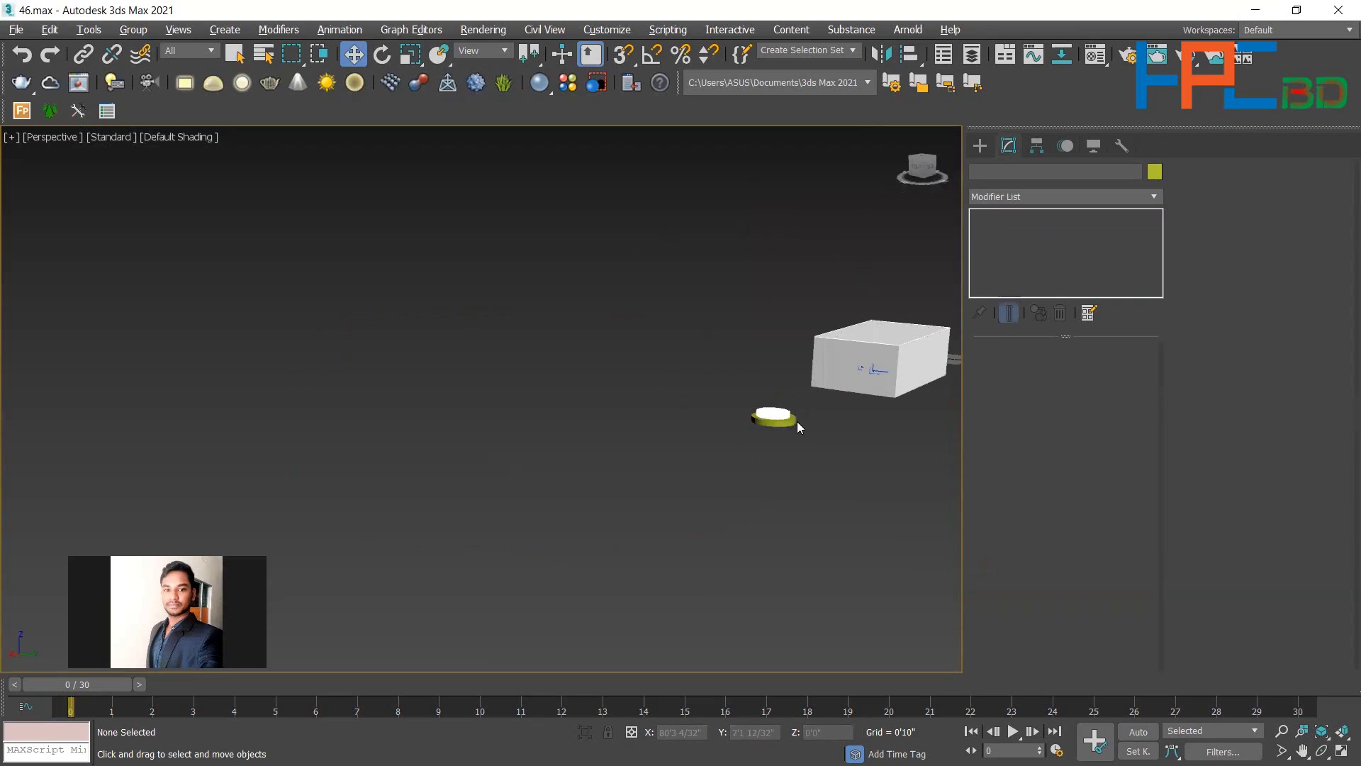
pyautogui.click(791, 420)
pyautogui.click(824, 414)
pyautogui.click(771, 415)
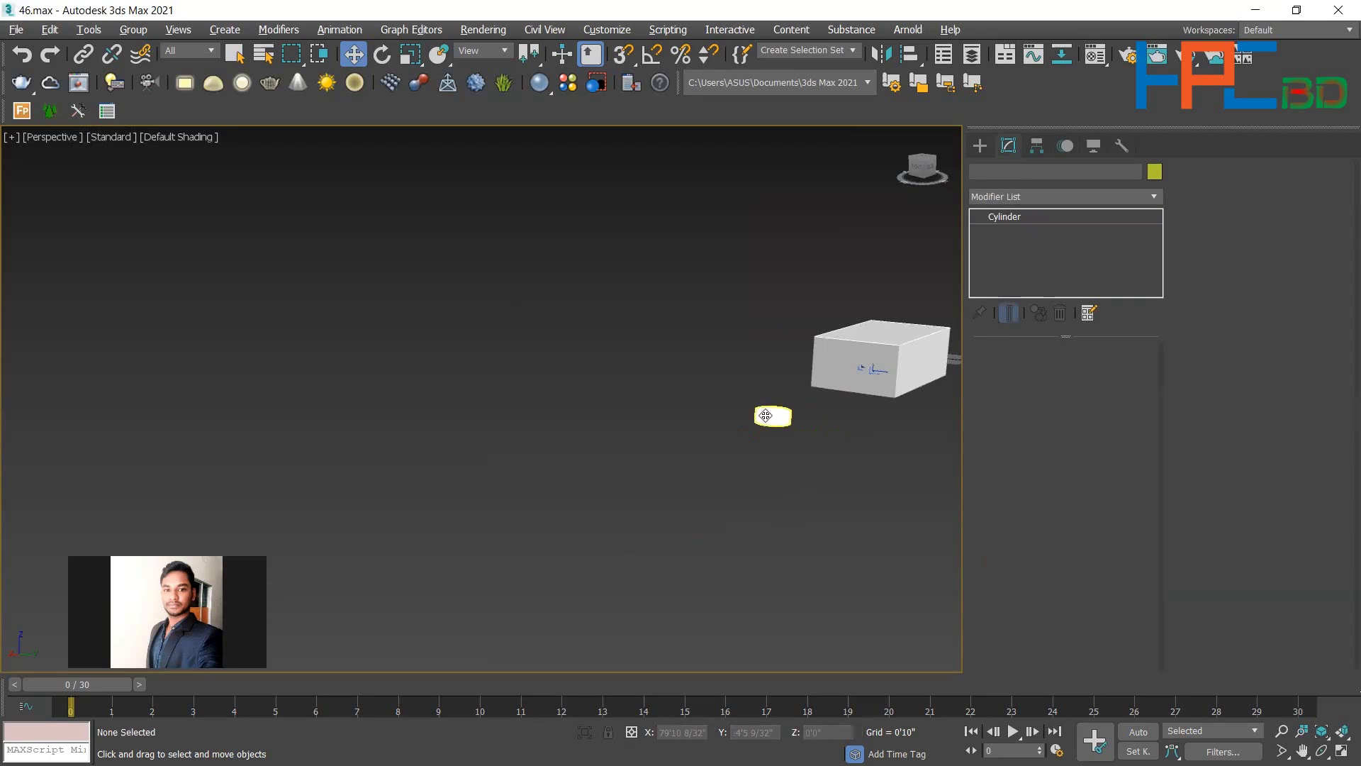
pyautogui.press('Delete')
# Switch the view to PhysCamera002 and examine the round ceiling lights above the sofa.
pyautogui.press('c')
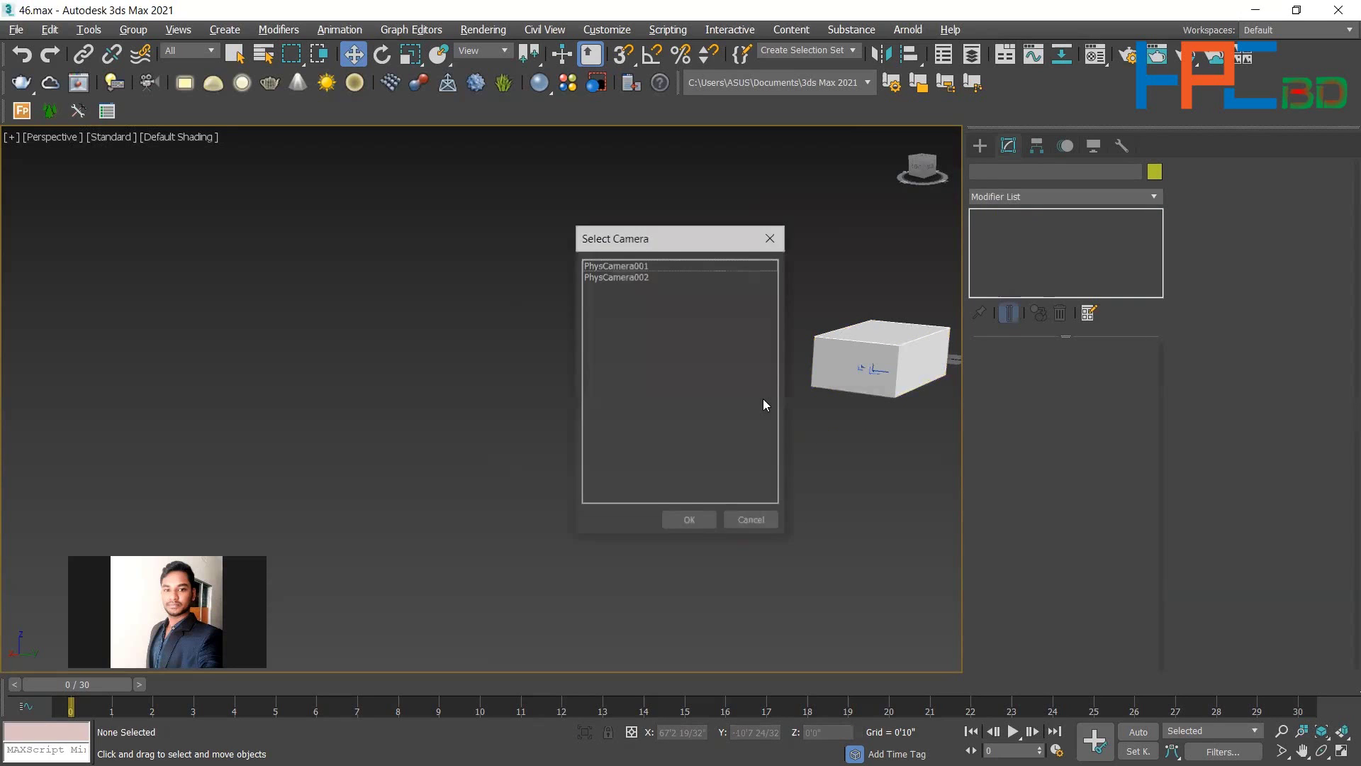
pyautogui.press('Escape')
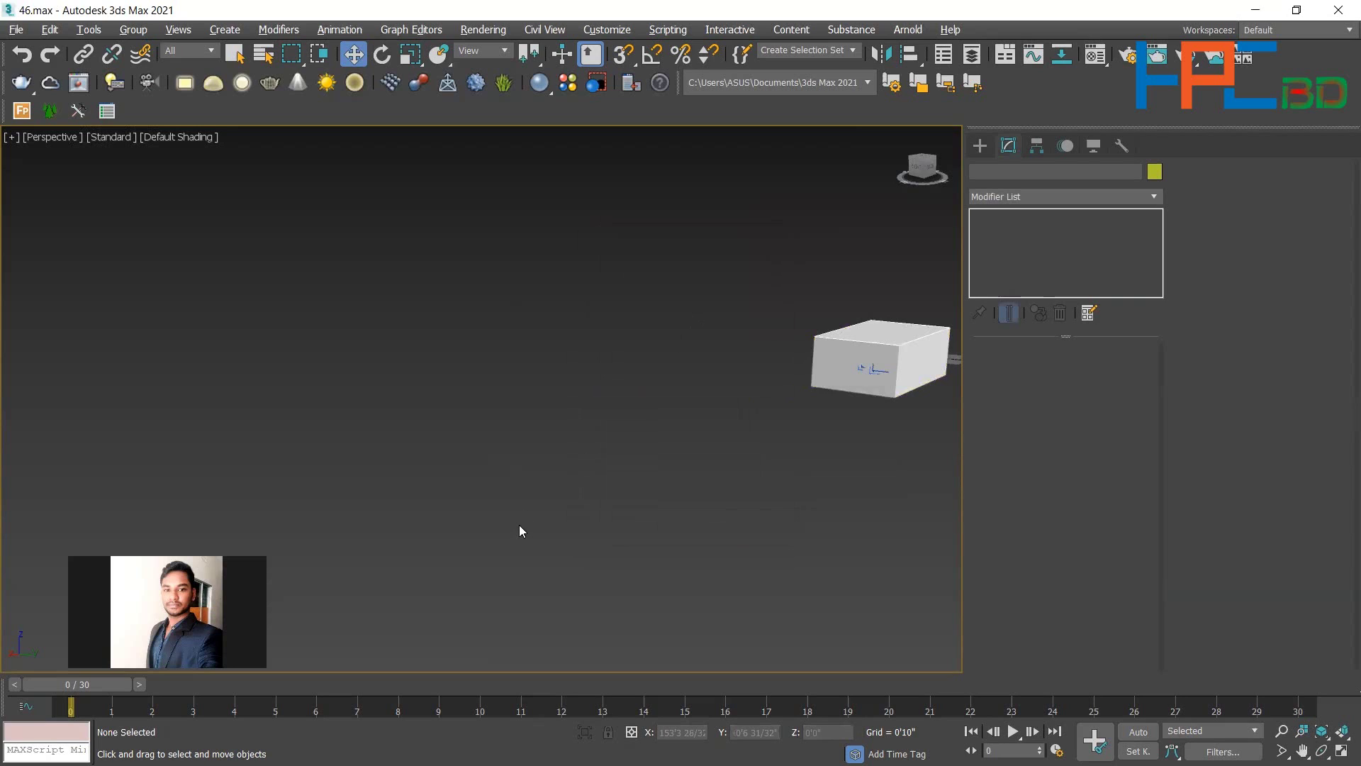
pyautogui.press('c')
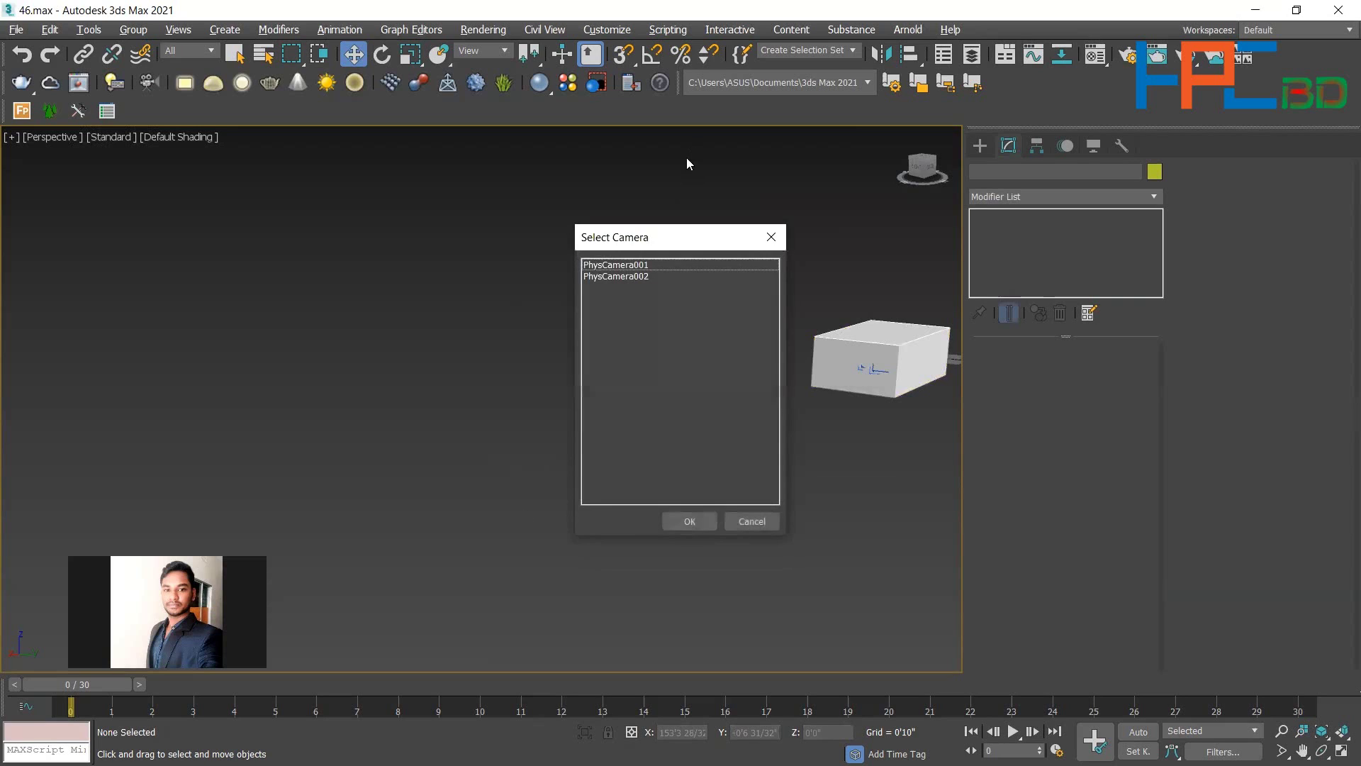
pyautogui.click(644, 276)
pyautogui.click(689, 521)
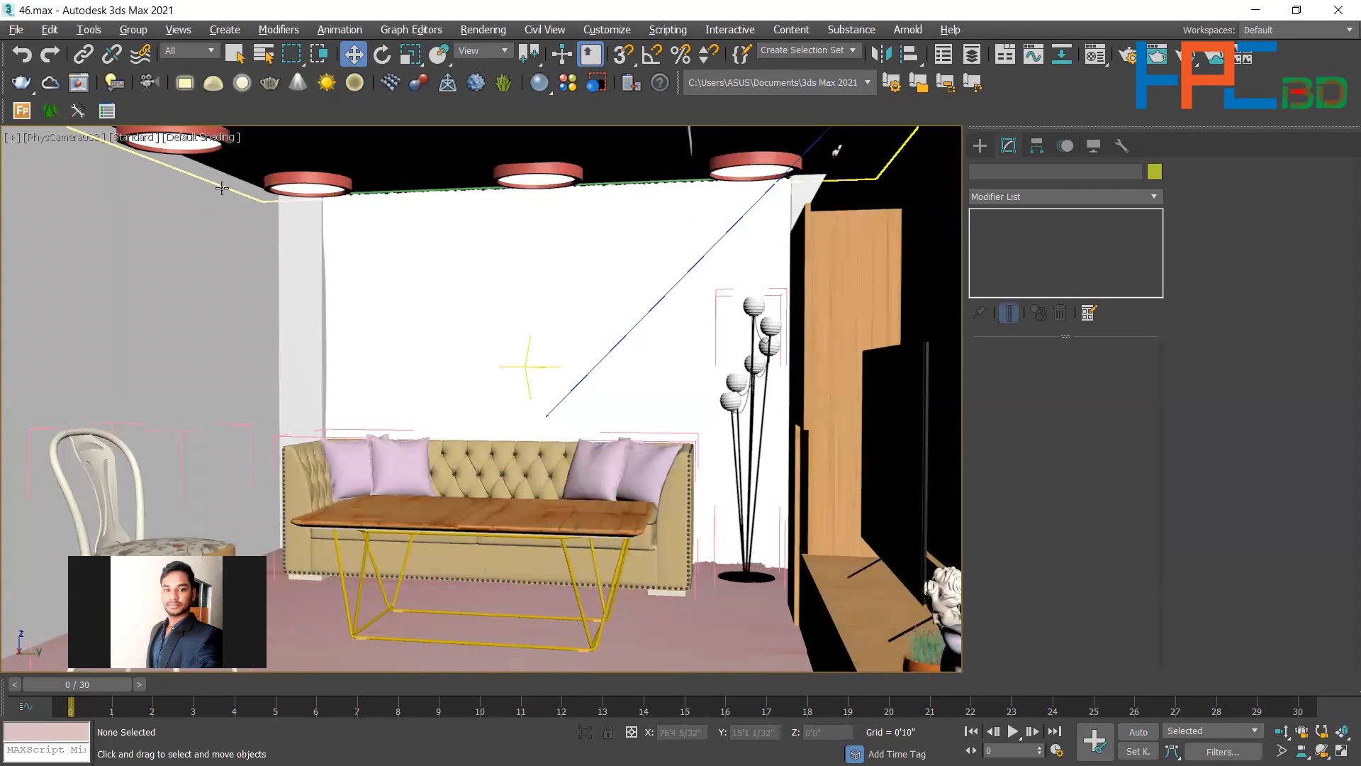
pyautogui.moveTo(378, 311); pyautogui.dragTo(426, 567, button='middle')
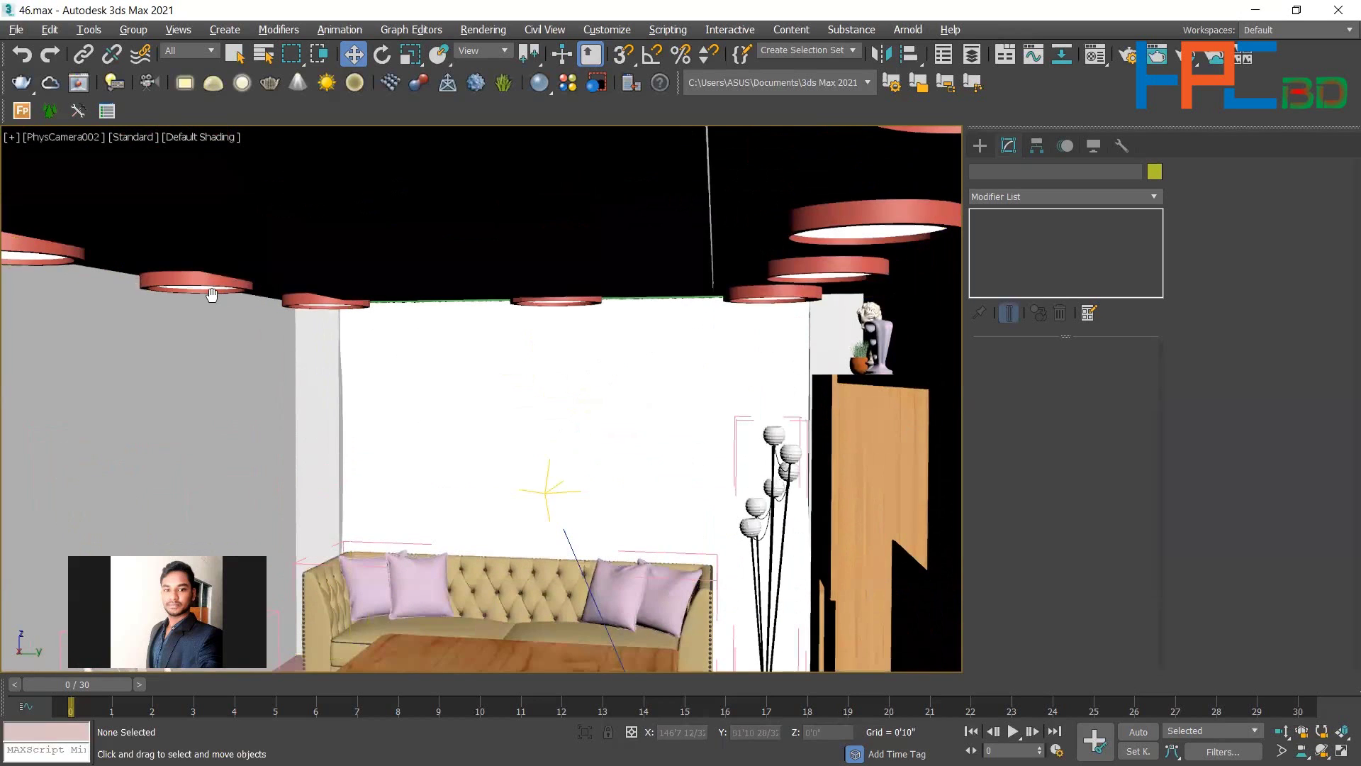
pyautogui.moveTo(212, 296); pyautogui.dragTo(326, 309, button='middle')
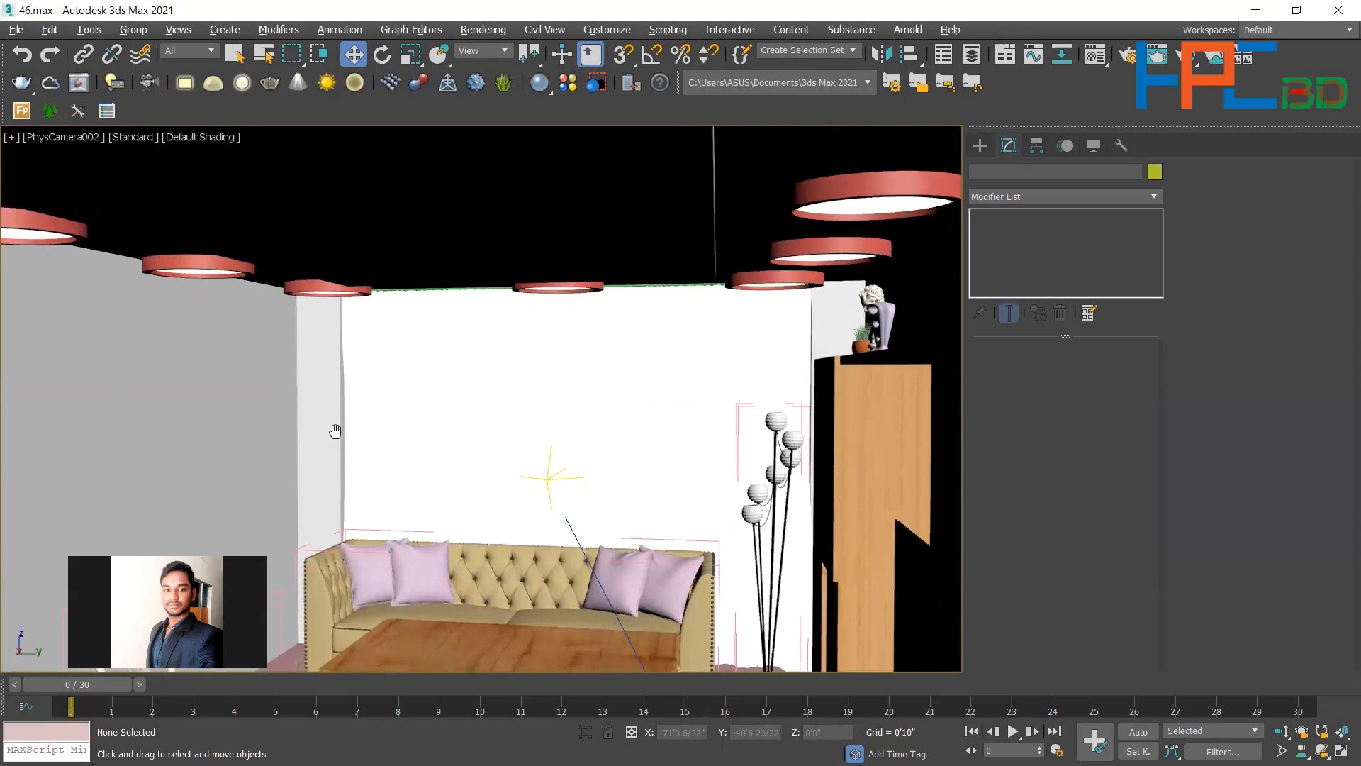
pyautogui.moveTo(335, 429); pyautogui.dragTo(369, 404, button='middle')
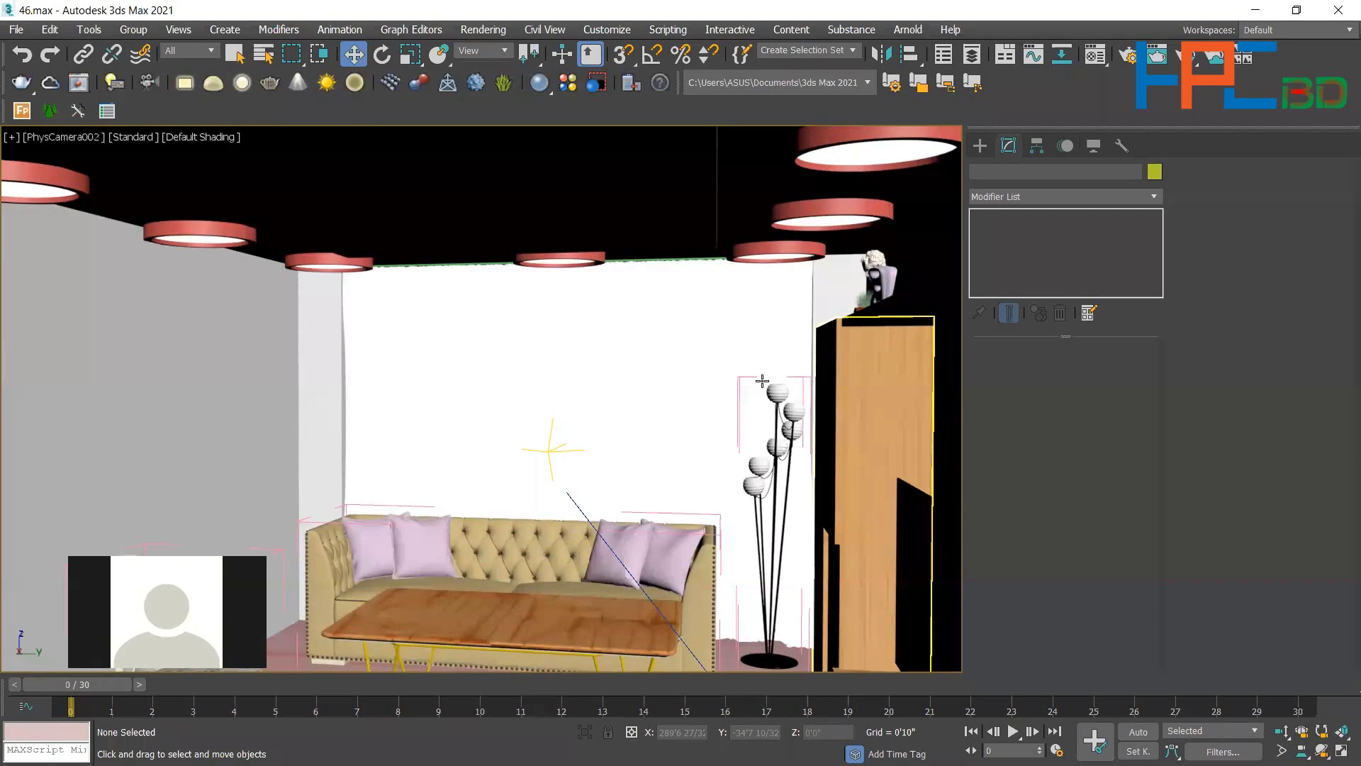
pyautogui.moveTo(762, 381); pyautogui.dragTo(763, 383, button='middle')
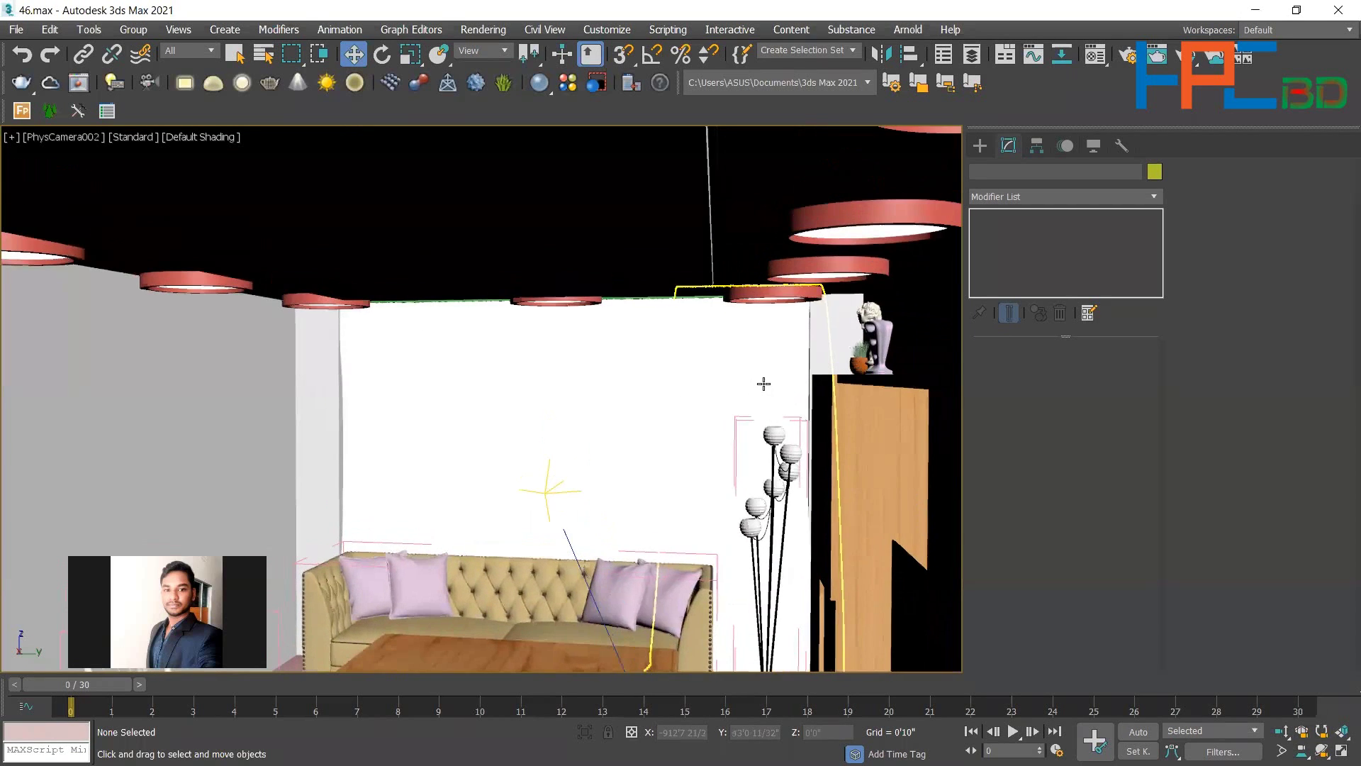
pyautogui.click(48, 141)
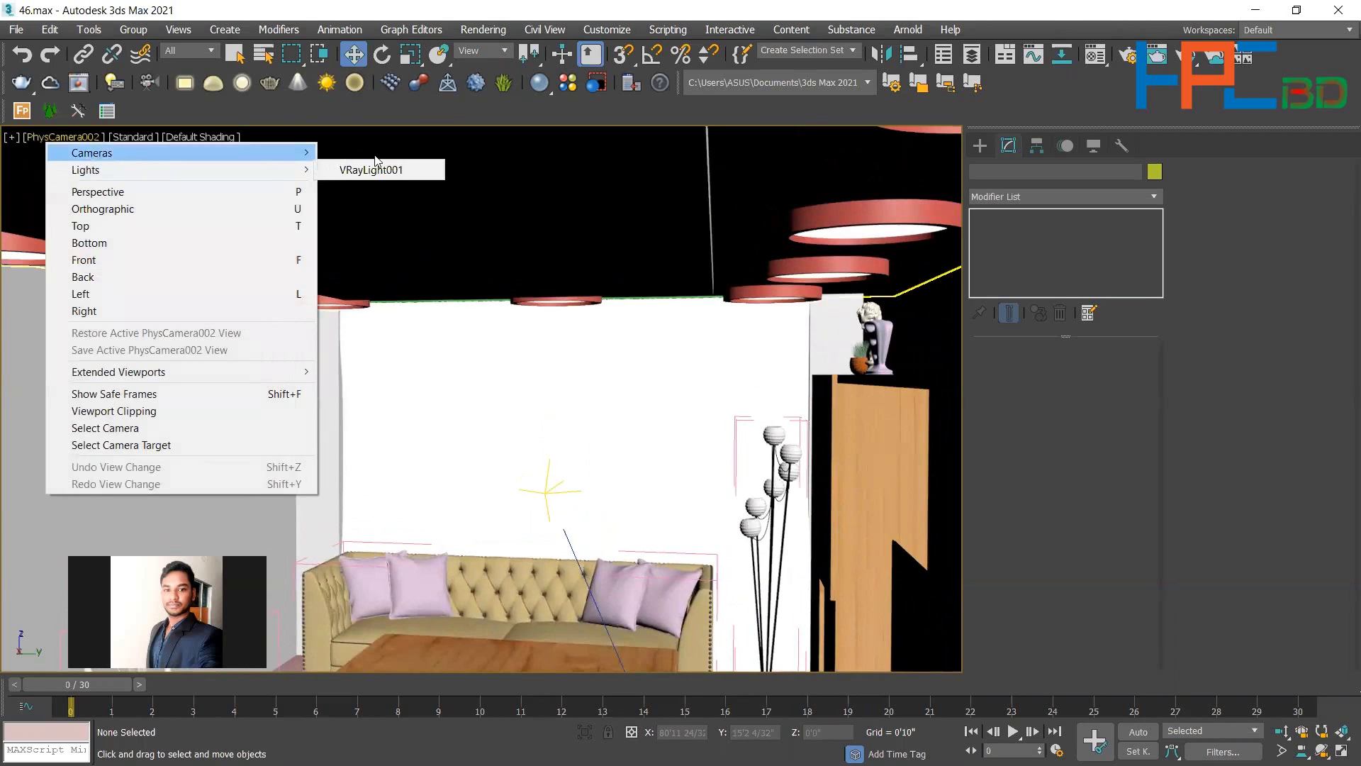
pyautogui.click(103, 195)
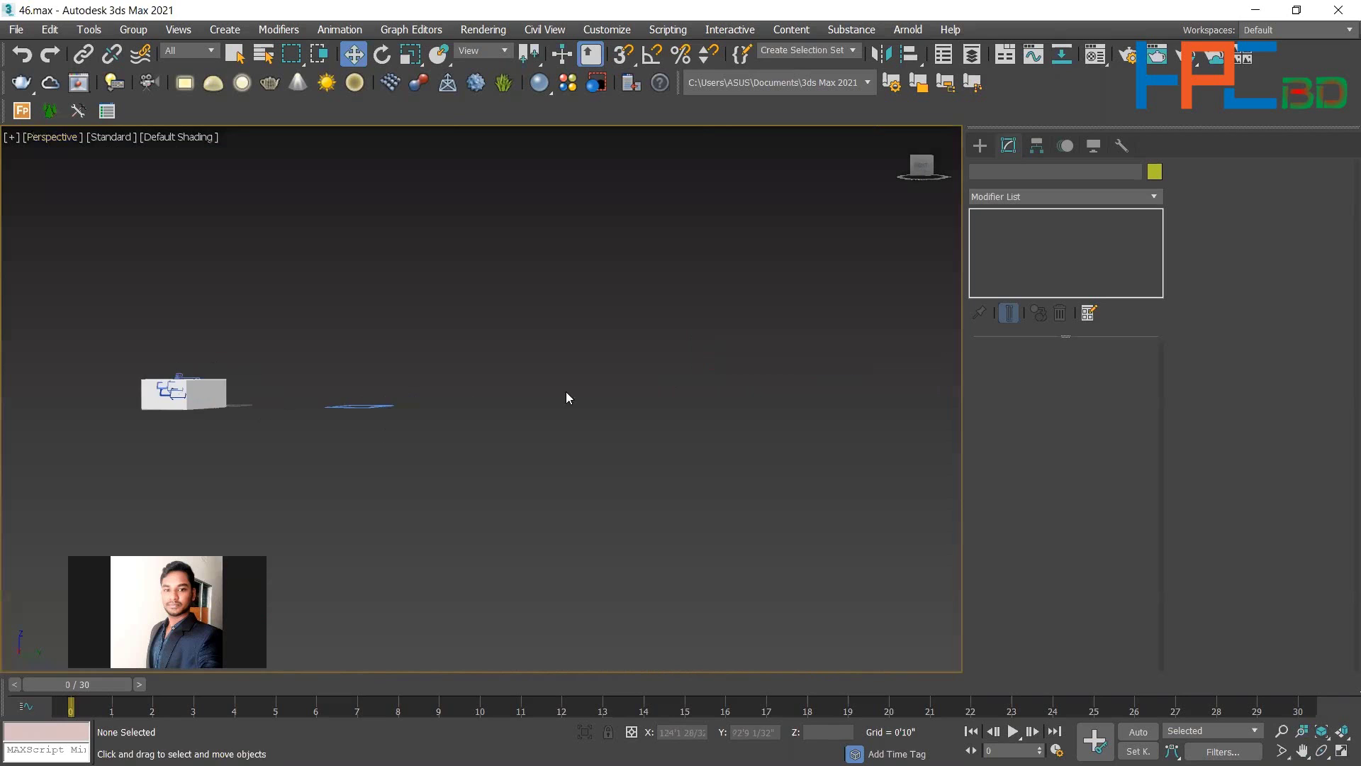
pyautogui.click(979, 146)
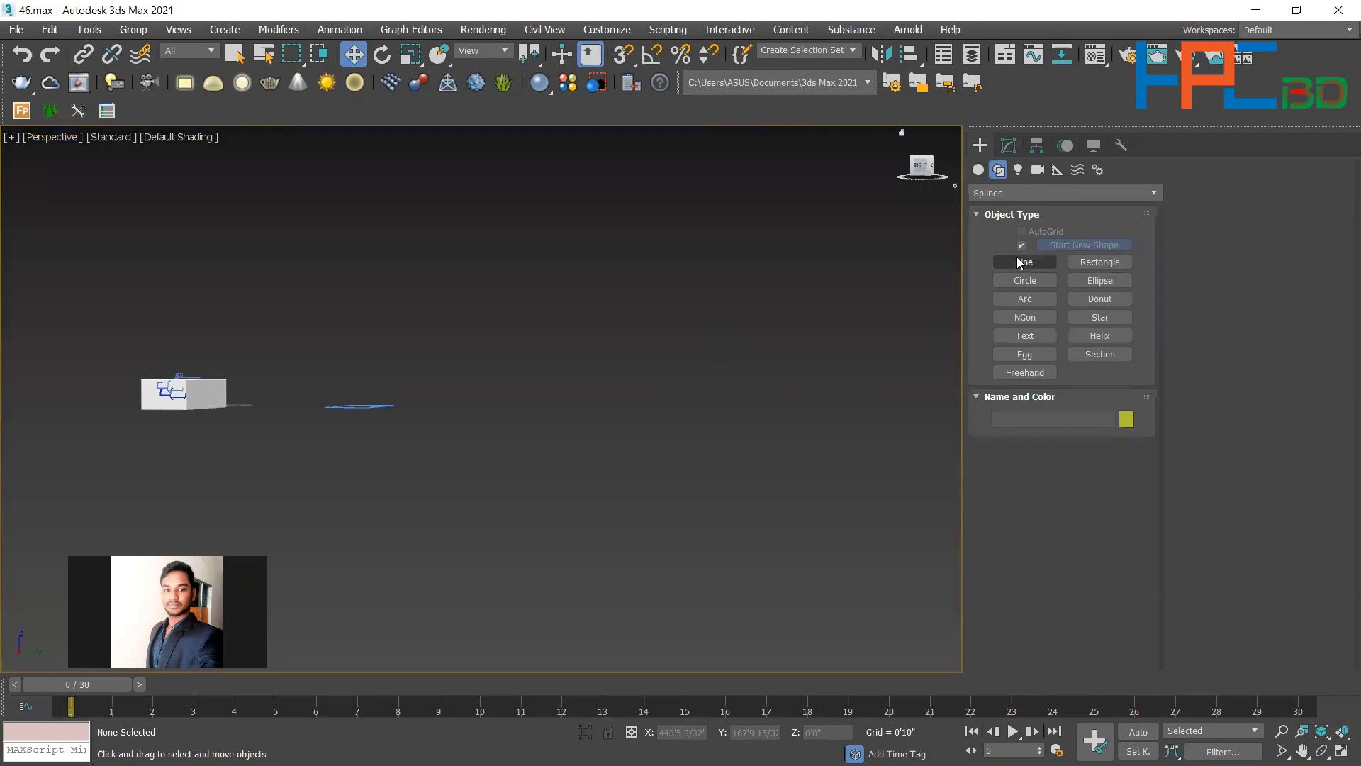
pyautogui.click(978, 169)
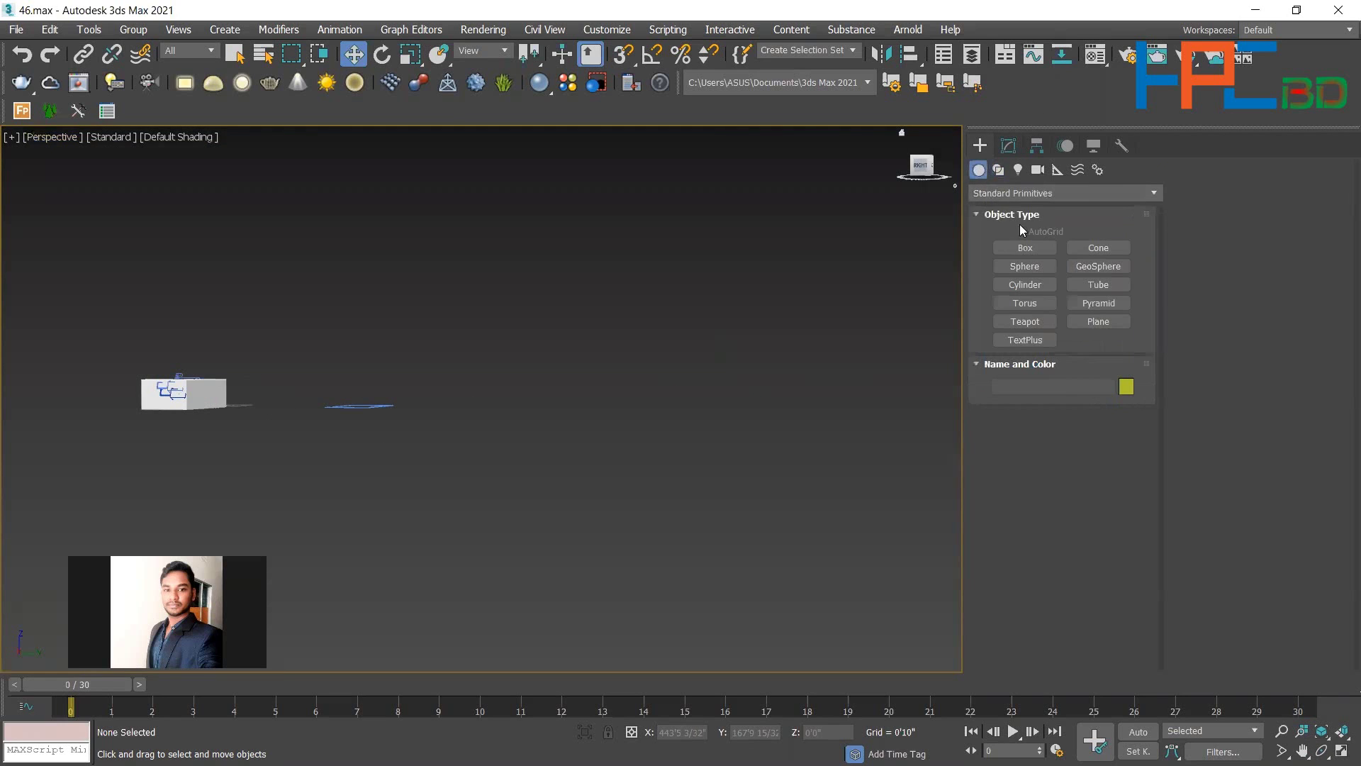
pyautogui.moveTo(577, 377); pyautogui.dragTo(626, 463)
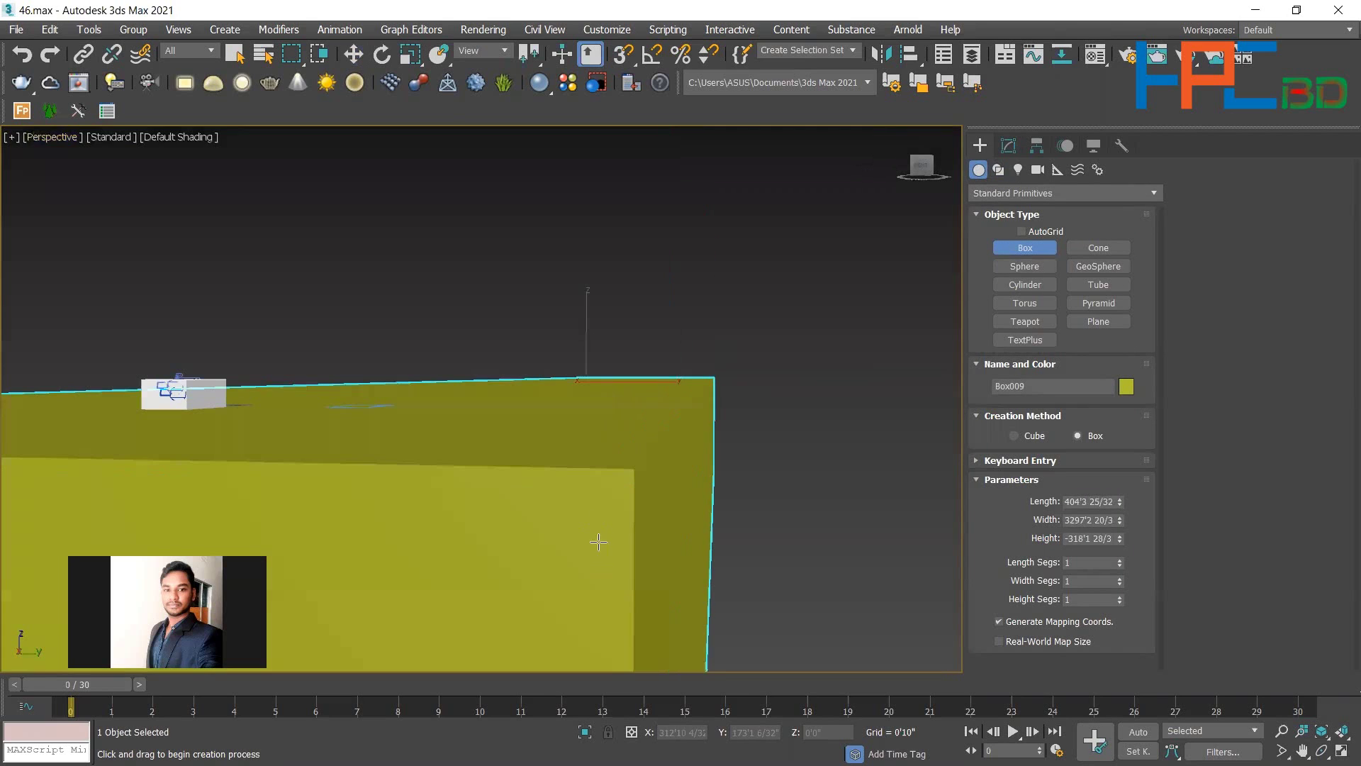
pyautogui.rightClick(553, 417)
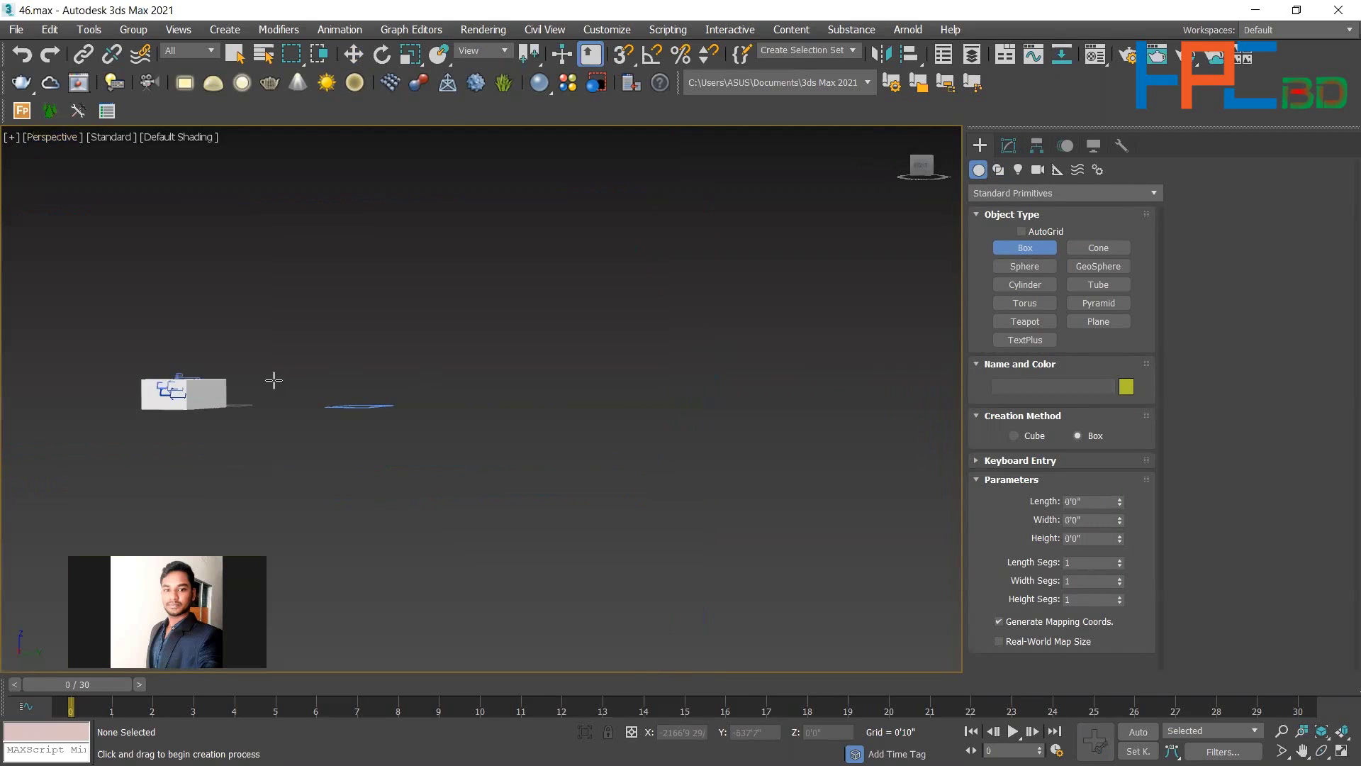
pyautogui.scroll(6, 166, 387)
pyautogui.moveTo(205, 384); pyautogui.dragTo(488, 427, button='middle')
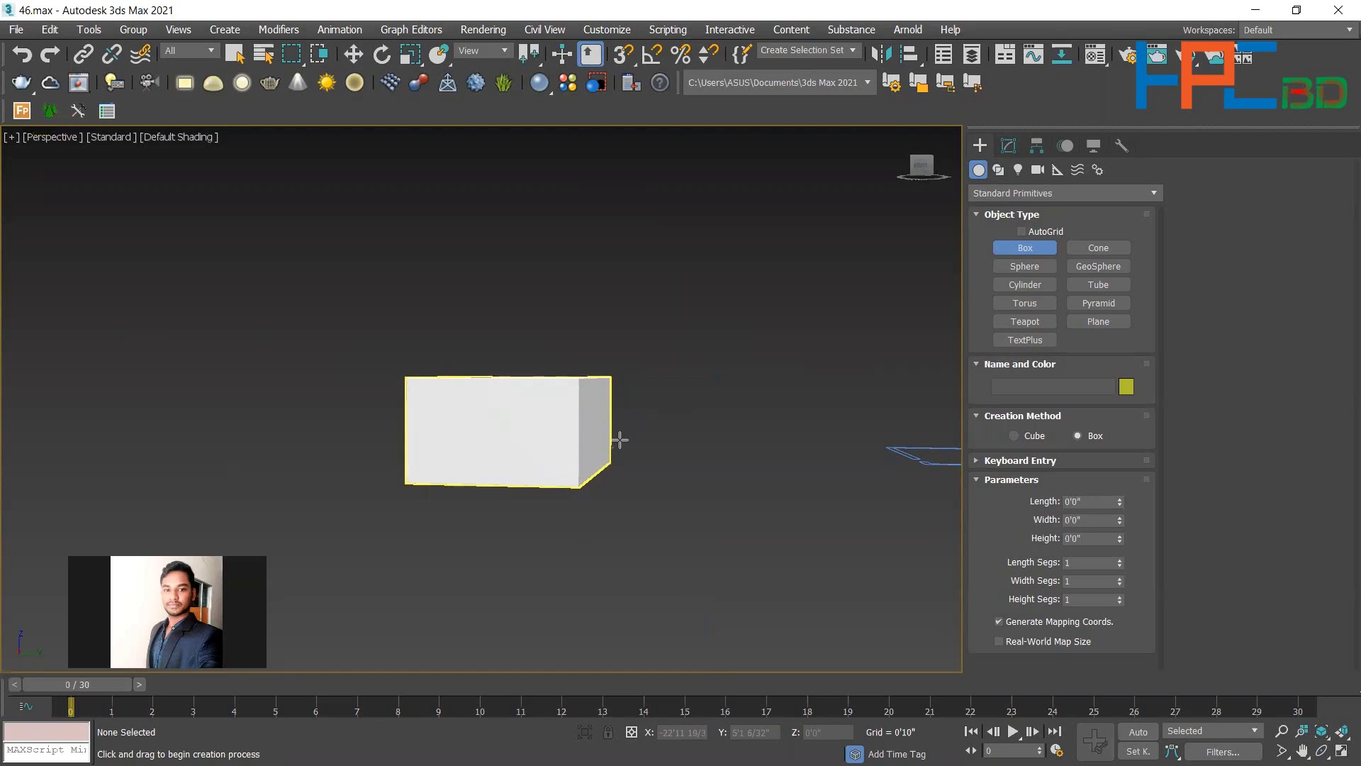
# Close the 46.max scene, restart with an empty untitled scene and dismiss the welcome screen.
pyautogui.click(1340, 10)
pyautogui.click(712, 418)
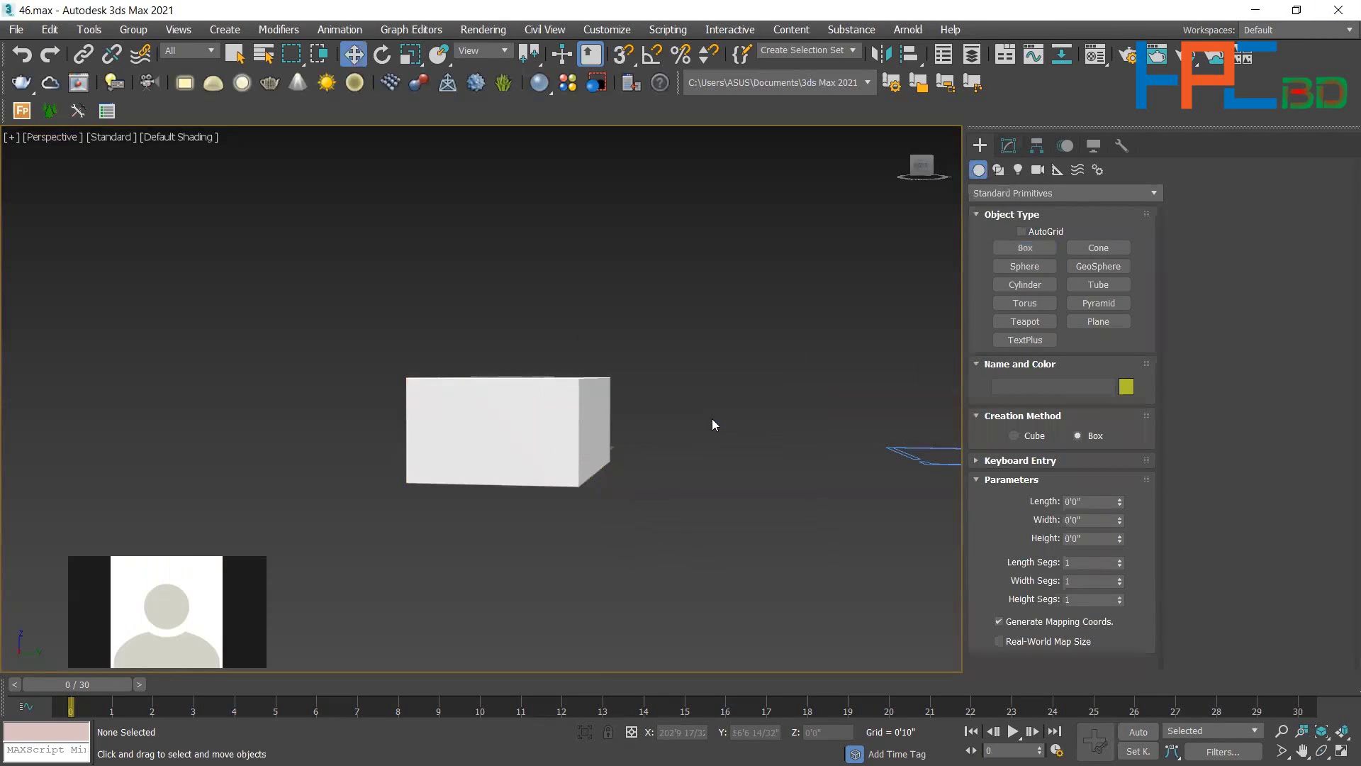
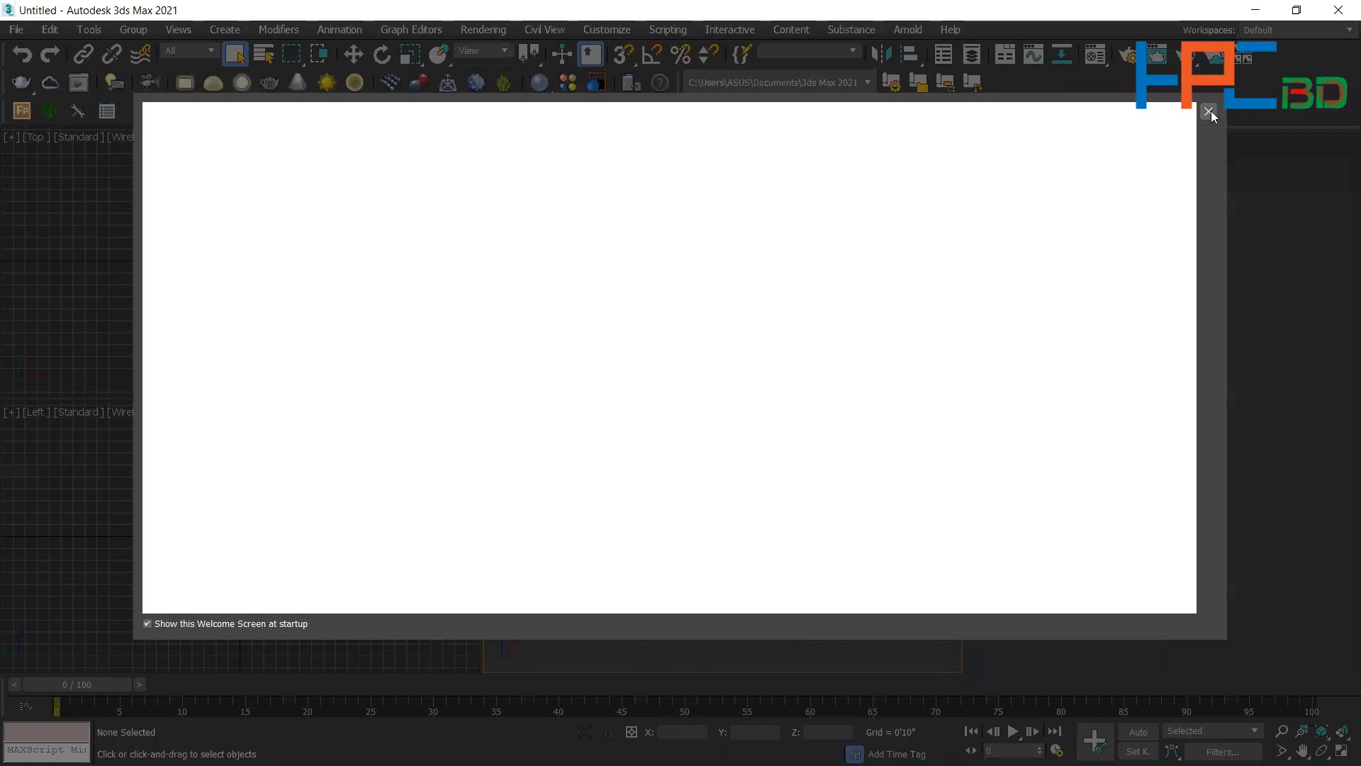
pyautogui.click(1209, 111)
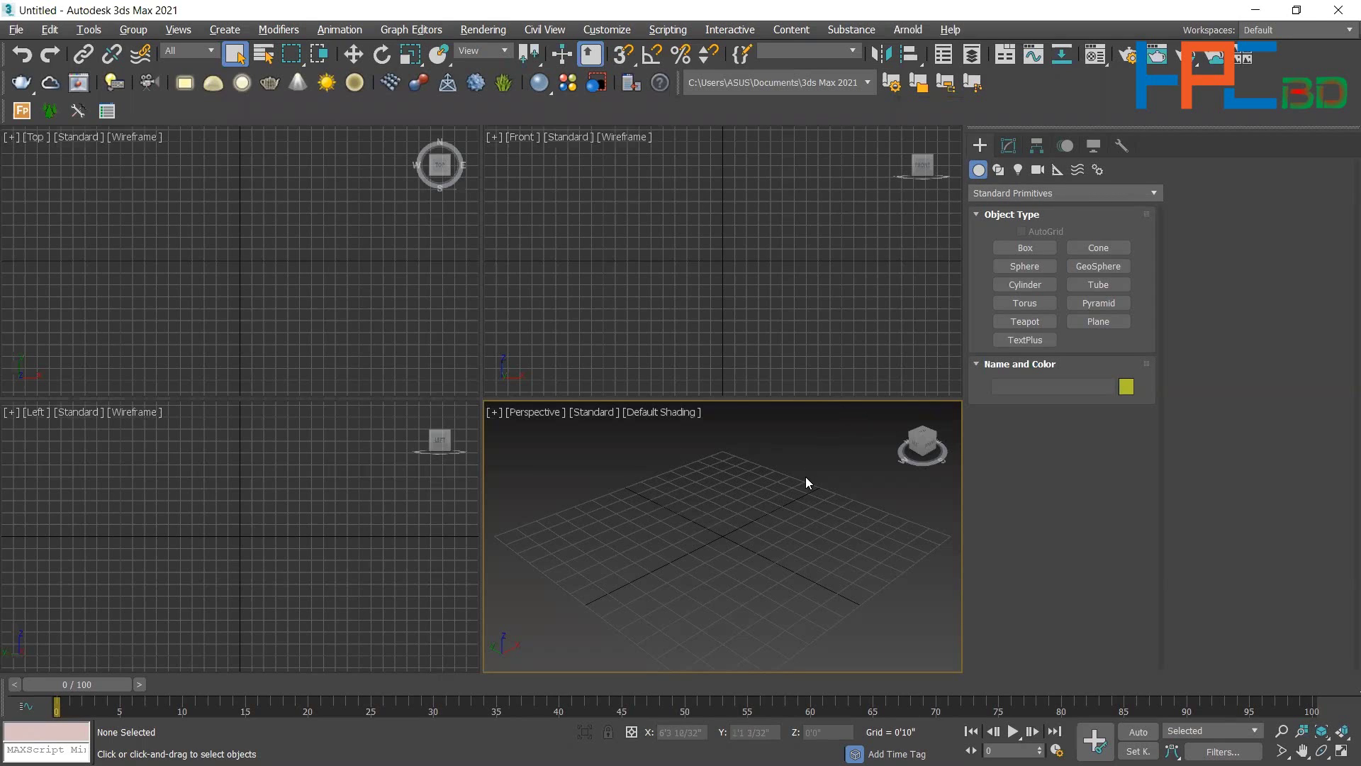
# Draw a flat floor box about 6'5" long, 4'2" wide and 2" high in the Perspective view.
pyautogui.hotkey('alt', 'w')
pyautogui.click(1025, 247)
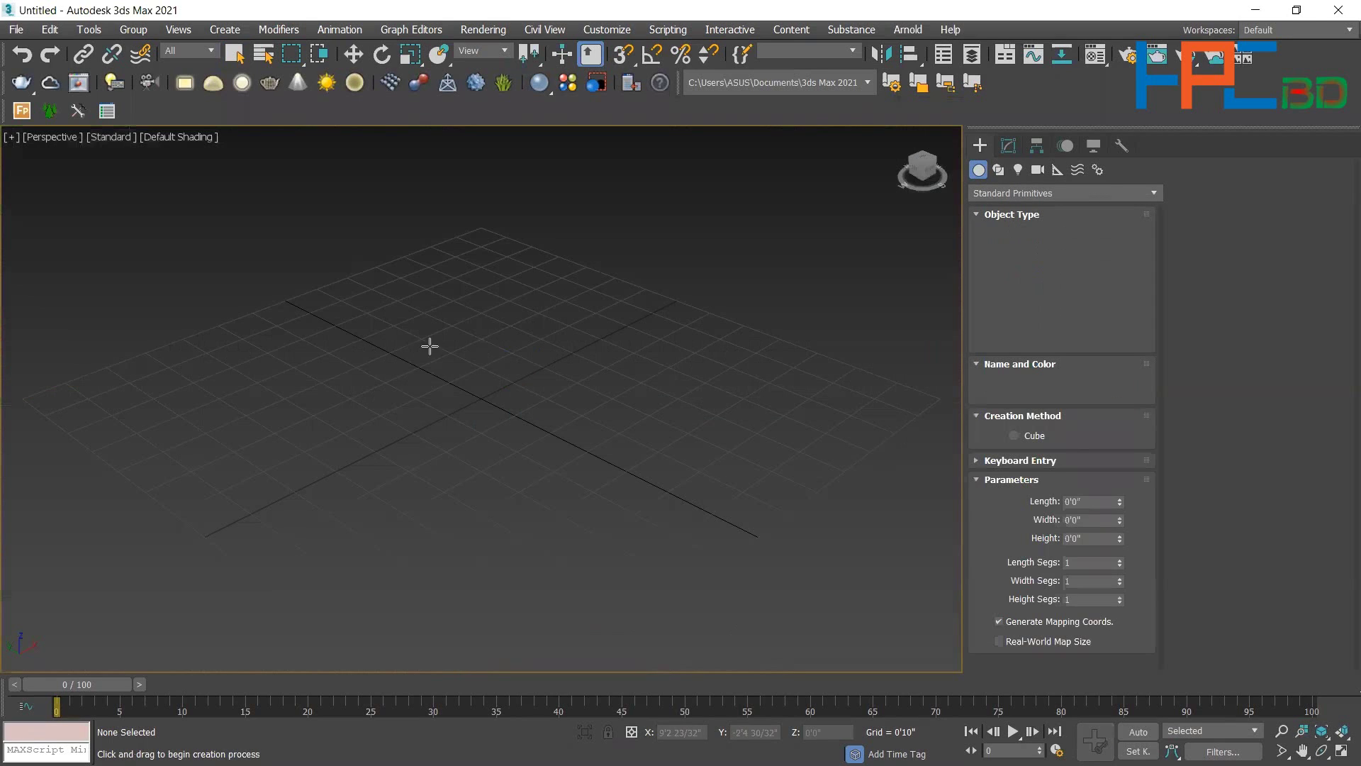
pyautogui.moveTo(451, 355); pyautogui.dragTo(558, 607)
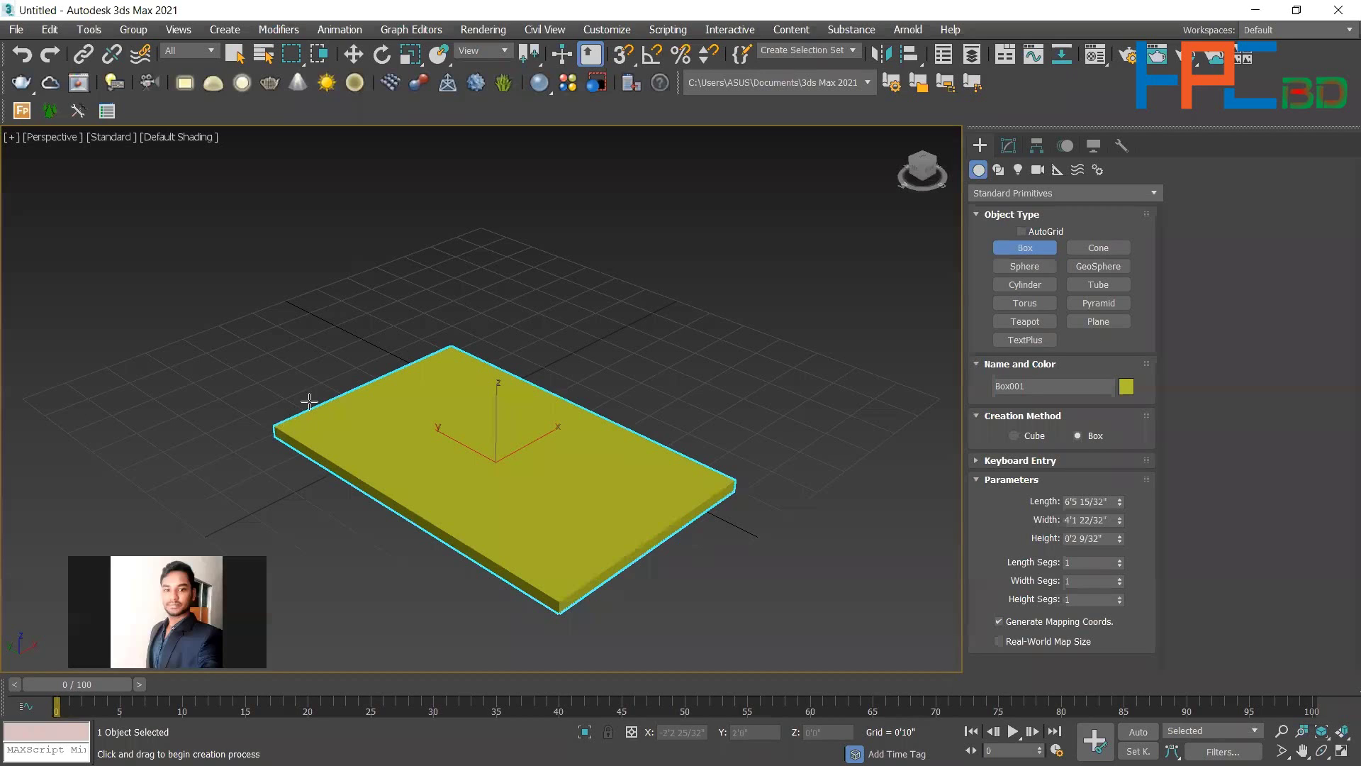
# Draw a thin wall box about 4'3" wide and 3'9" high along the floor's back edge and lower it about 3".
pyautogui.moveTo(281, 425); pyautogui.dragTo(460, 345)
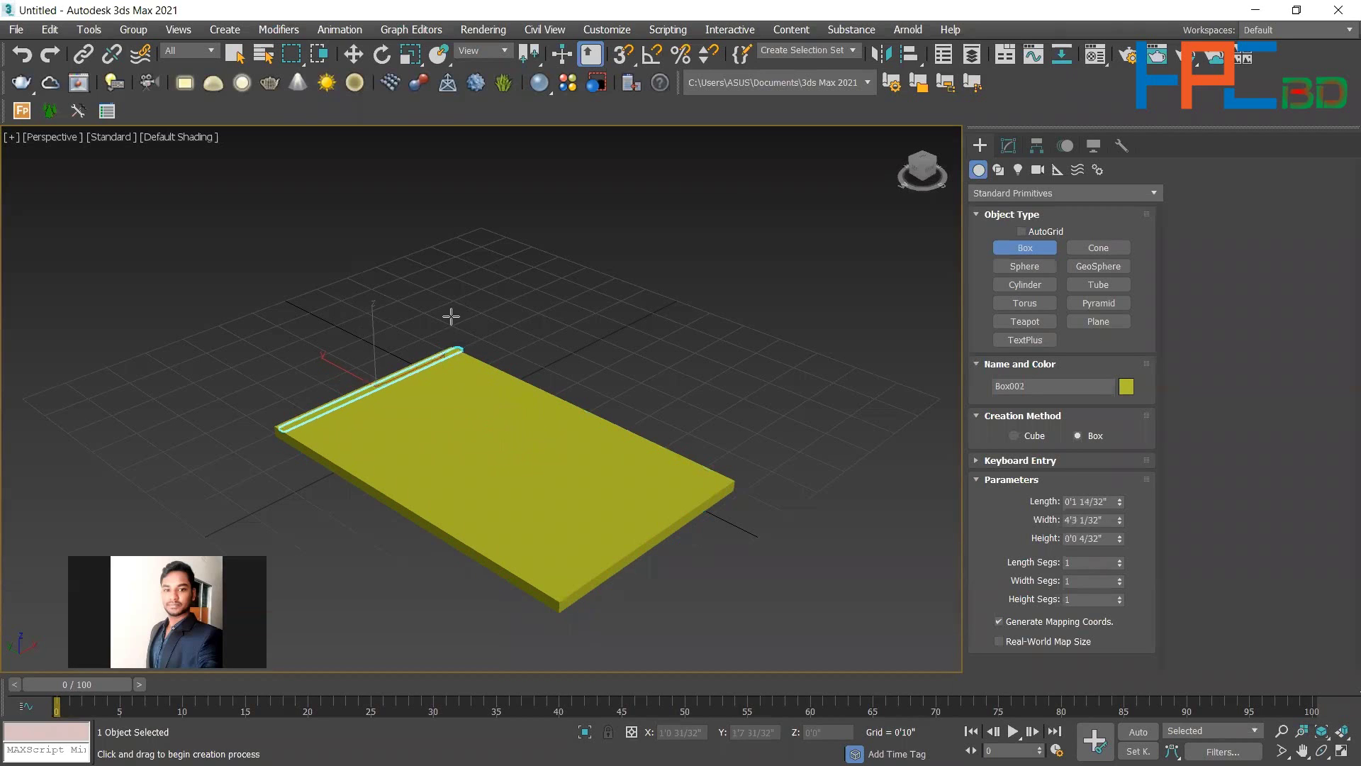
pyautogui.click(429, 134)
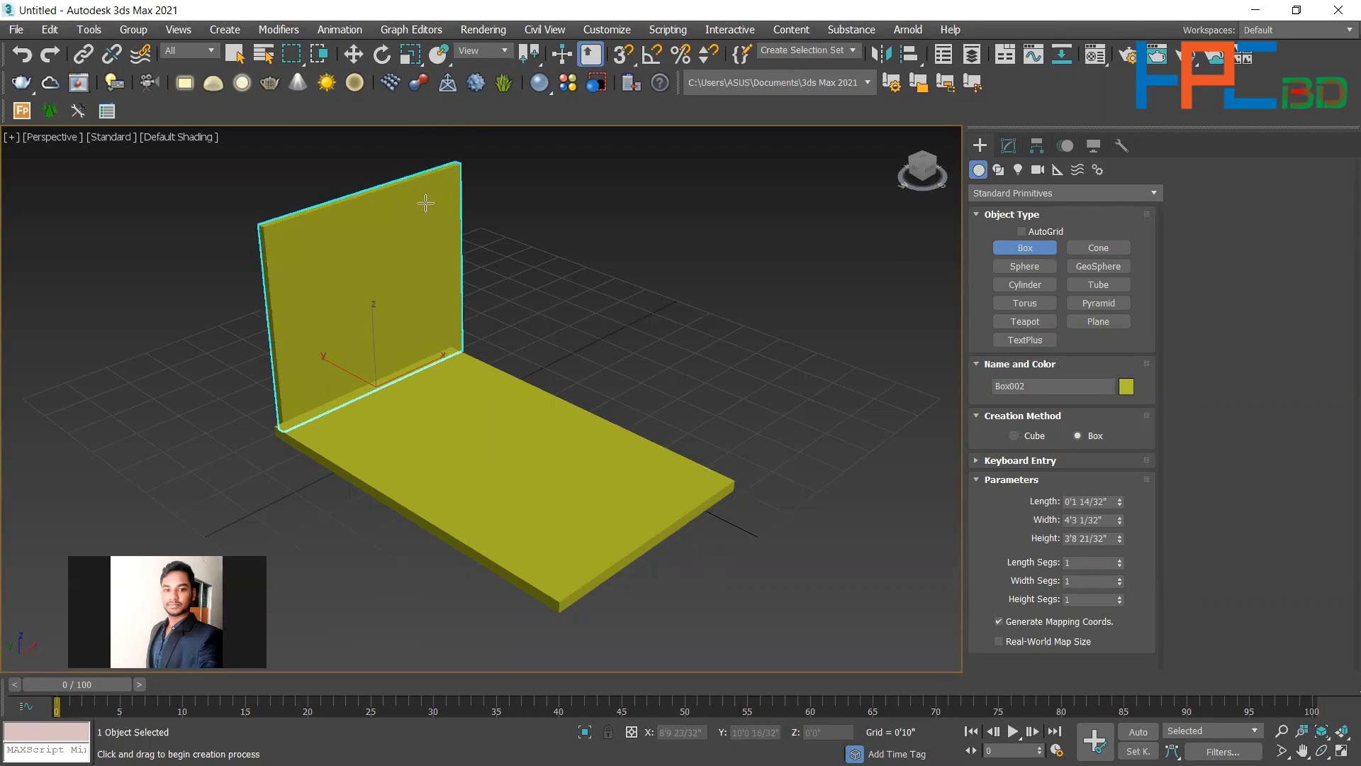
pyautogui.click(353, 55)
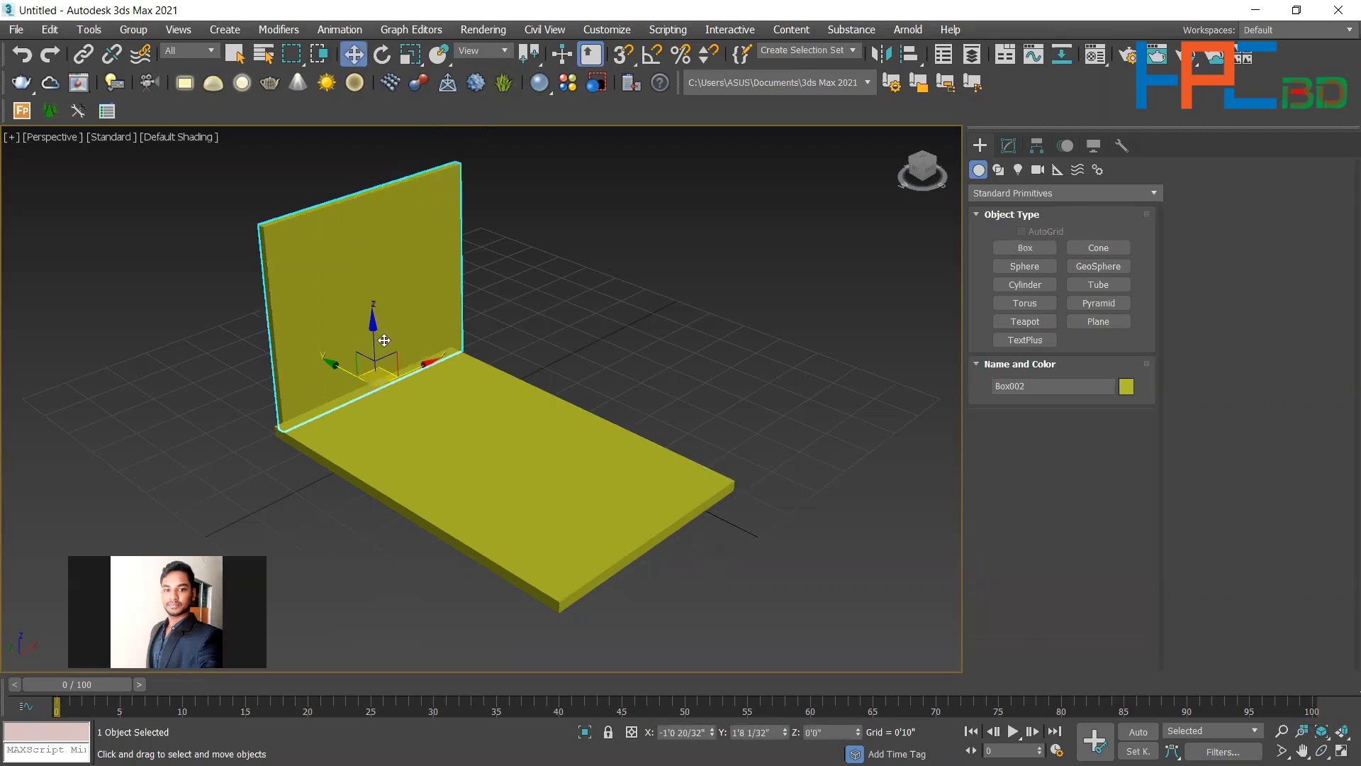
pyautogui.moveTo(377, 332); pyautogui.dragTo(377, 347)
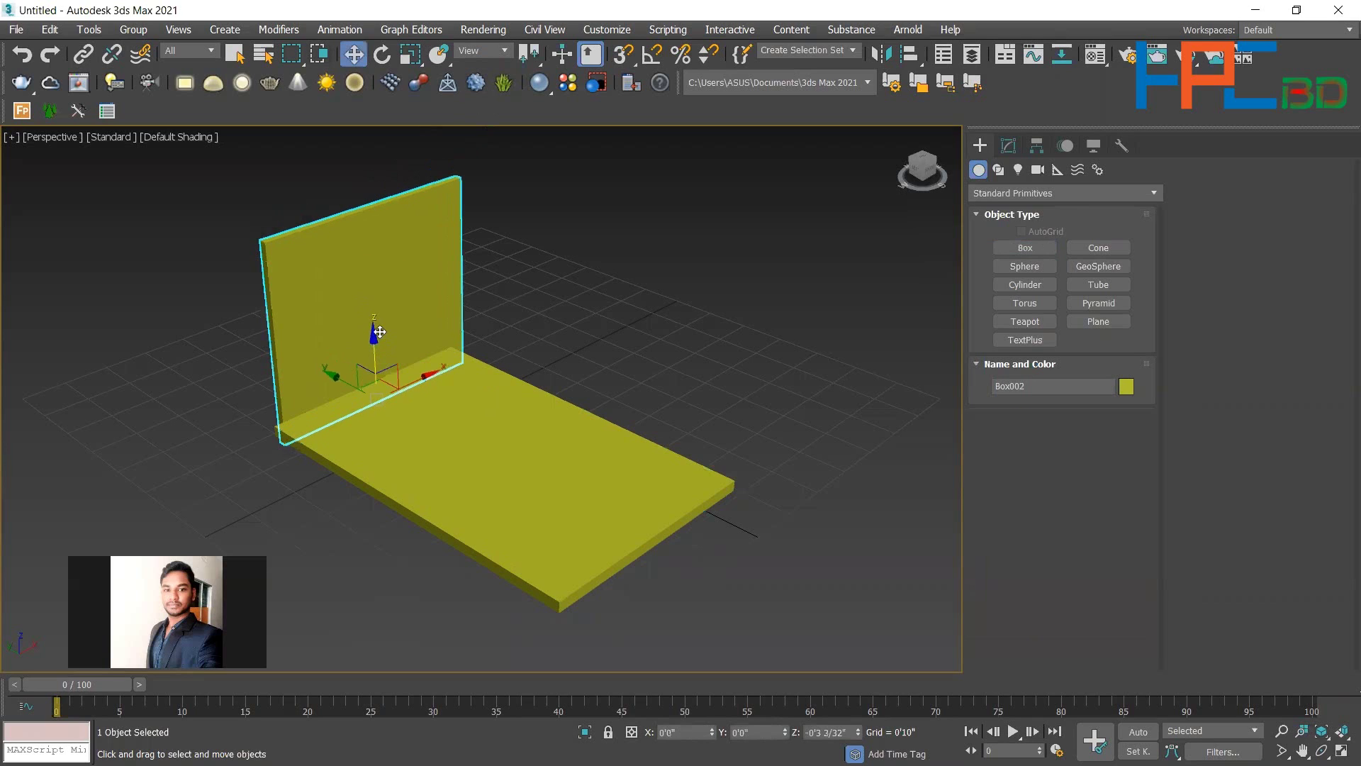
# Move the wall box about 1.5" along negative X against the floor's back edge.
pyautogui.click(541, 319)
pyautogui.keyDown('alt'); pyautogui.moveTo(565, 310); pyautogui.dragTo(504, 295, button='middle'); pyautogui.keyUp('alt')
pyautogui.click(446, 250)
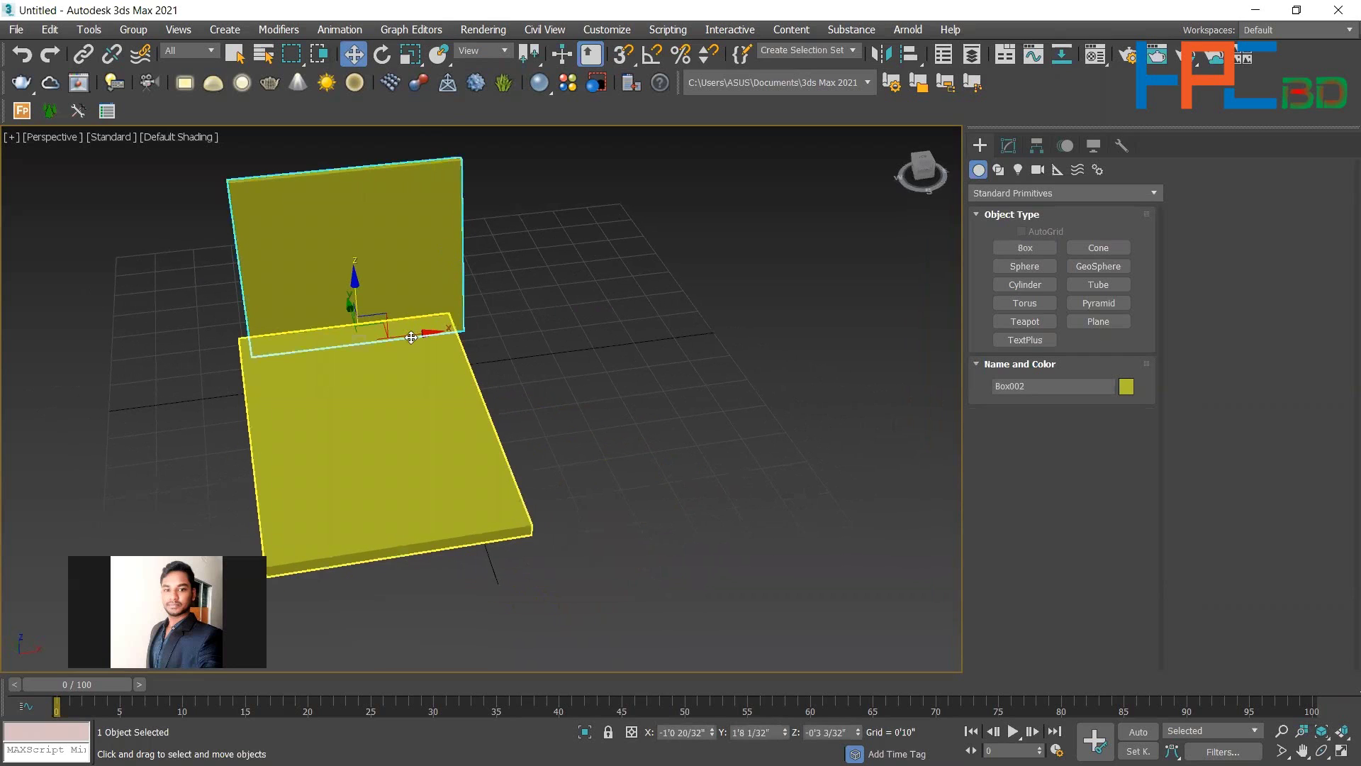
pyautogui.moveTo(406, 334); pyautogui.dragTo(416, 333)
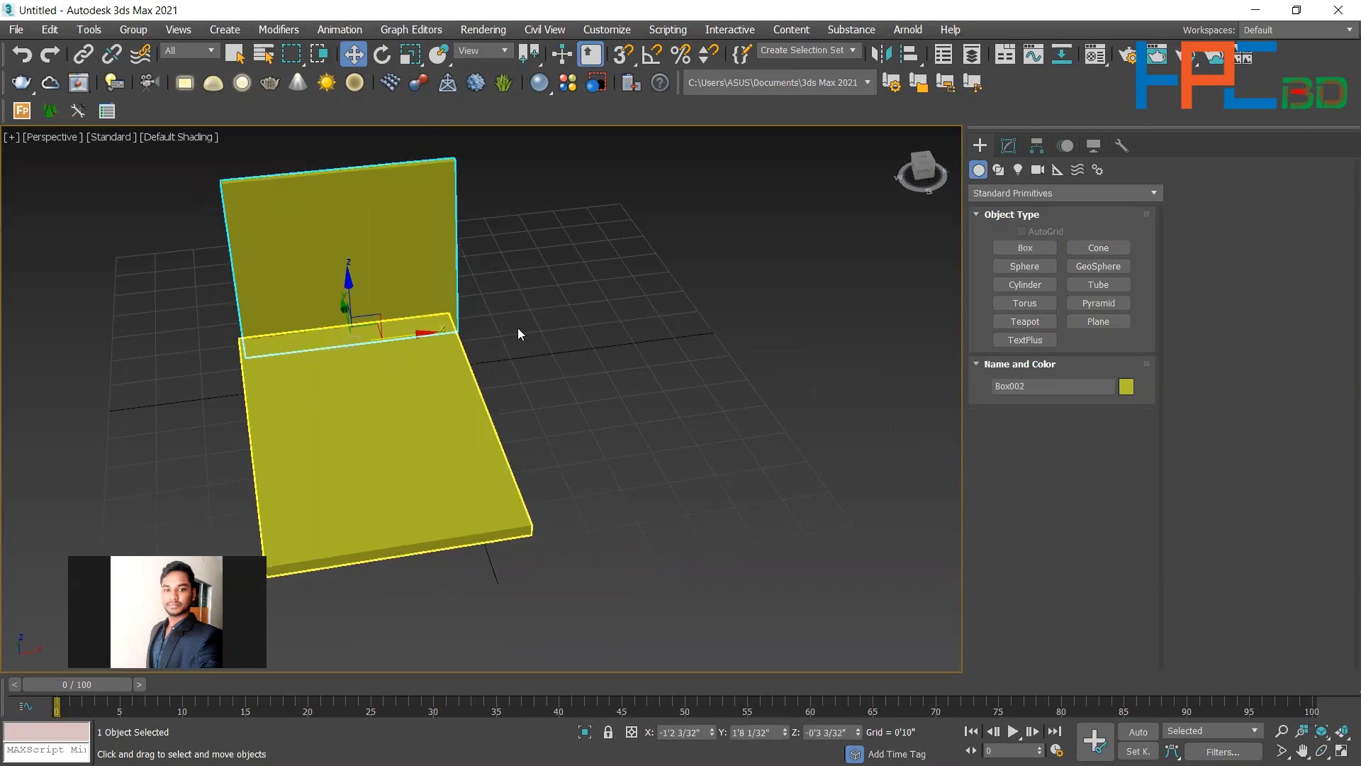
# Shift the floor box about 0.5" along positive X relative to the wall box.
pyautogui.keyDown('alt'); pyautogui.moveTo(519, 328); pyautogui.dragTo(457, 299, button='middle'); pyautogui.keyUp('alt')
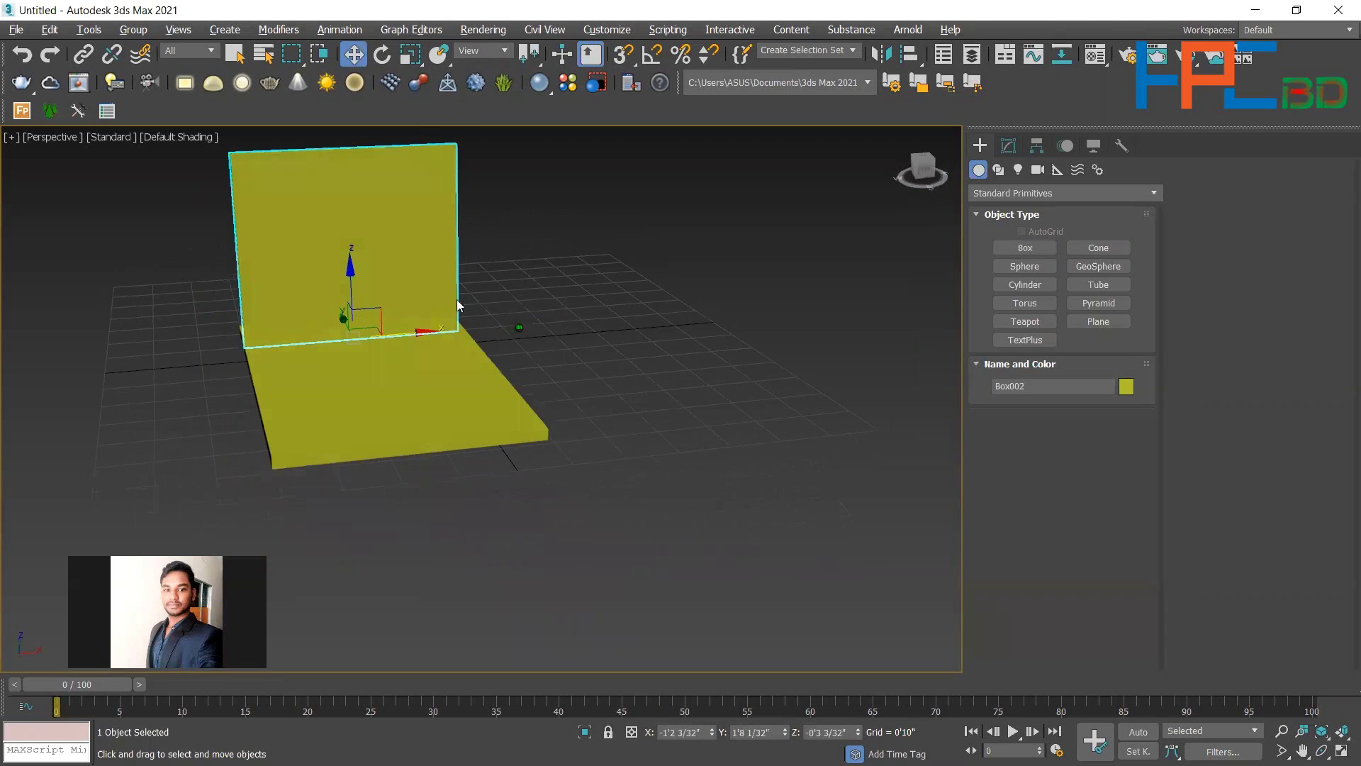
pyautogui.moveTo(374, 377); pyautogui.dragTo(547, 383, button='middle')
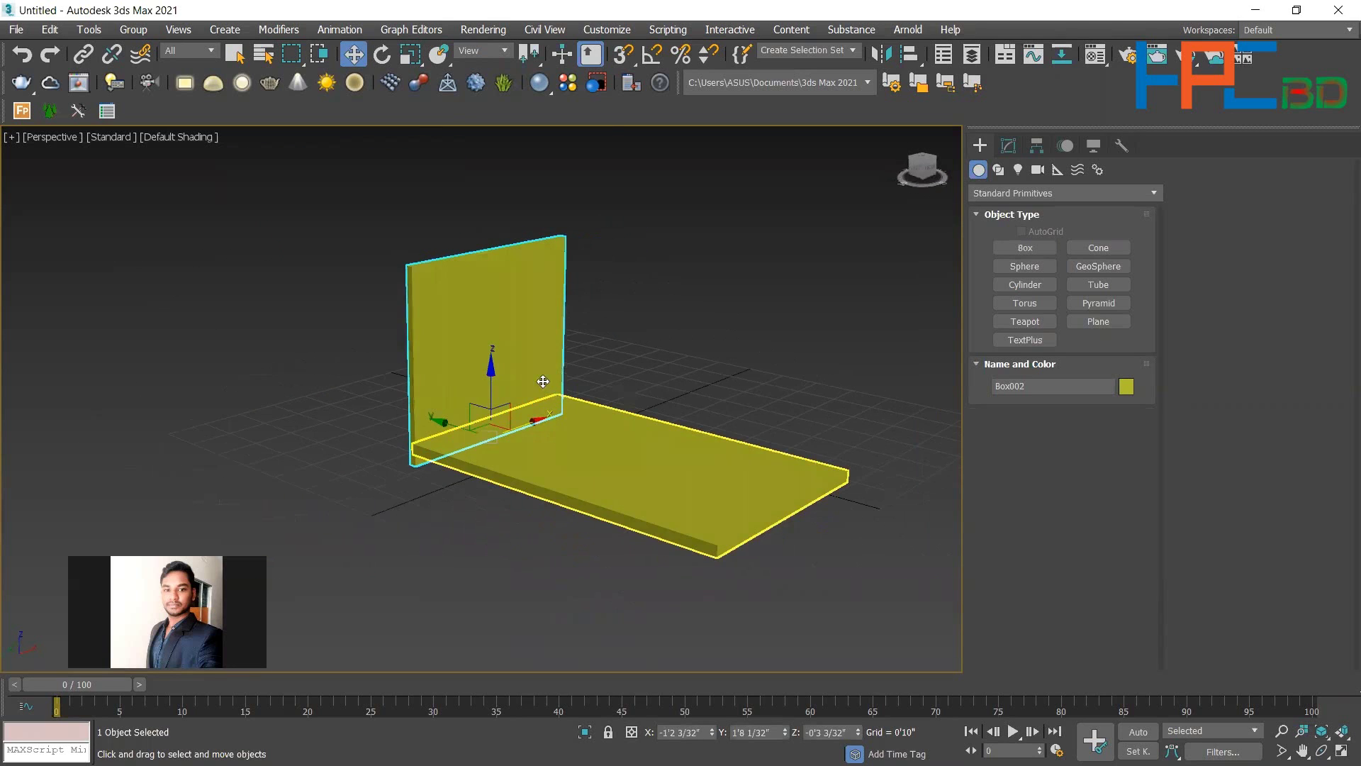
pyautogui.scroll(4, 547, 383)
pyautogui.scroll(-5, 655, 378)
pyautogui.scroll(1, 616, 383)
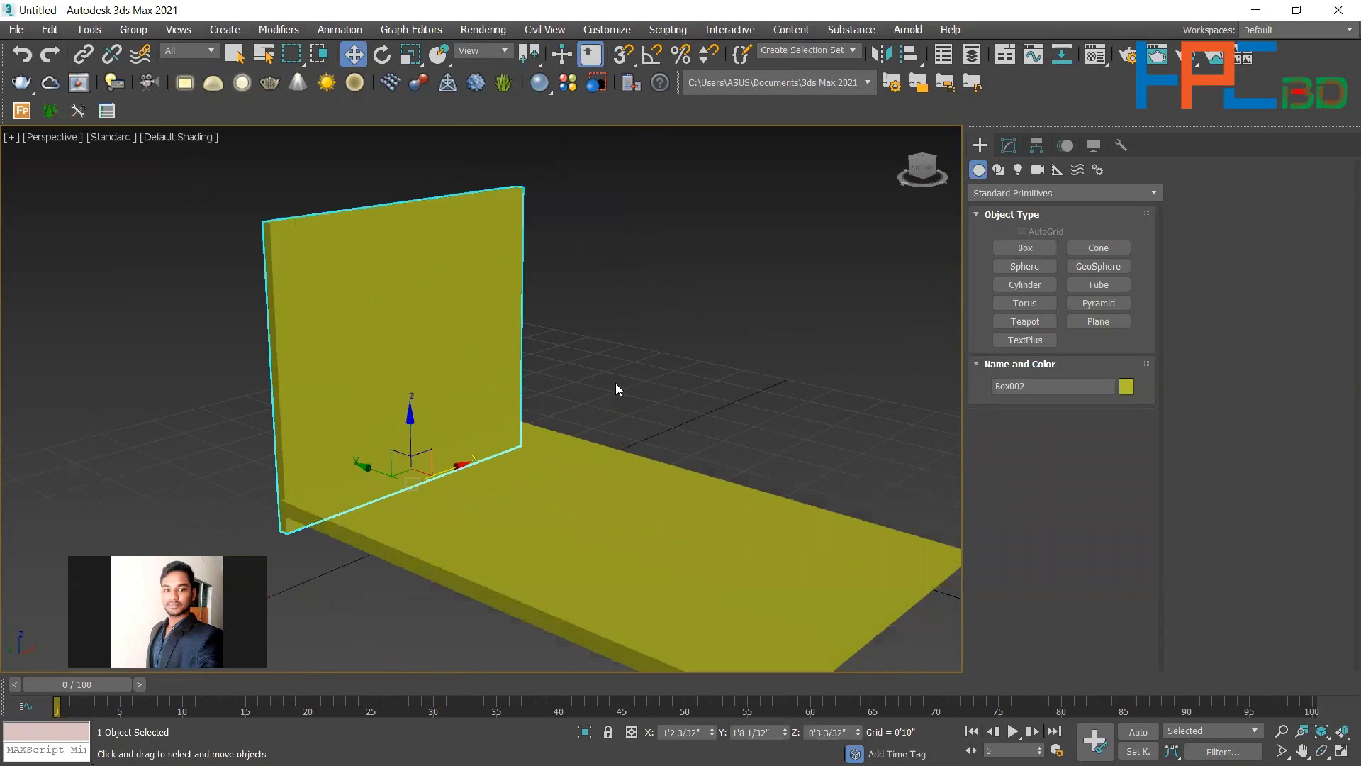
pyautogui.click(615, 377)
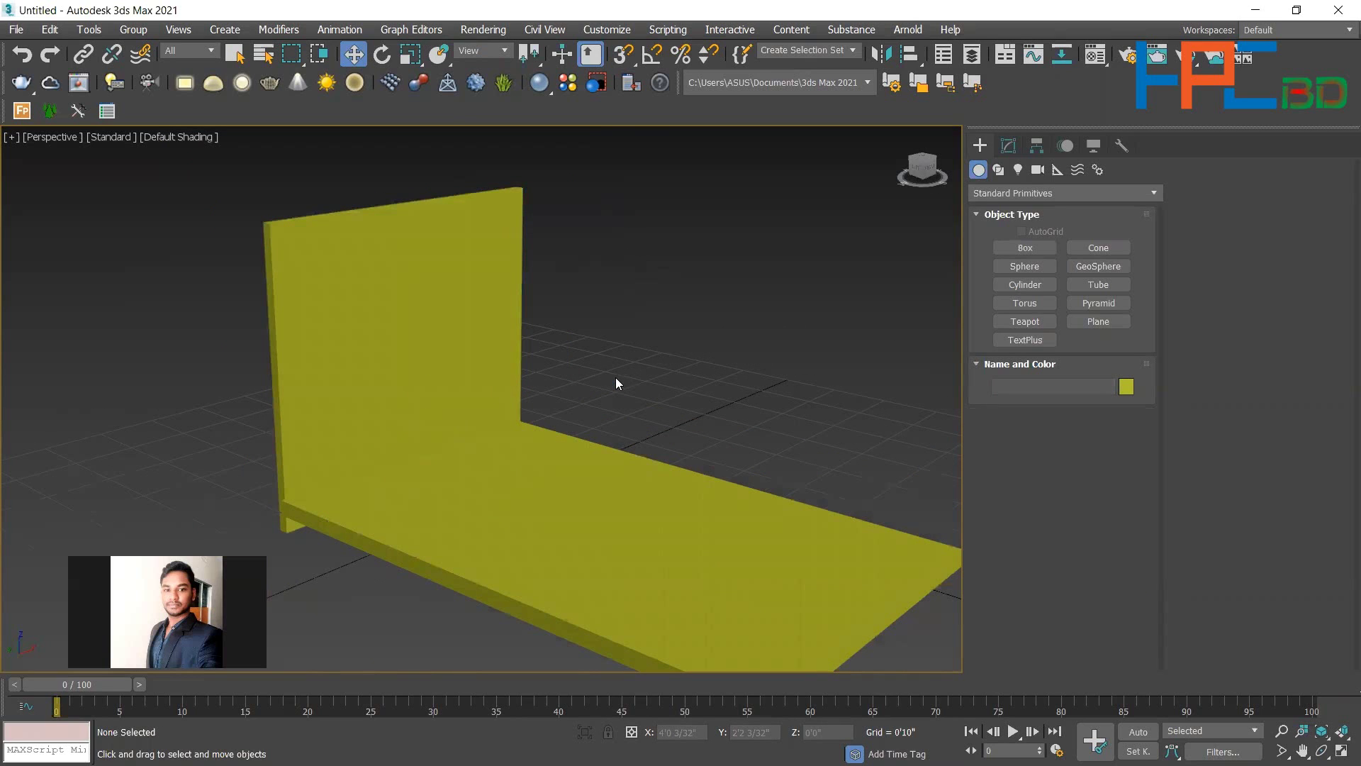
pyautogui.click(505, 500)
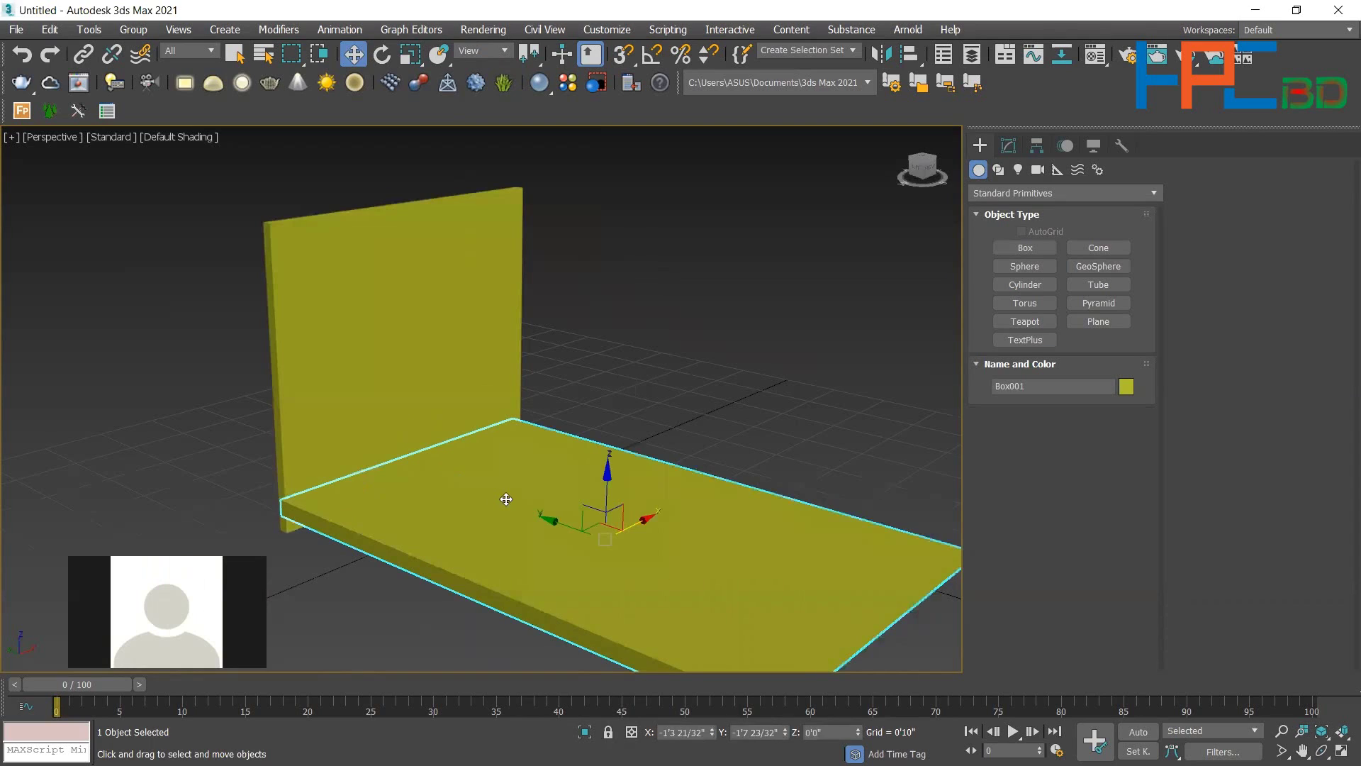
pyautogui.moveTo(506, 499); pyautogui.dragTo(504, 496)
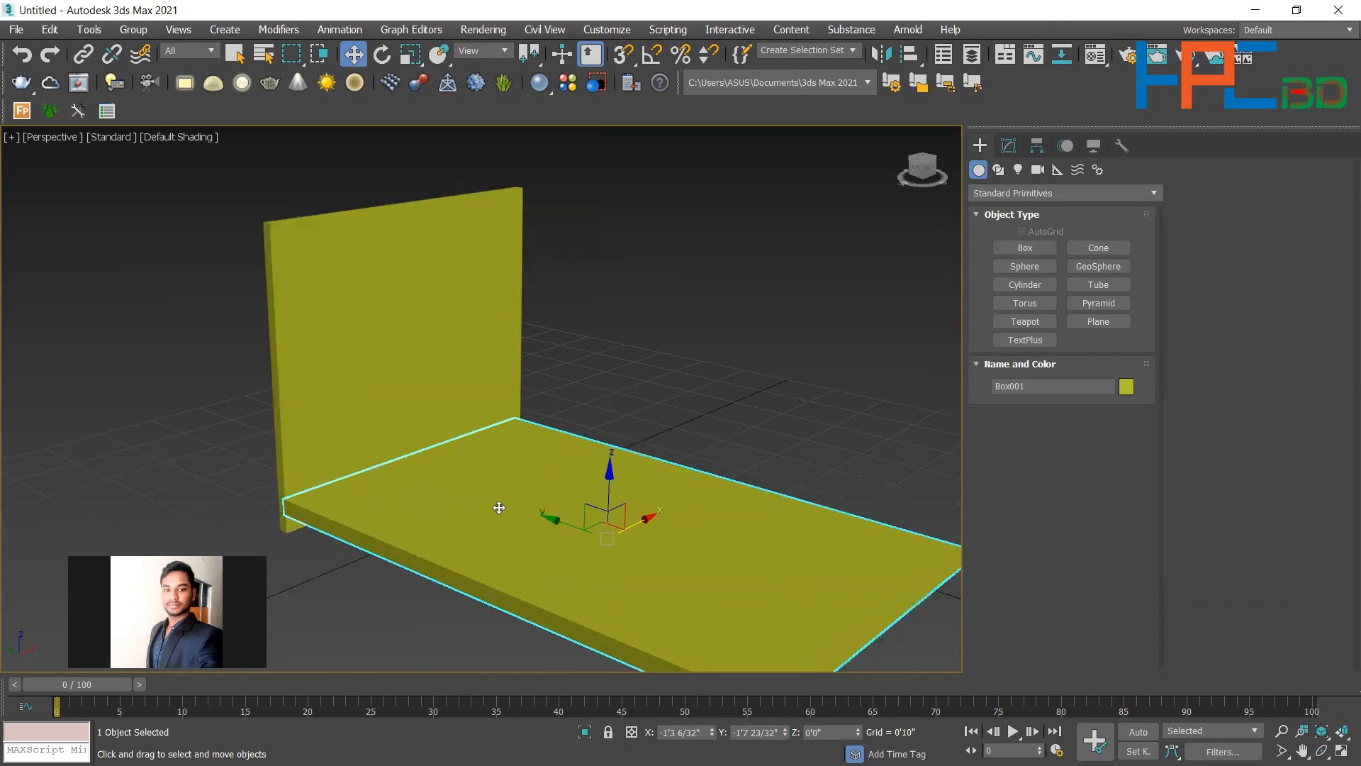
# Add a VRayBitmap map to the diffuse channel of the pale green Material #7.
pyautogui.press('m')
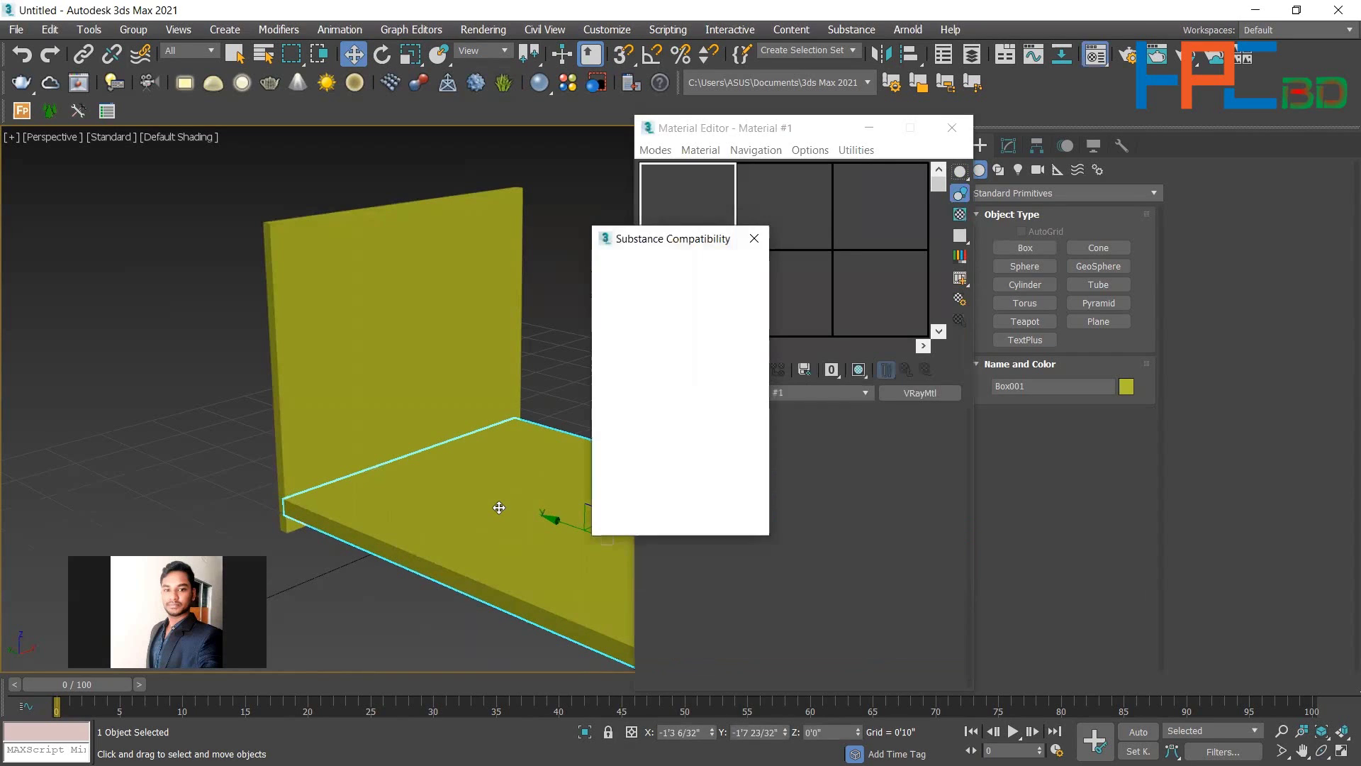
pyautogui.click(757, 239)
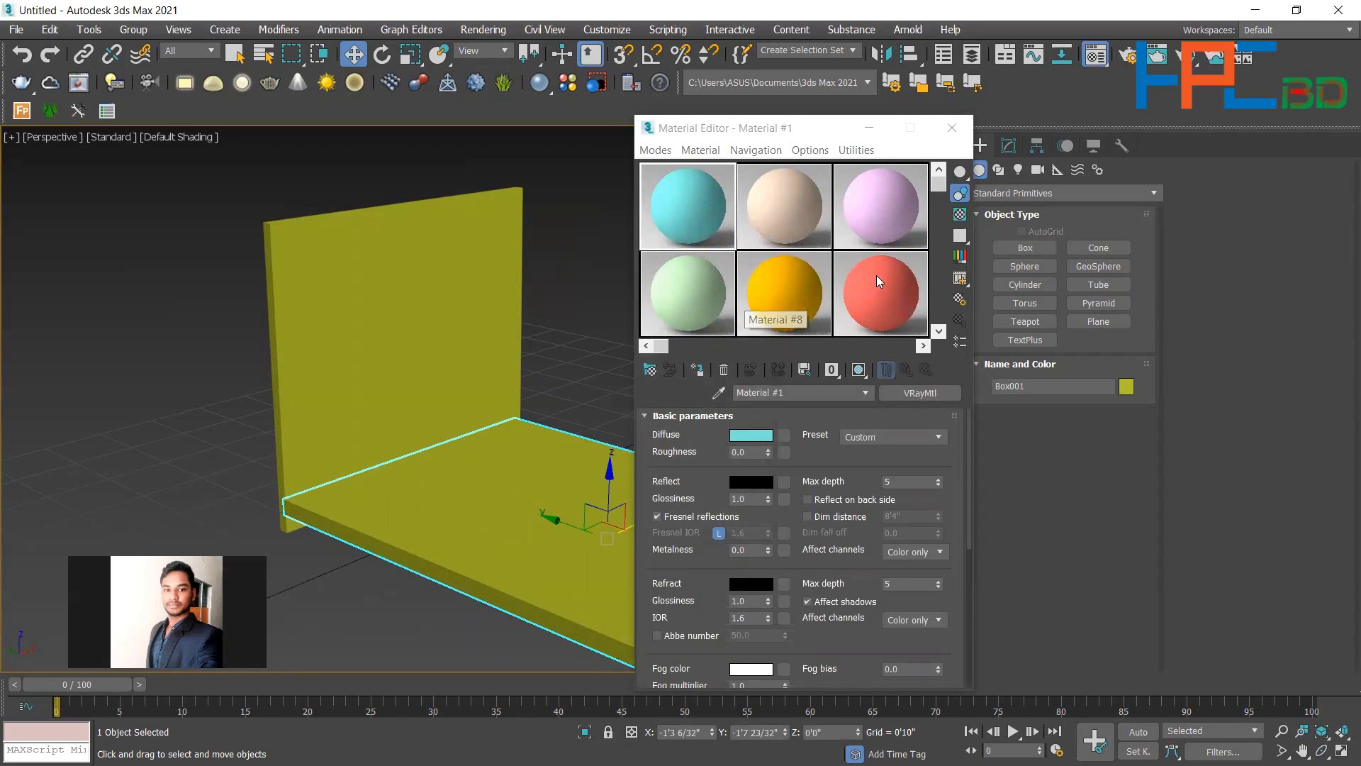
pyautogui.click(686, 295)
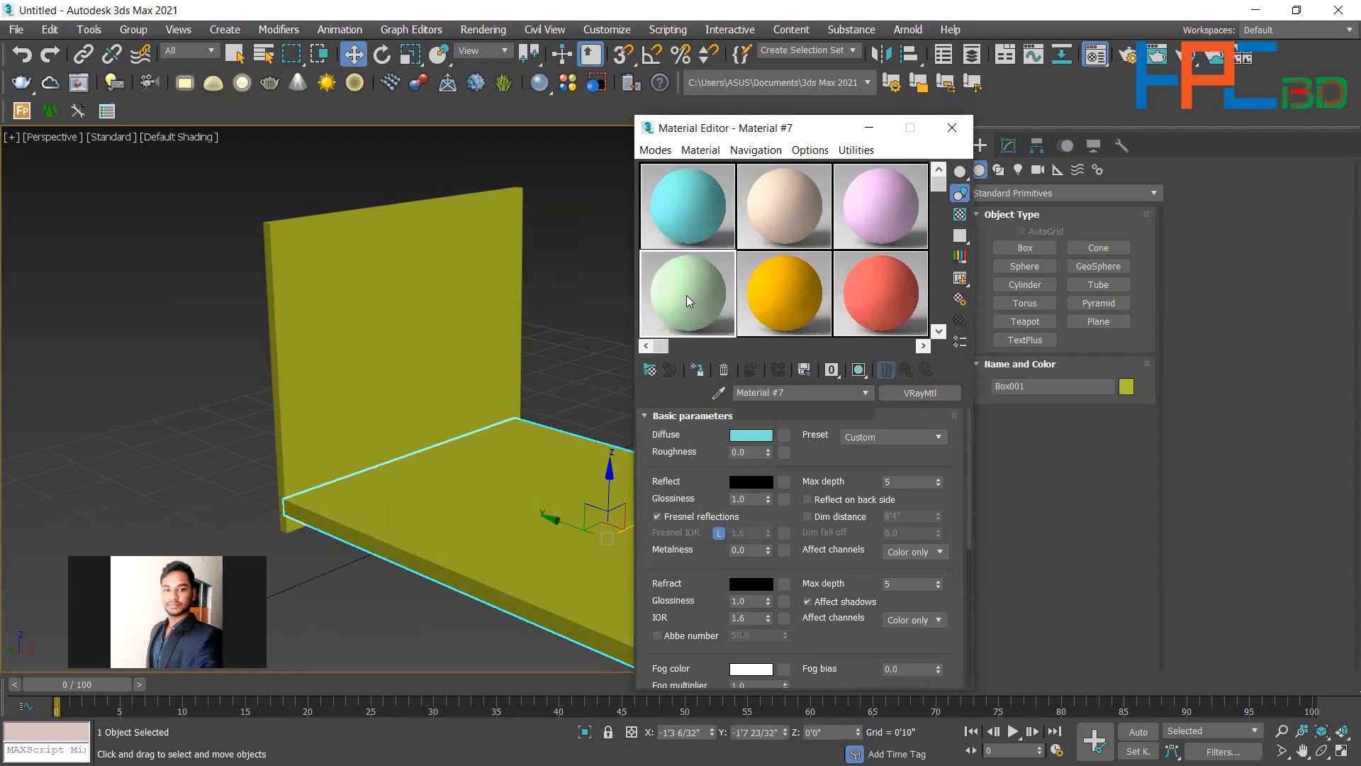
pyautogui.click(785, 436)
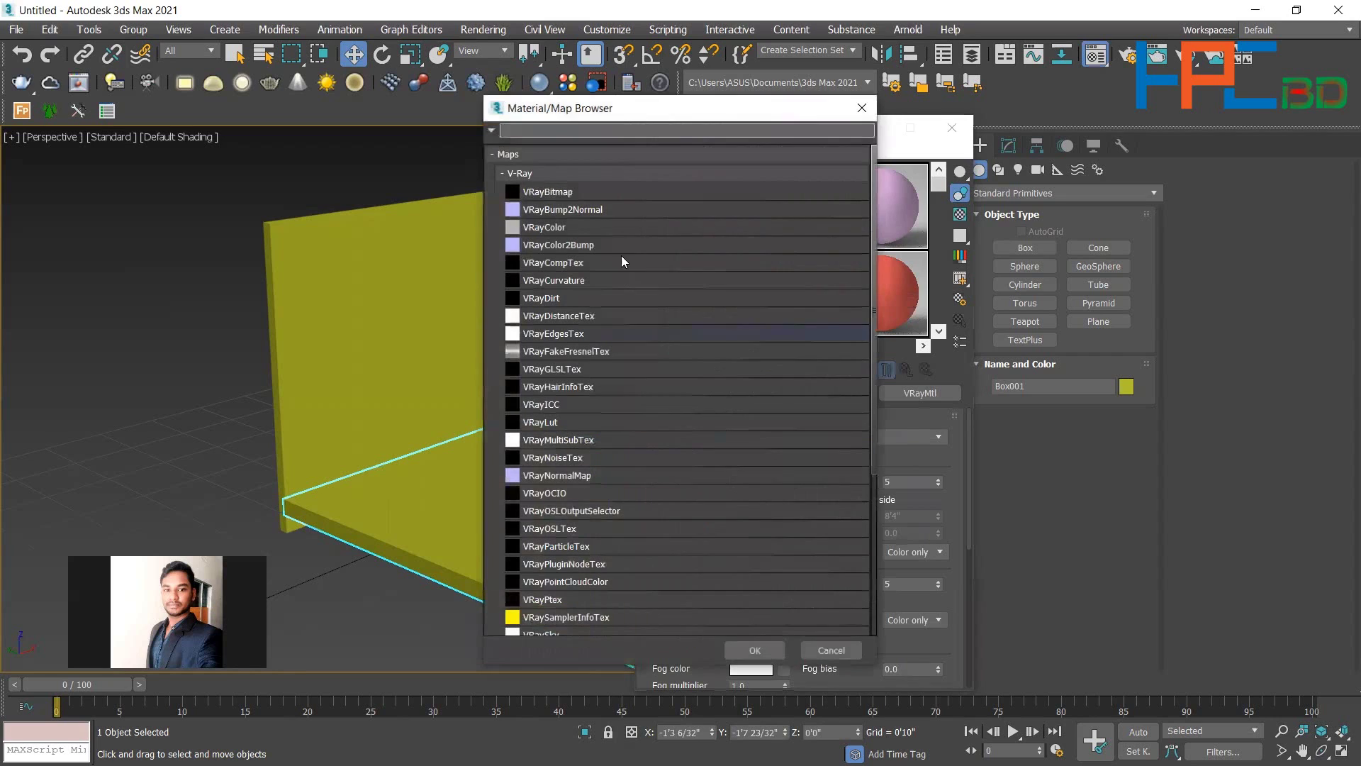
pyautogui.click(541, 192)
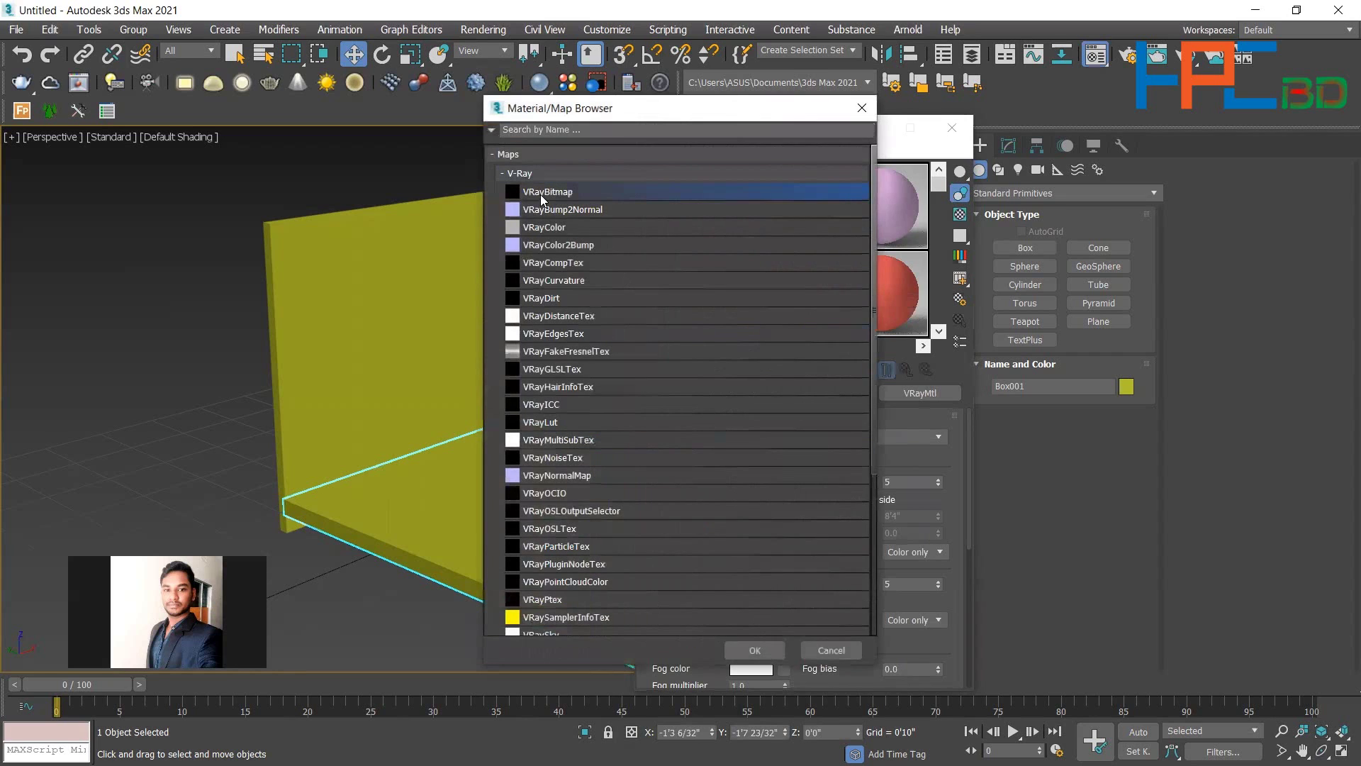
pyautogui.click(753, 642)
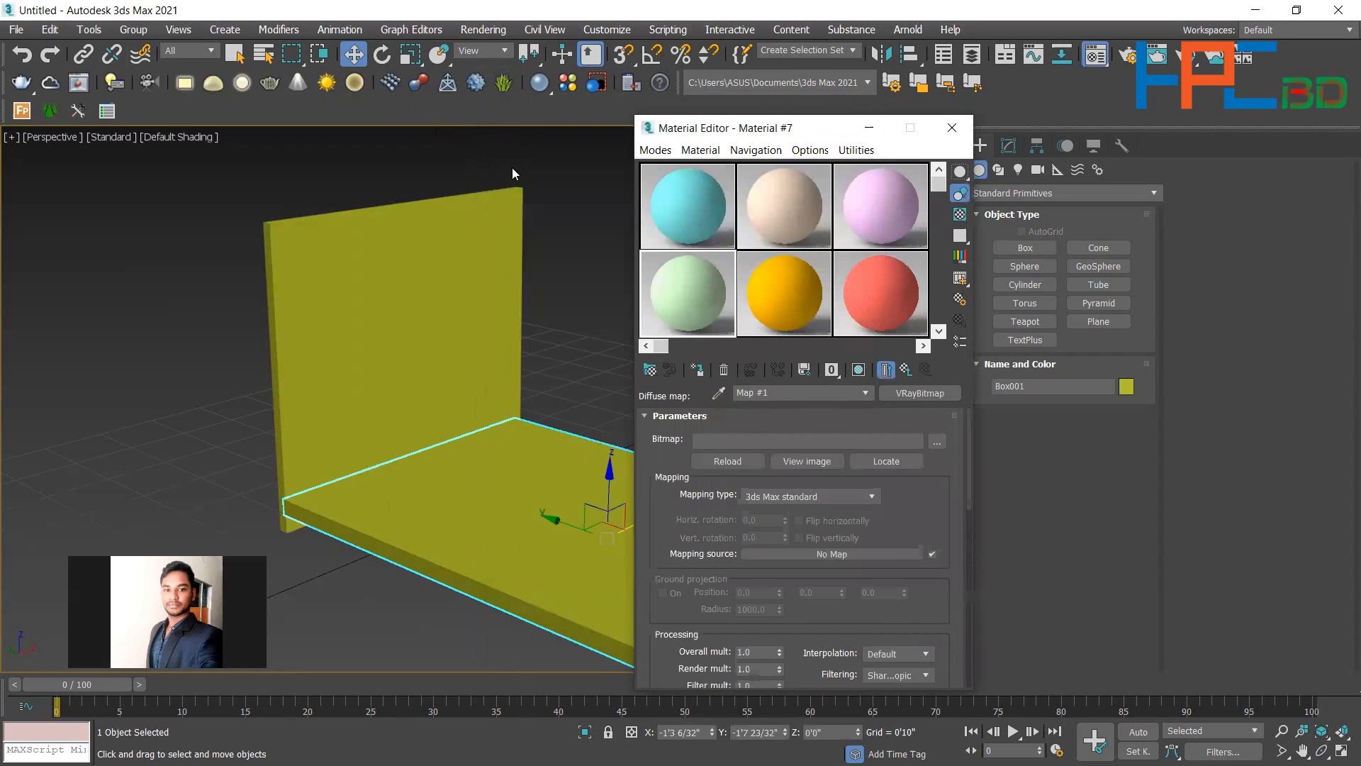
# Browse to the Downloads folder for the diffuse map's bitmap image.
pyautogui.click(938, 442)
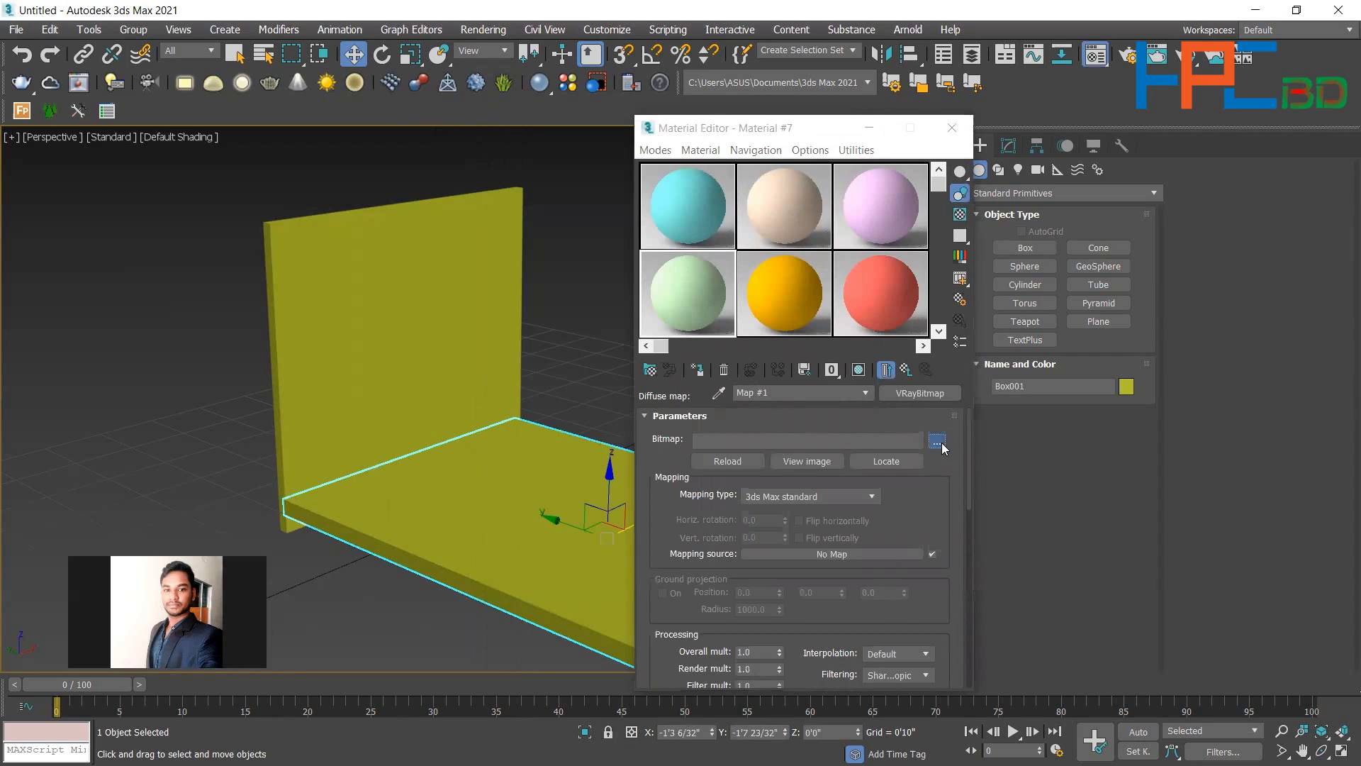
pyautogui.click(615, 320)
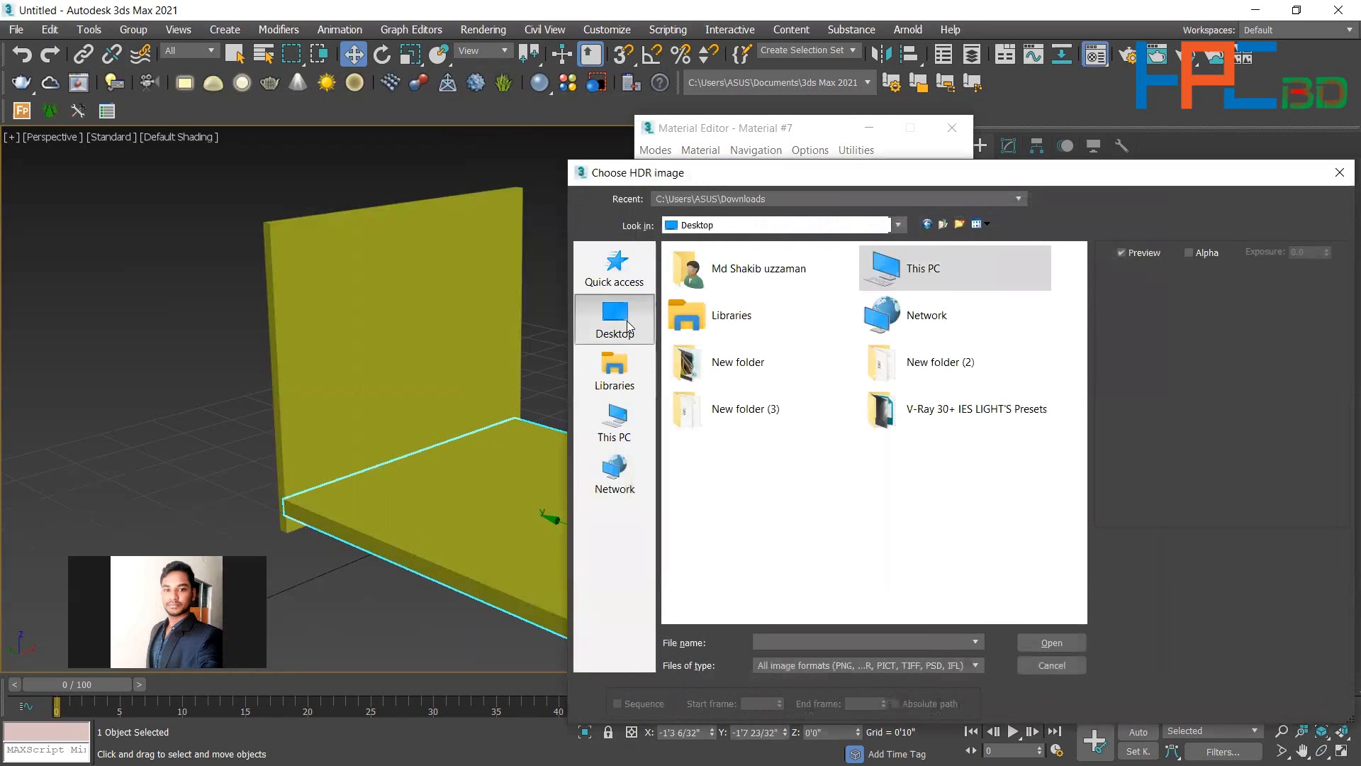
pyautogui.doubleClick(909, 266)
pyautogui.doubleClick(934, 338)
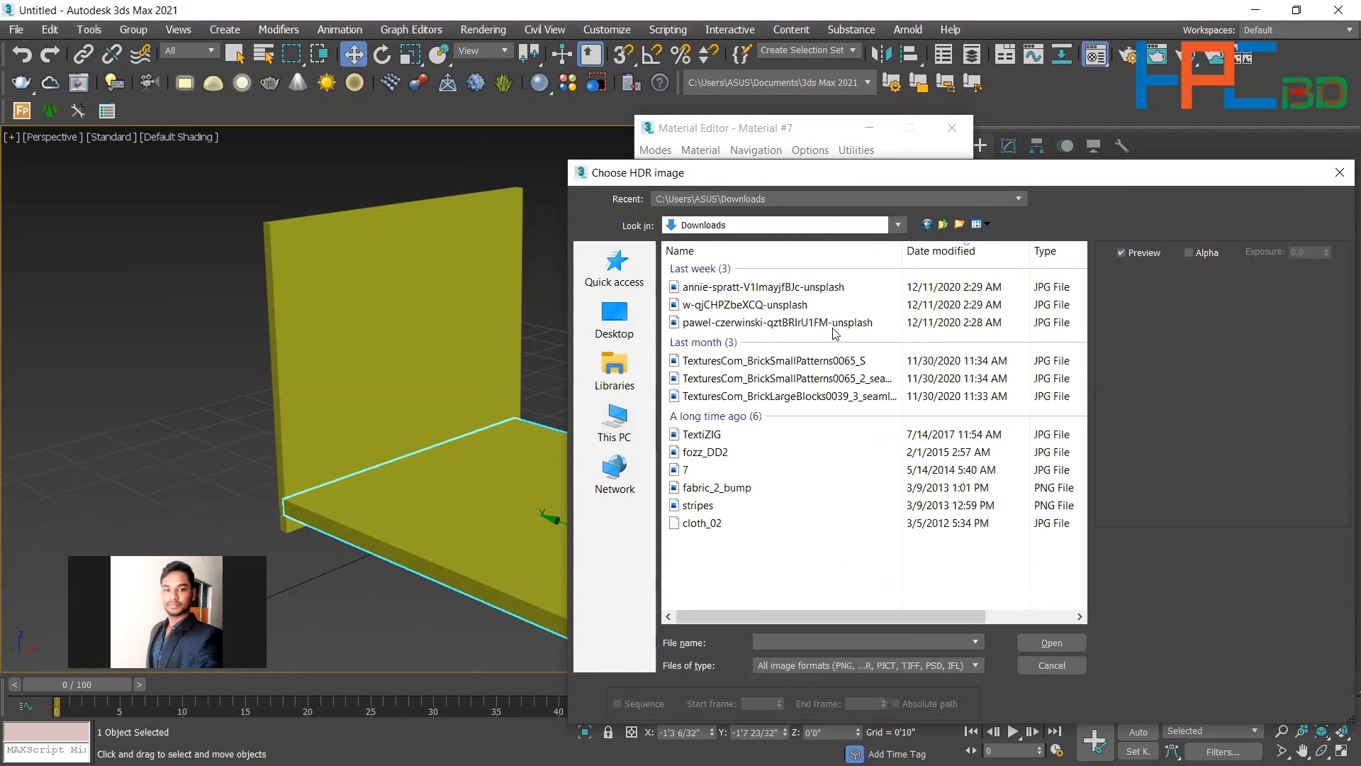
# Preview the brick and fabric textures, and load the pink streaked Unsplash JPG as the diffuse bitmap.
pyautogui.click(730, 363)
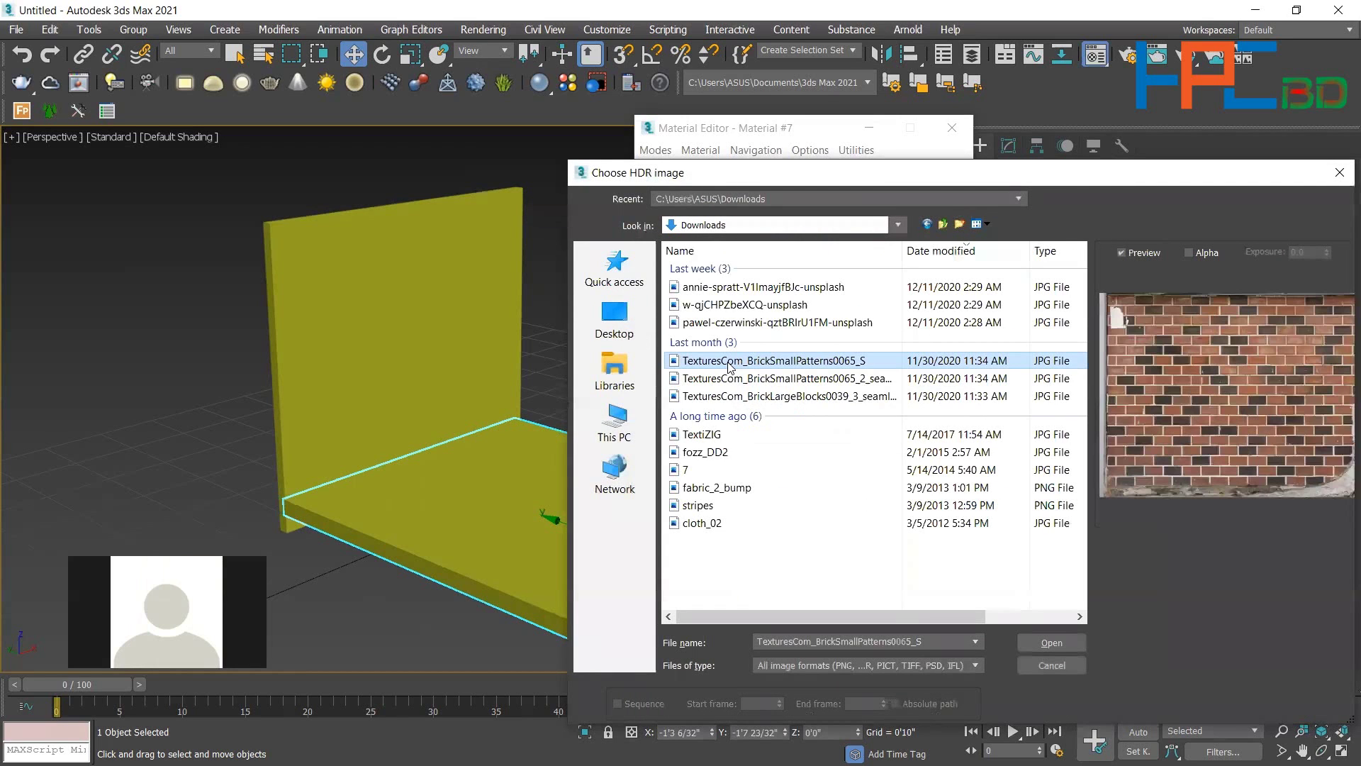
pyautogui.click(710, 436)
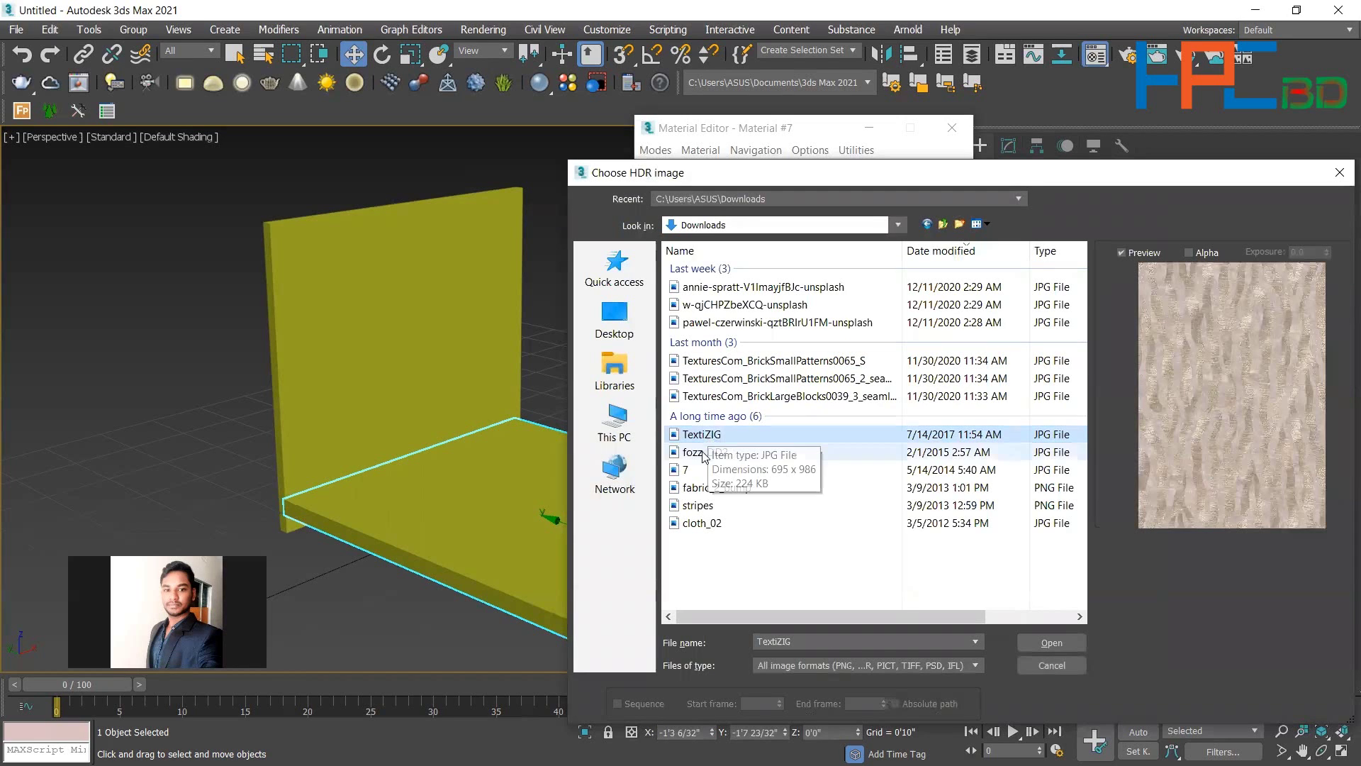
pyautogui.click(704, 453)
pyautogui.click(700, 470)
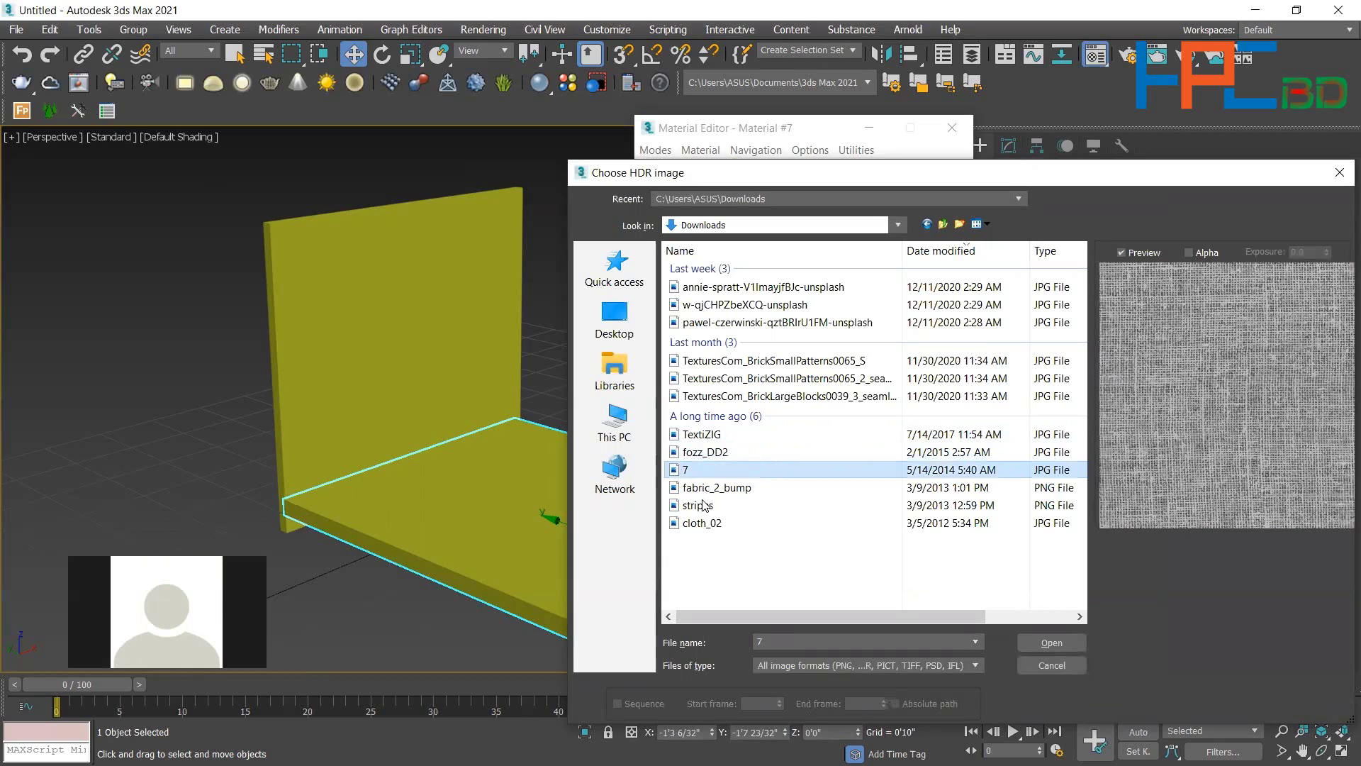
pyautogui.click(745, 488)
pyautogui.click(698, 505)
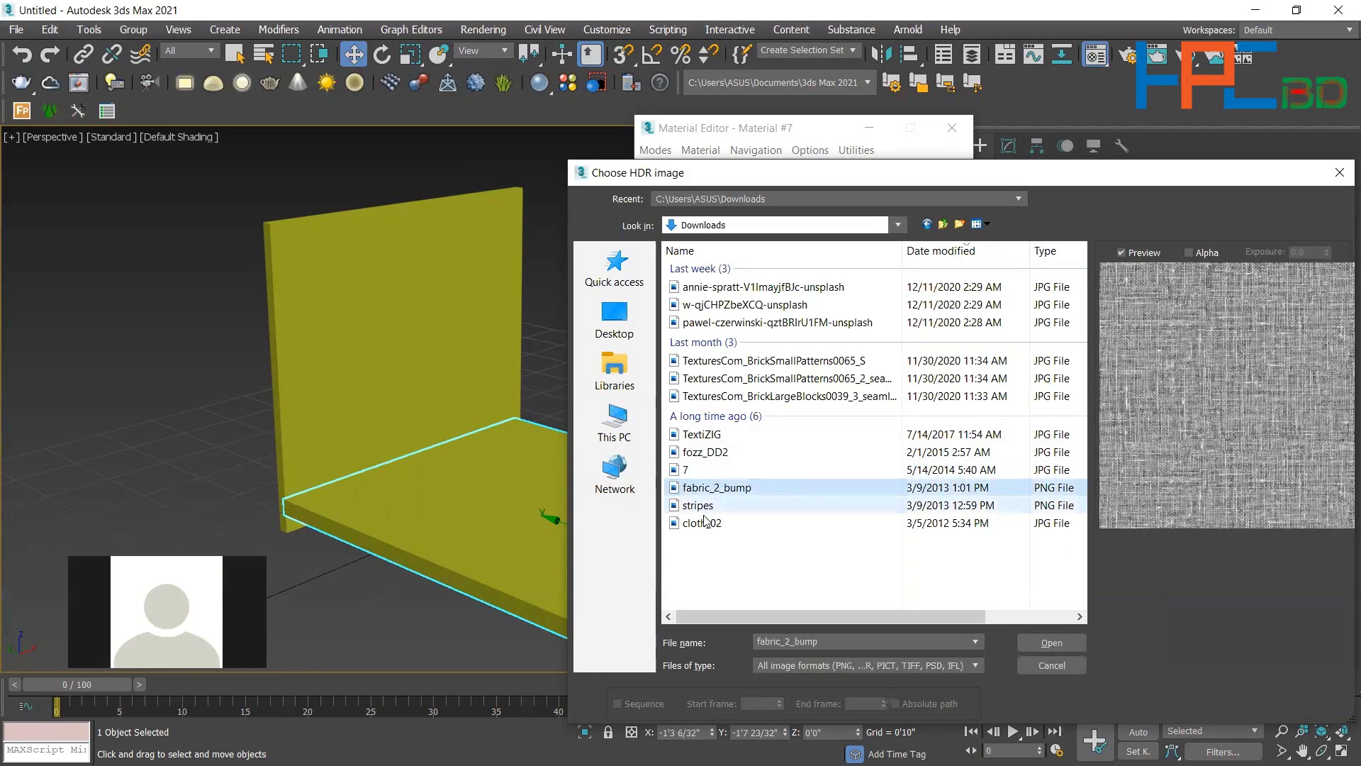
pyautogui.click(723, 287)
pyautogui.click(723, 287)
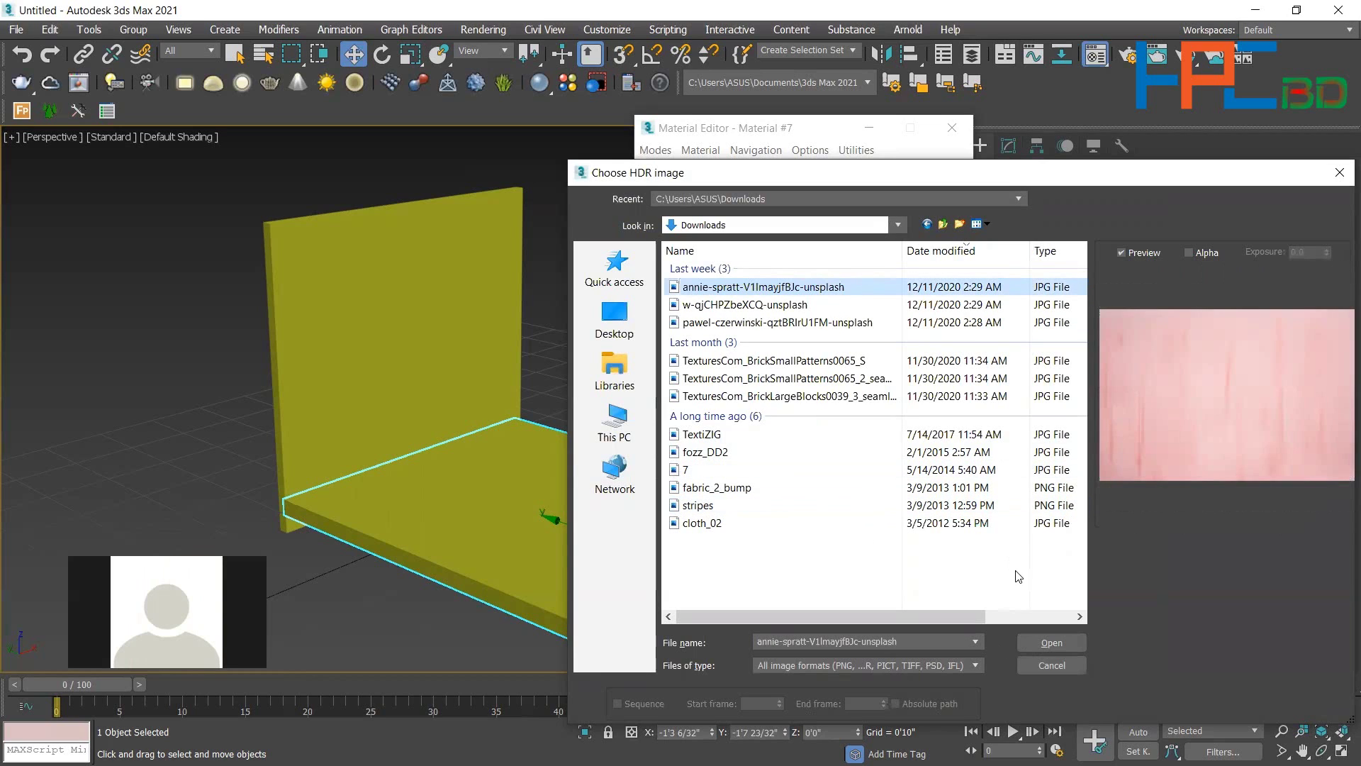
pyautogui.click(1053, 643)
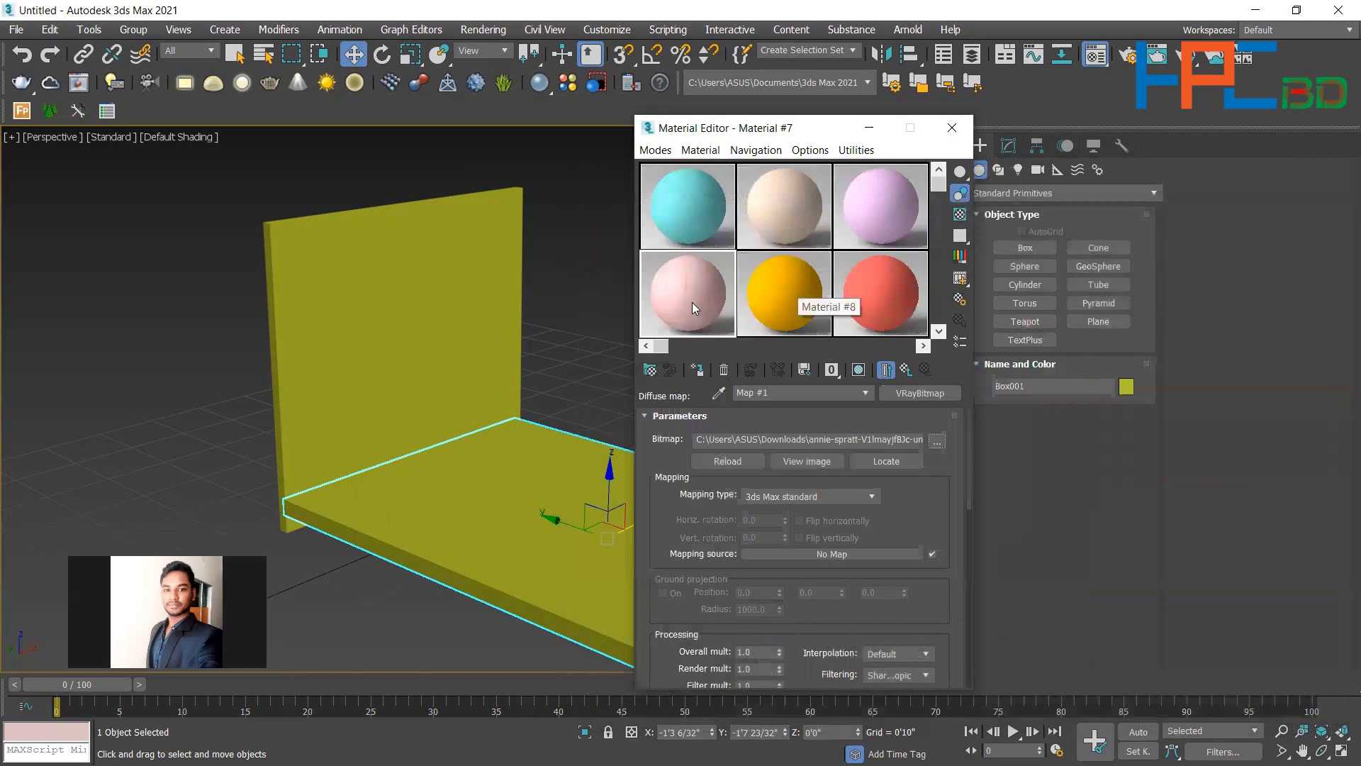
# Assign the pink textured material to the floor and wall boxes, showing its texture in the viewport.
pyautogui.click(698, 371)
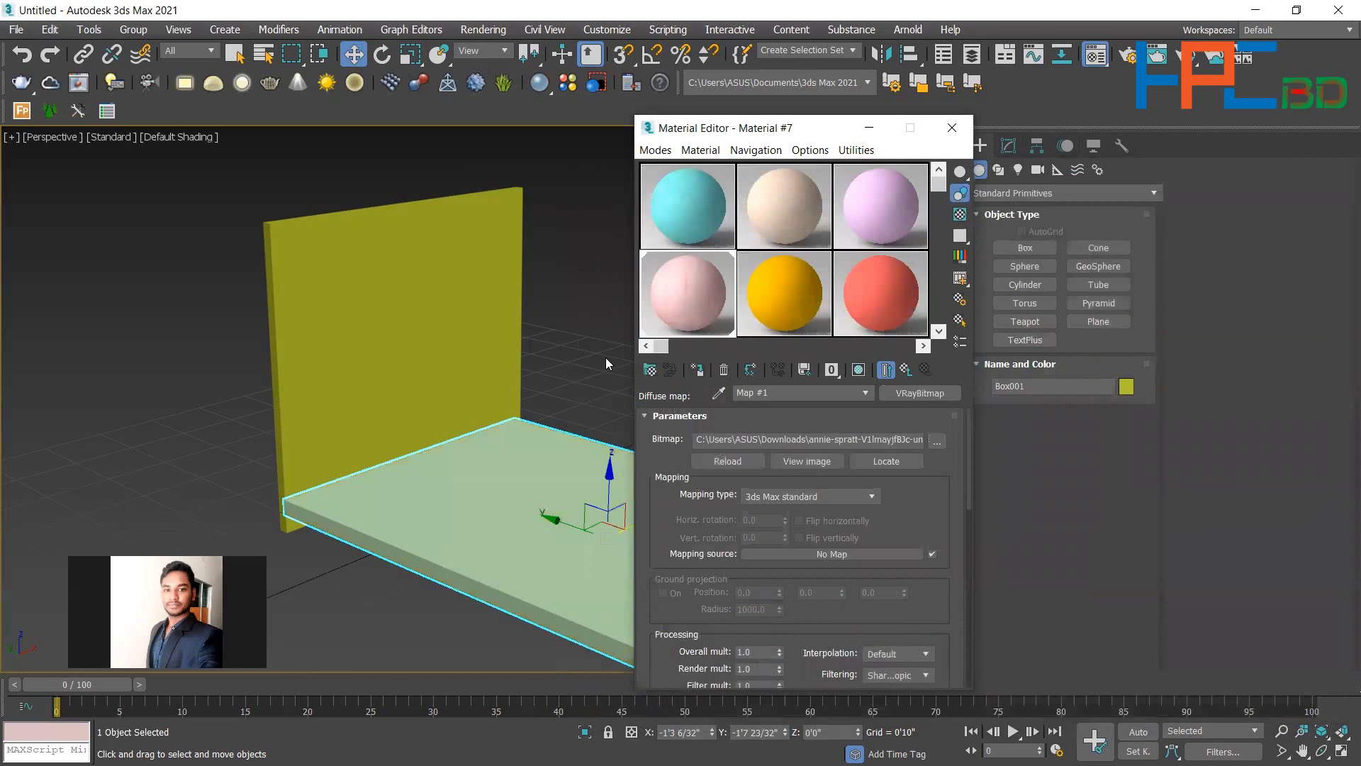
pyautogui.click(859, 369)
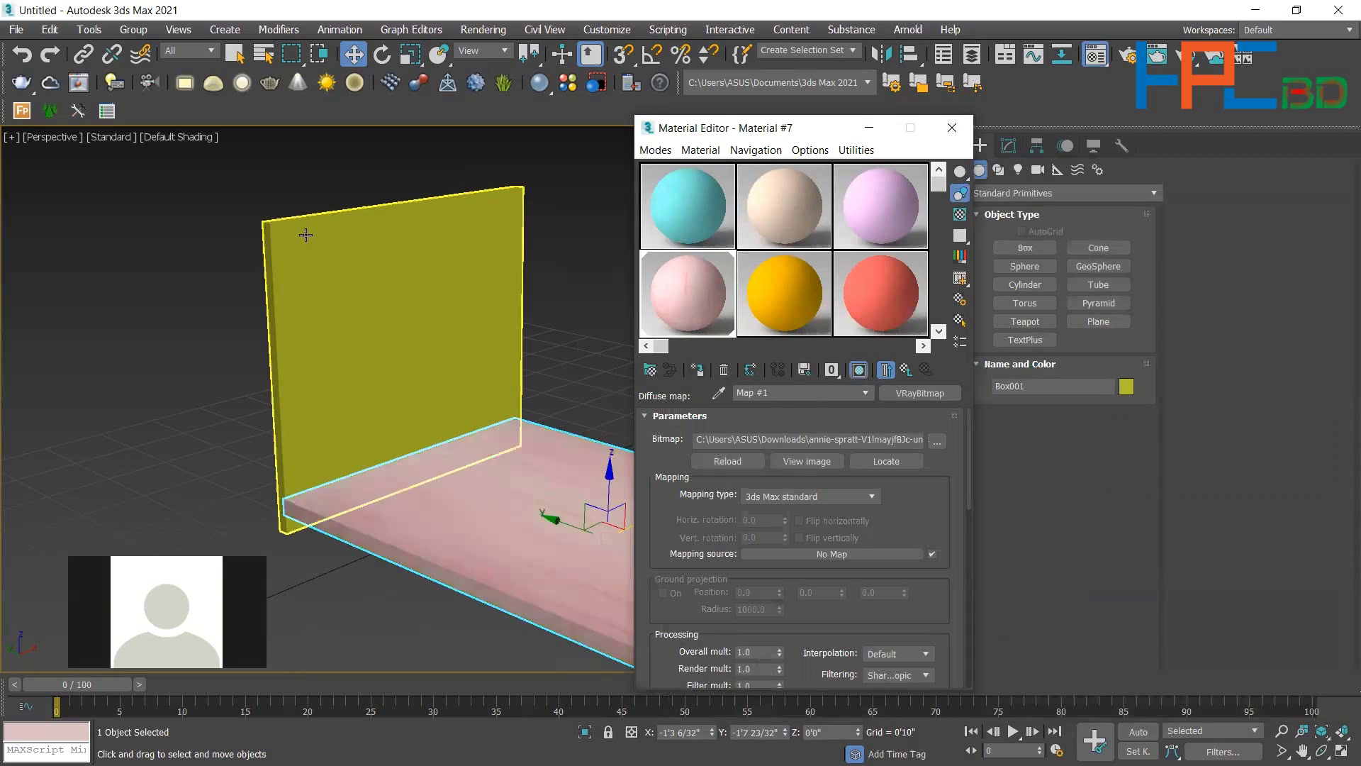
pyautogui.click(326, 267)
pyautogui.click(695, 367)
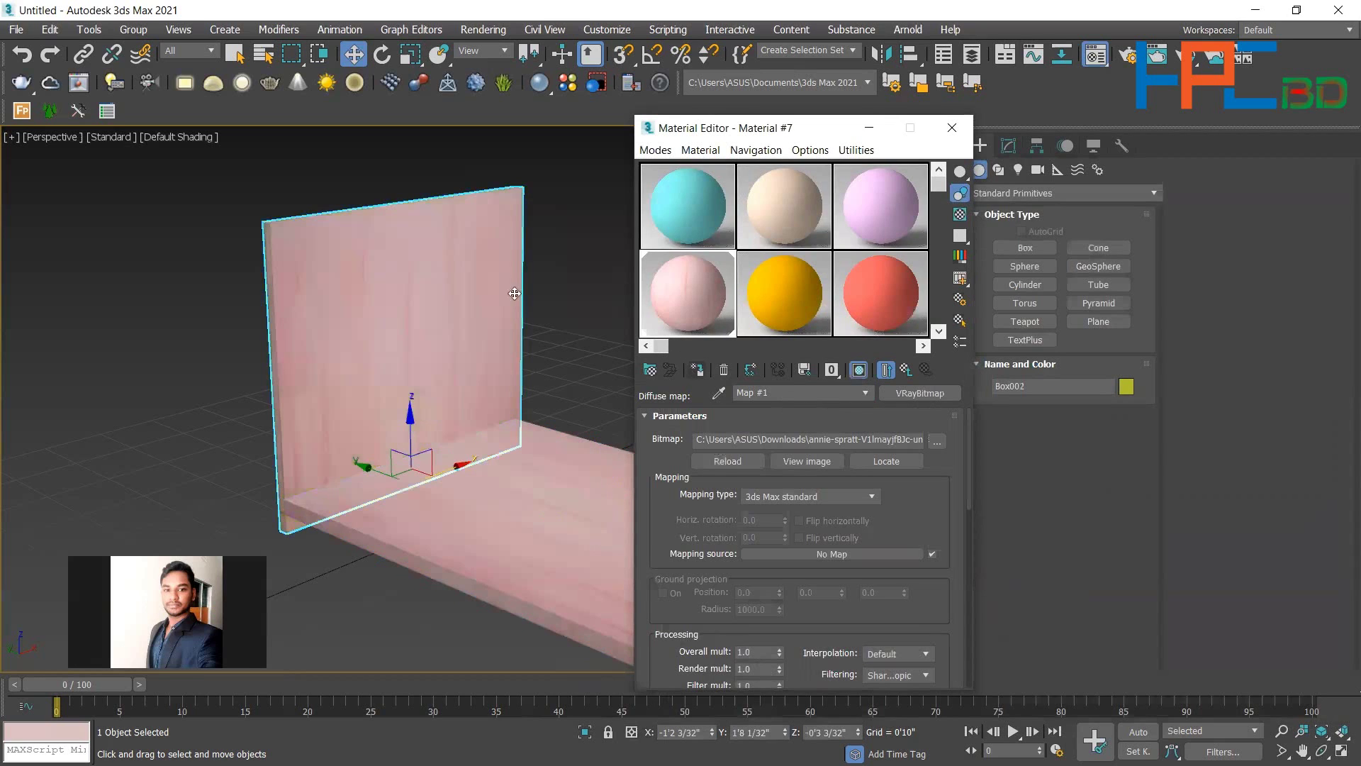
pyautogui.click(579, 284)
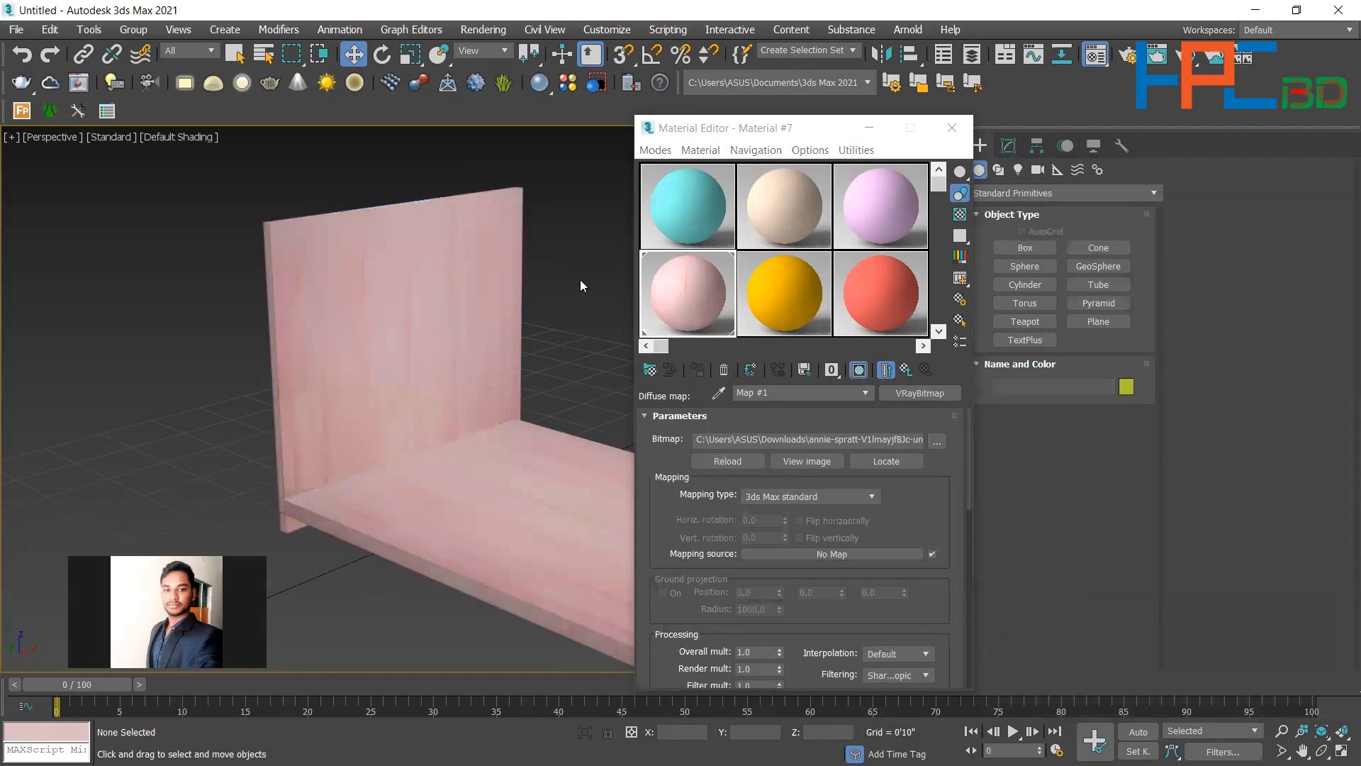
pyautogui.click(952, 128)
# Test-render the Perspective view with V-Ray at 640 x 480, and close the frame buffer and render settings.
pyautogui.keyDown('alt'); pyautogui.moveTo(639, 333); pyautogui.dragTo(620, 345, button='middle'); pyautogui.keyUp('alt')
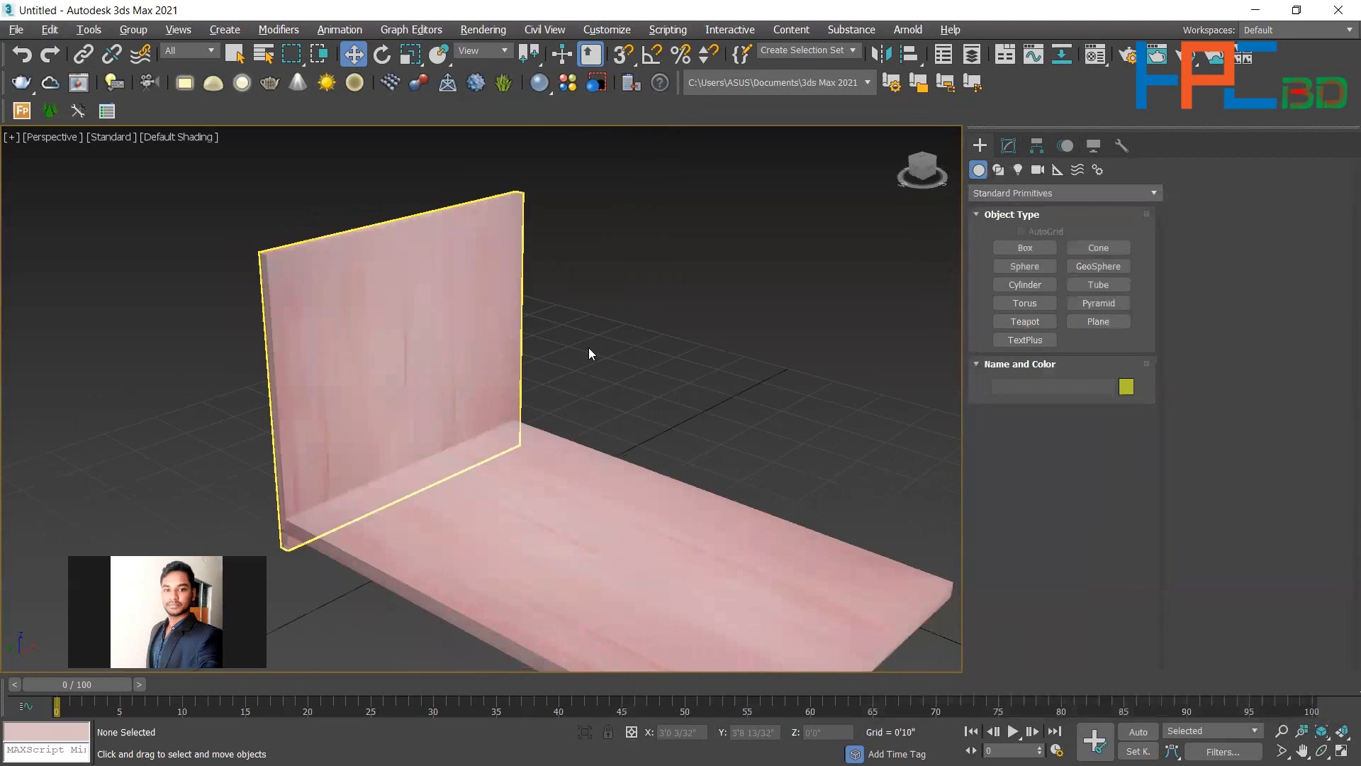
pyautogui.scroll(3, 733, 356)
pyautogui.scroll(-5, 709, 326)
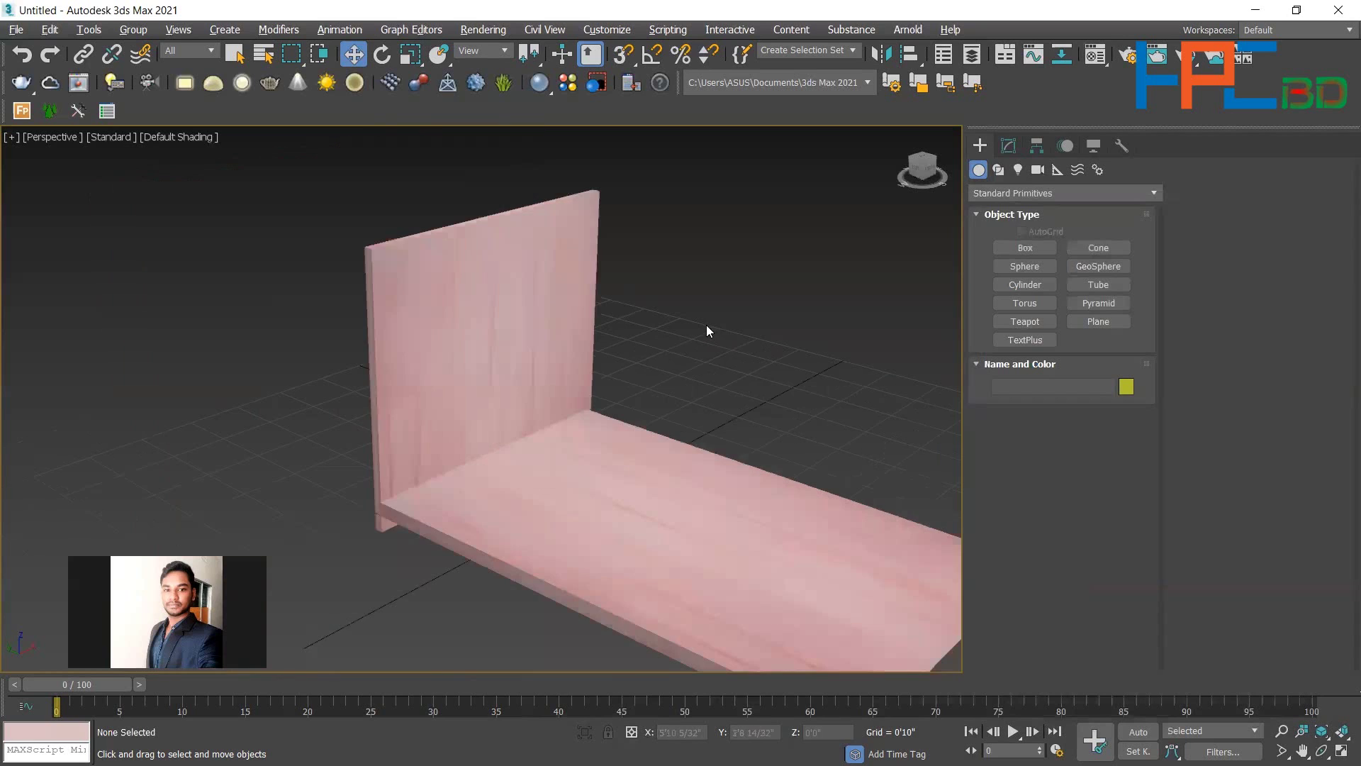
pyautogui.keyDown('alt'); pyautogui.moveTo(705, 323); pyautogui.dragTo(669, 343, button='middle'); pyautogui.keyUp('alt')
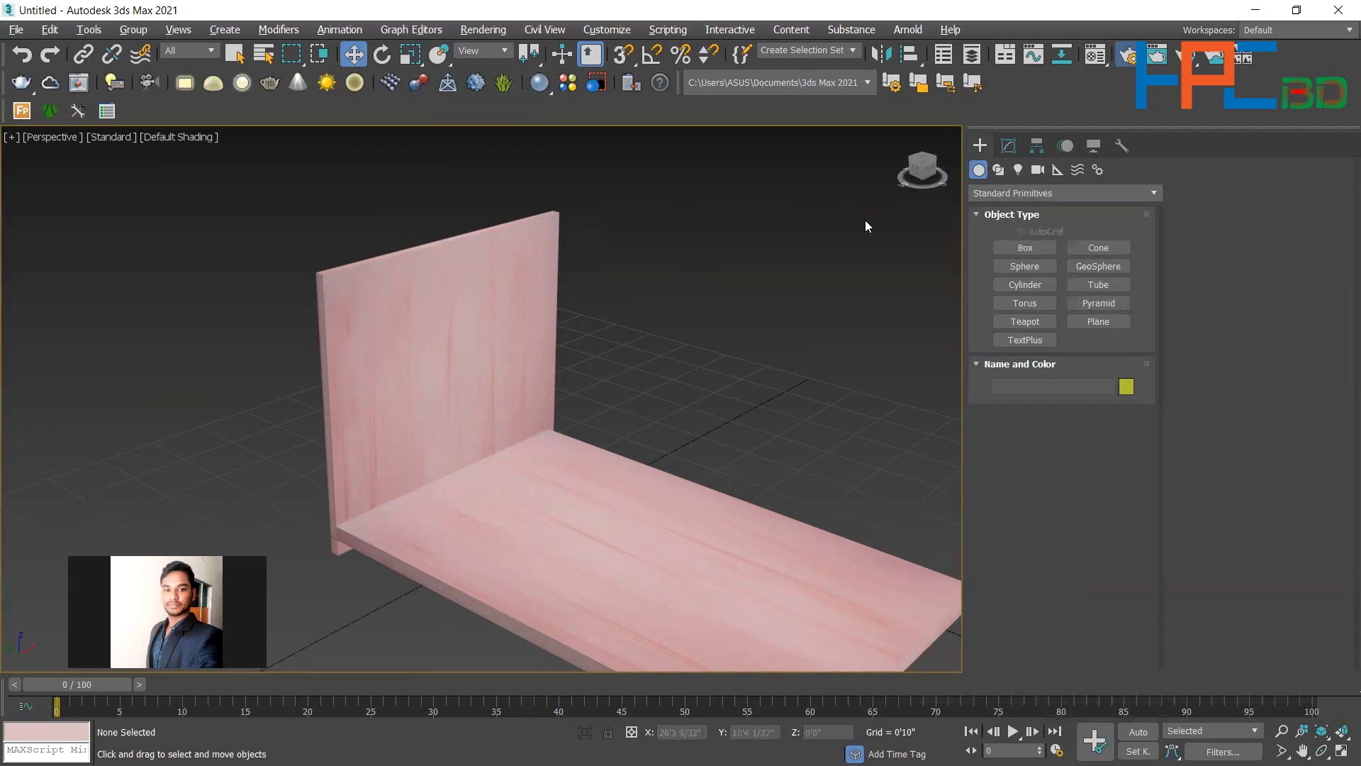
pyautogui.click(1128, 55)
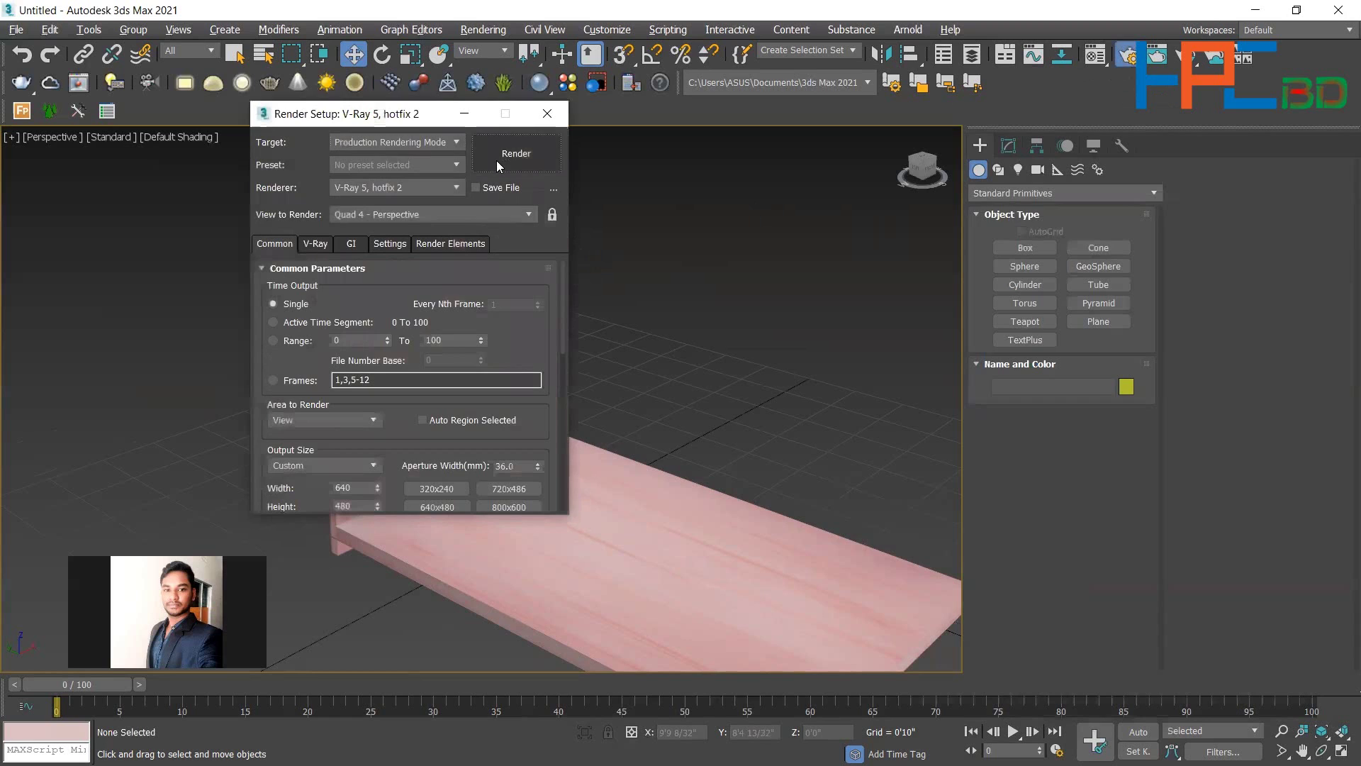
pyautogui.click(496, 157)
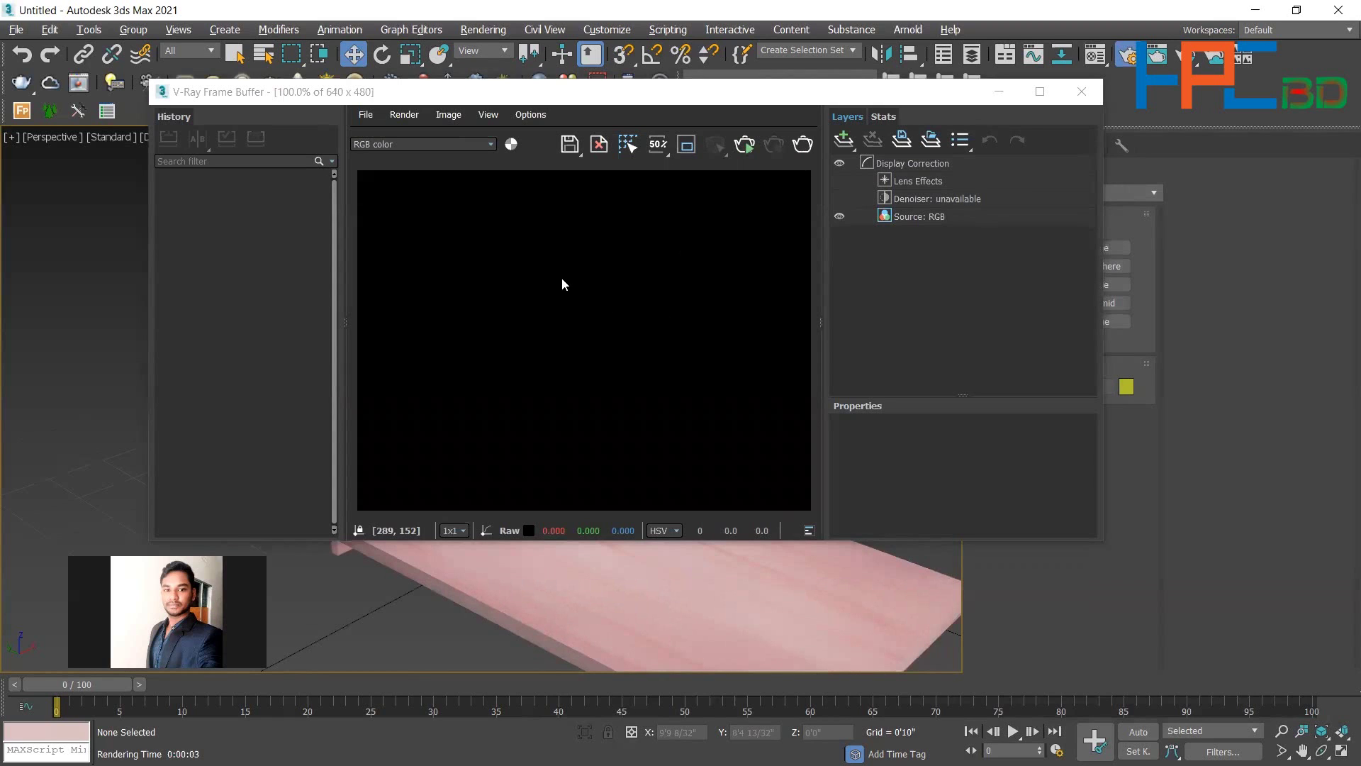
pyautogui.click(1081, 91)
pyautogui.click(548, 113)
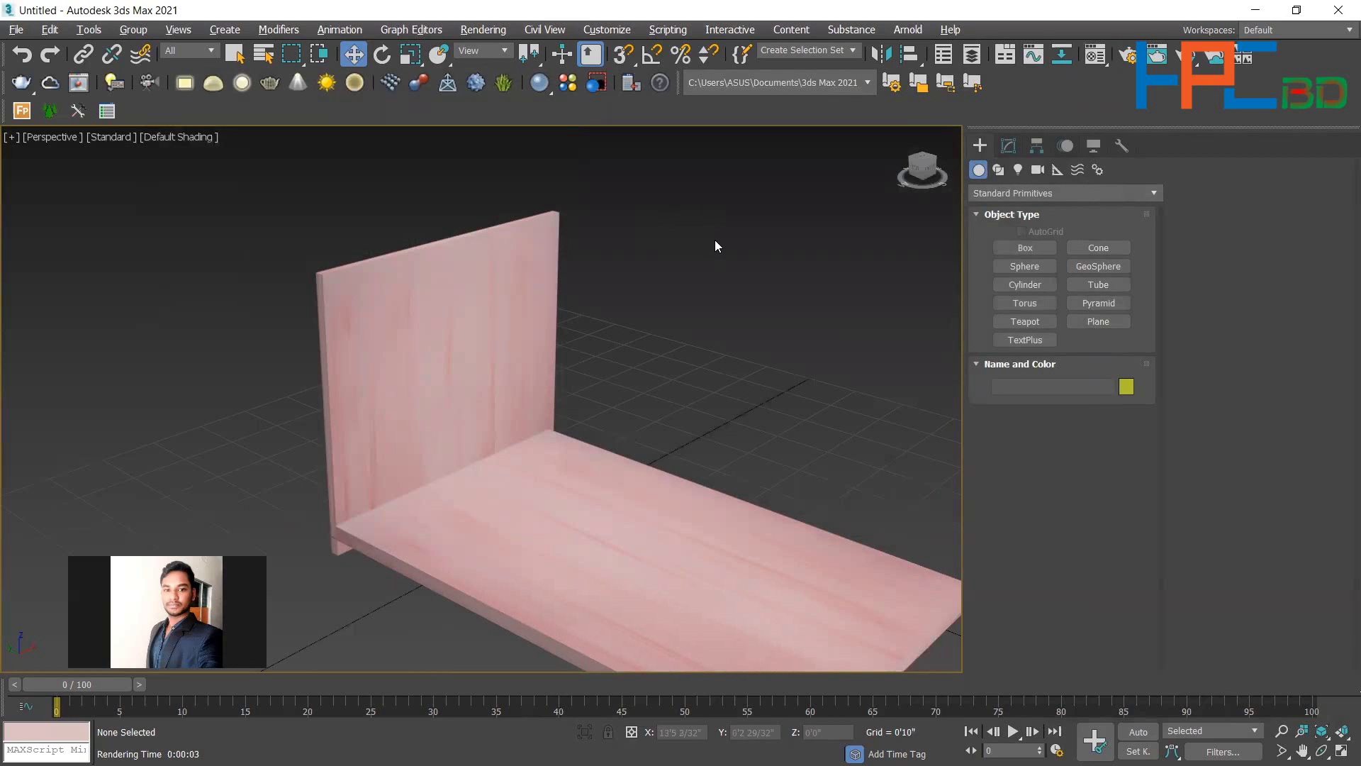
# Start a photometric Free Light, accepting the recommended Physical Camera Exposure Control and suppressing the message for this session.
pyautogui.moveTo(615, 332)
pyautogui.mouseDown(button='middle')
pyautogui.moveTo(589, 362)
pyautogui.moveTo(624, 325)
pyautogui.mouseUp(button='middle')
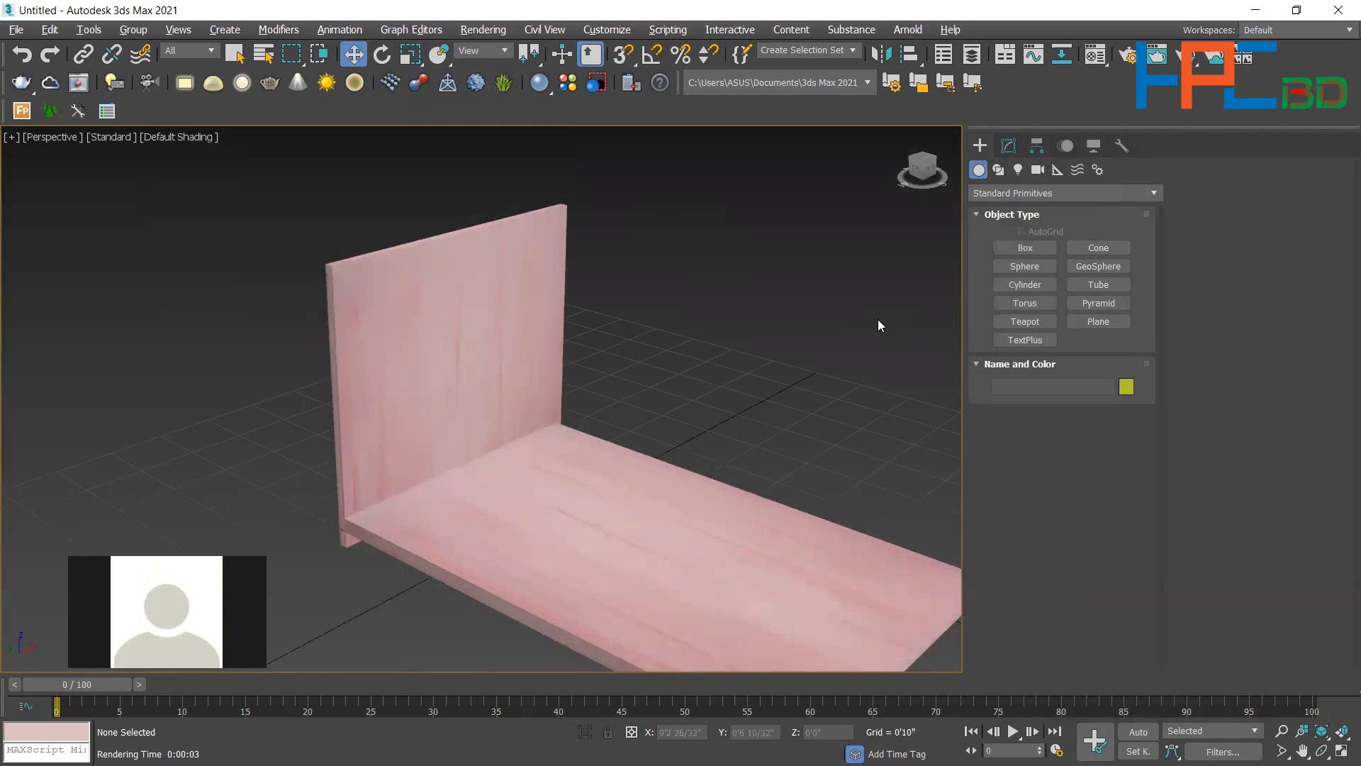
pyautogui.moveTo(597, 375); pyautogui.dragTo(558, 403, button='middle')
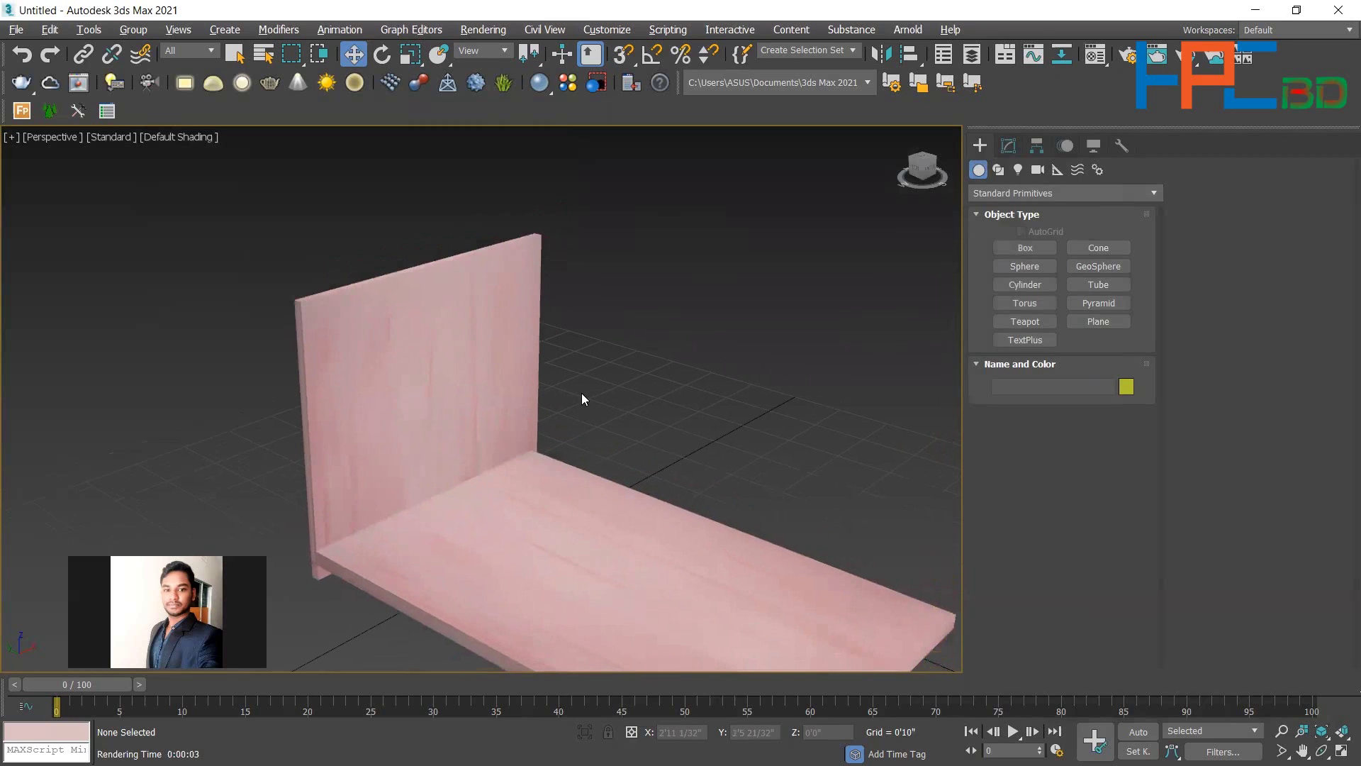
pyautogui.click(1018, 169)
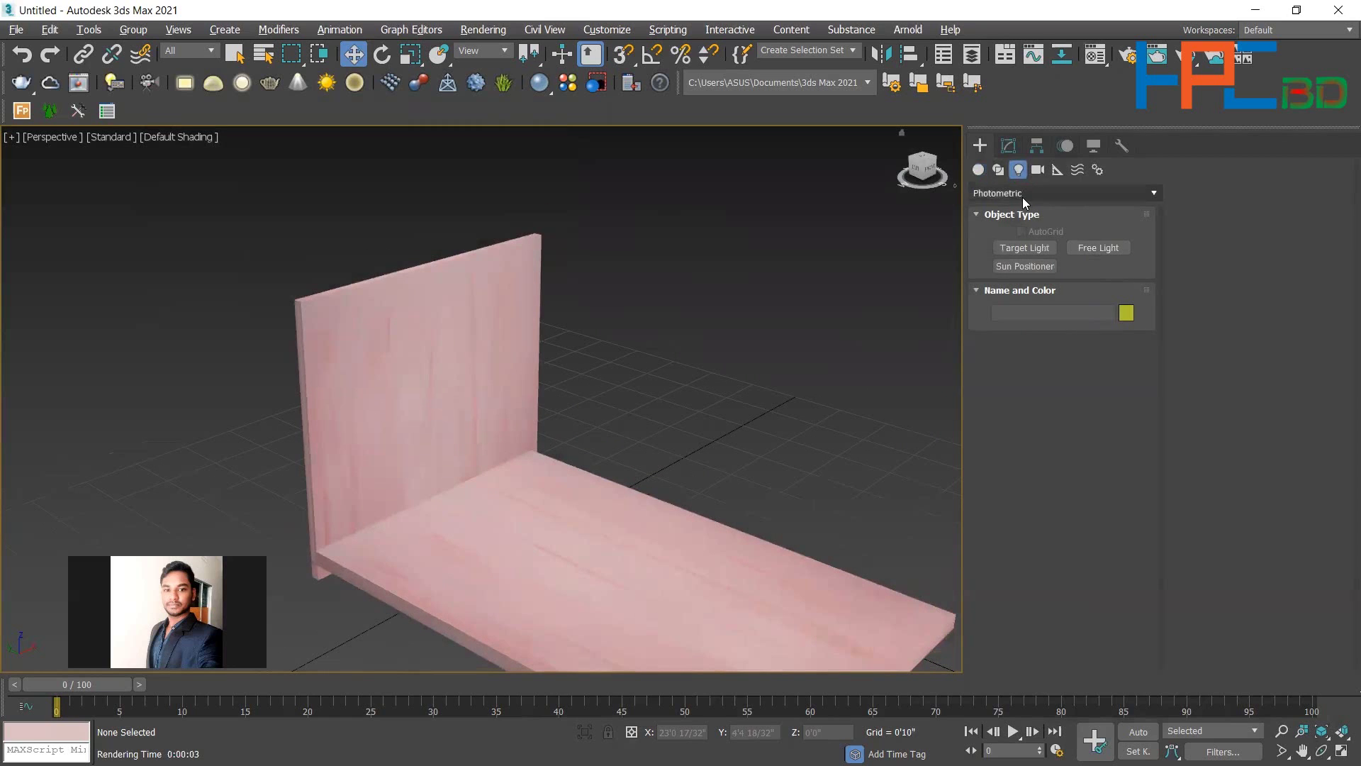
pyautogui.click(1023, 194)
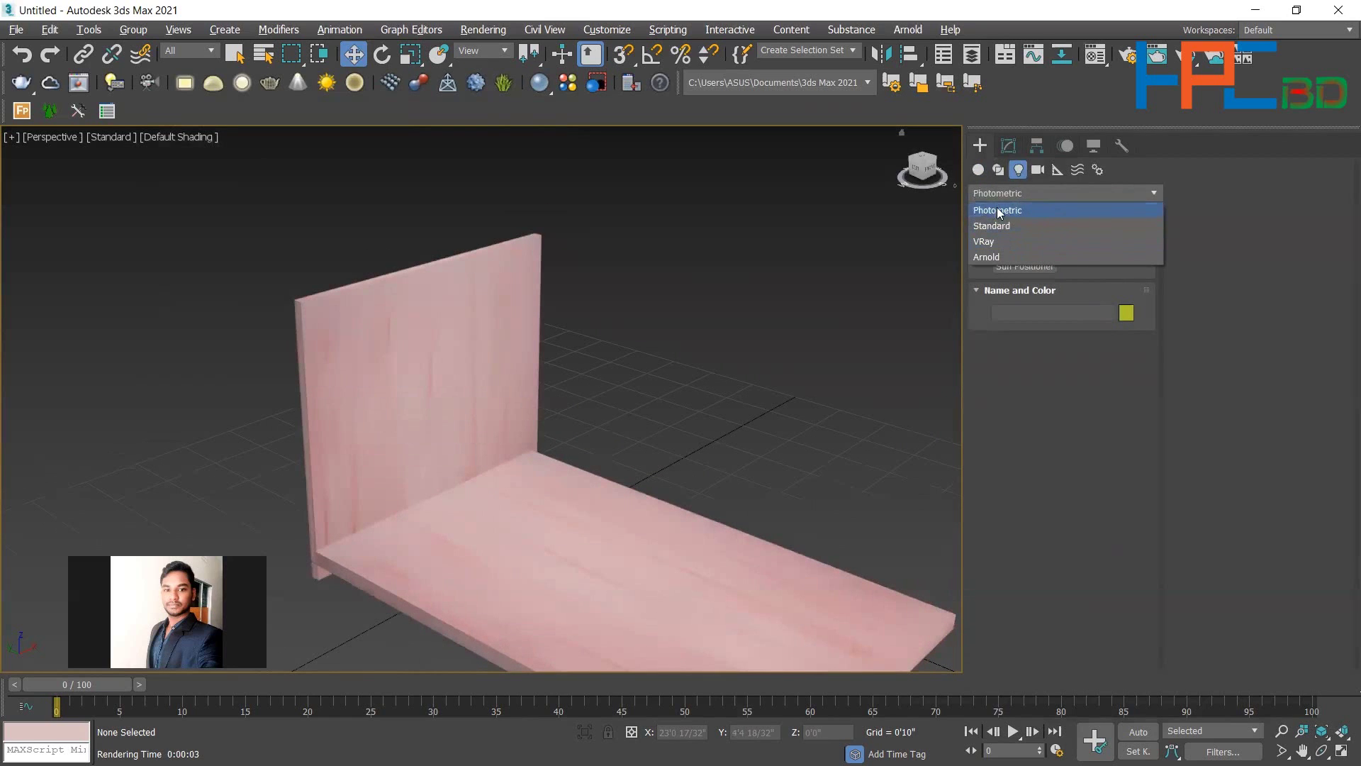
pyautogui.click(990, 207)
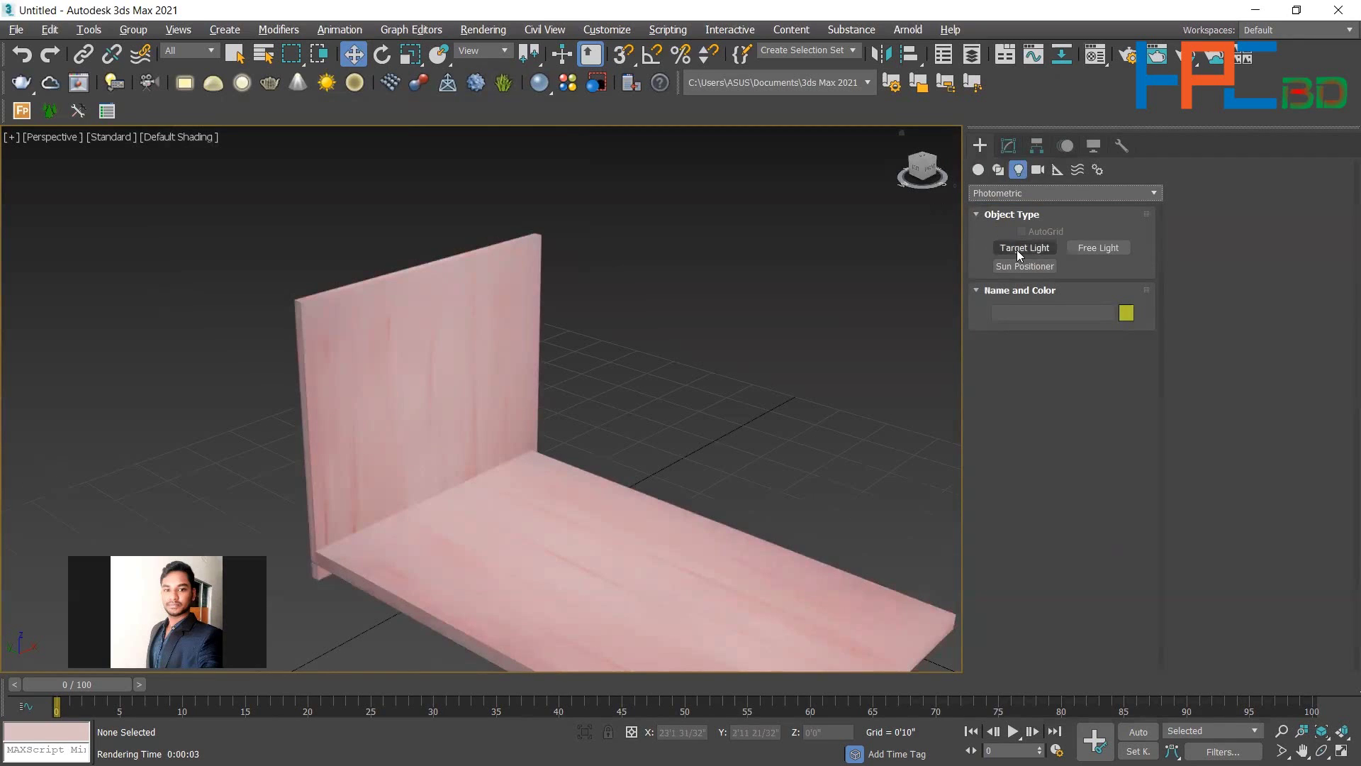
pyautogui.click(1097, 248)
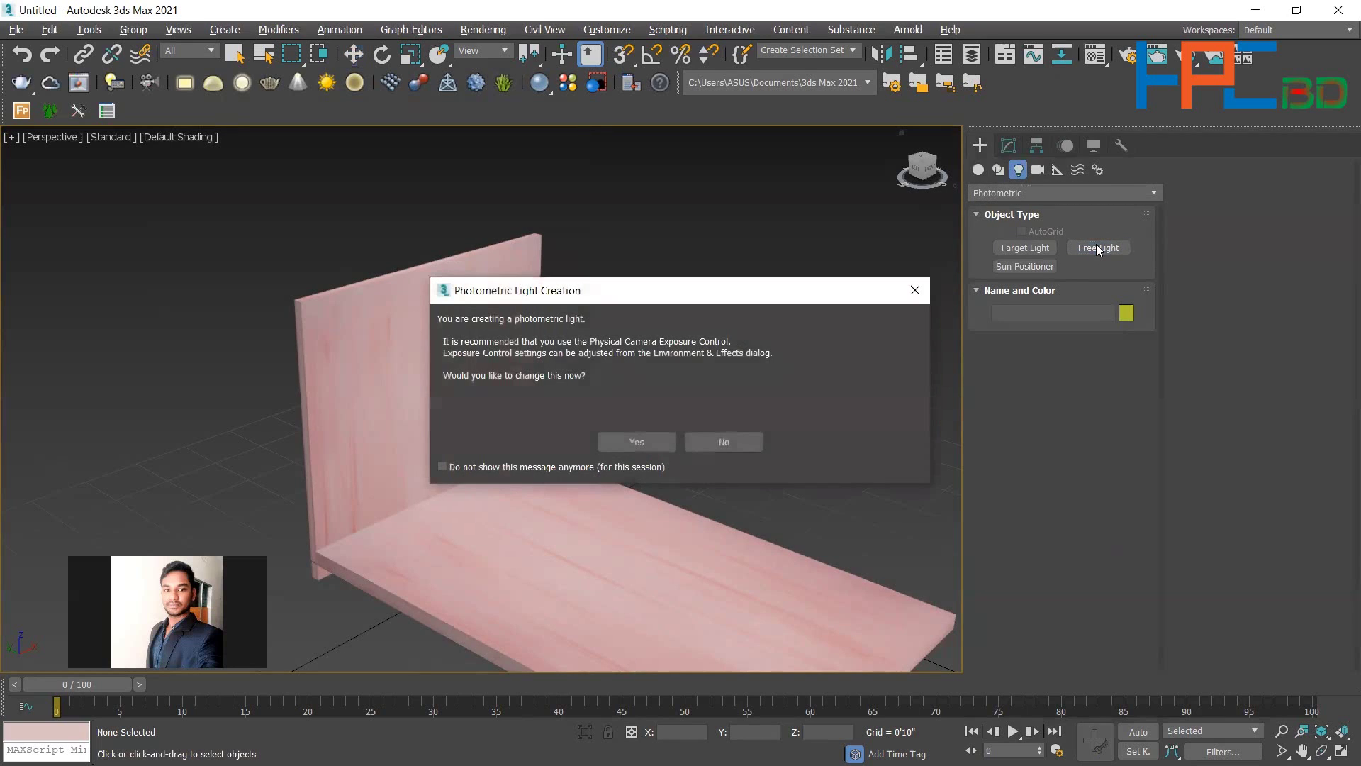
pyautogui.click(449, 464)
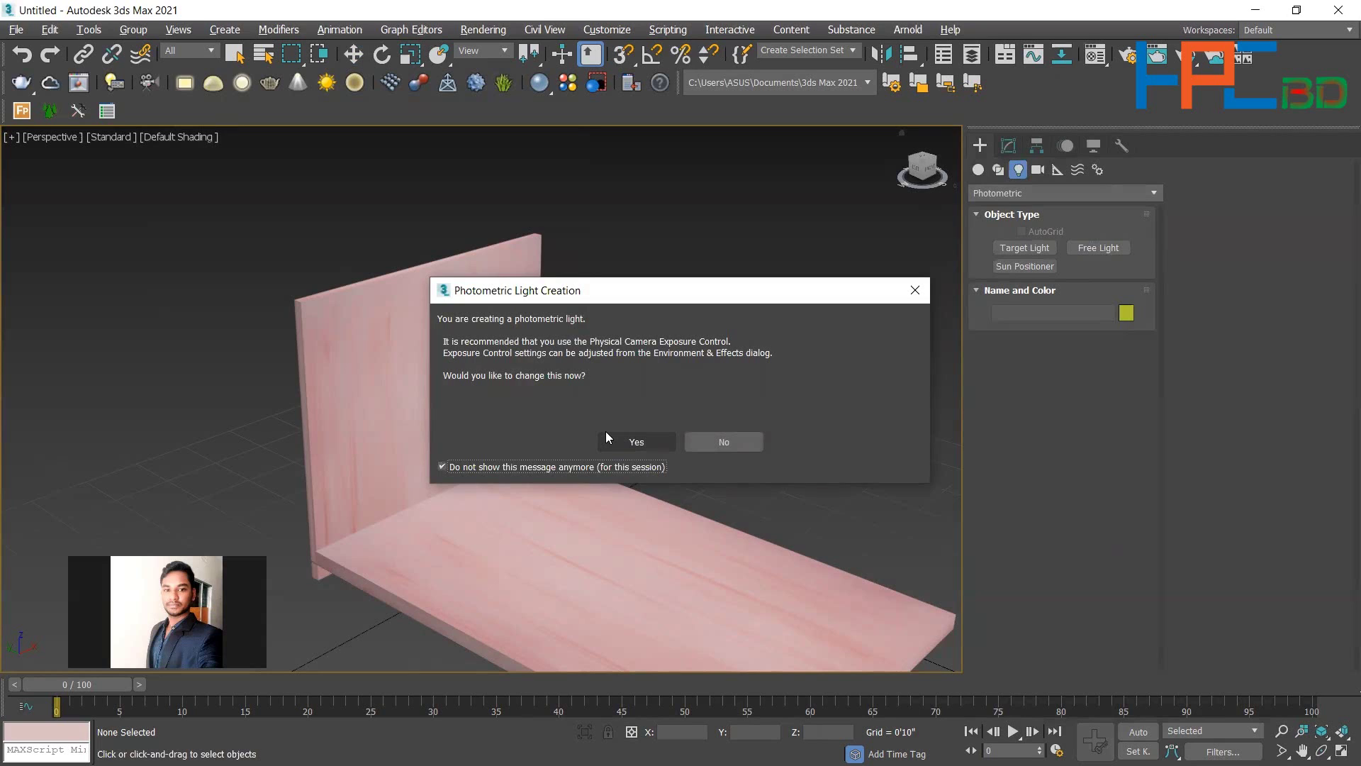
pyautogui.click(634, 441)
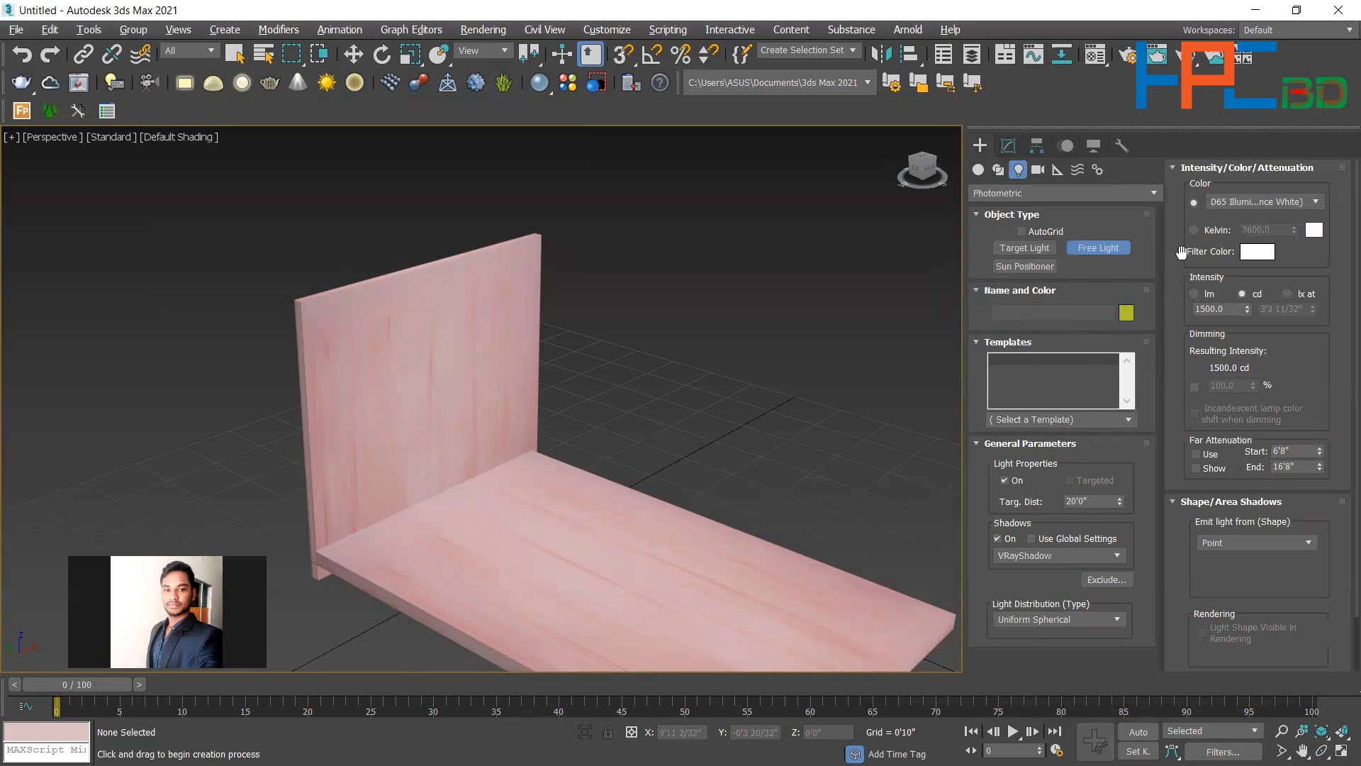
# Set the free light's distribution type to Photometric Web and expand the web distribution settings.
pyautogui.click(981, 440)
pyautogui.click(993, 444)
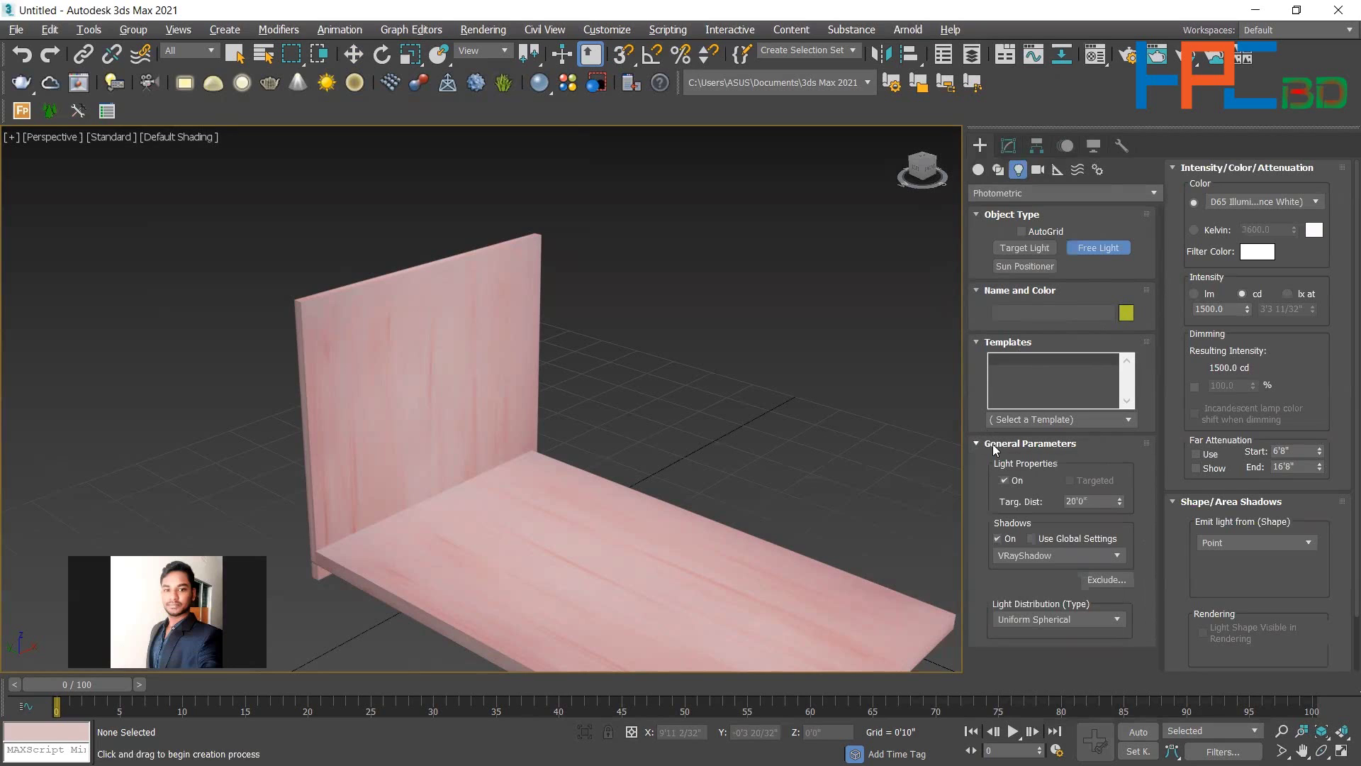
pyautogui.click(1048, 554)
pyautogui.click(1057, 556)
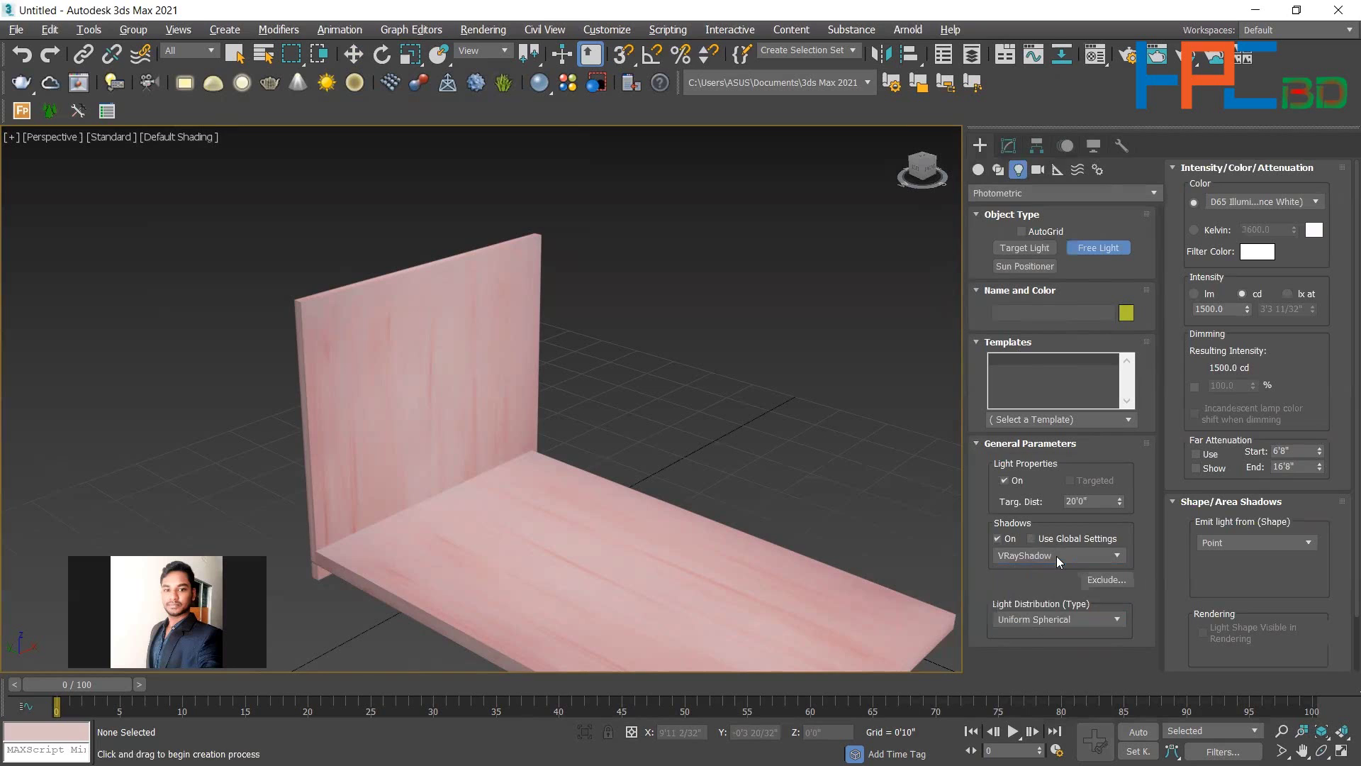
pyautogui.click(1033, 618)
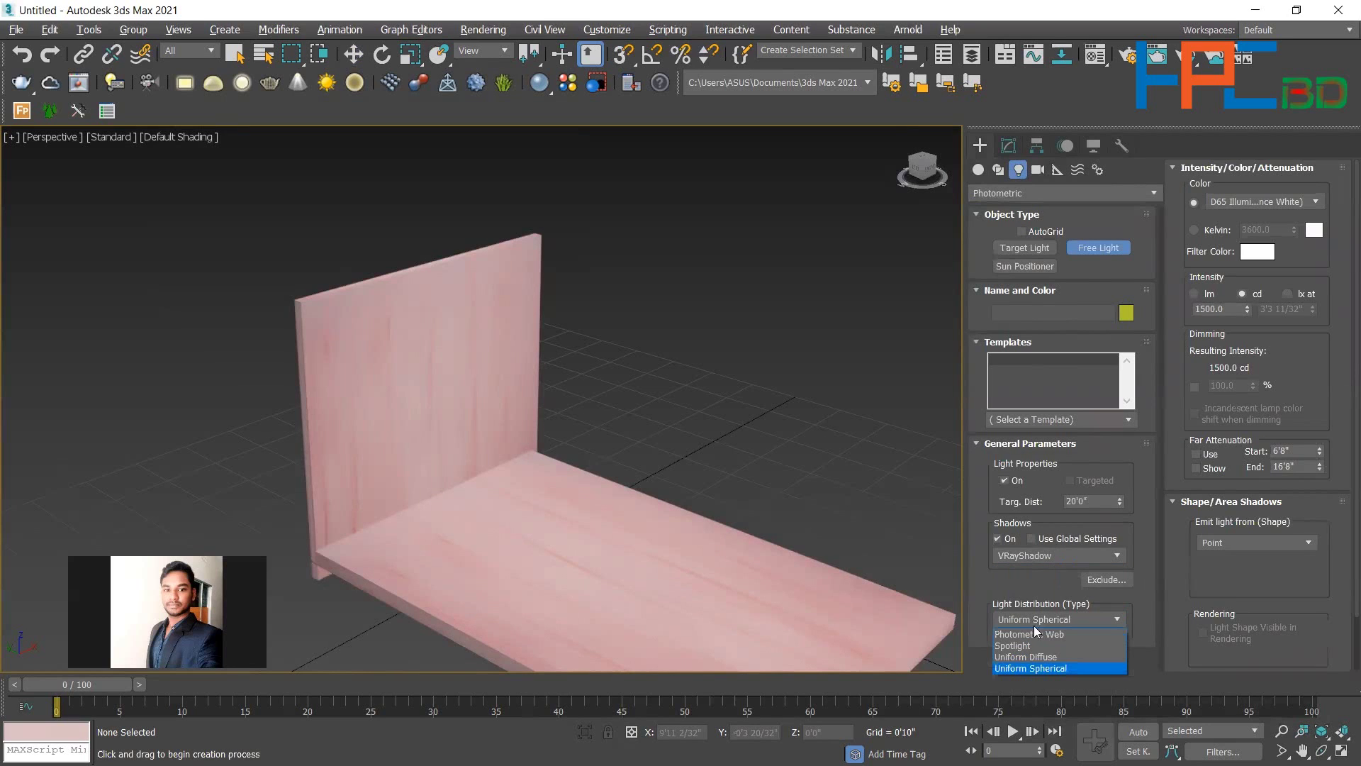
pyautogui.click(1030, 634)
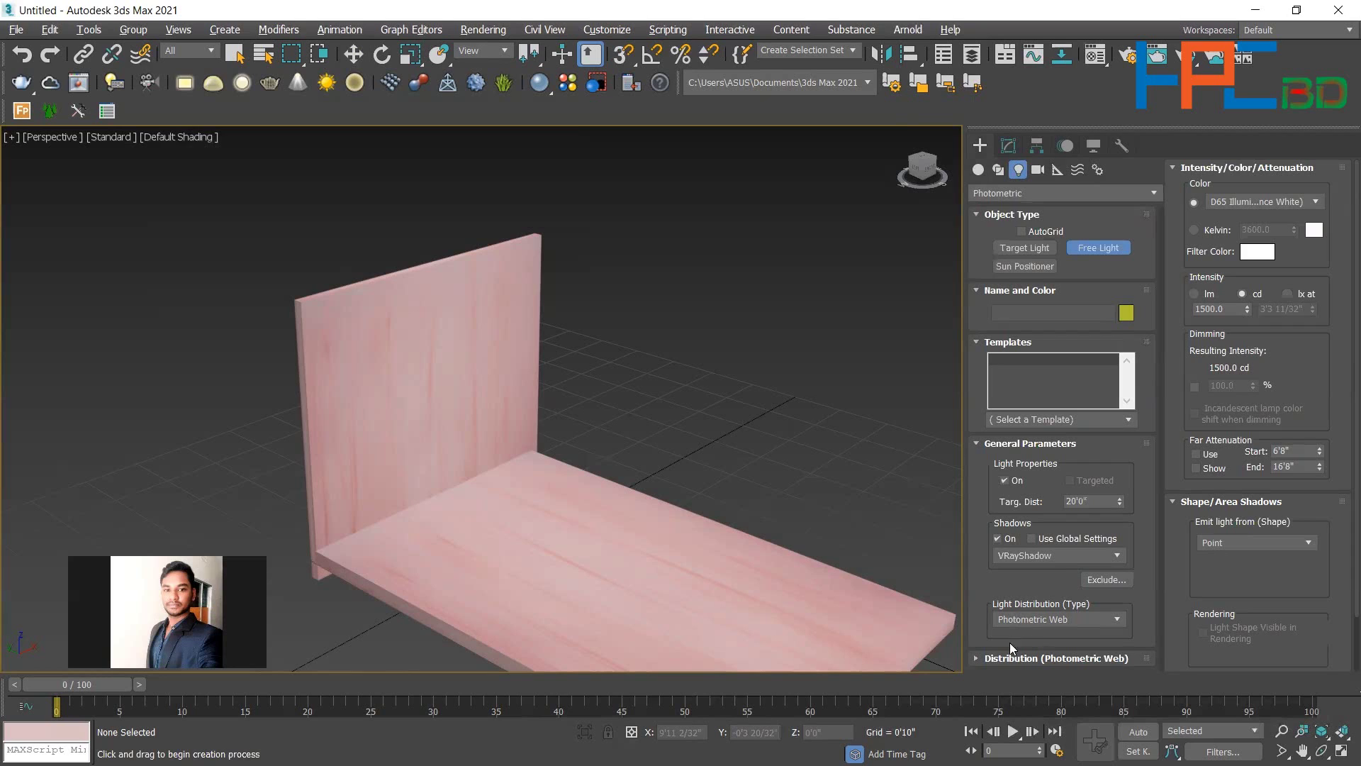
pyautogui.click(975, 659)
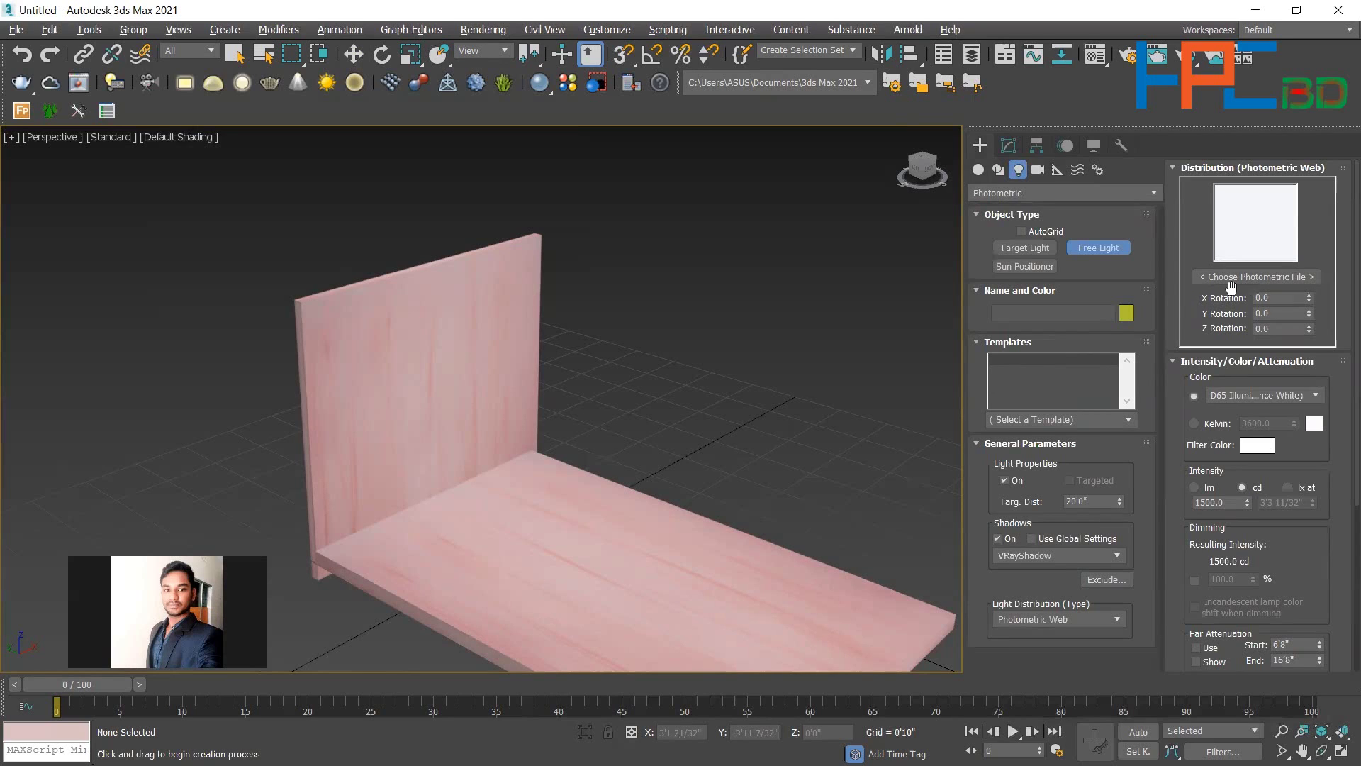
# Load 16.ies from the desktop's Vray IES Presets folder as the light's photometric file.
pyautogui.click(1277, 274)
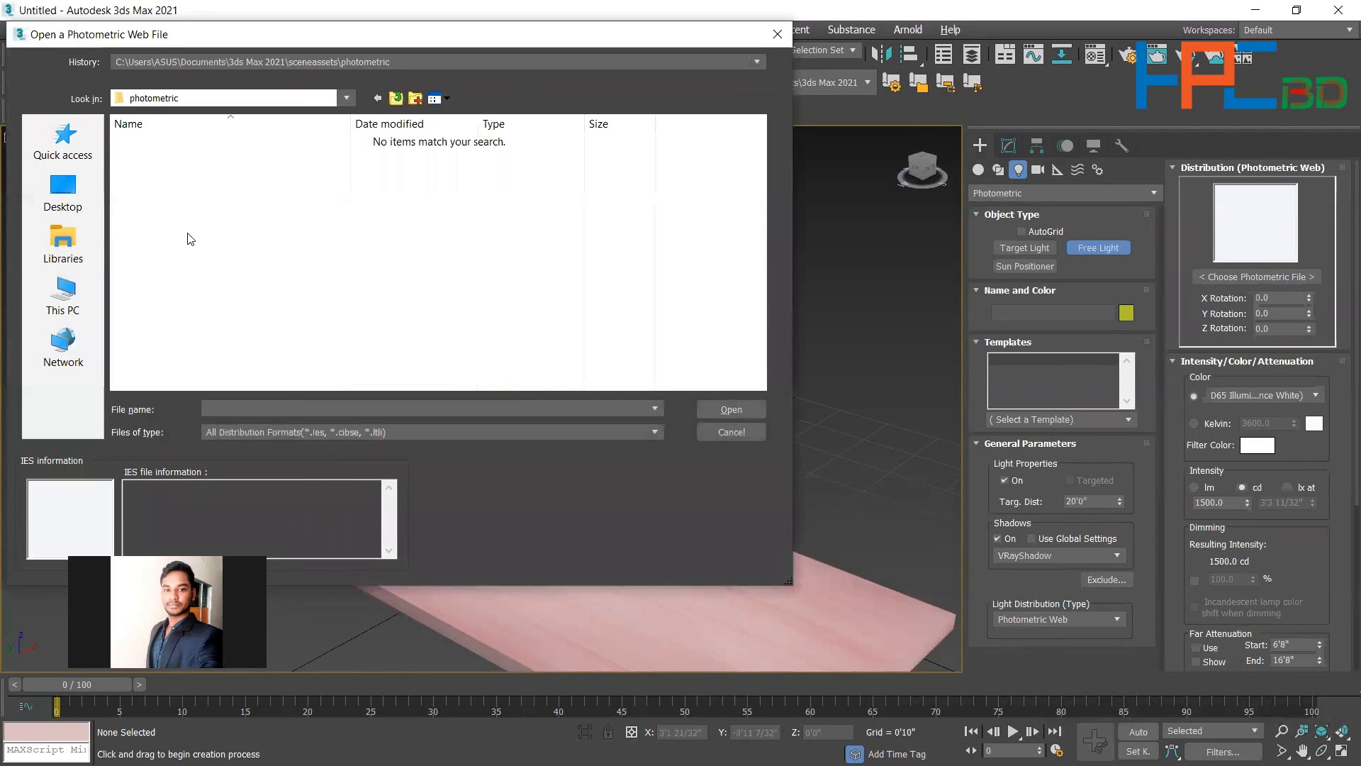
pyautogui.click(71, 202)
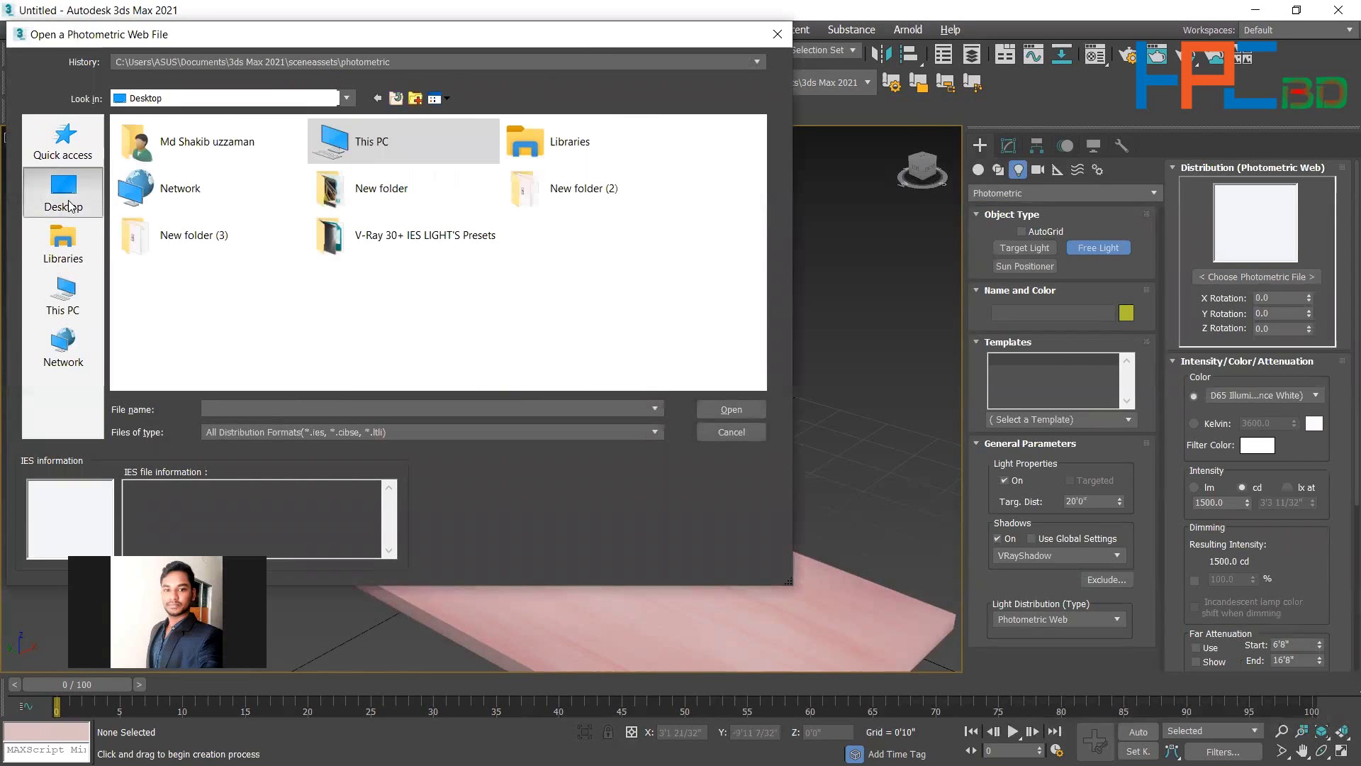
pyautogui.doubleClick(373, 228)
pyautogui.doubleClick(204, 184)
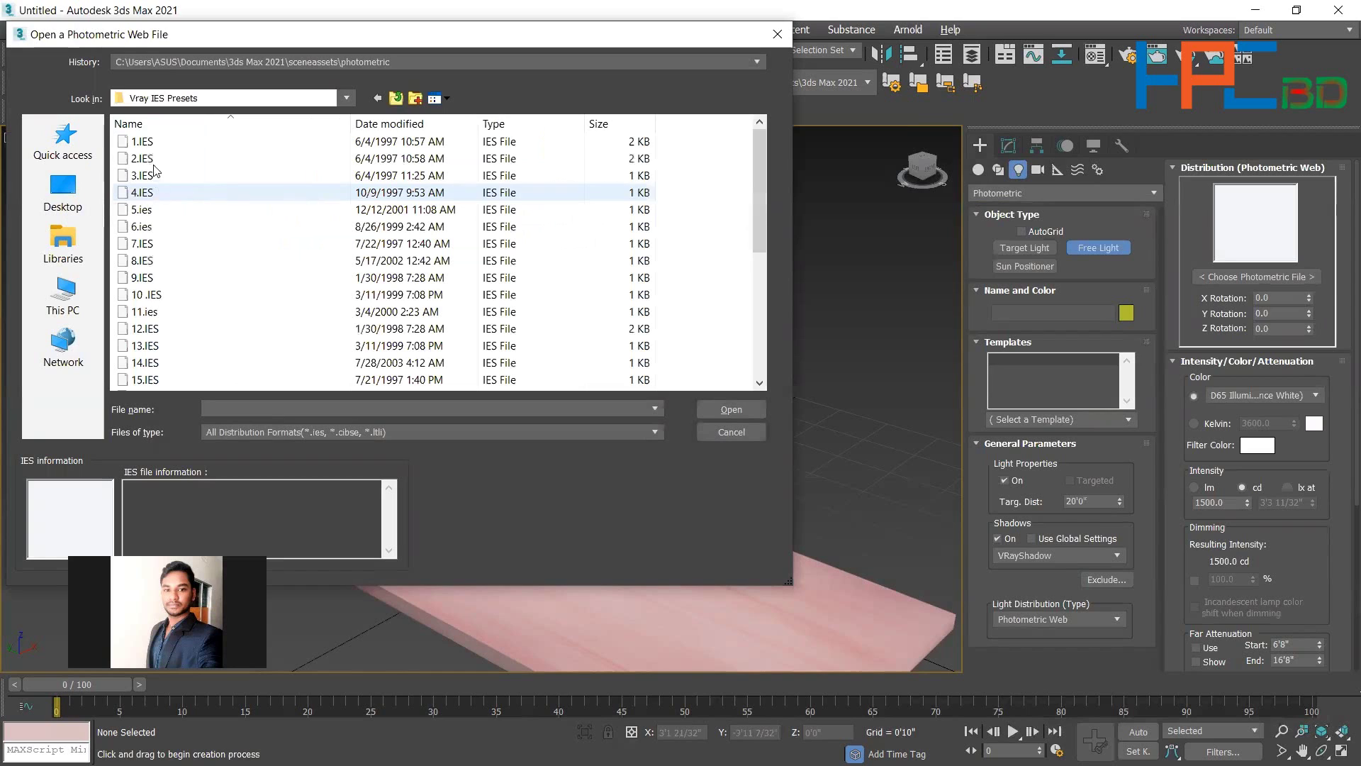
pyautogui.scroll(-3, 175, 259)
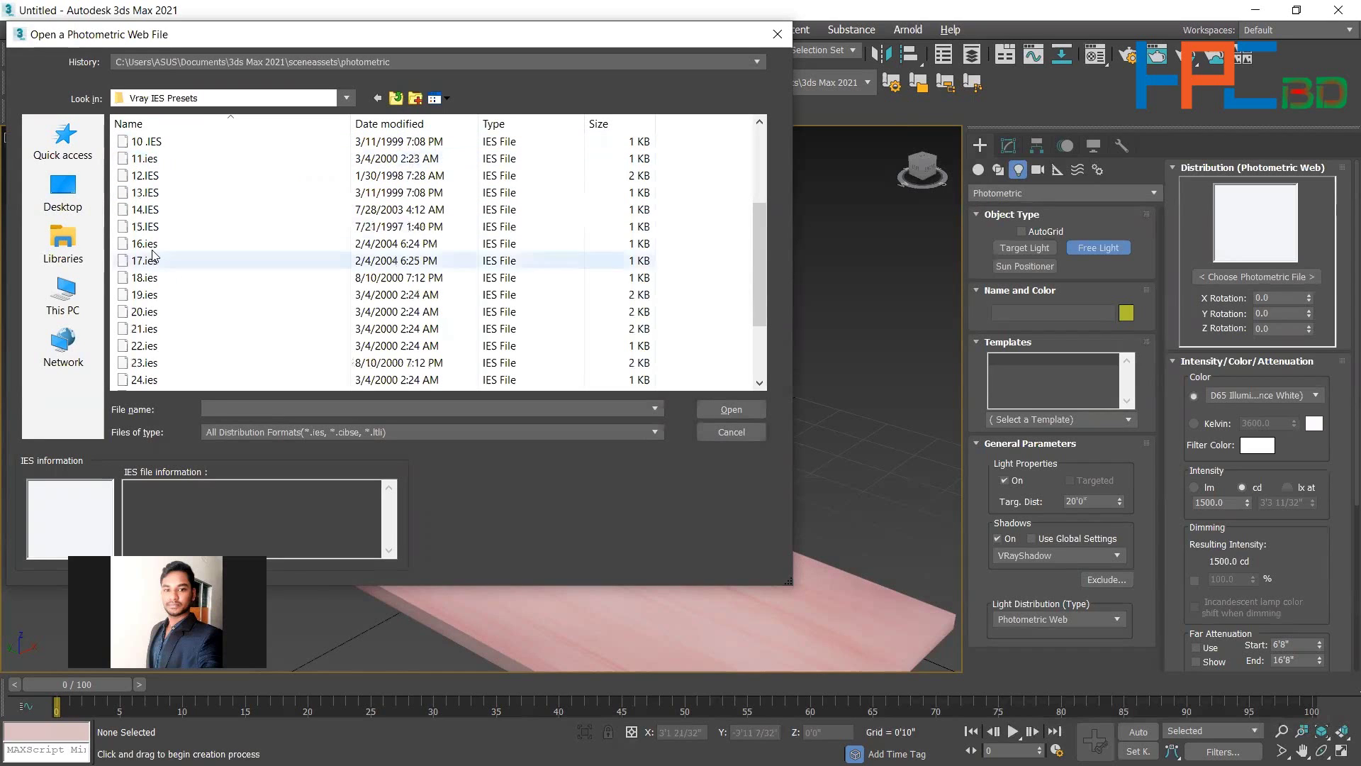
pyautogui.click(151, 248)
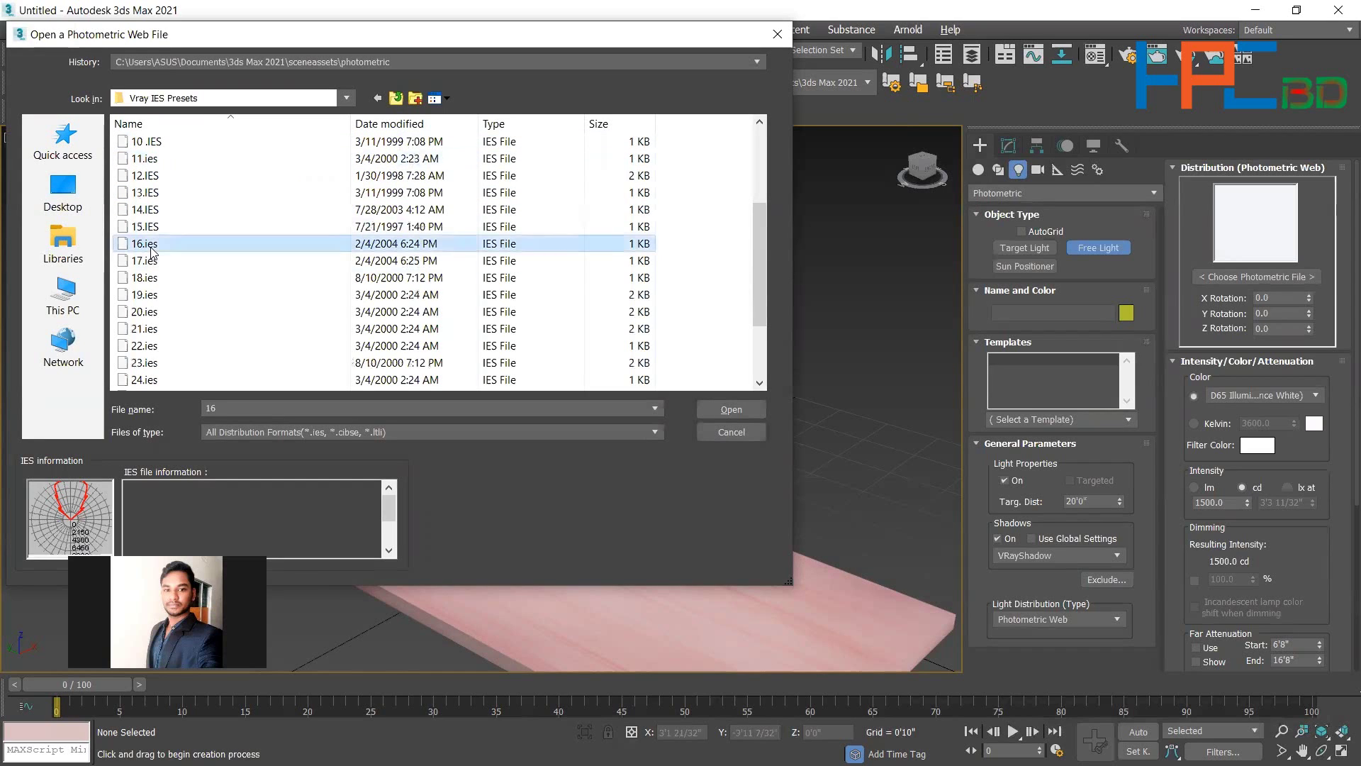
pyautogui.click(733, 403)
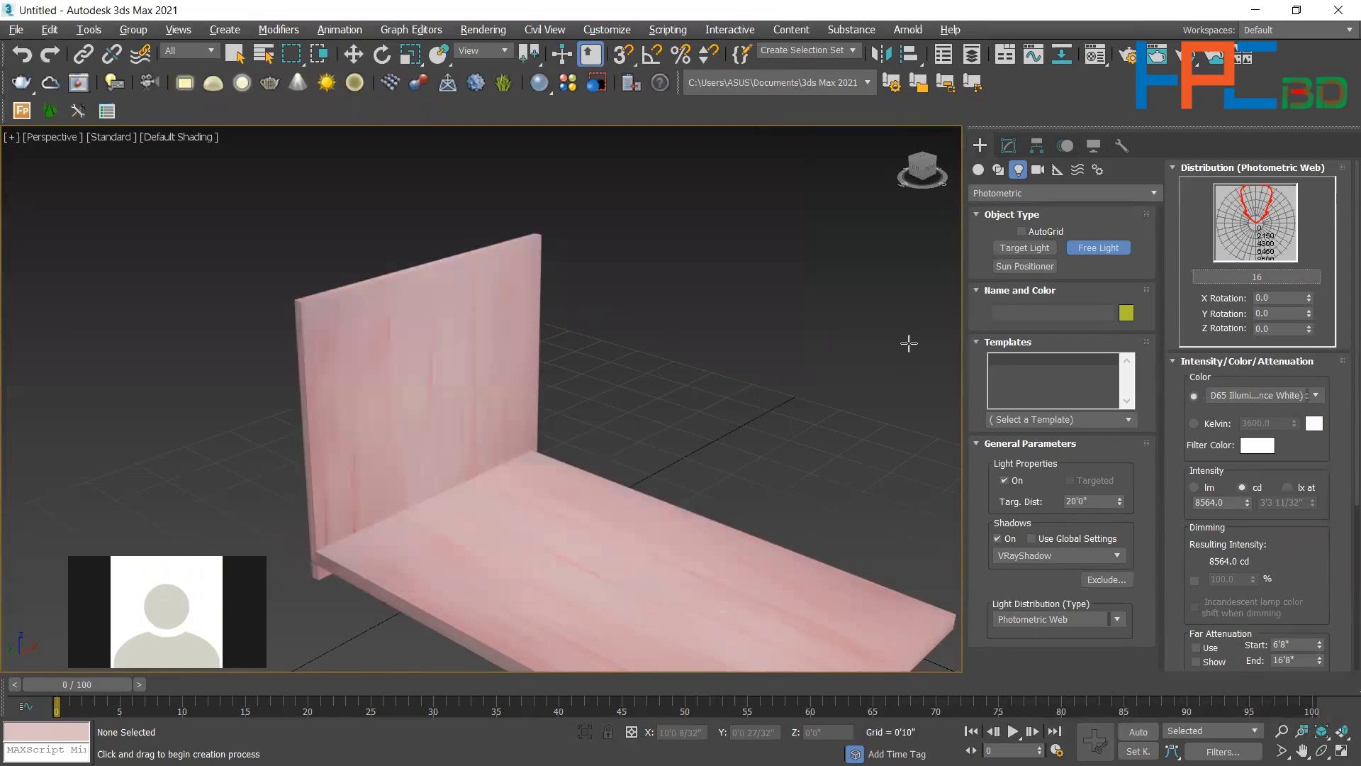
# Place the free light in the Perspective view and raise it about 2'3" along Z.
pyautogui.click(457, 331)
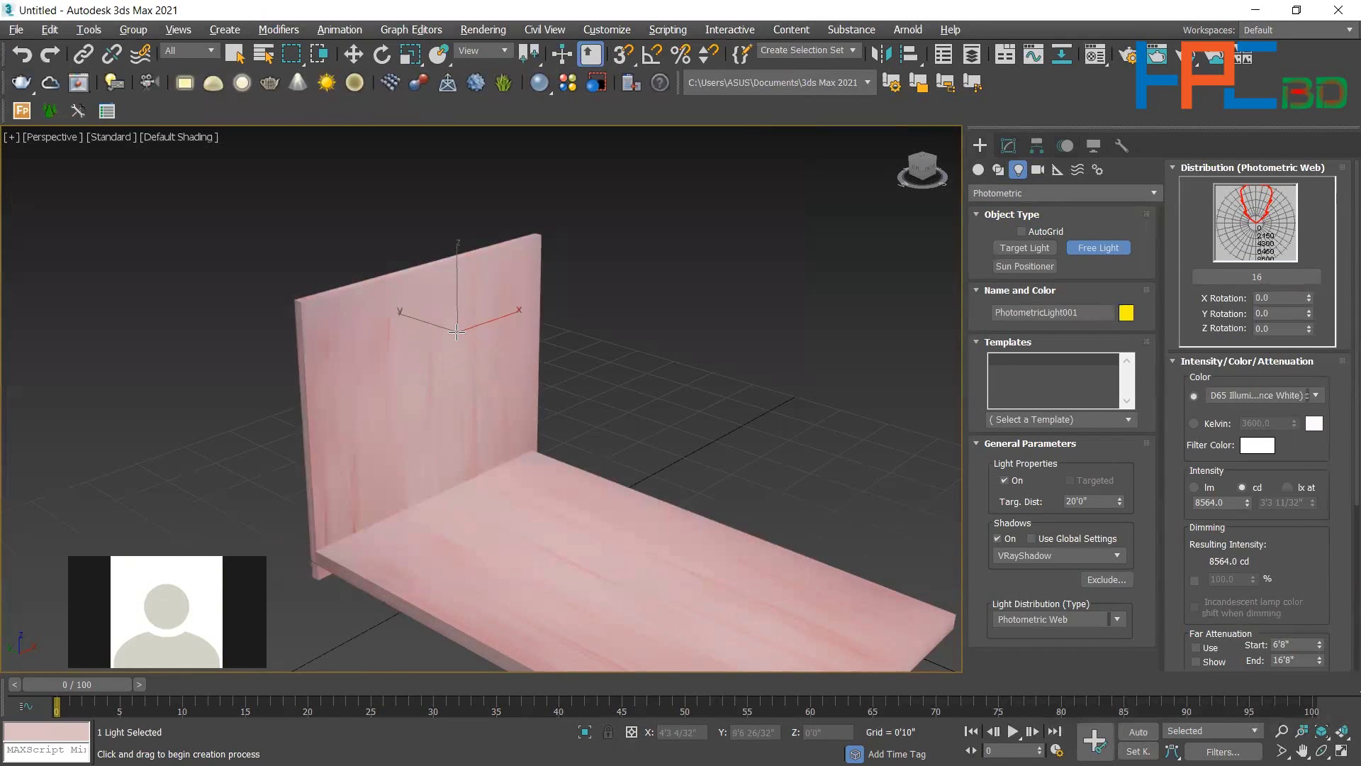
pyautogui.click(353, 54)
pyautogui.moveTo(458, 280); pyautogui.dragTo(487, 168)
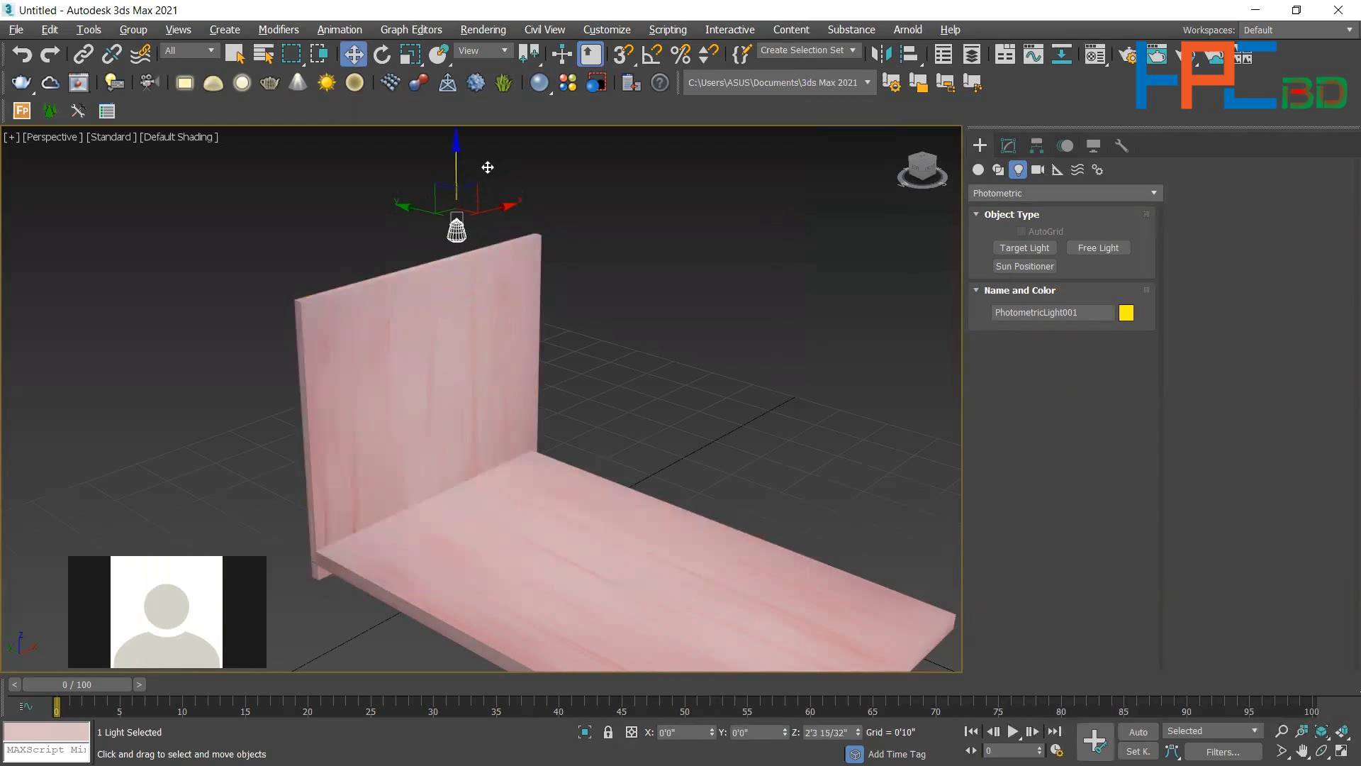
# In the Top view, move the light to just in front of the wall, at about X -0'6", Y 0'3".
pyautogui.hotkey('alt', 'w')
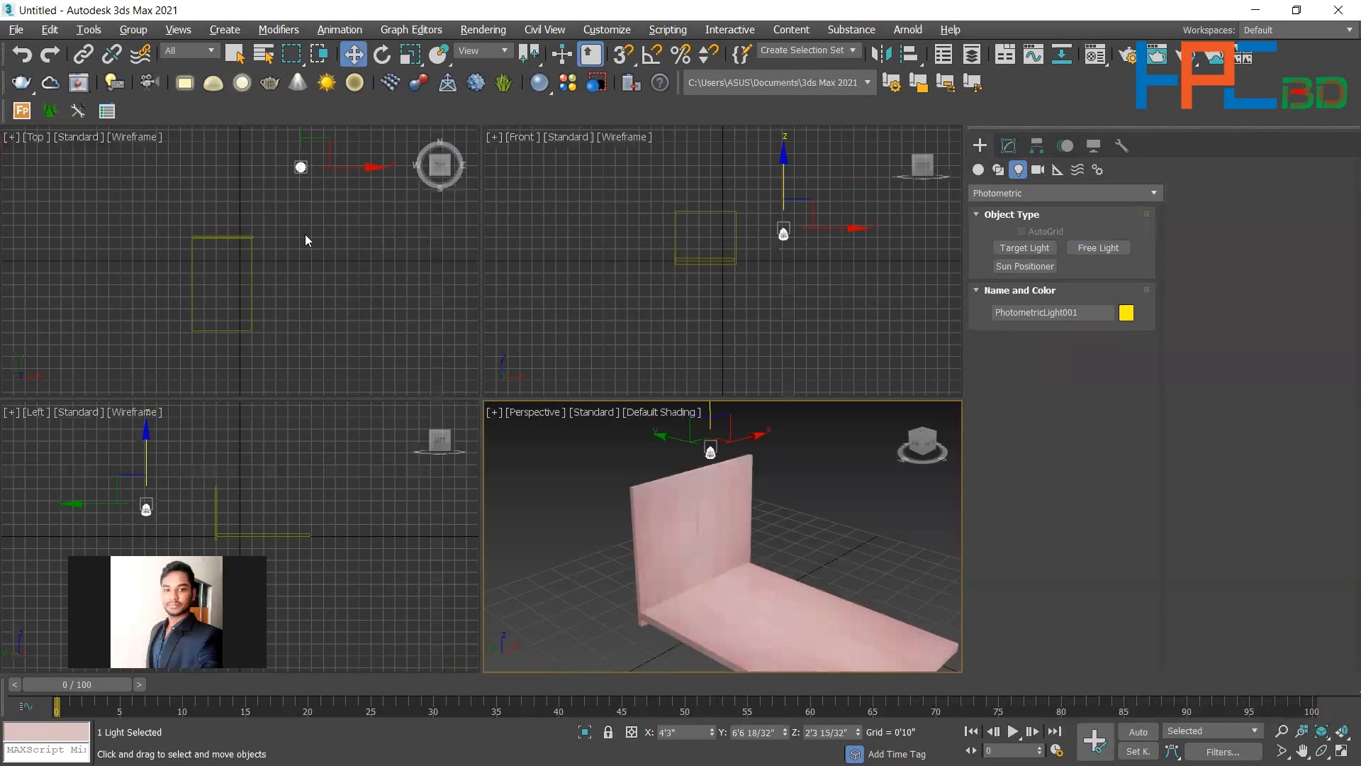
pyautogui.scroll(-4, 305, 239)
pyautogui.rightClick(345, 260)
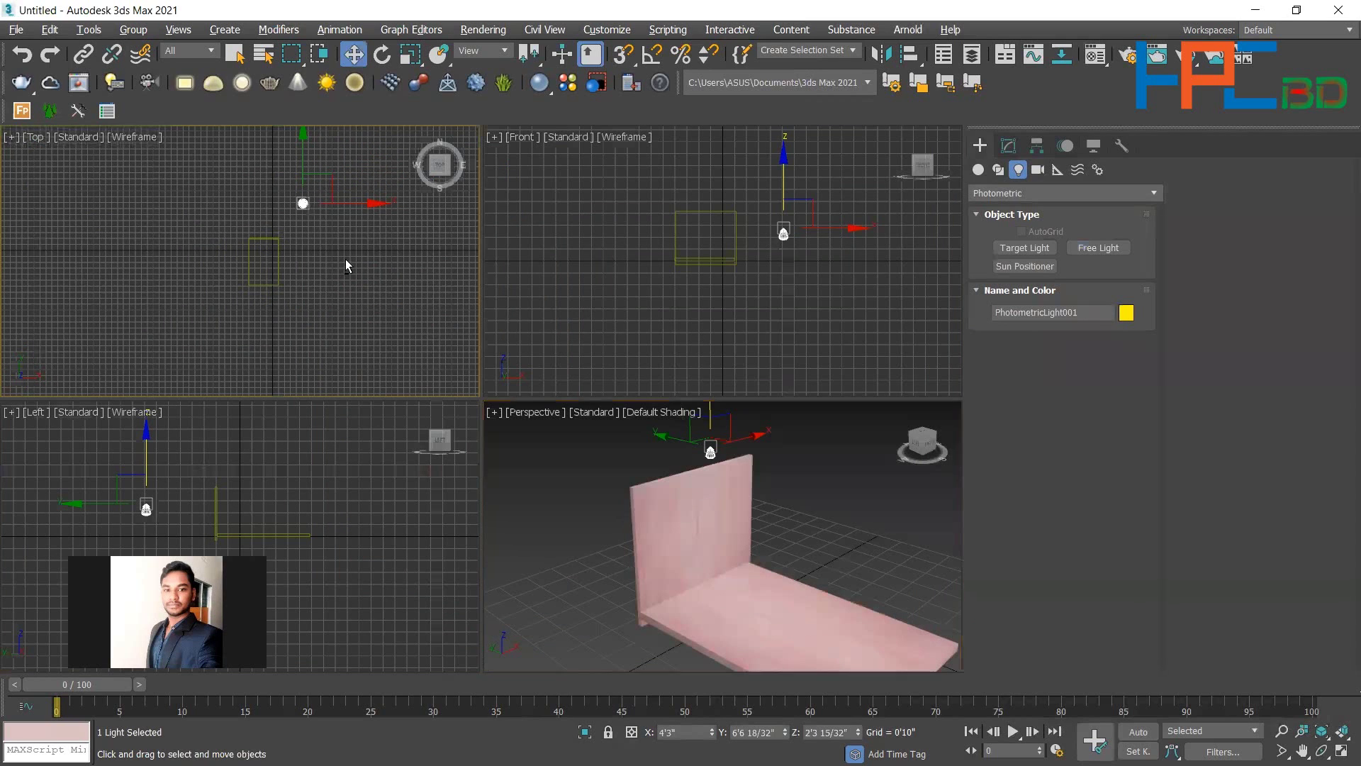
pyautogui.hotkey('alt', 'w')
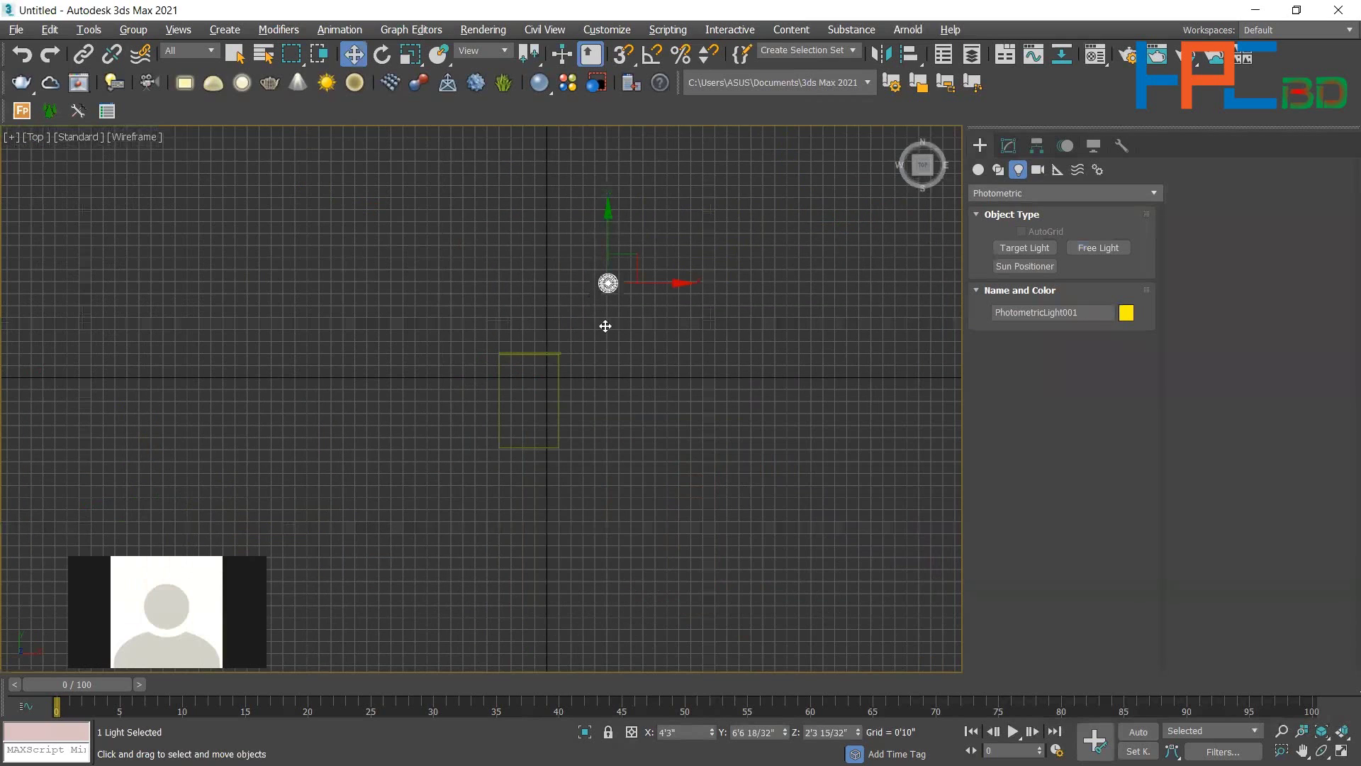
pyautogui.moveTo(653, 362); pyautogui.dragTo(587, 377)
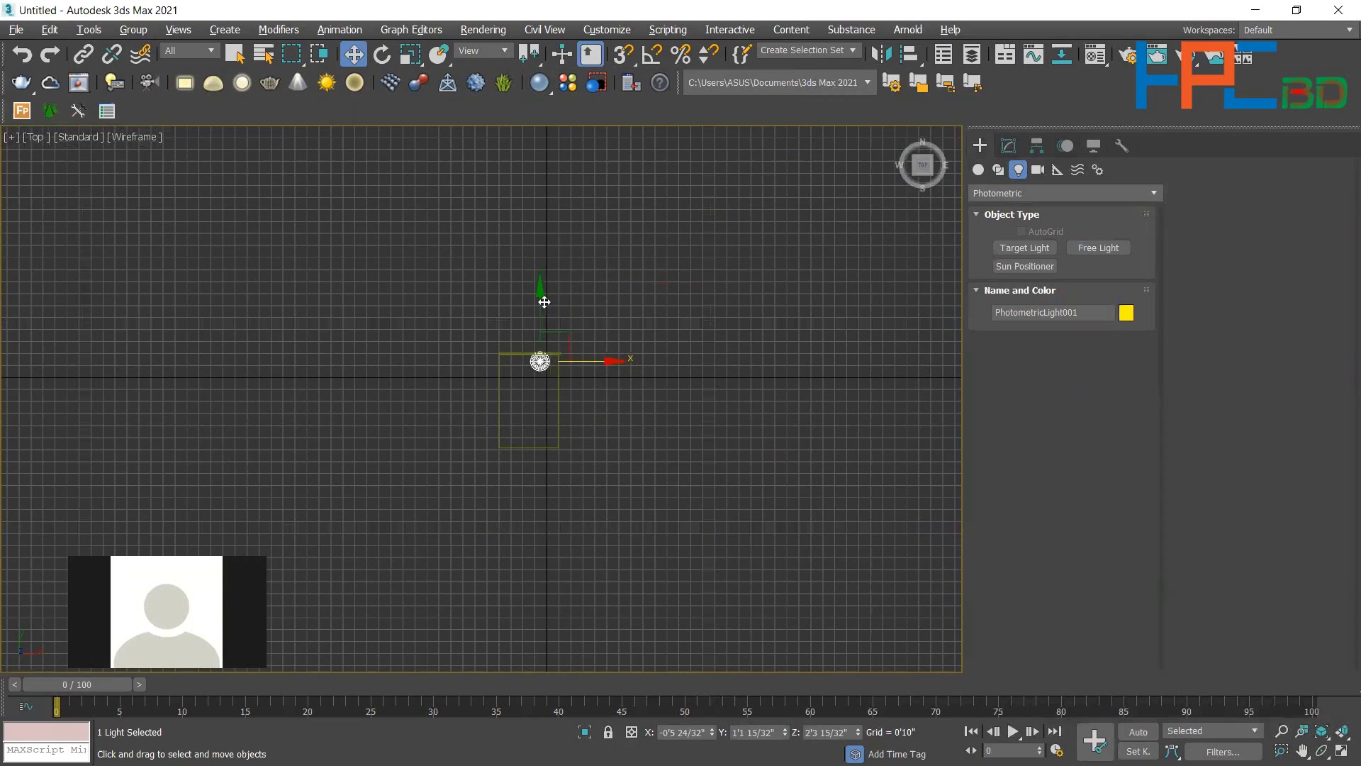
pyautogui.moveTo(543, 297)
pyautogui.mouseDown()
pyautogui.moveTo(541, 326)
pyautogui.moveTo(568, 370)
pyautogui.moveTo(529, 308)
pyautogui.mouseUp()
pyautogui.hotkey('alt', 'w')
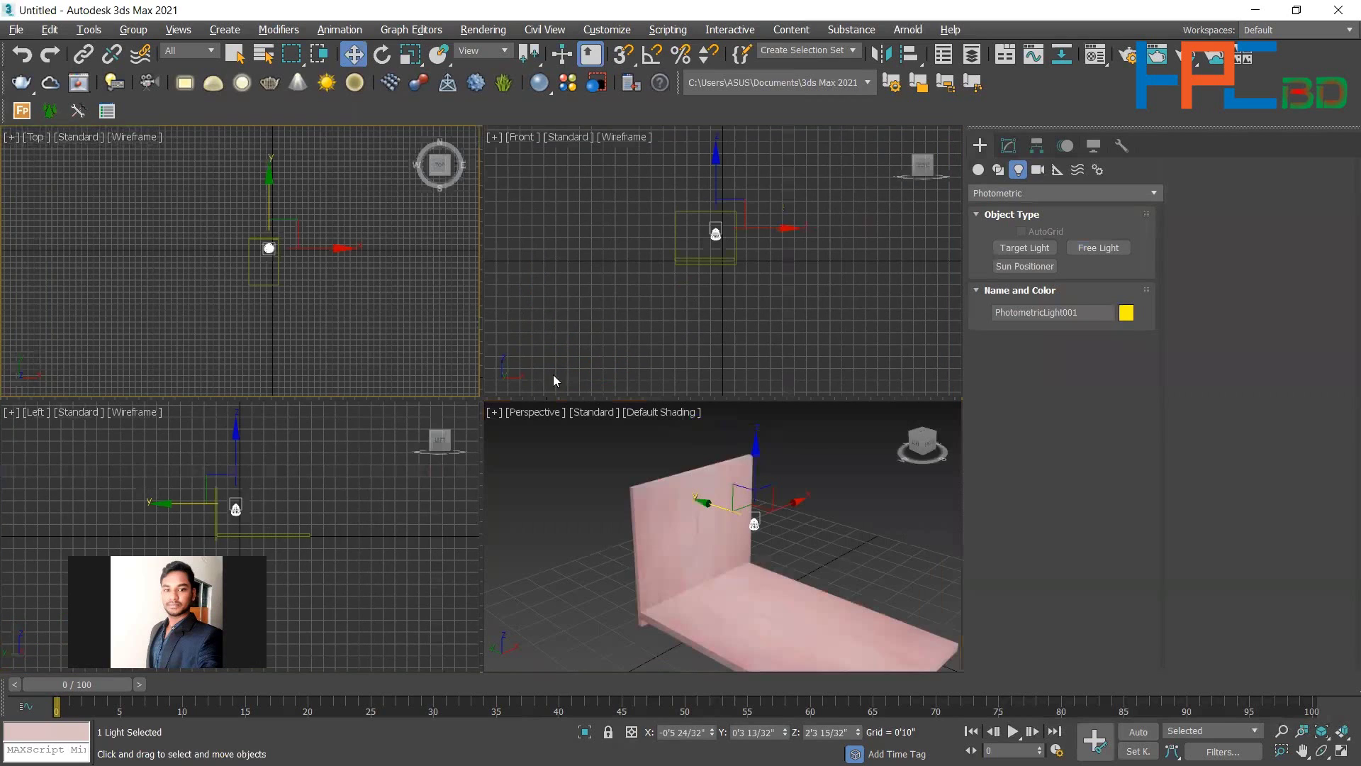
# In the Perspective view, raise the light to about Z 3'8" and shift it to about X -0'11", undoing stray moves.
pyautogui.hotkey('alt', 'w')
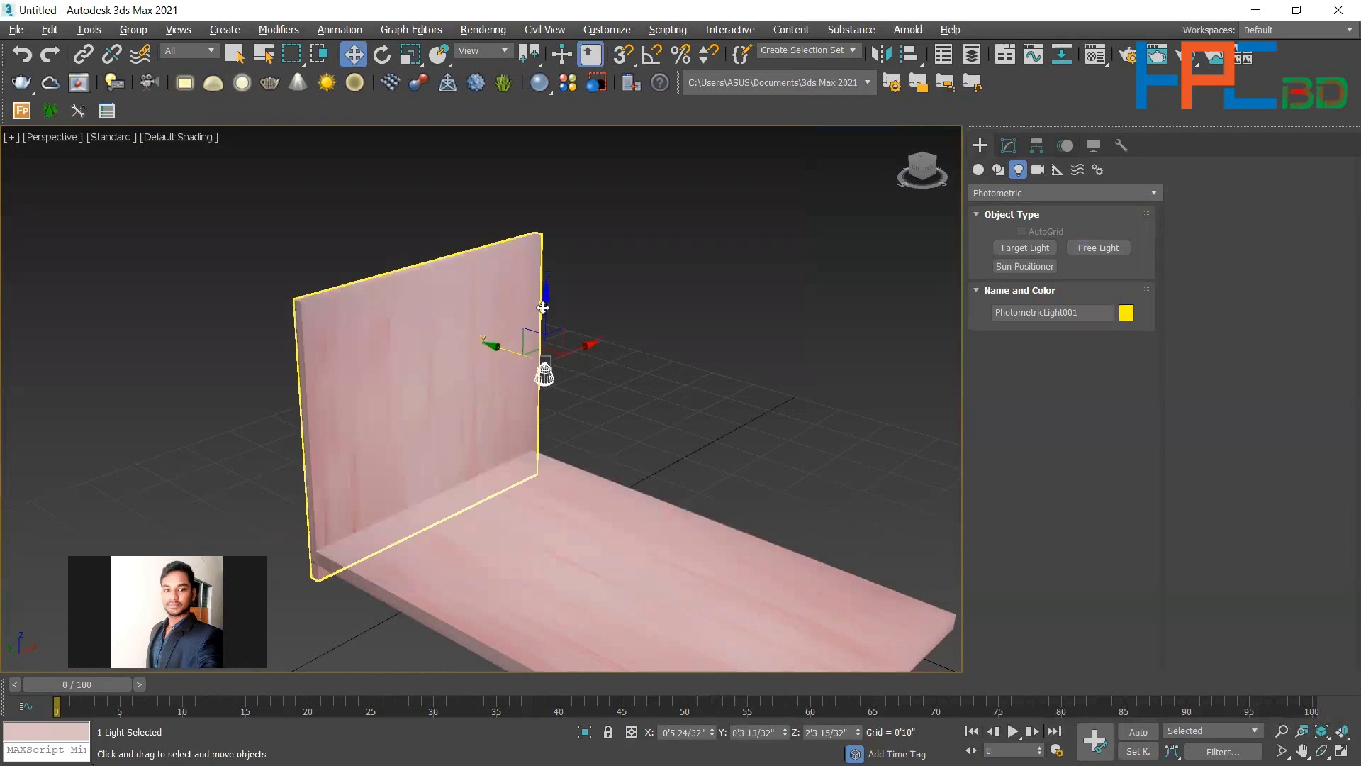
pyautogui.moveTo(543, 307); pyautogui.dragTo(542, 232)
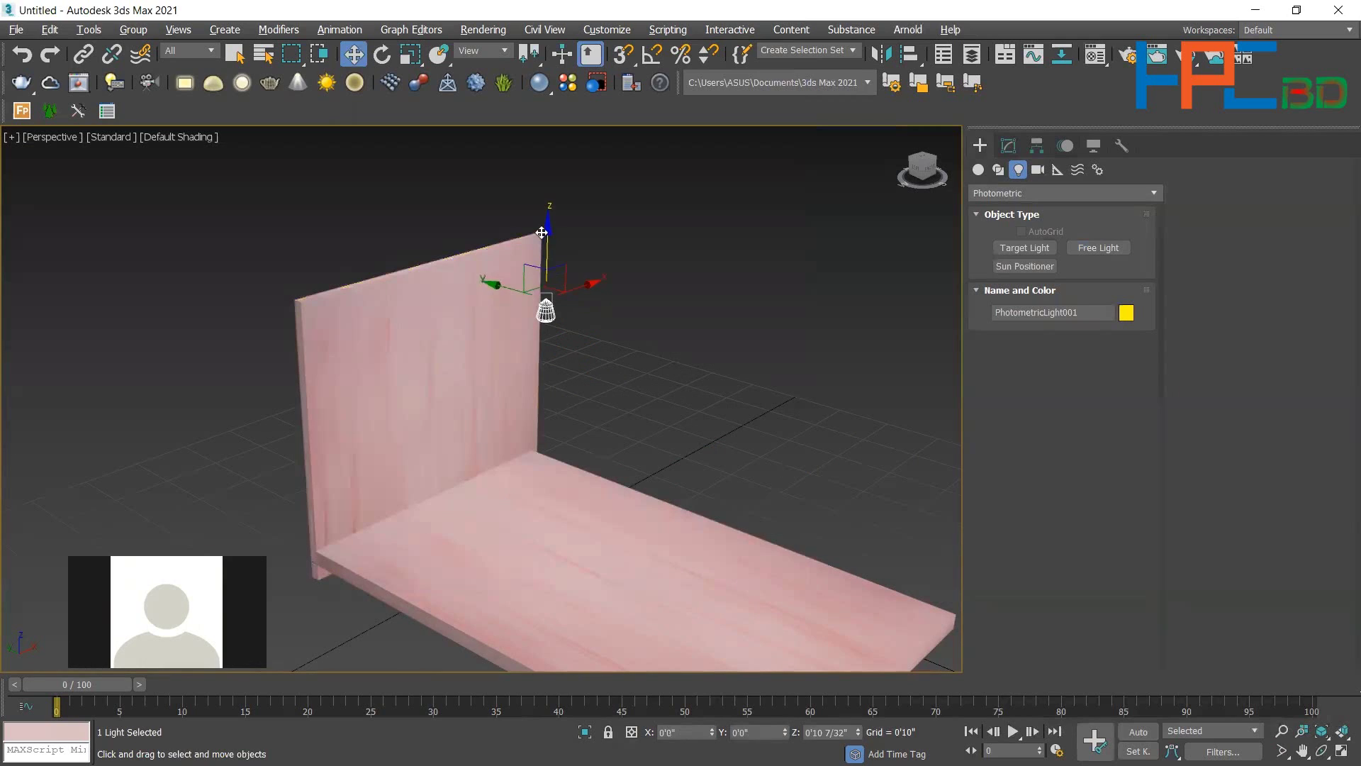
pyautogui.hotkey('ctrl', 'z')
pyautogui.moveTo(578, 289); pyautogui.dragTo(520, 213)
pyautogui.hotkey('ctrl', 'z')
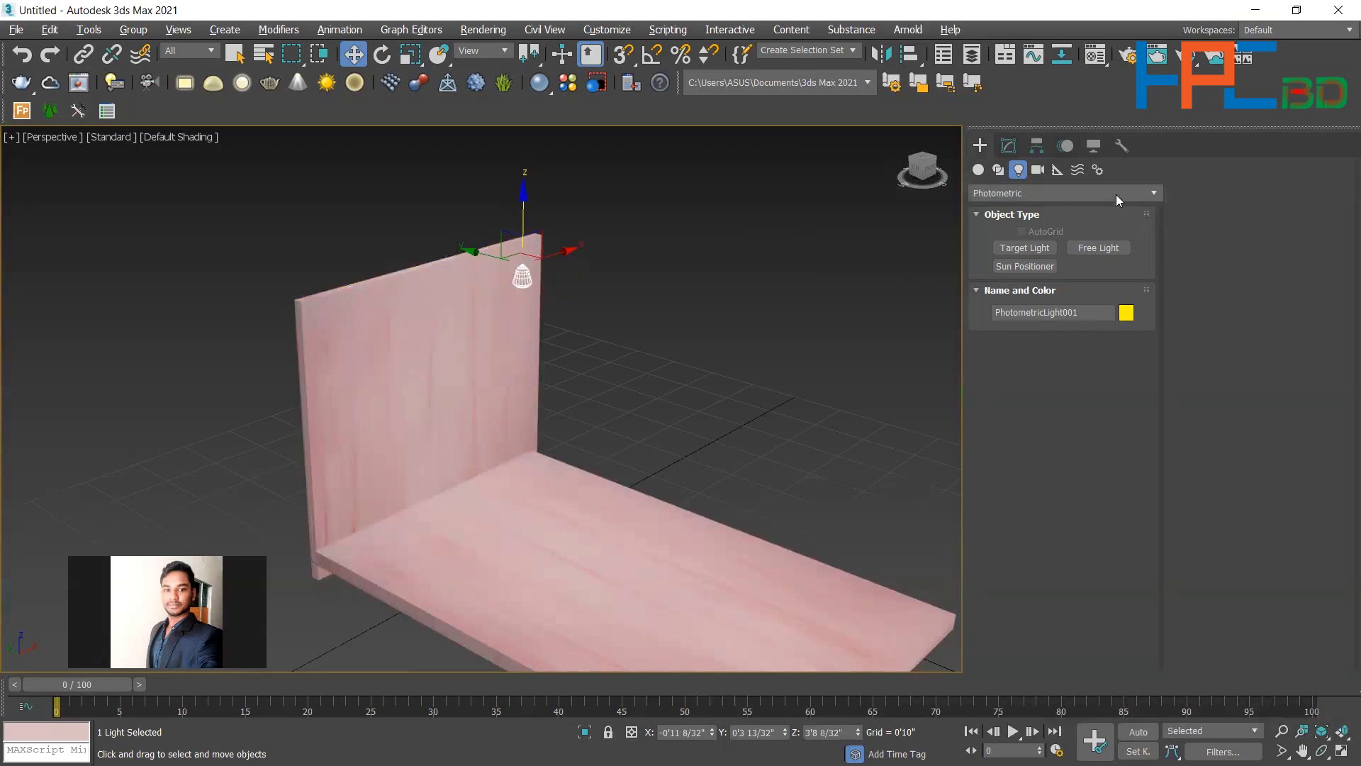
# Create a large teapot on the floor near the wall and a smaller one in front, about 0'5" in radius.
pyautogui.click(977, 170)
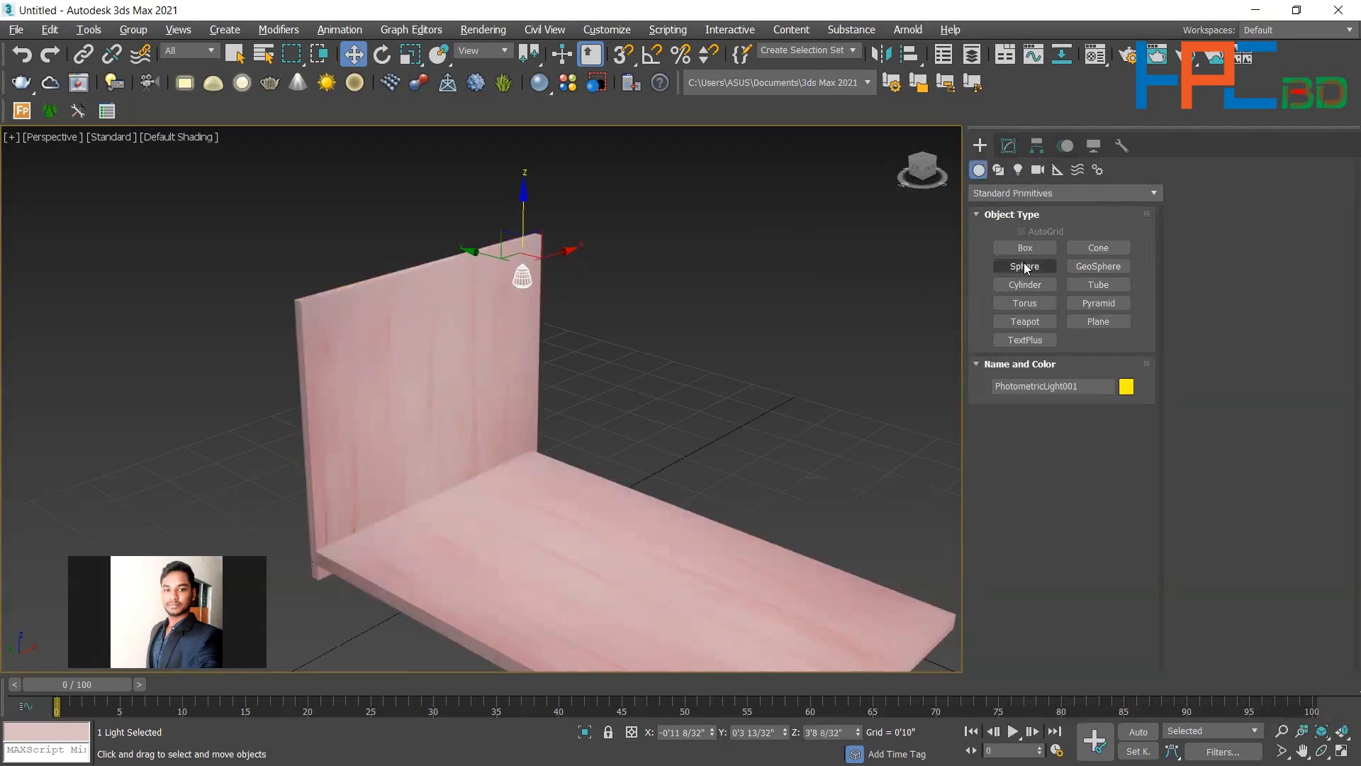
pyautogui.click(1025, 321)
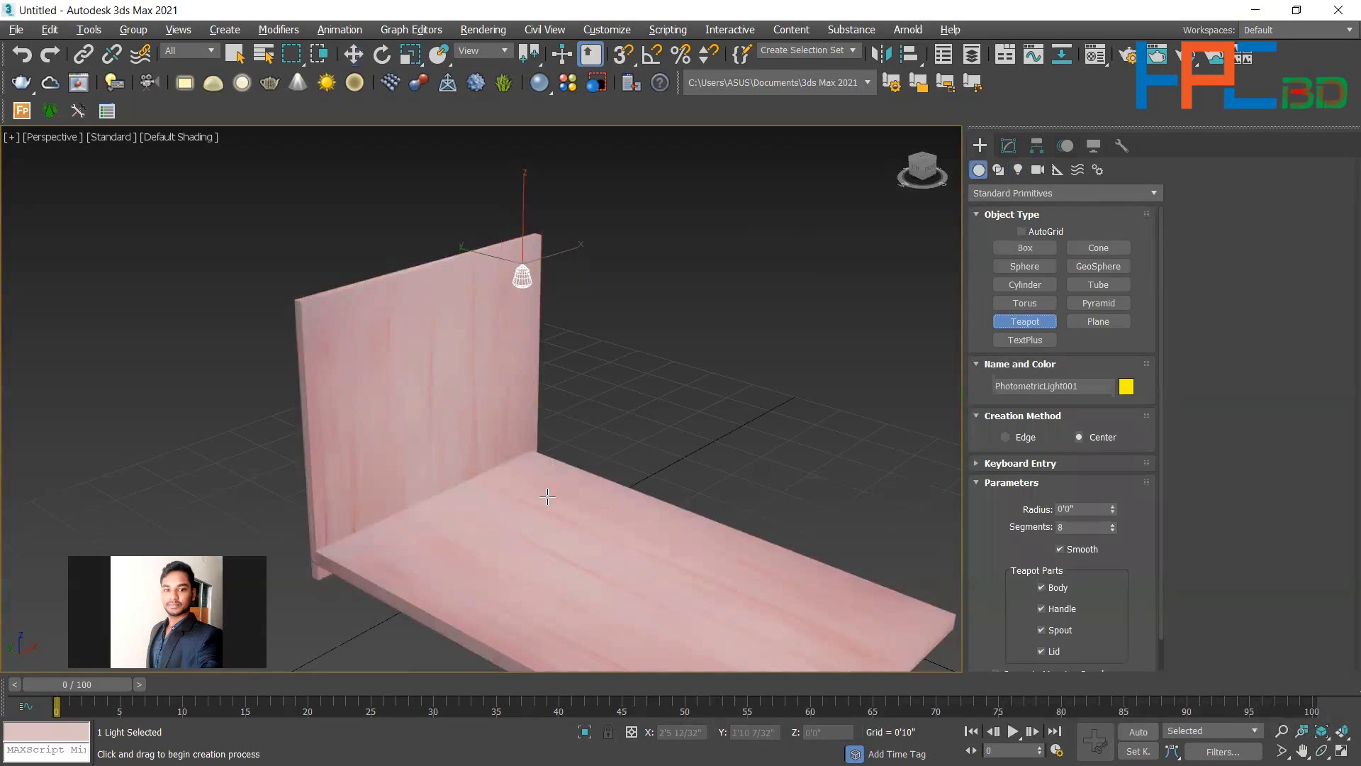
pyautogui.moveTo(577, 505)
pyautogui.mouseDown()
pyautogui.moveTo(567, 563)
pyautogui.moveTo(582, 496)
pyautogui.moveTo(566, 504)
pyautogui.mouseUp()
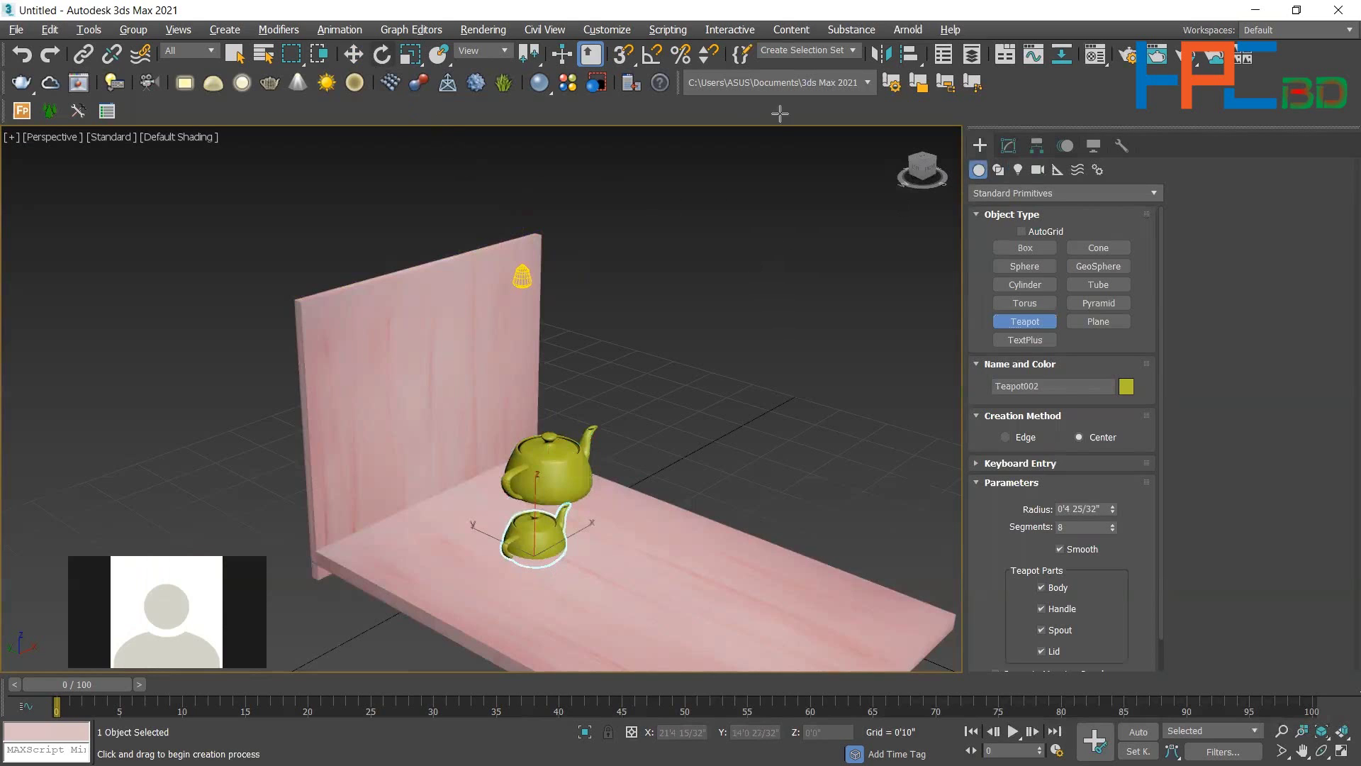
pyautogui.click(354, 55)
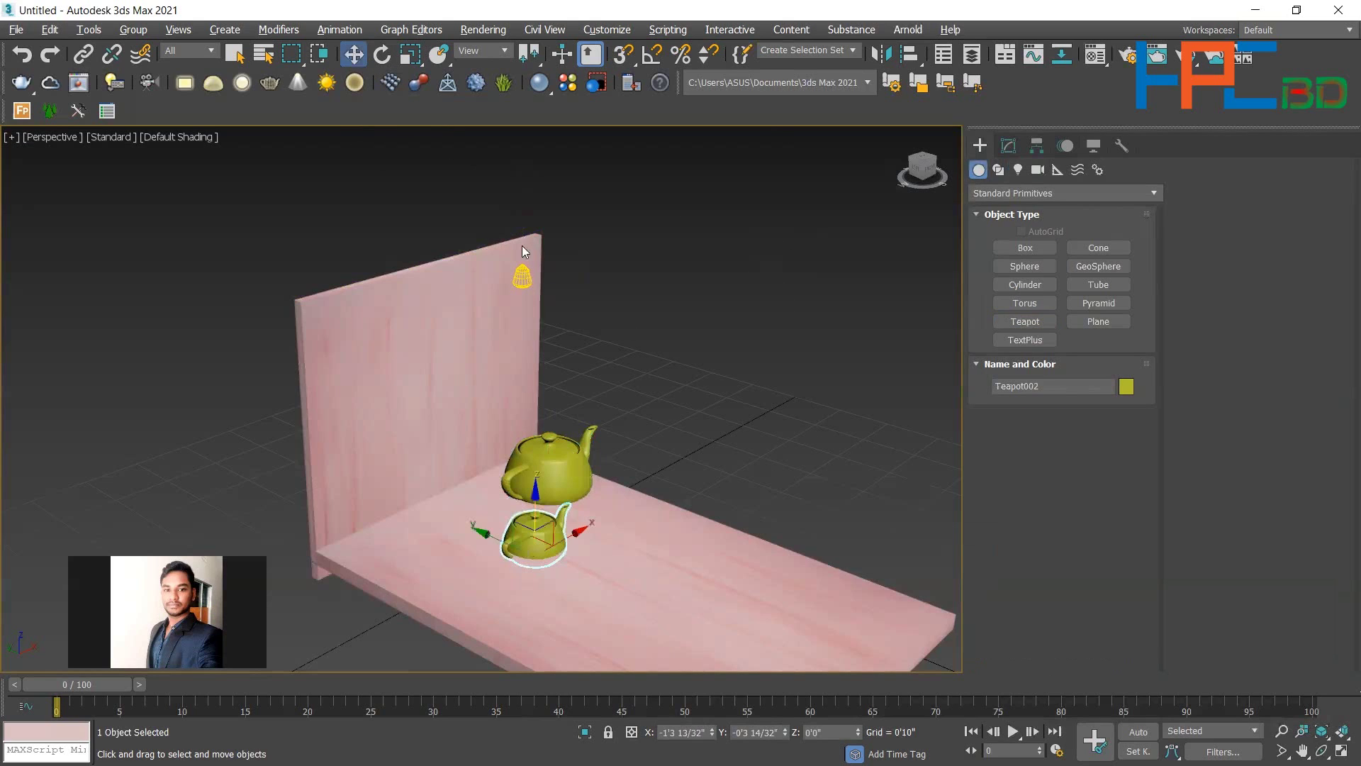
# Turn the photometric light in front of the wall into a targeted light.
pyautogui.click(524, 278)
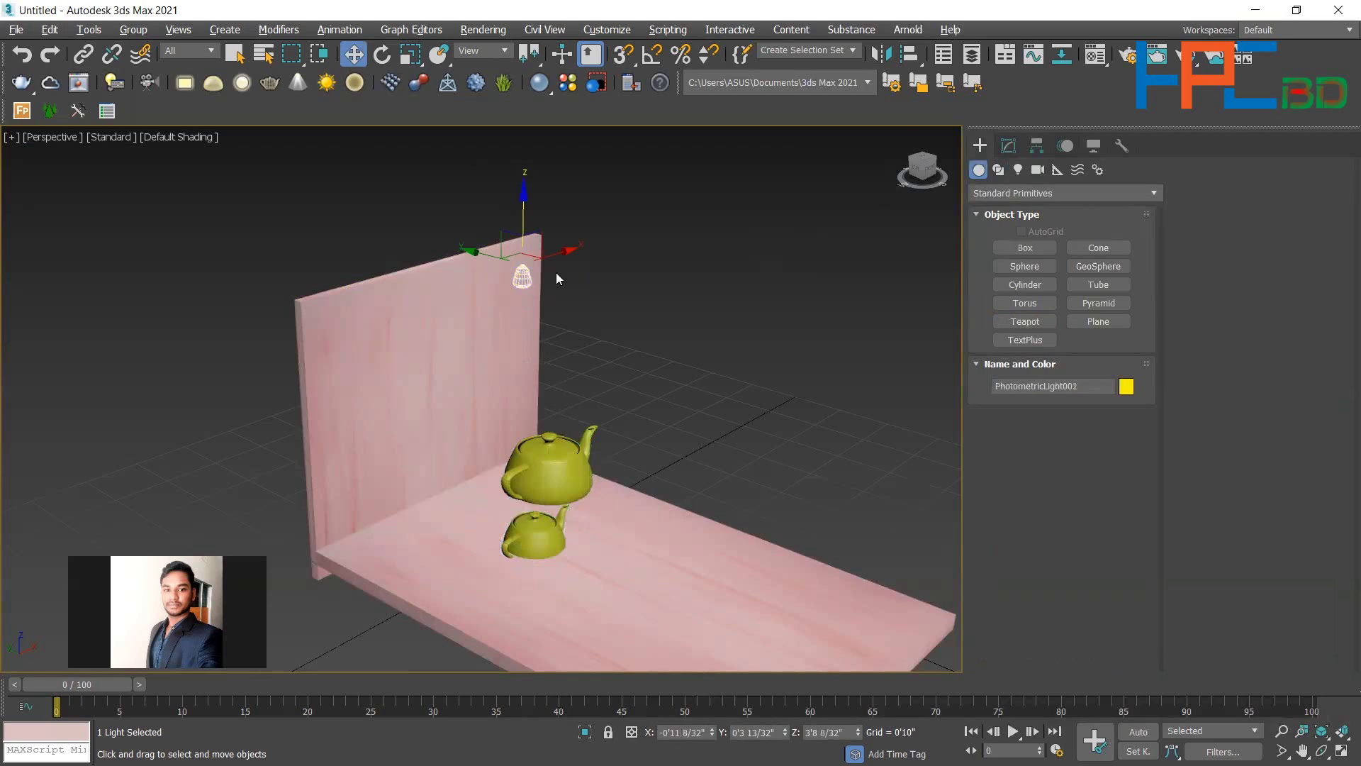
pyautogui.click(1008, 146)
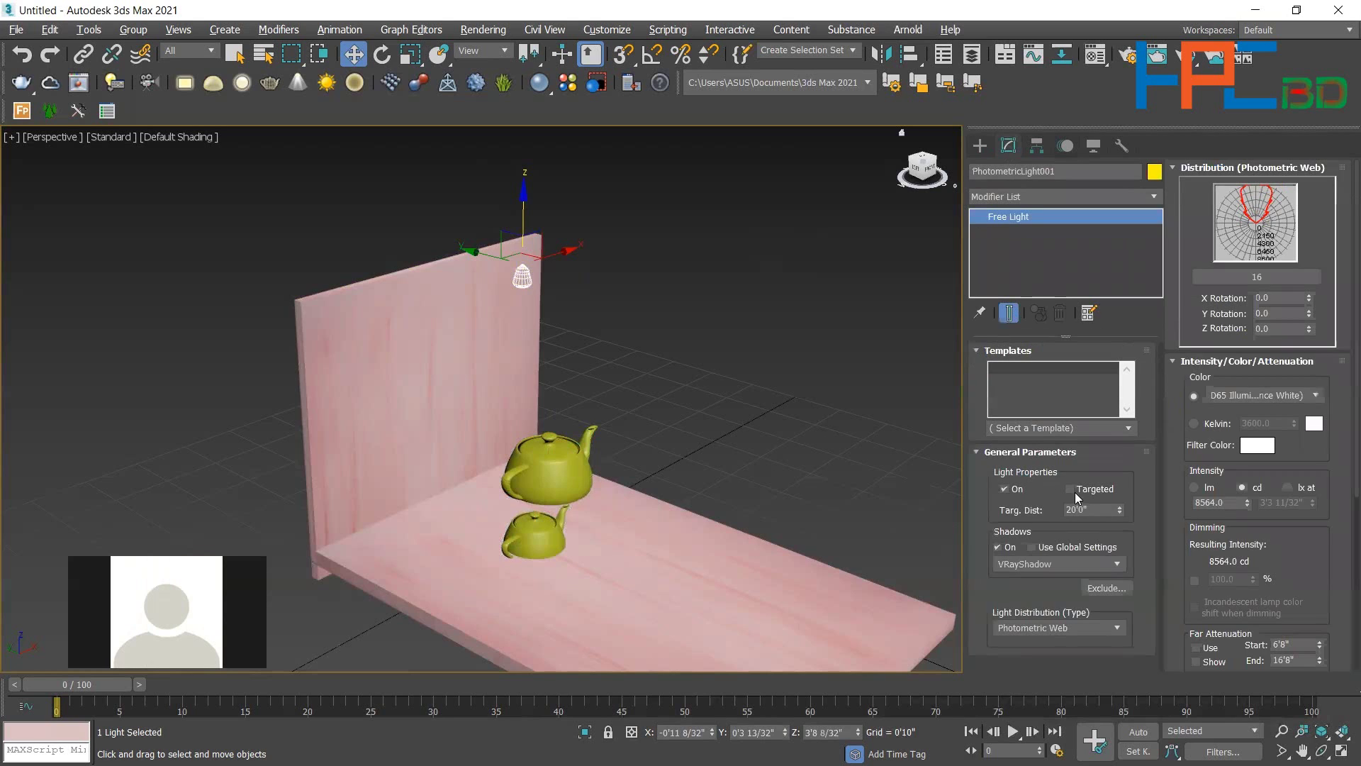
pyautogui.click(1071, 489)
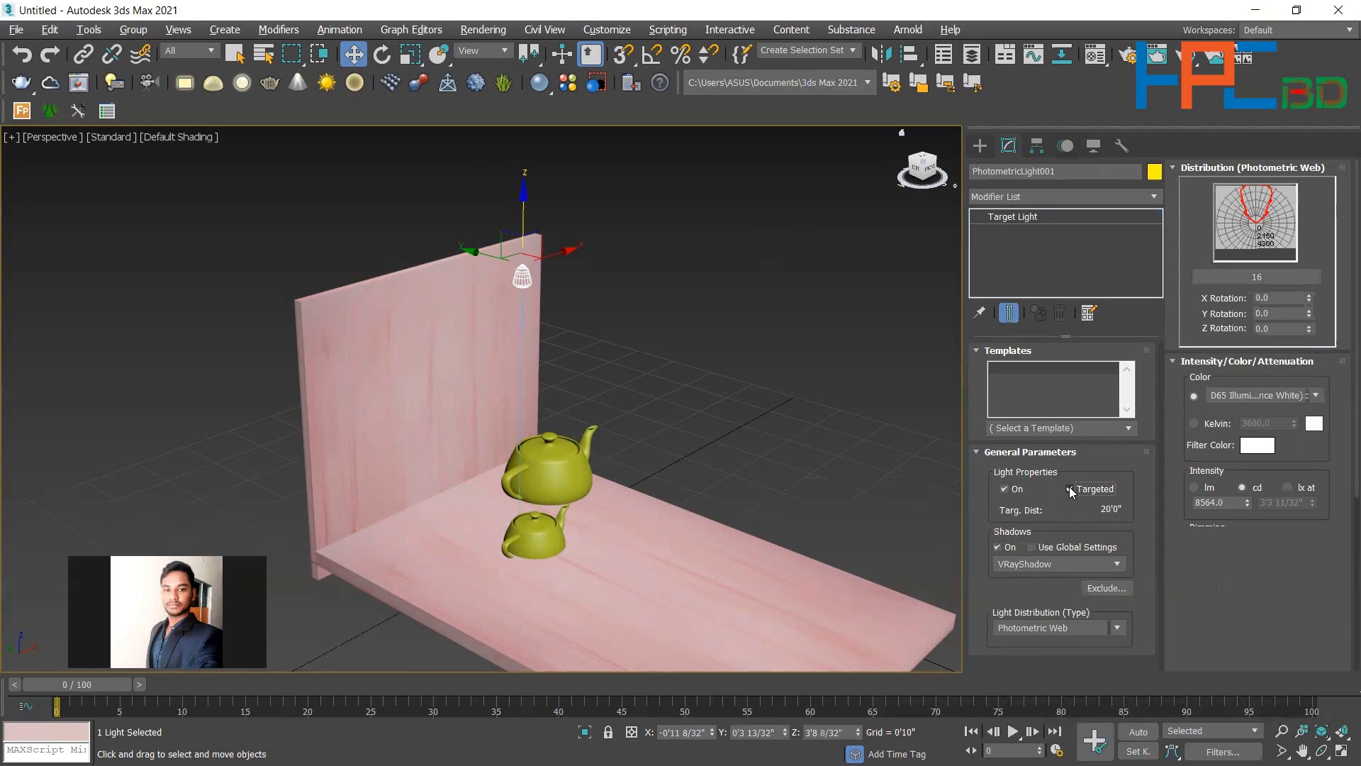
# Move the light's target up from below the floor to just above the large teapot's lid, and deselect it.
pyautogui.scroll(-5, 726, 433)
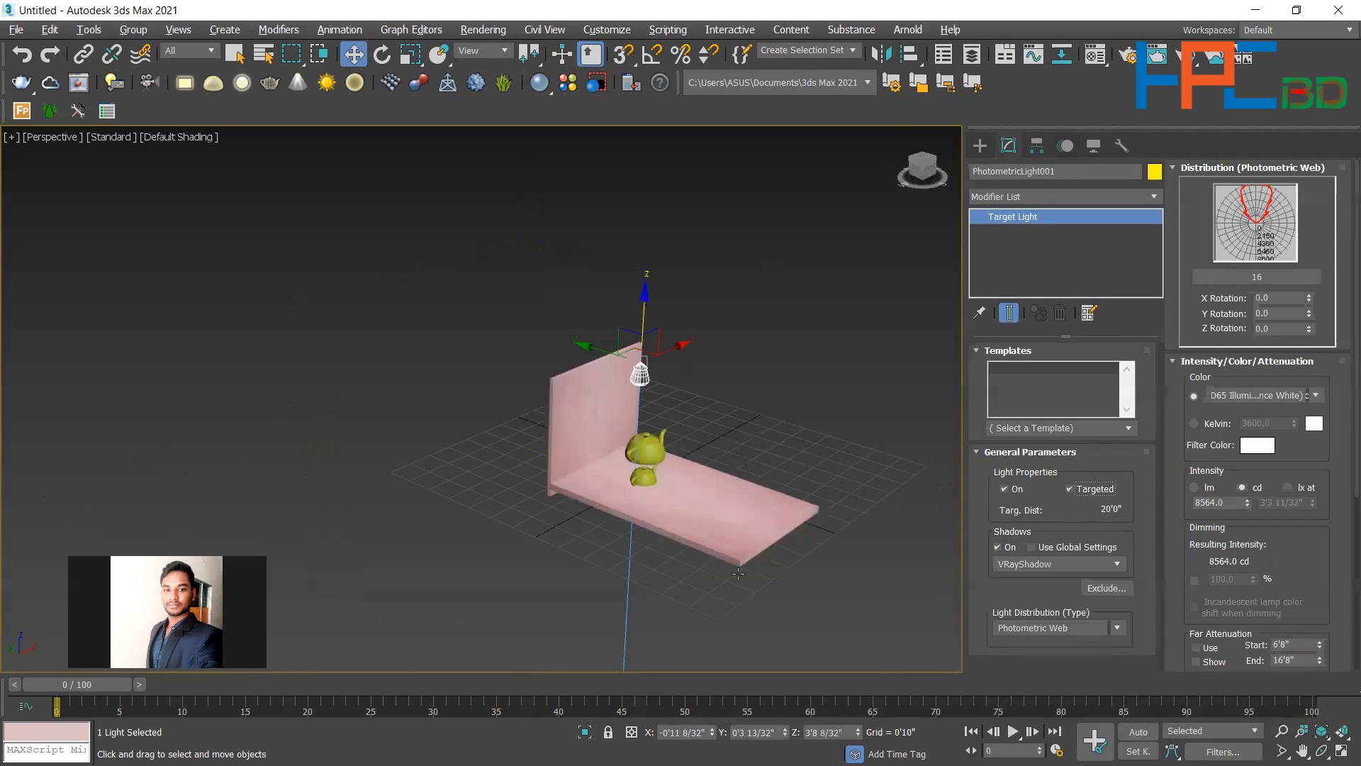
pyautogui.moveTo(791, 652); pyautogui.dragTo(729, 372, button='middle')
pyautogui.scroll(-4, 729, 373)
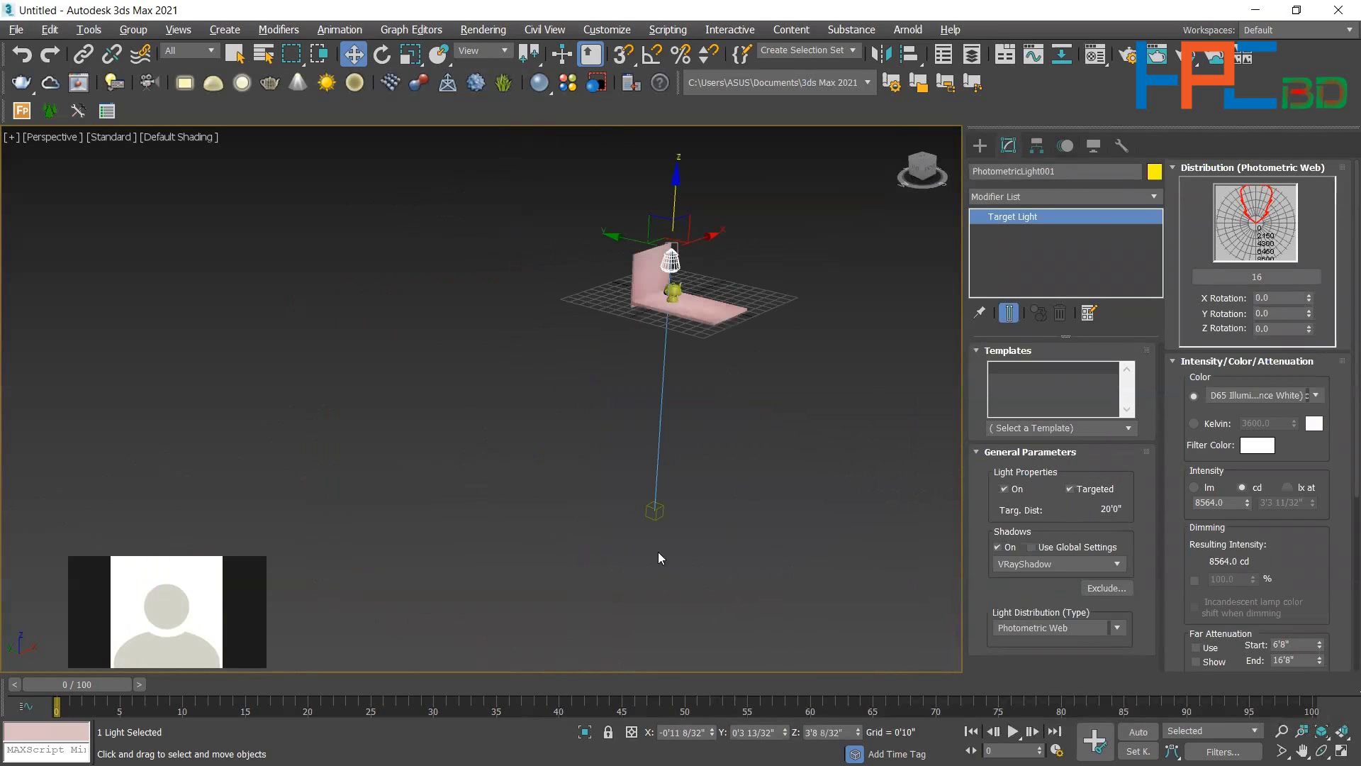
pyautogui.moveTo(653, 512); pyautogui.dragTo(670, 290)
pyautogui.scroll(10, 624, 334)
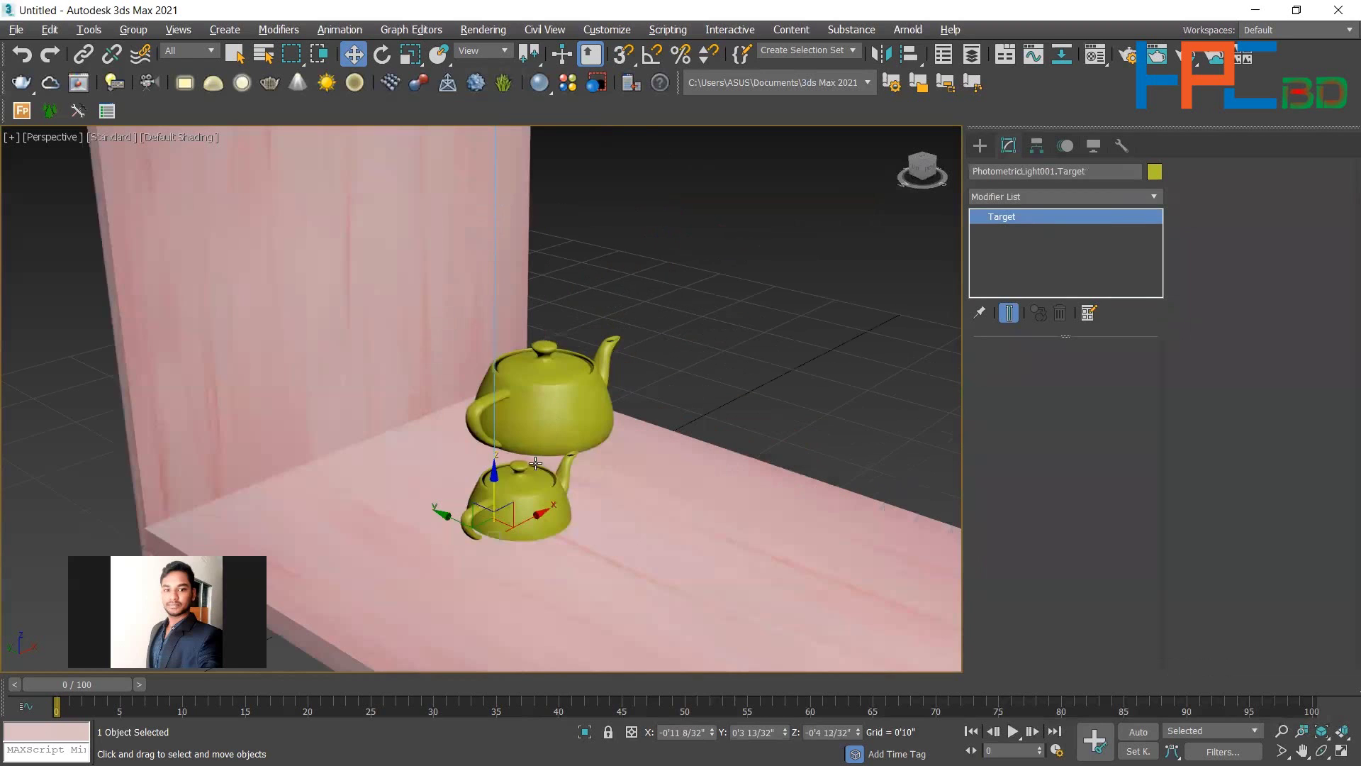
pyautogui.moveTo(503, 518); pyautogui.dragTo(551, 358)
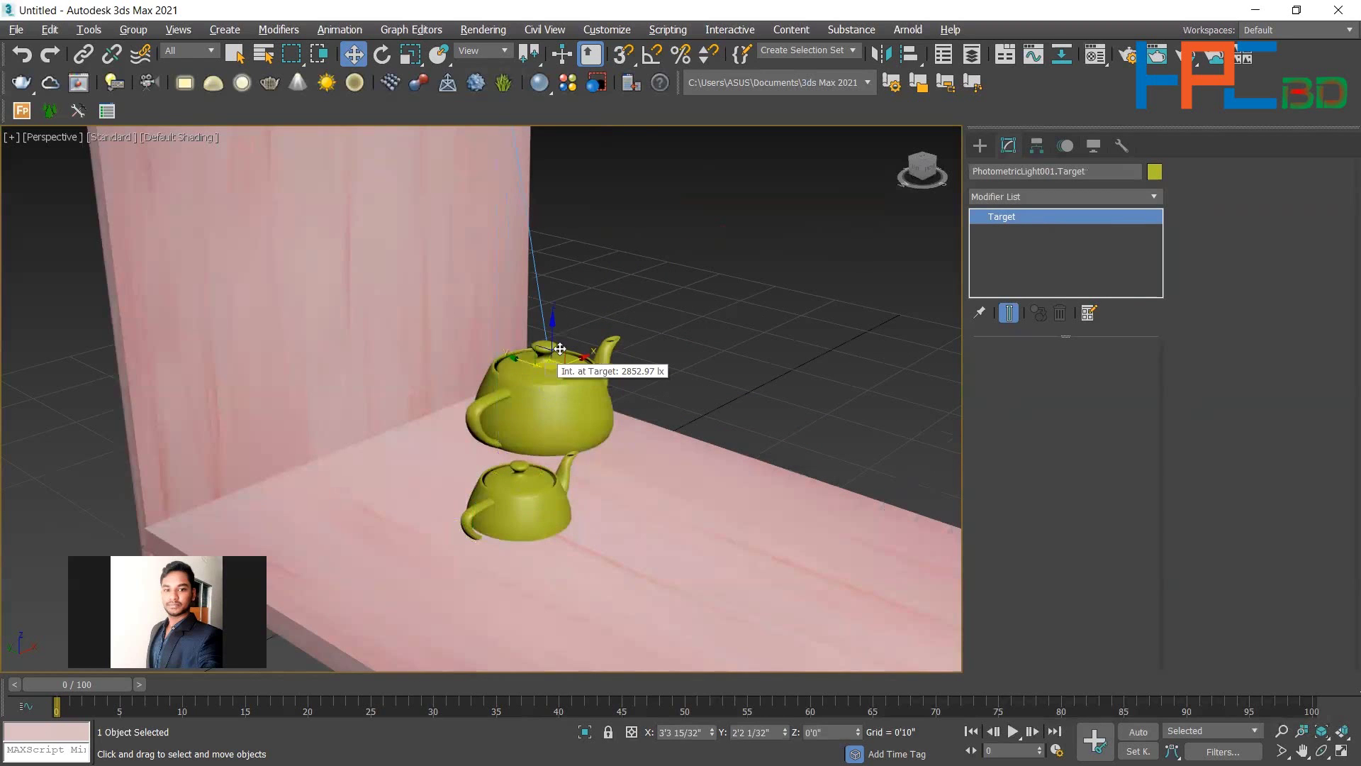
pyautogui.keyDown('alt'); pyautogui.moveTo(645, 301); pyautogui.dragTo(657, 458, button='middle'); pyautogui.keyUp('alt')
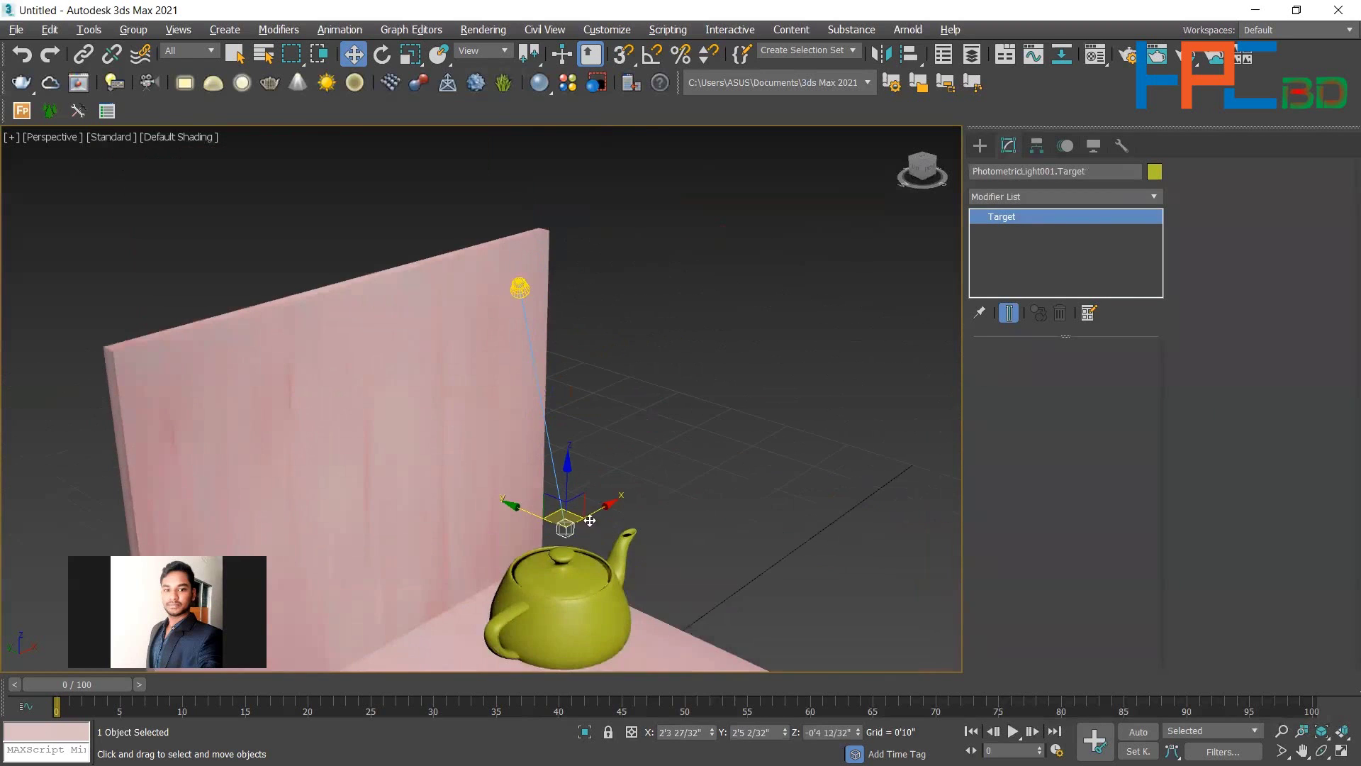
pyautogui.click(692, 434)
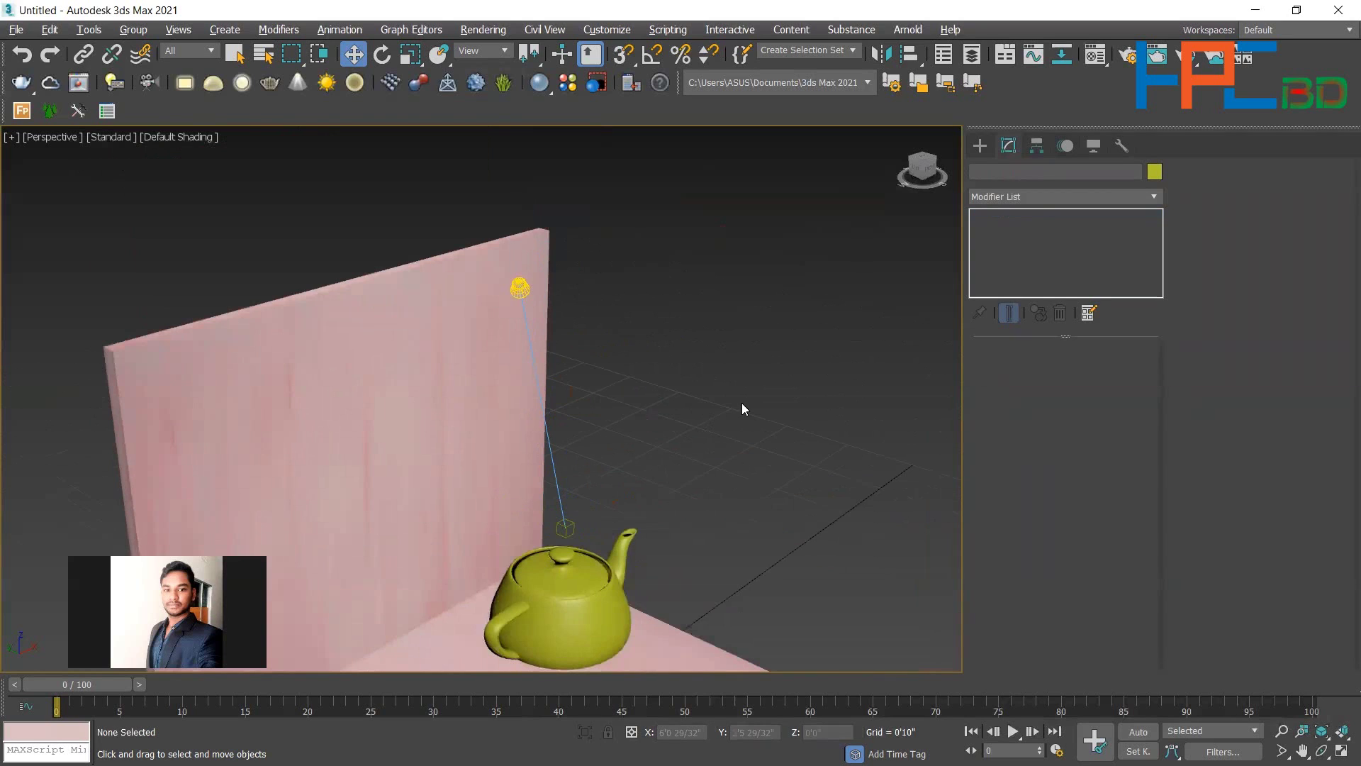
# Reselect the photometric light, run a V-Ray test render of the Perspective view showing both teapots, and stop it.
pyautogui.click(521, 286)
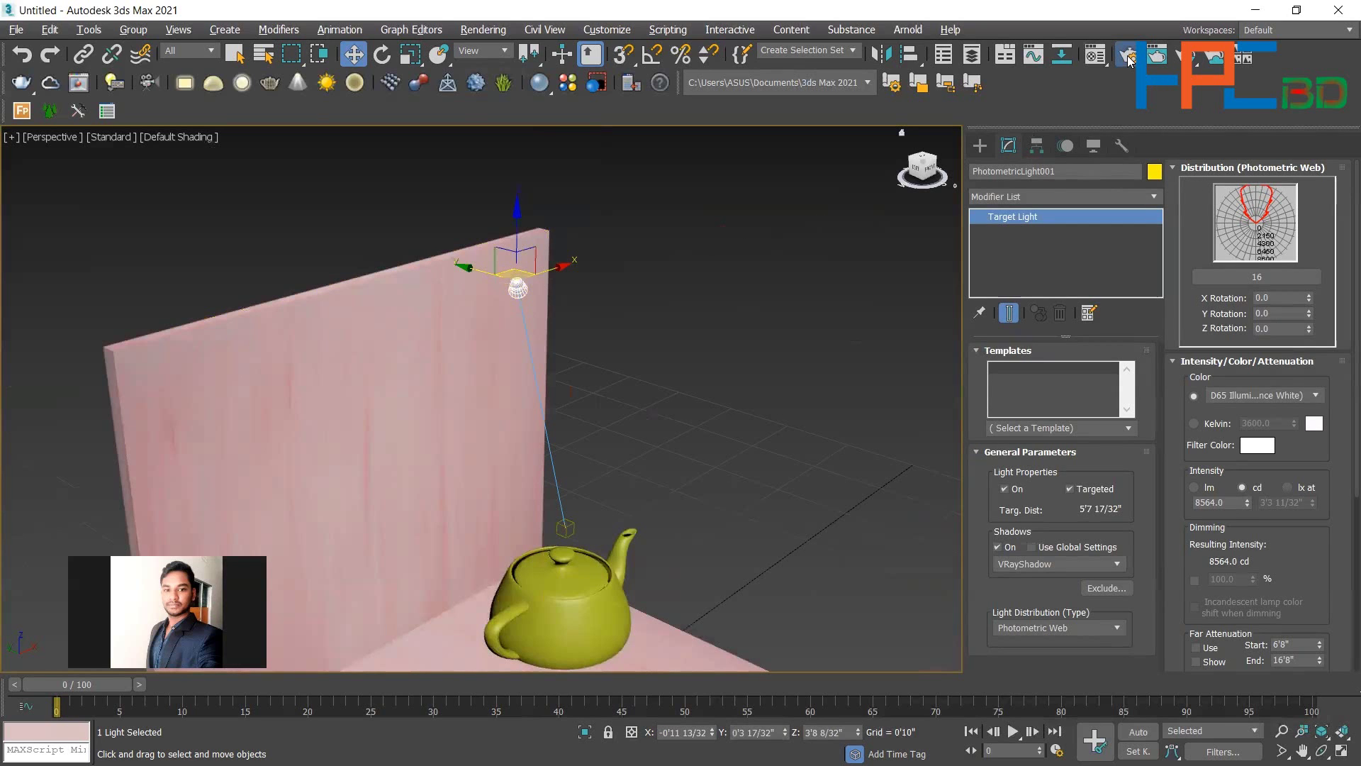
pyautogui.press('F10')
pyautogui.keyDown('alt'); pyautogui.moveTo(752, 365); pyautogui.dragTo(526, 188, button='middle'); pyautogui.keyUp('alt')
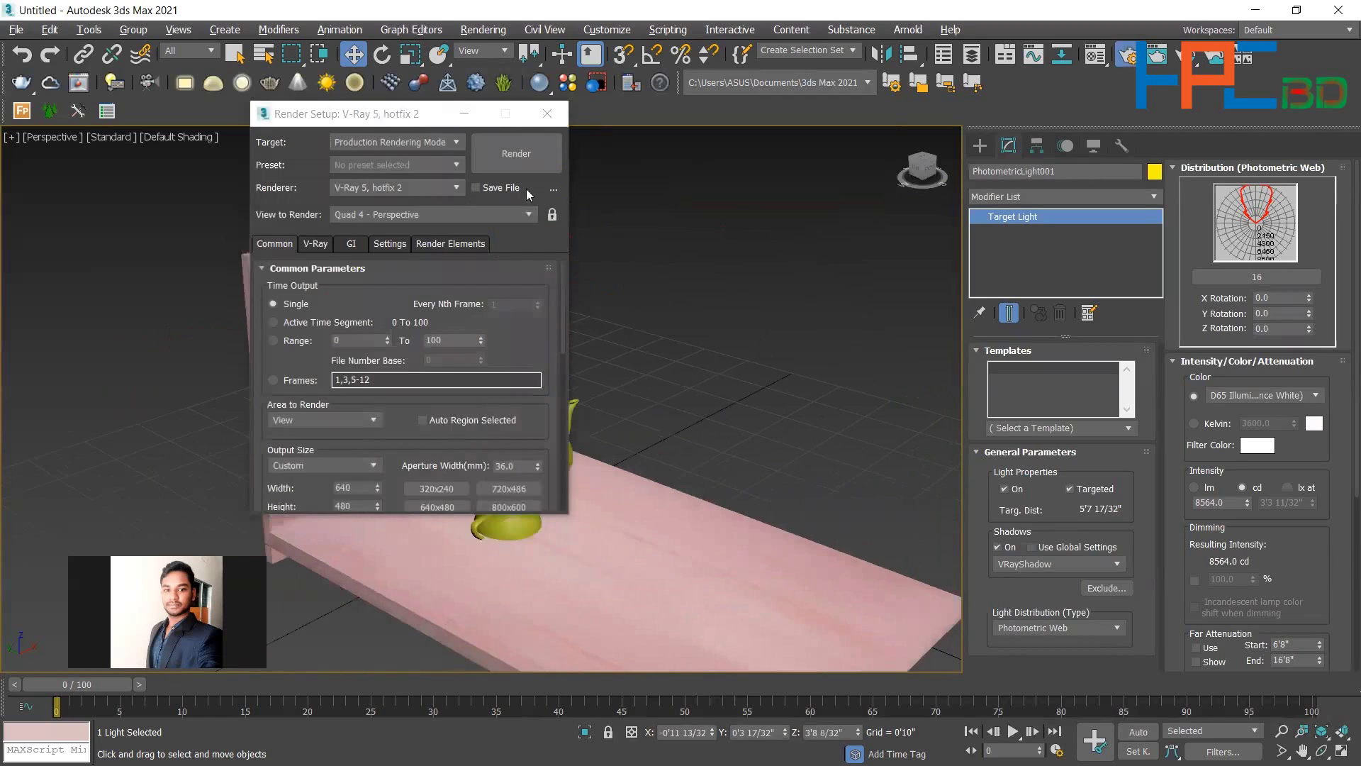
pyautogui.click(520, 152)
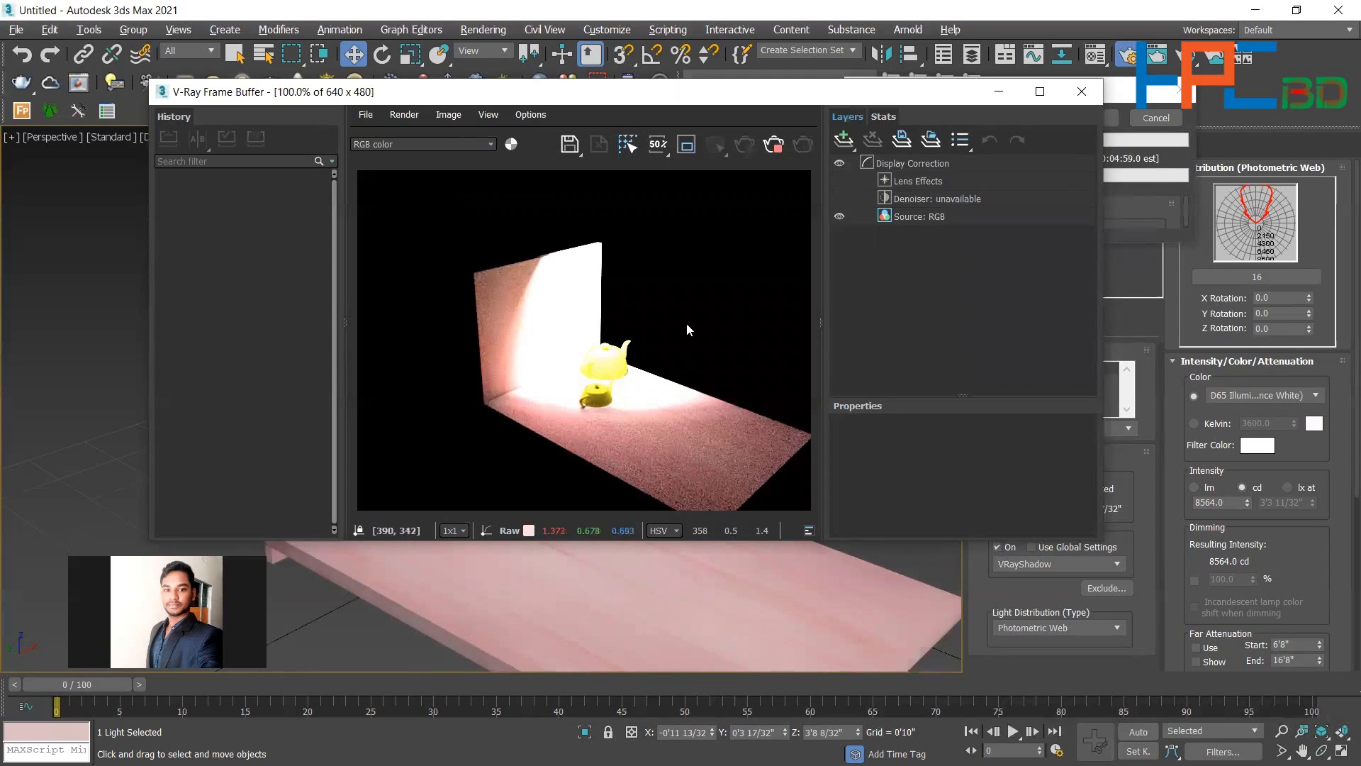
pyautogui.click(1080, 93)
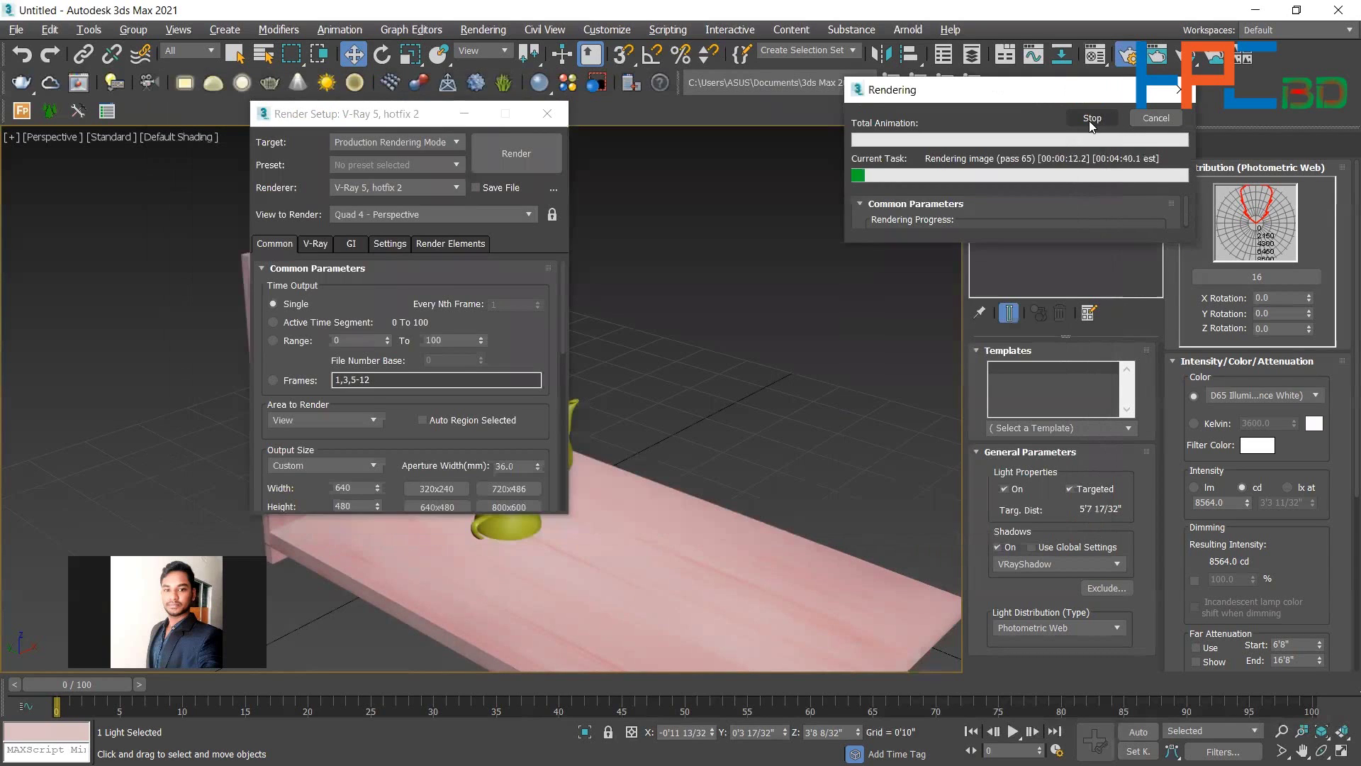
pyautogui.click(1092, 118)
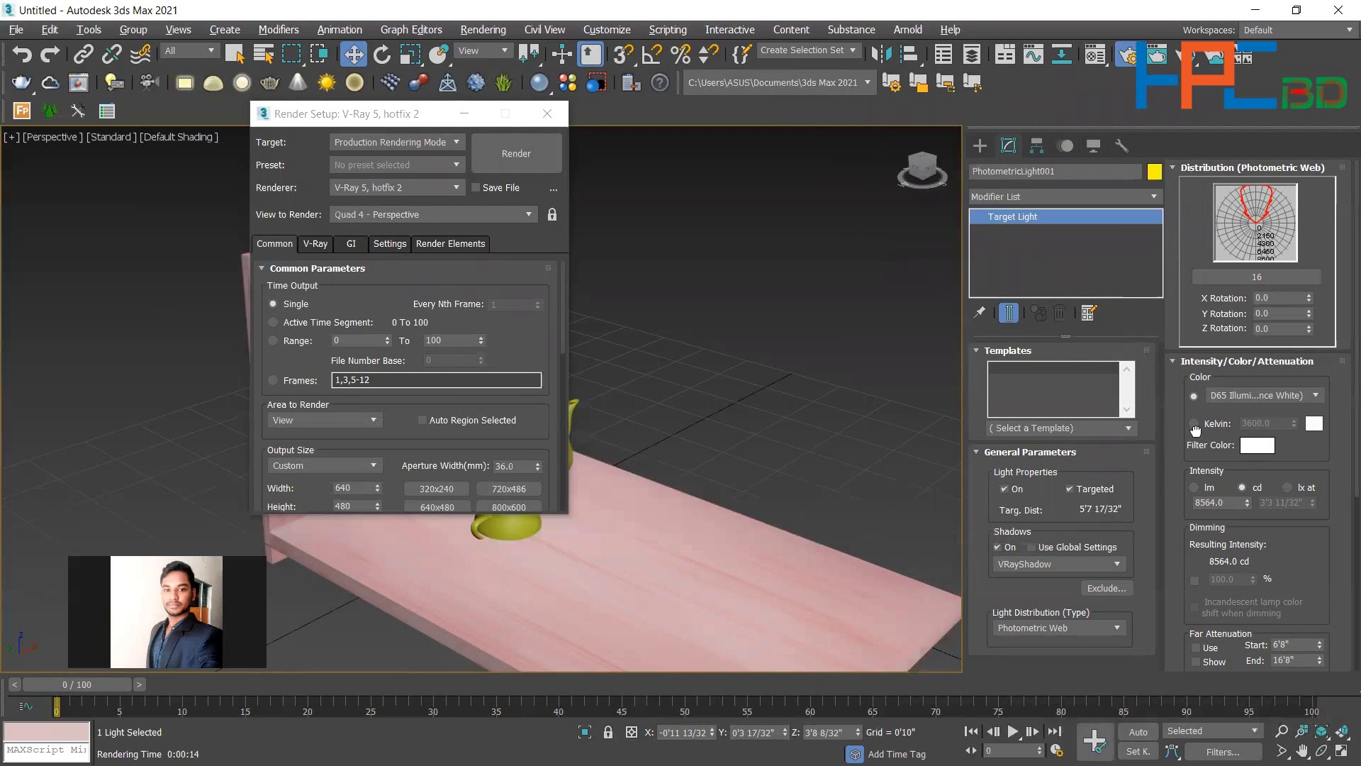
# Choose HID Low Pressure Sodium as the light color, switch to a Kelvin temperature of 1000, and run a short test render.
pyautogui.click(1294, 400)
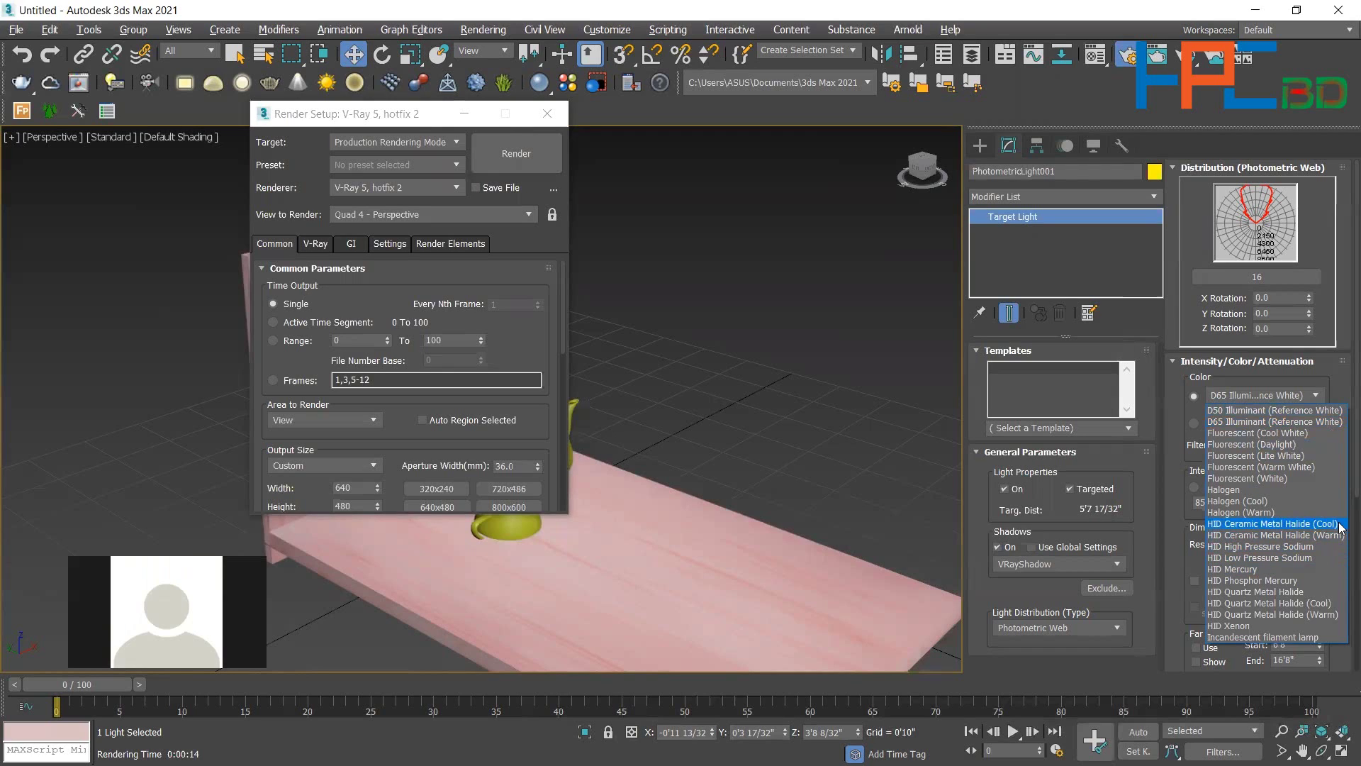
pyautogui.click(1271, 559)
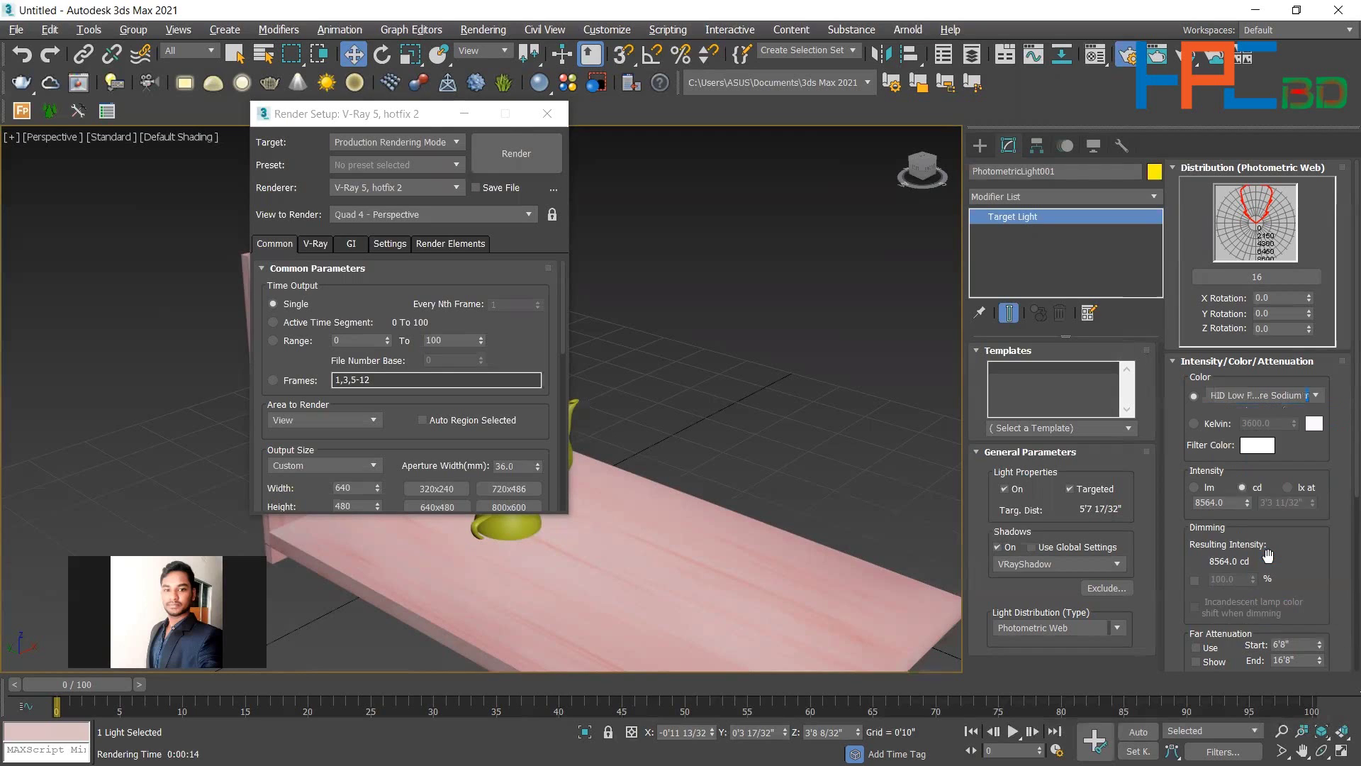
pyautogui.click(1195, 424)
pyautogui.moveTo(1293, 423)
pyautogui.mouseDown()
pyautogui.moveTo(1298, 504)
pyautogui.moveTo(1292, 426)
pyautogui.mouseUp()
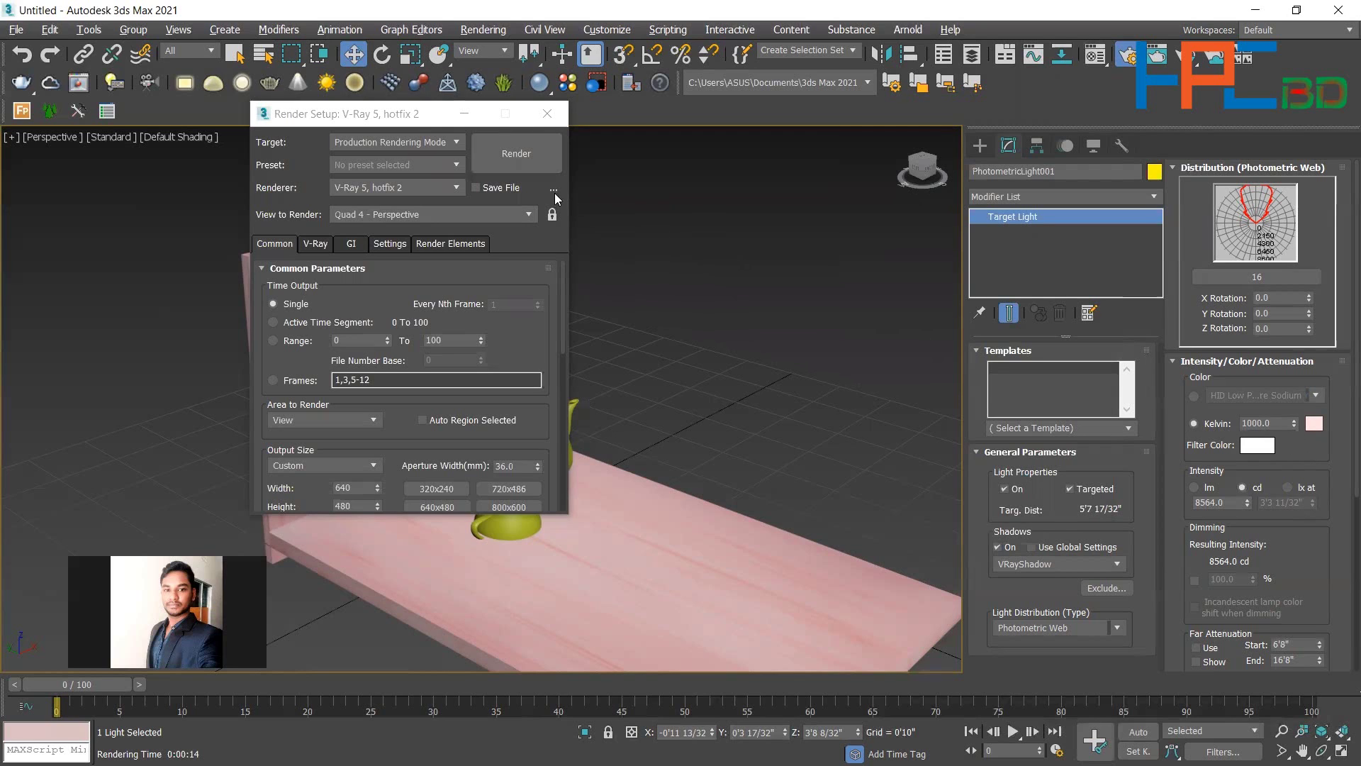
pyautogui.click(530, 158)
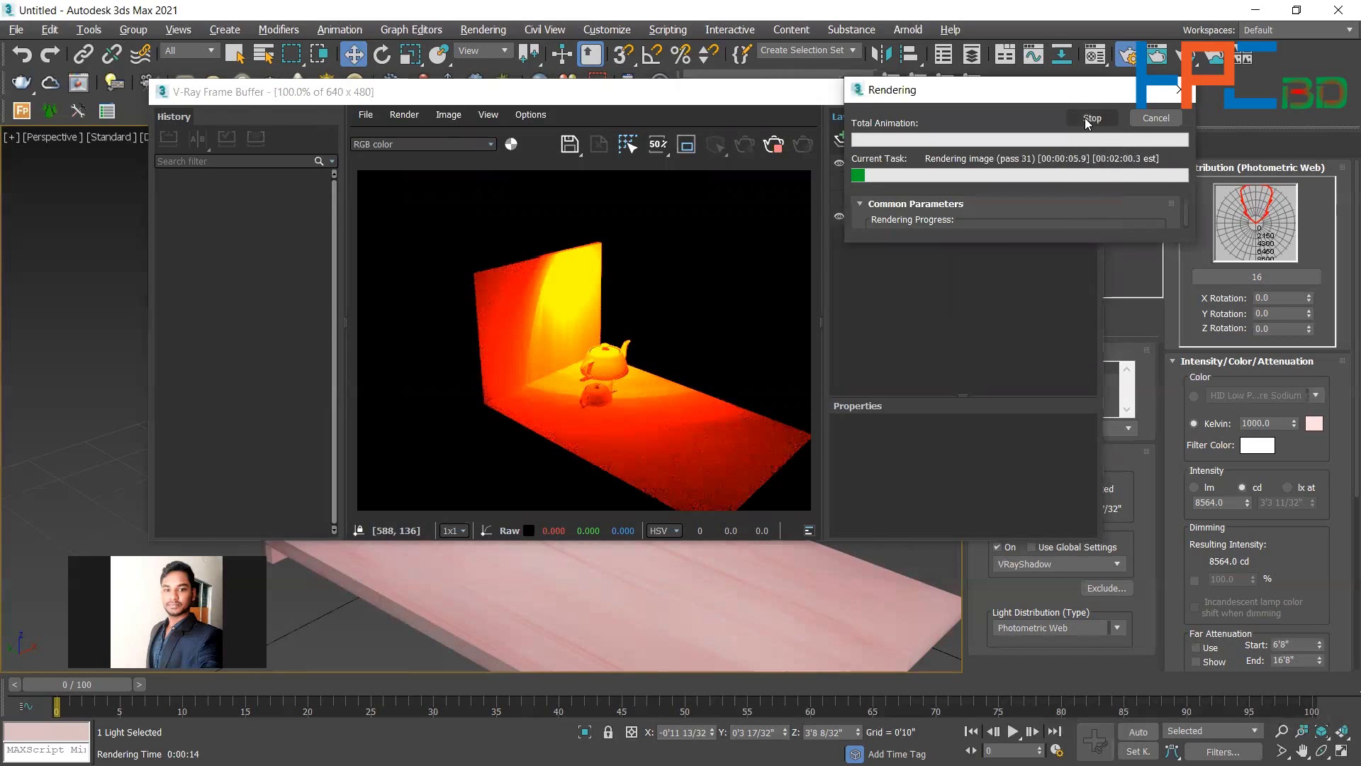
pyautogui.click(1091, 118)
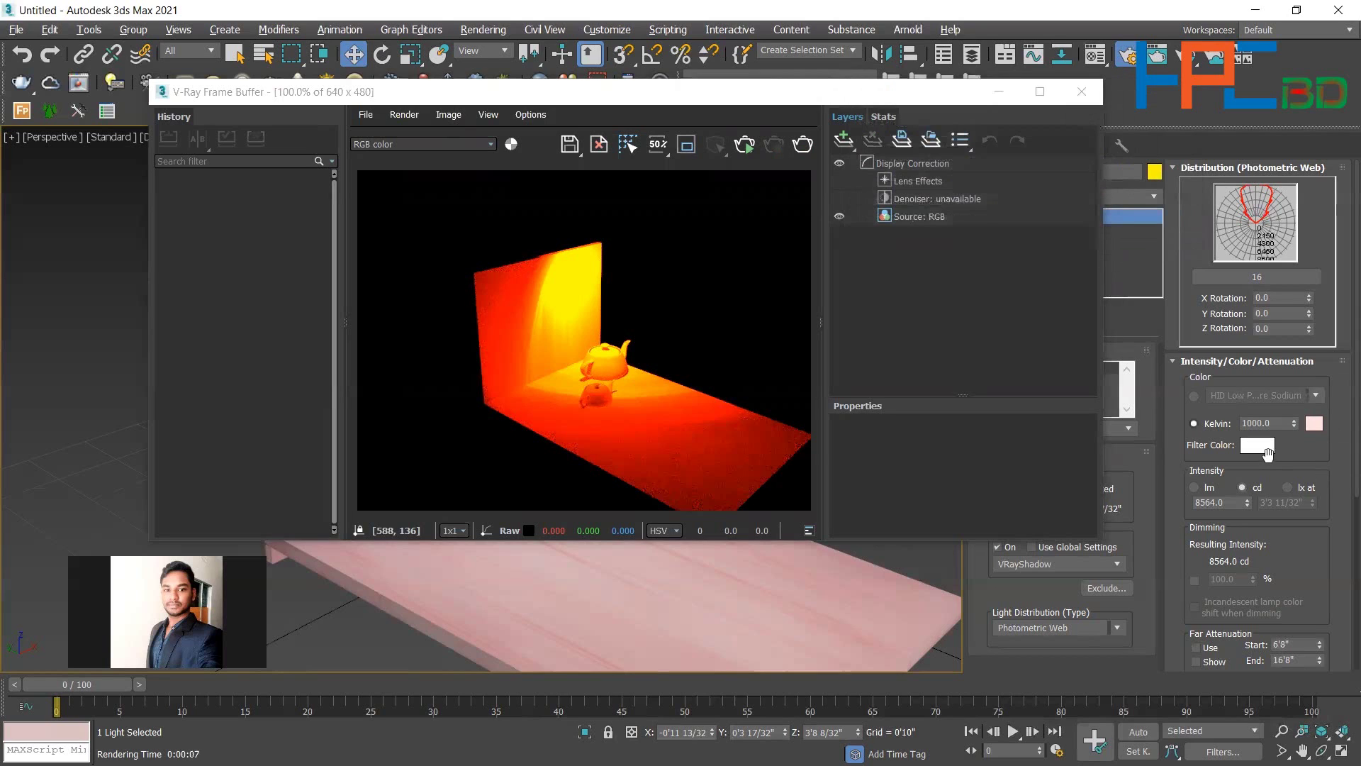
# Set the light's filter color to green with RGB 9, 233, 83, trying pink and paler green shades first.
pyautogui.click(1262, 448)
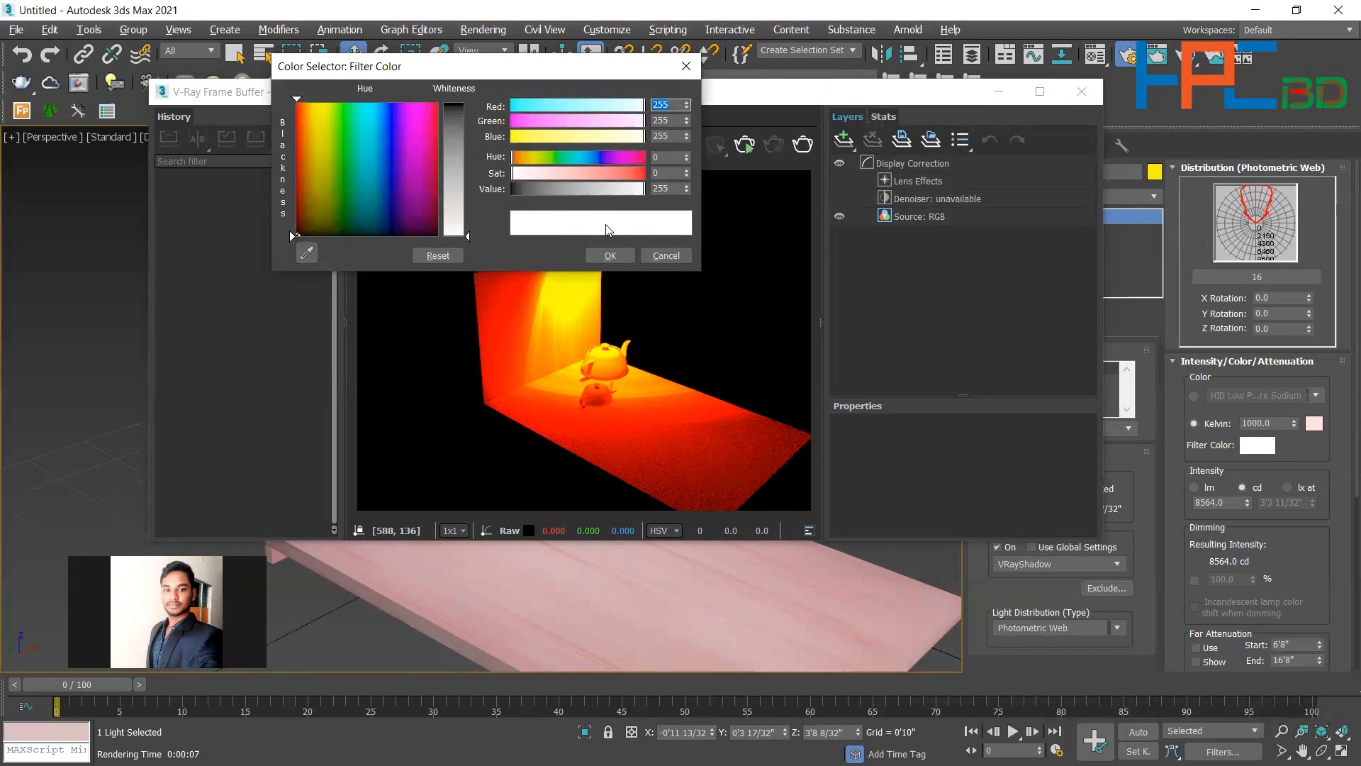
pyautogui.moveTo(460, 231)
pyautogui.mouseDown()
pyautogui.moveTo(461, 138)
pyautogui.moveTo(464, 236)
pyautogui.mouseUp()
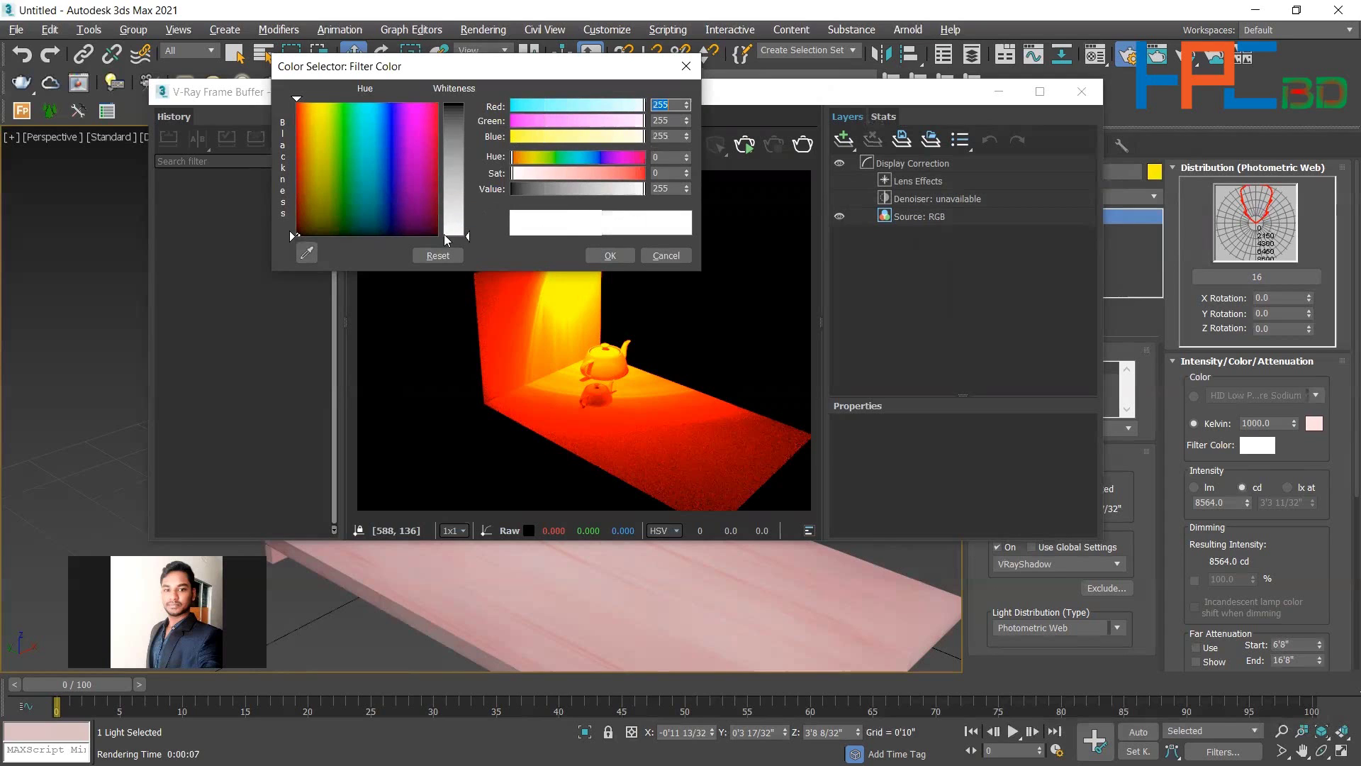
pyautogui.click(298, 114)
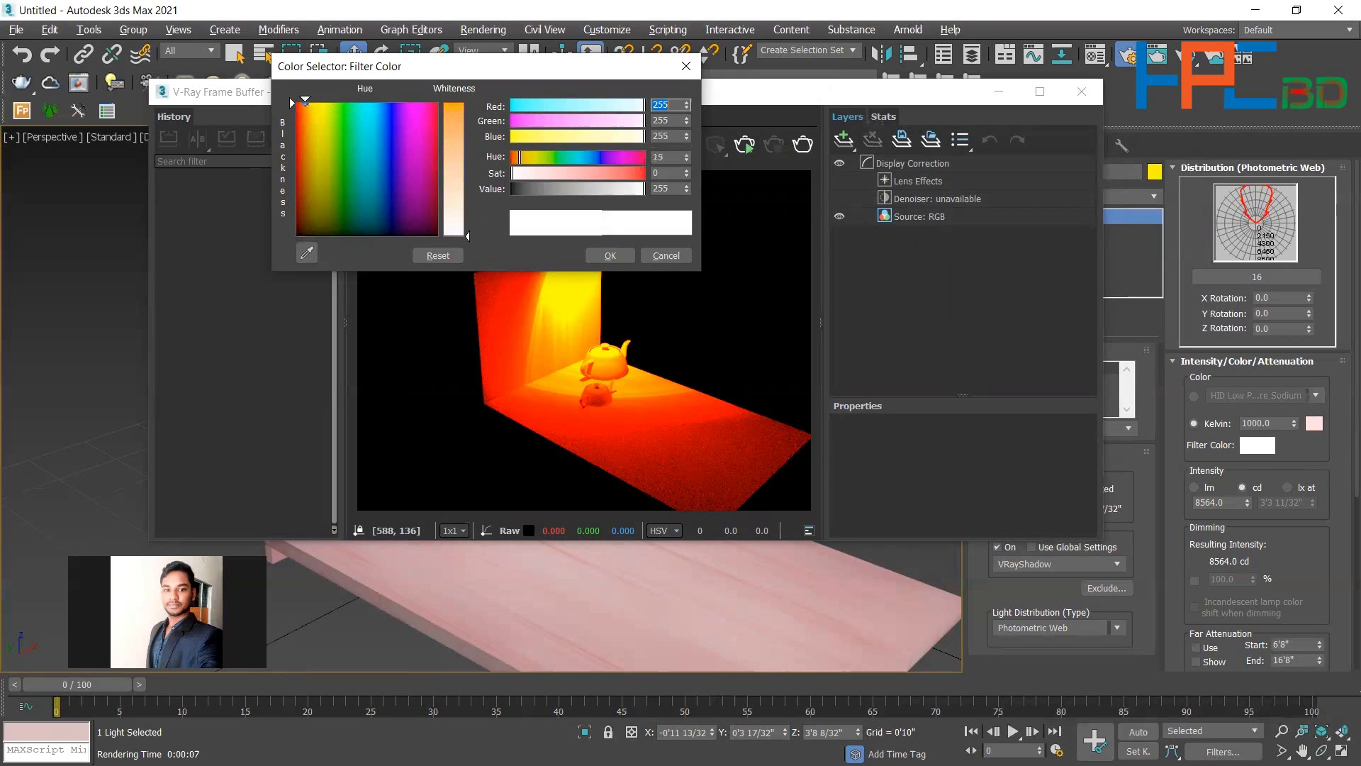
pyautogui.click(348, 213)
pyautogui.moveTo(512, 173); pyautogui.dragTo(627, 174)
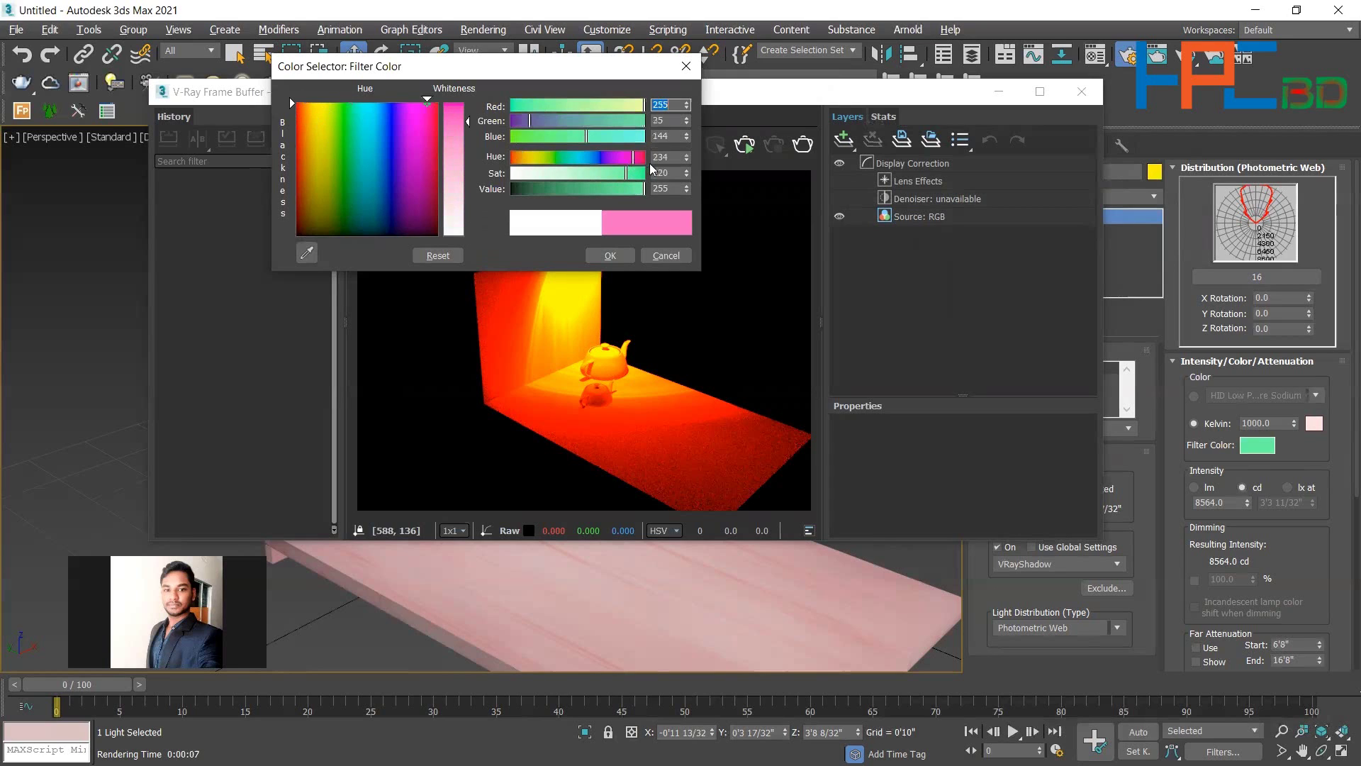
pyautogui.click(426, 126)
pyautogui.moveTo(626, 174); pyautogui.dragTo(582, 176)
pyautogui.click(352, 124)
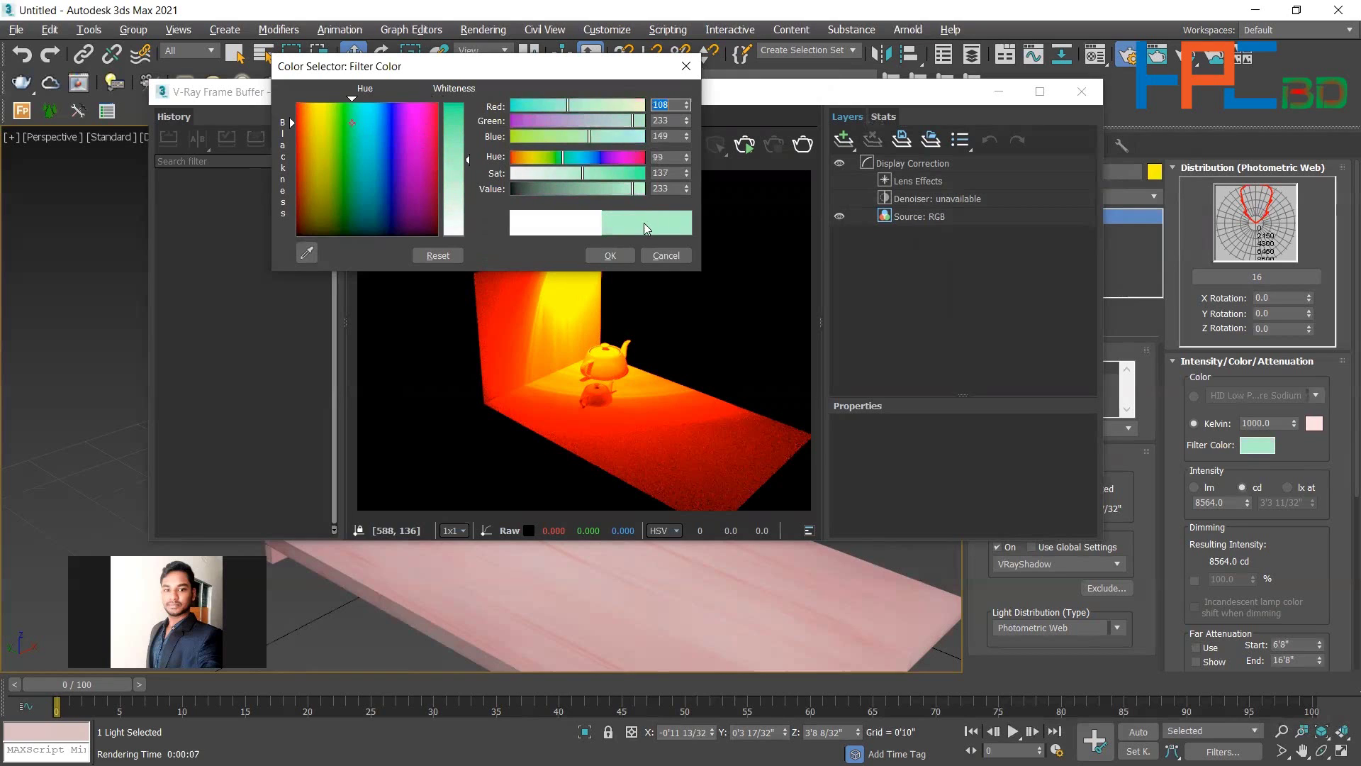
pyautogui.click(640, 176)
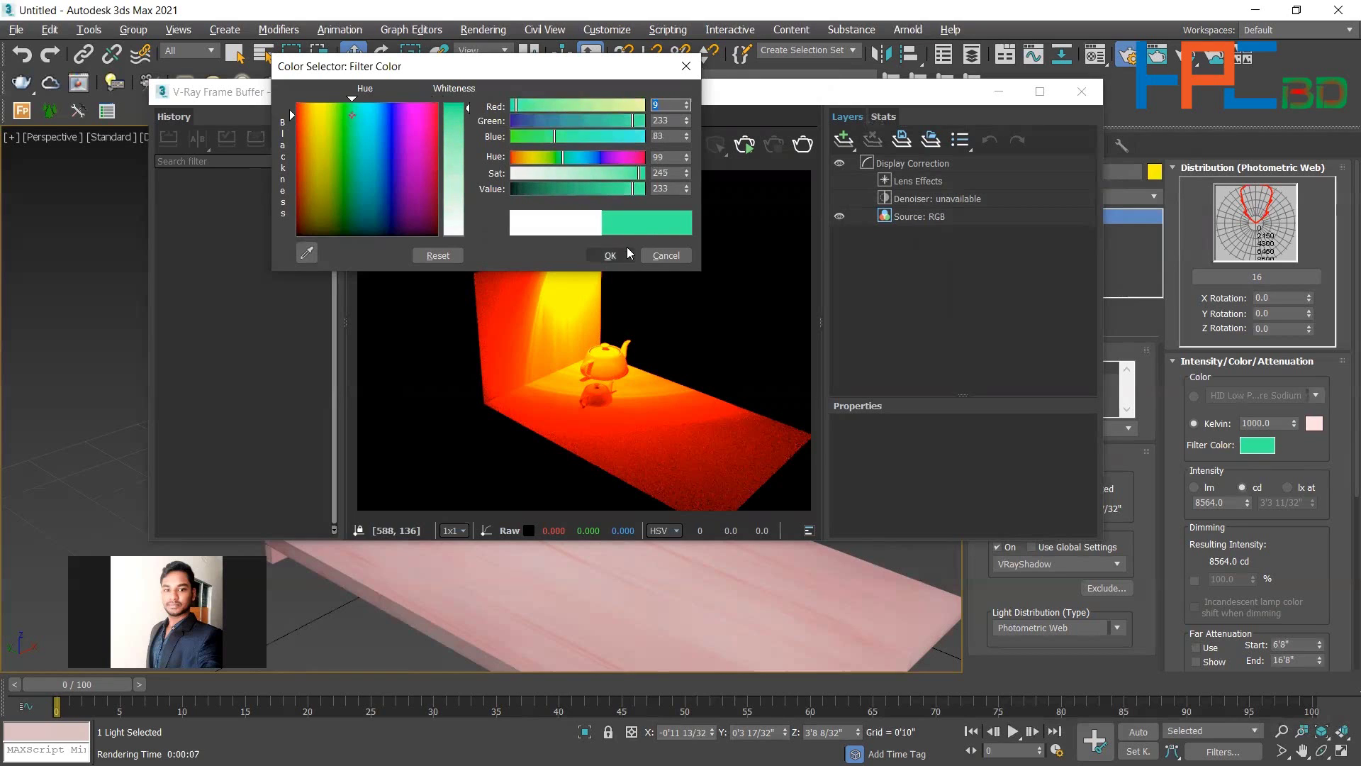
pyautogui.click(609, 255)
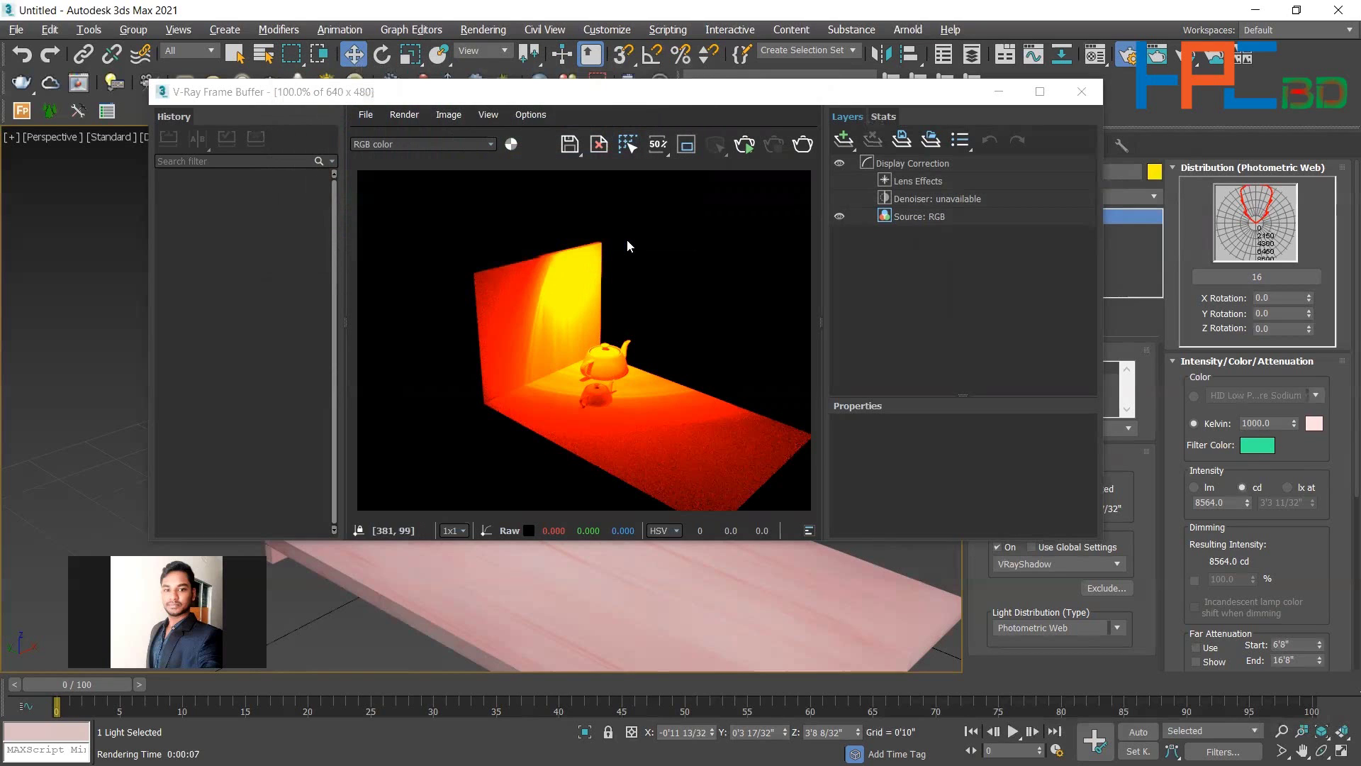
# Test-render the Perspective view with the green filter color at 1000 Kelvin, and stop the render.
pyautogui.click(1082, 94)
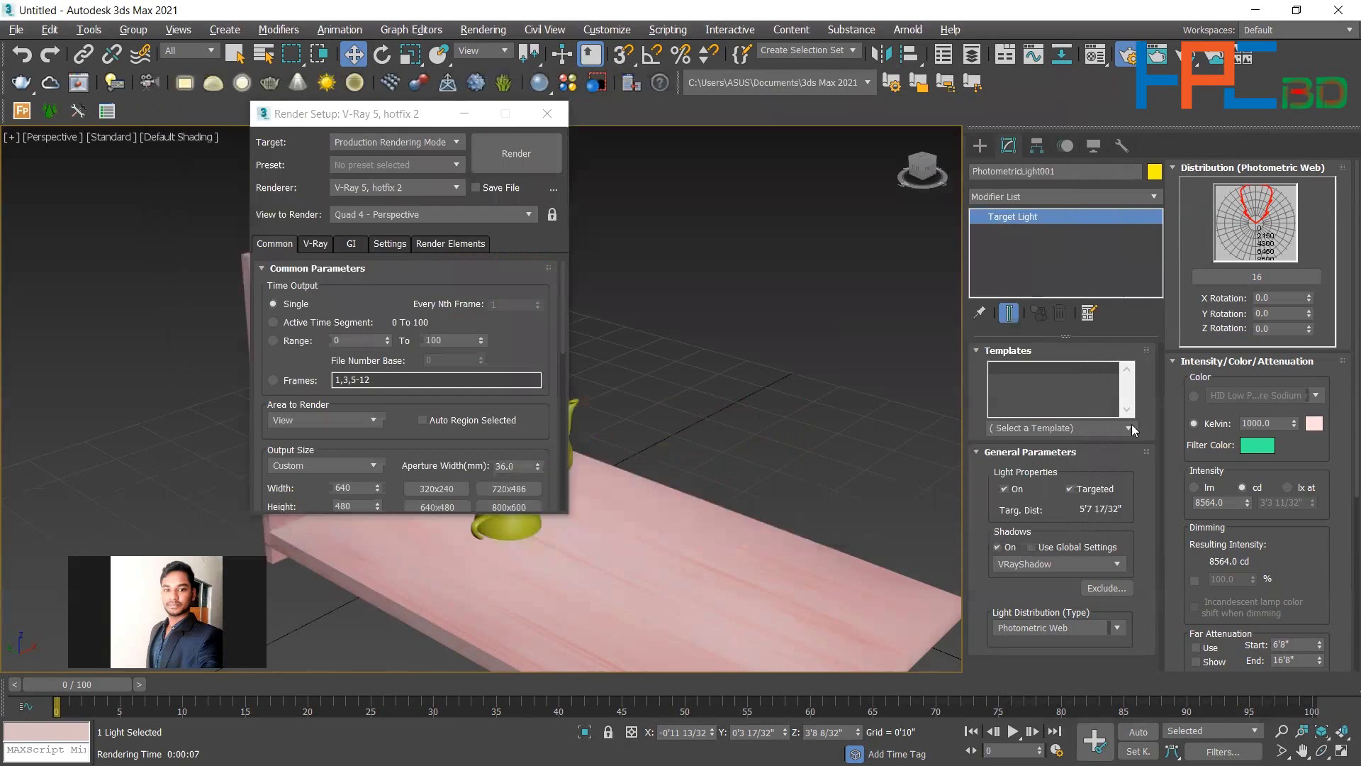
pyautogui.click(536, 157)
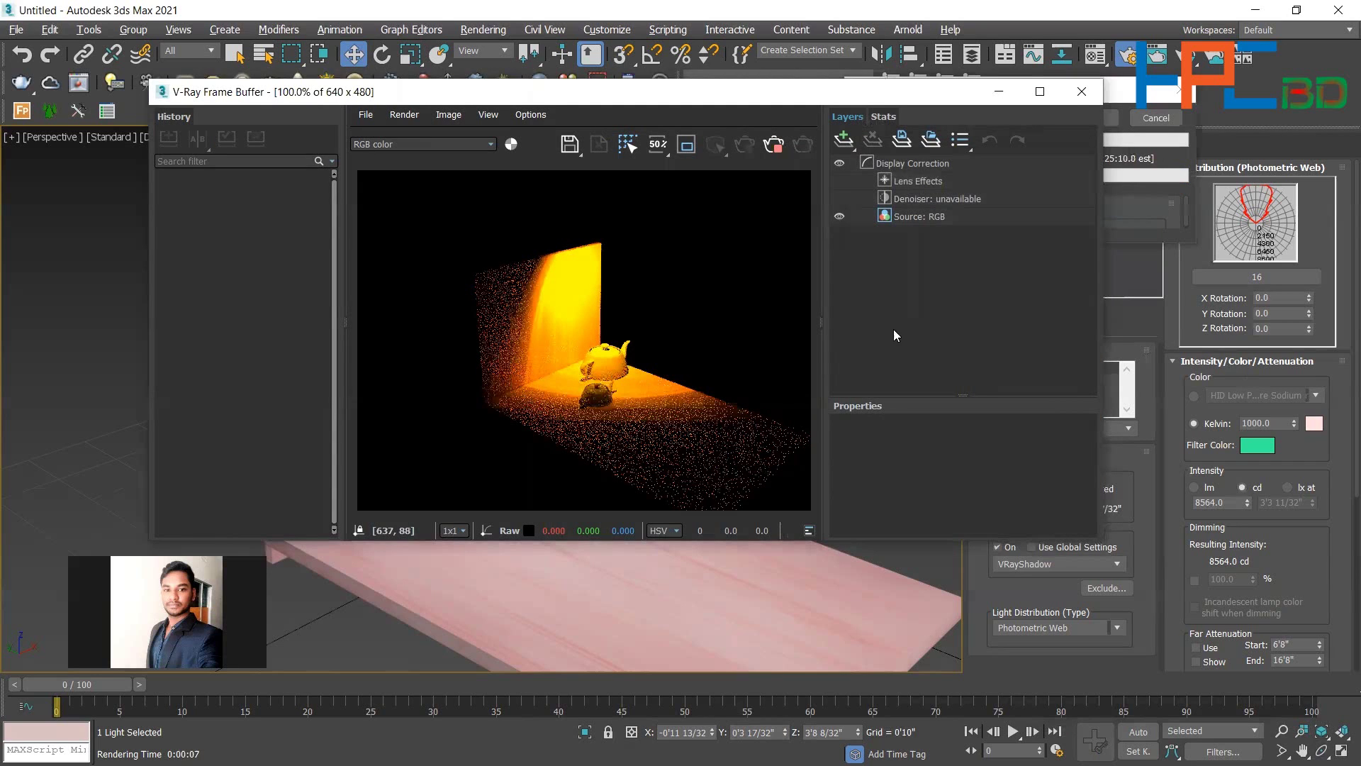
pyautogui.click(1132, 99)
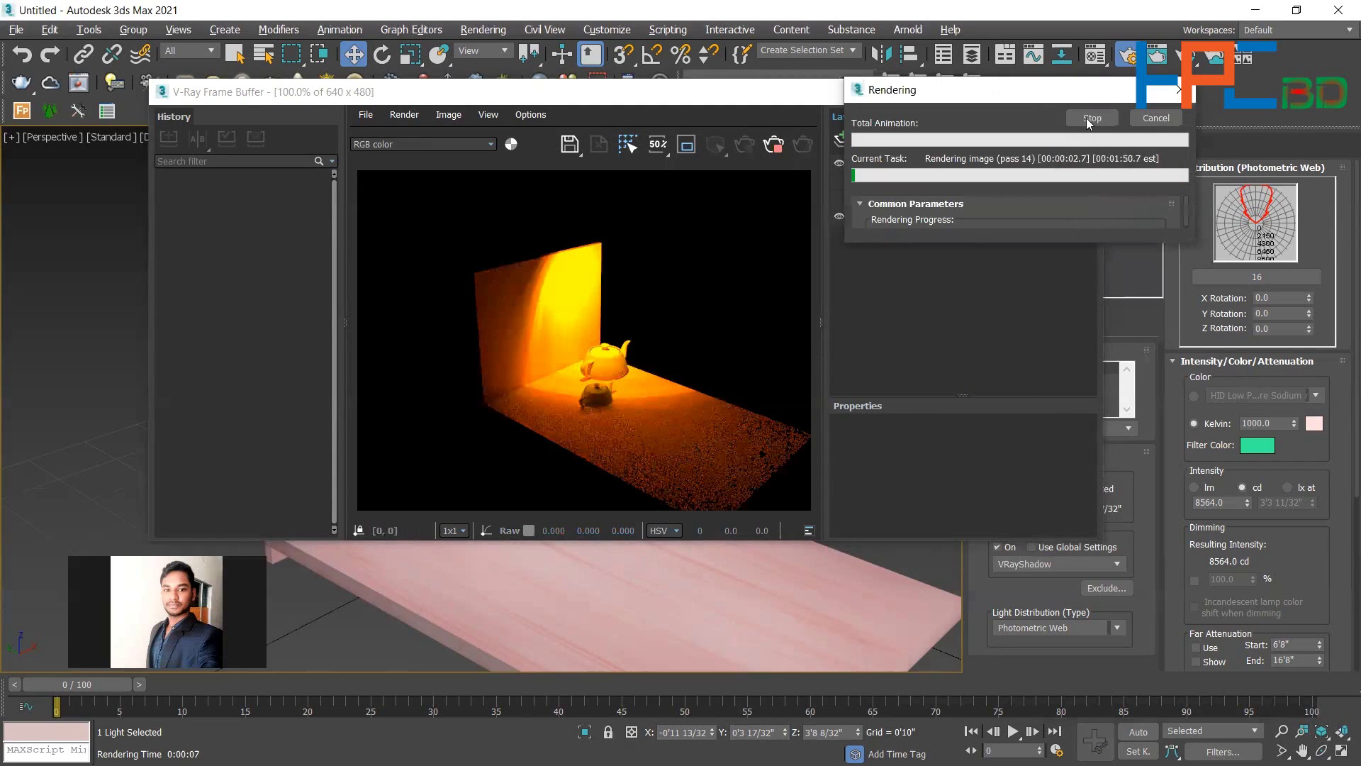
pyautogui.click(1090, 119)
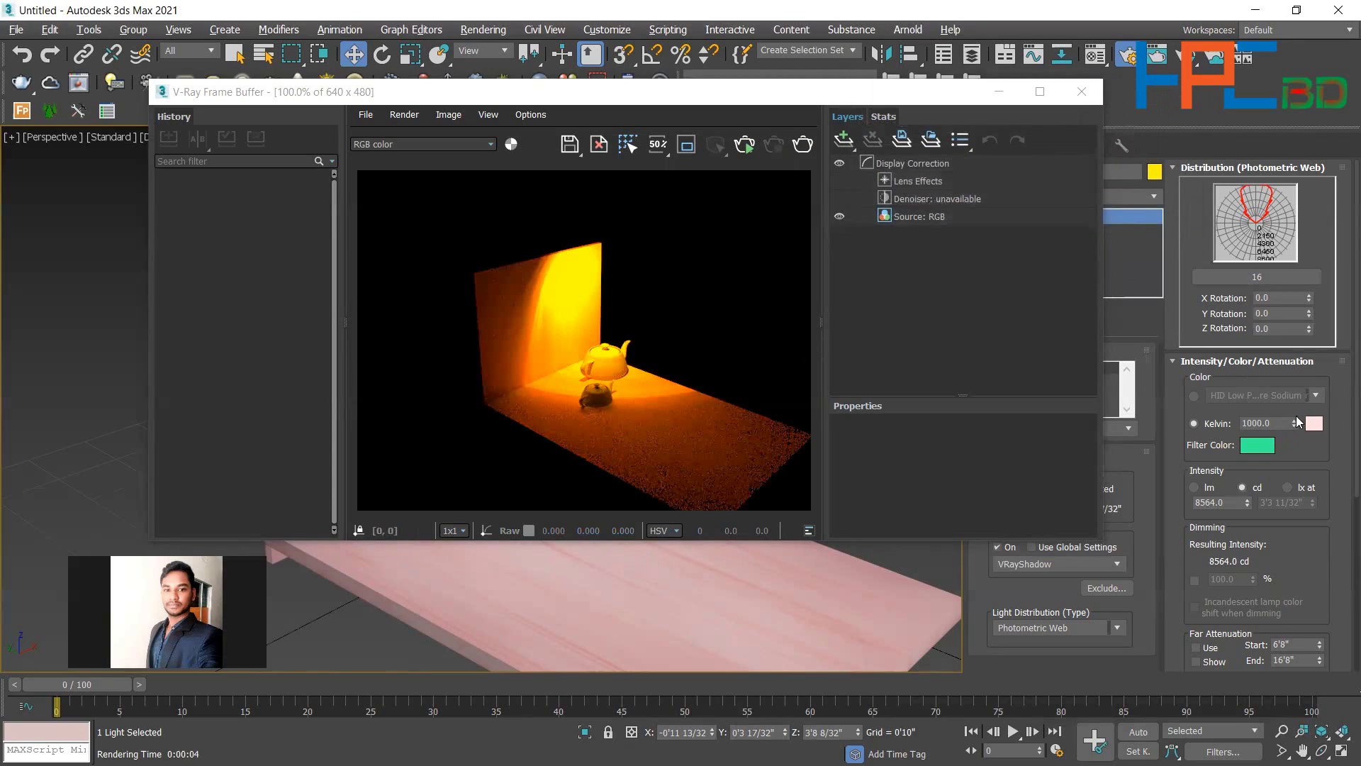
# Raise the Kelvin value to 1250, then switch the light color to the D50 Illuminant (Reference White) preset.
pyautogui.moveTo(1296, 422); pyautogui.dragTo(1262, 410)
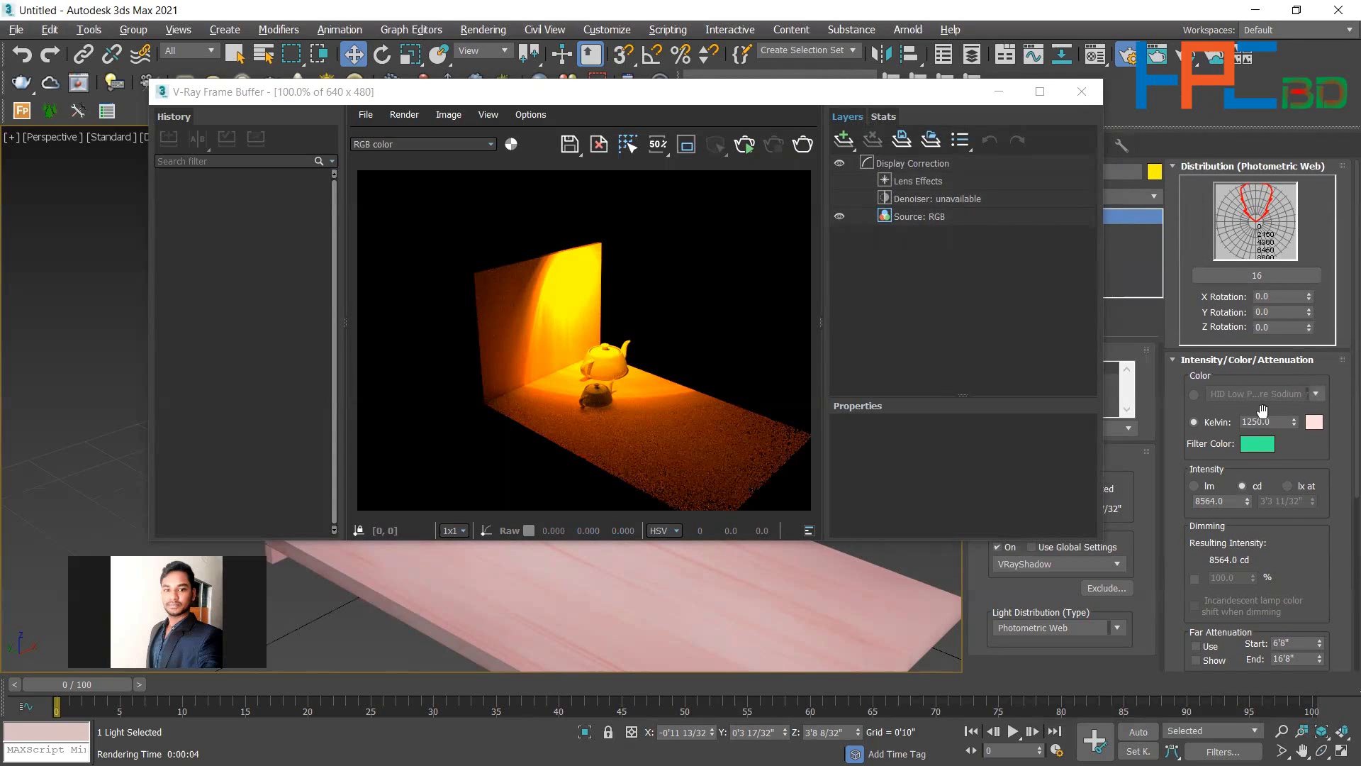
pyautogui.click(1193, 395)
pyautogui.click(1316, 393)
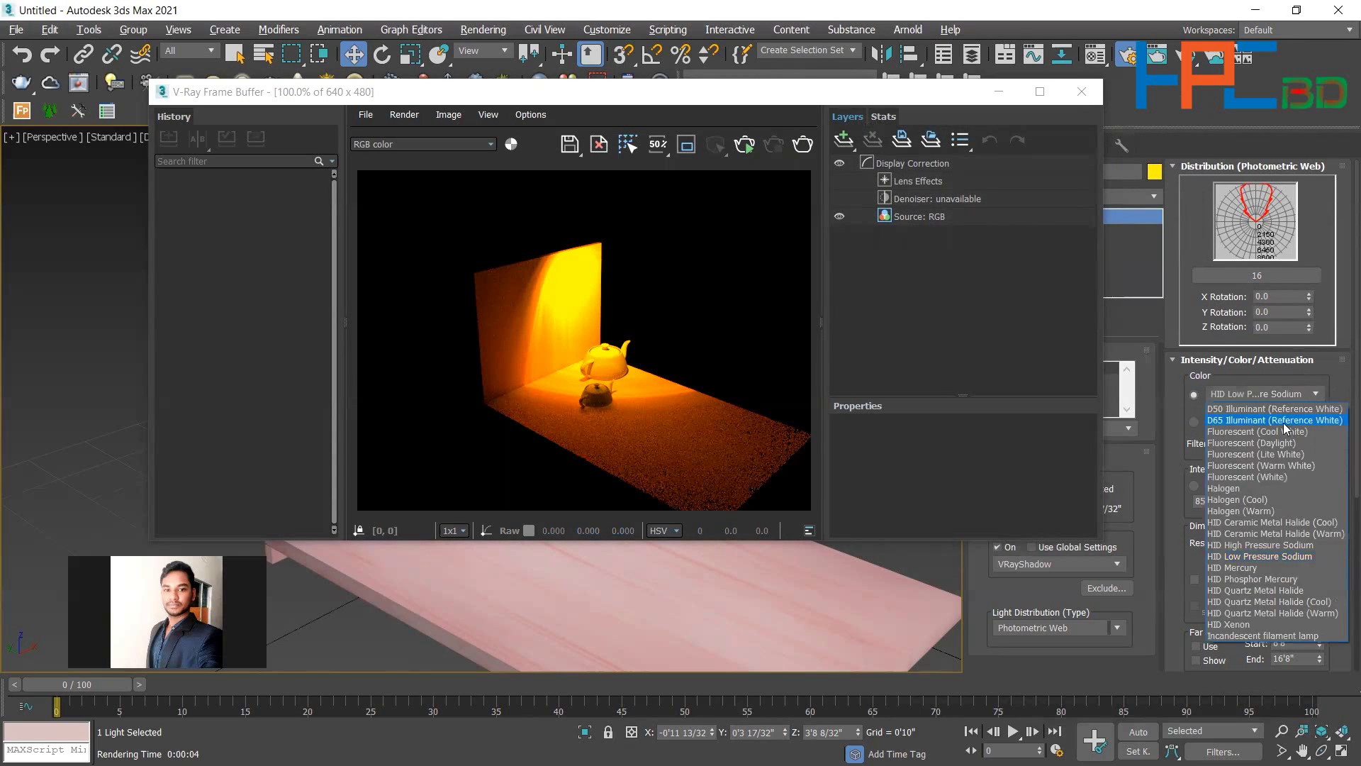
pyautogui.click(1267, 409)
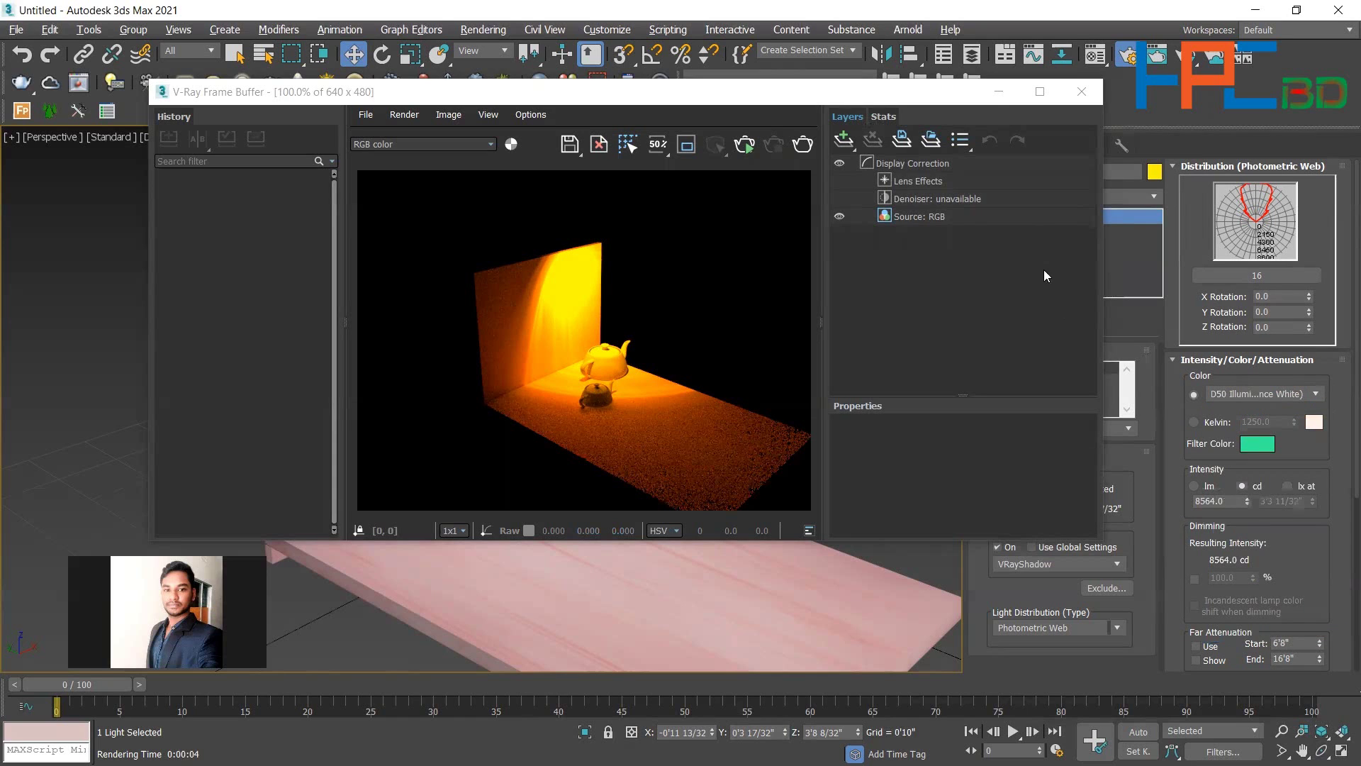
# Close the previous render, test-render the scene with the D50 light color and green filter, and stop the render.
pyautogui.click(1080, 93)
pyautogui.click(516, 150)
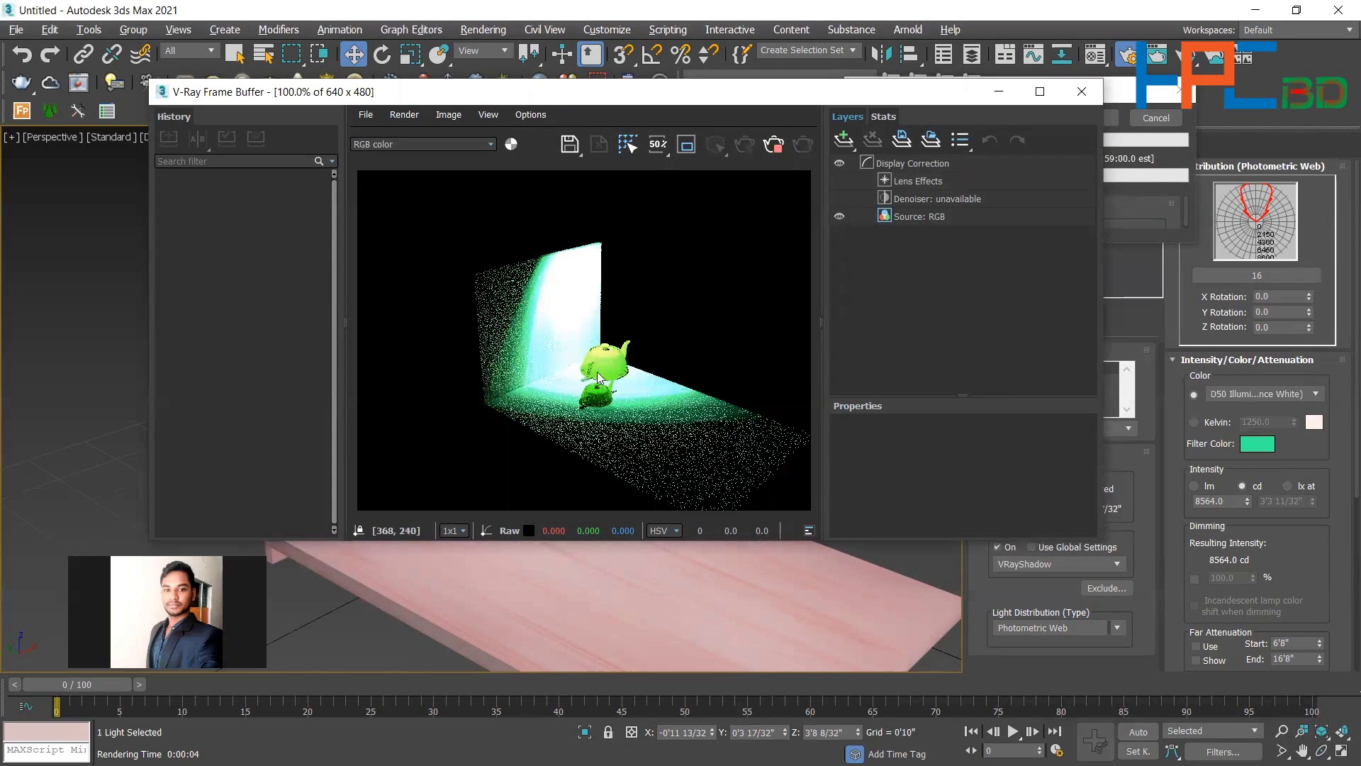
pyautogui.click(1133, 95)
pyautogui.click(1104, 118)
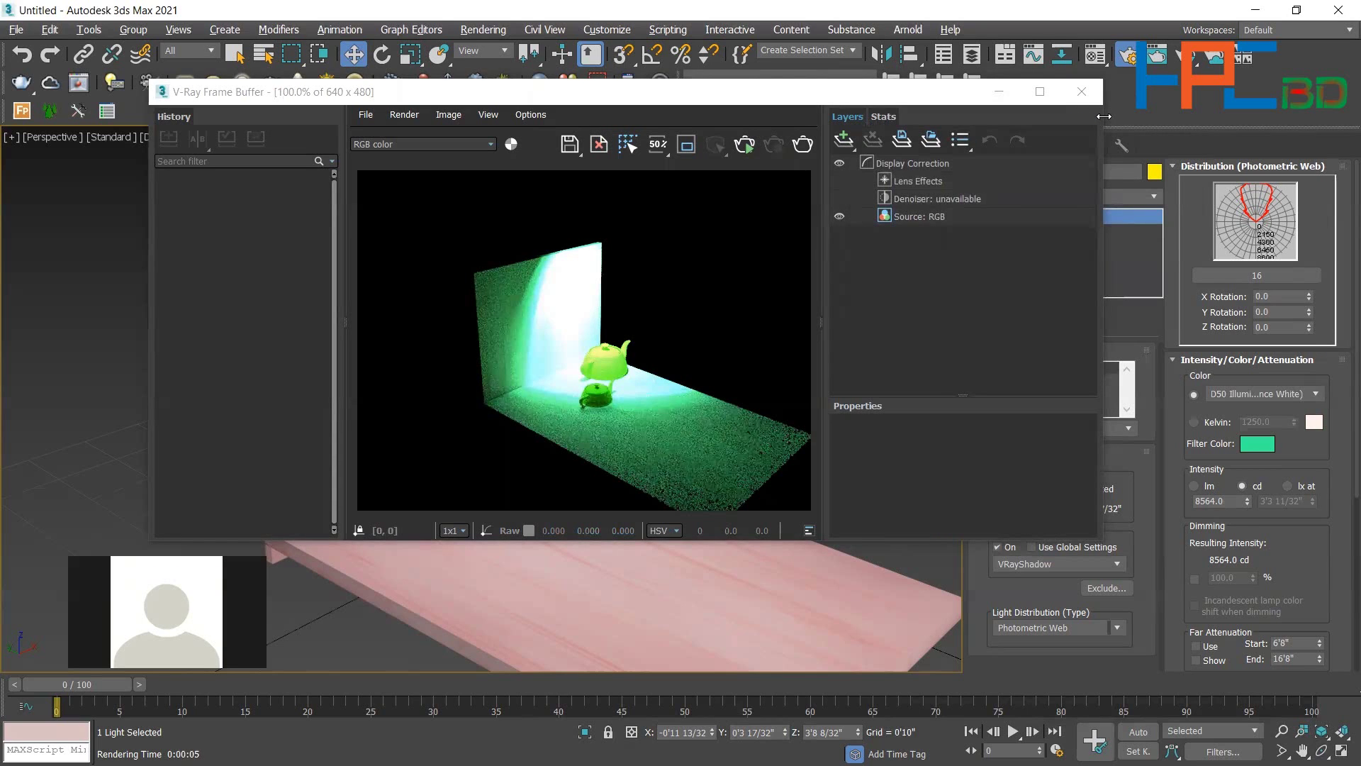
# Switch the light color back to the 1250 Kelvin setting and set the filter color to near-white, RGB 252, 255, 253.
pyautogui.click(1232, 394)
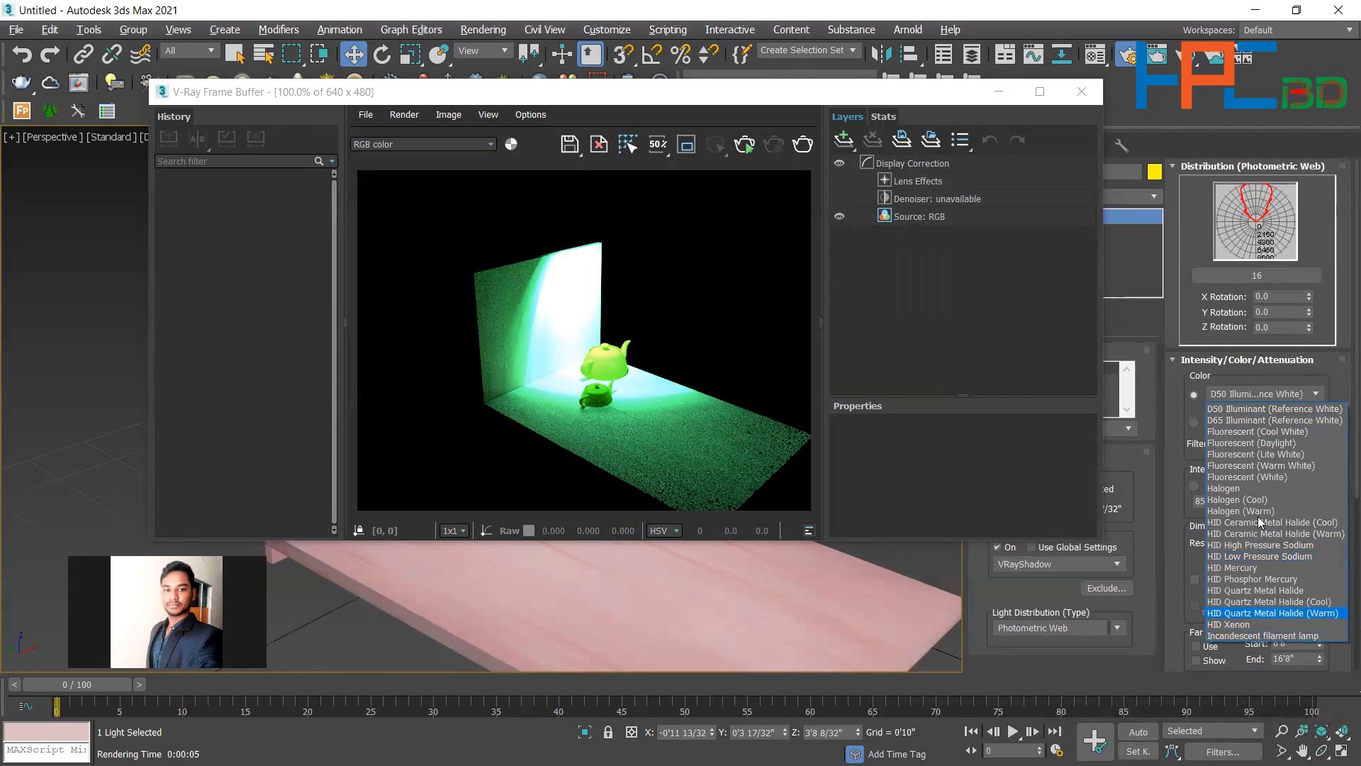
pyautogui.click(1264, 367)
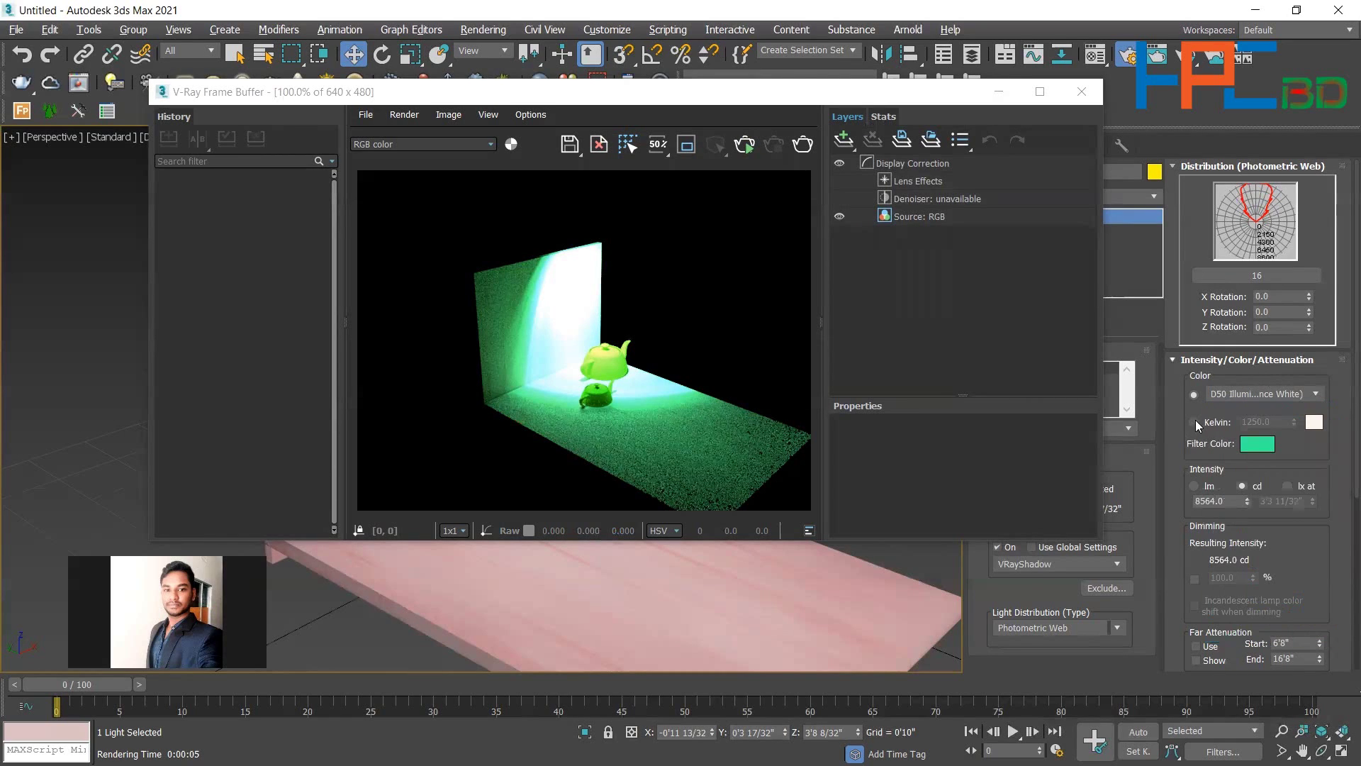
pyautogui.click(1193, 421)
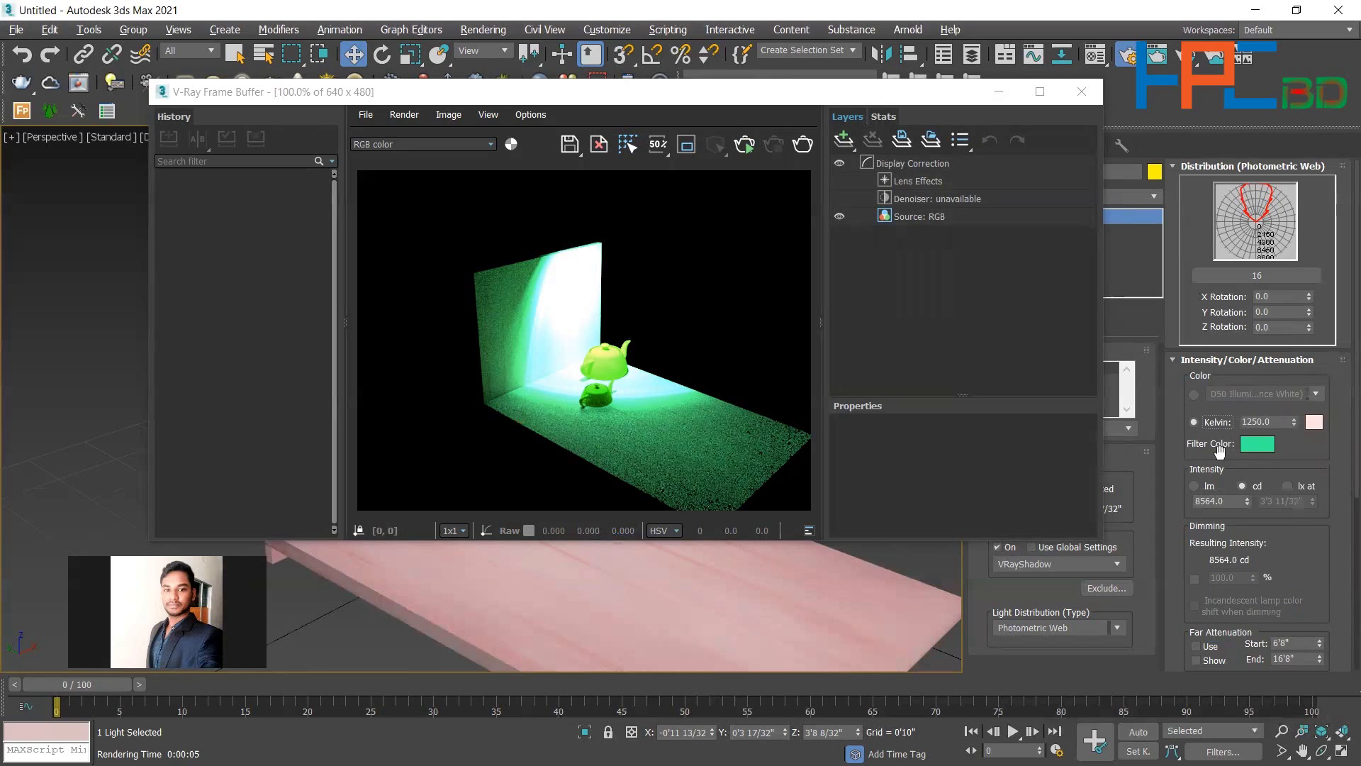
pyautogui.click(1265, 448)
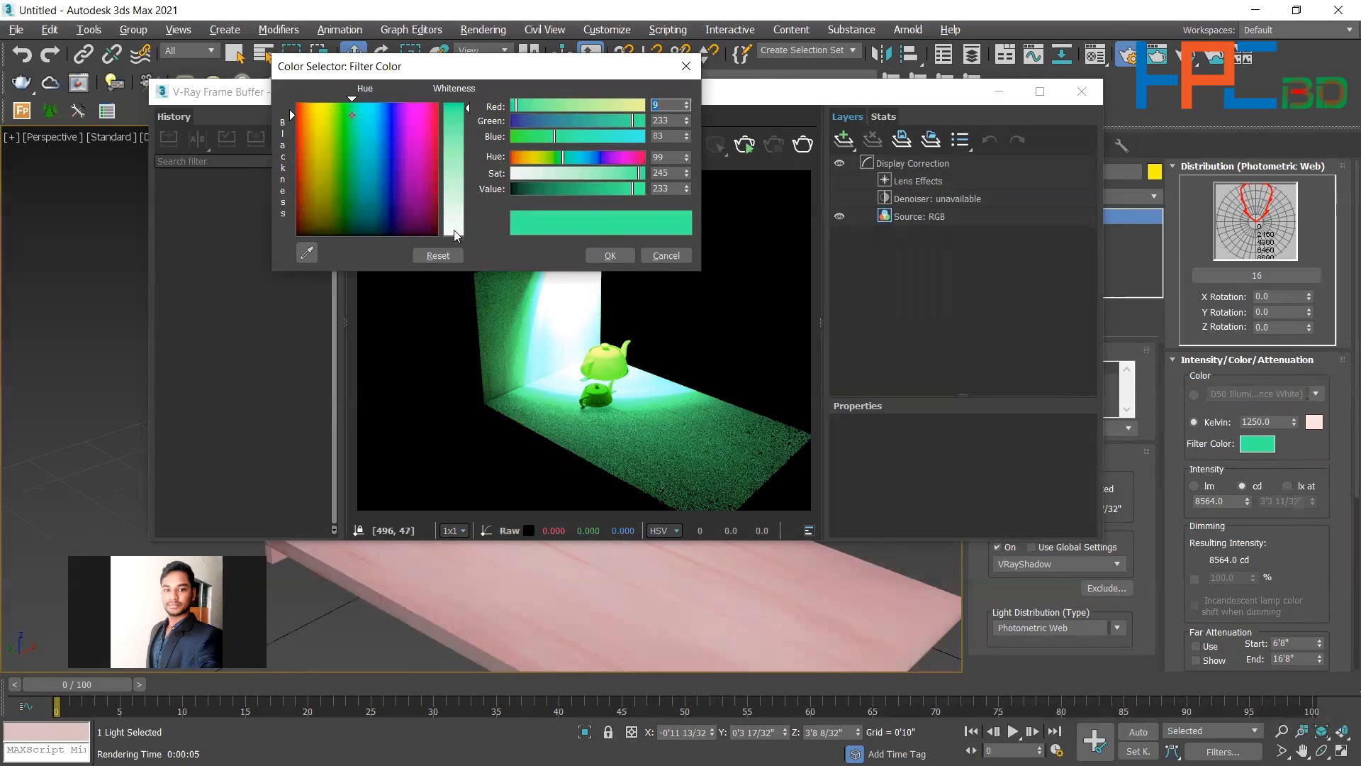
pyautogui.click(456, 236)
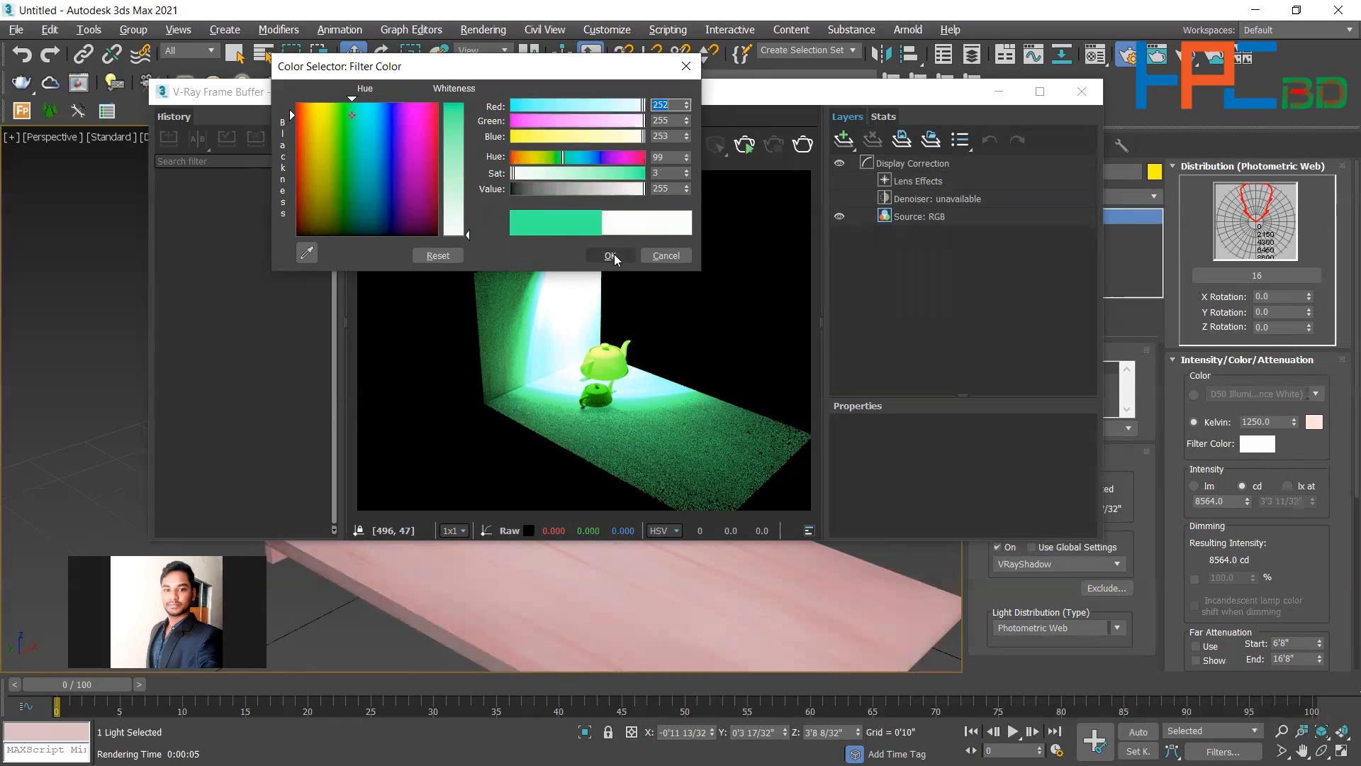
pyautogui.click(612, 257)
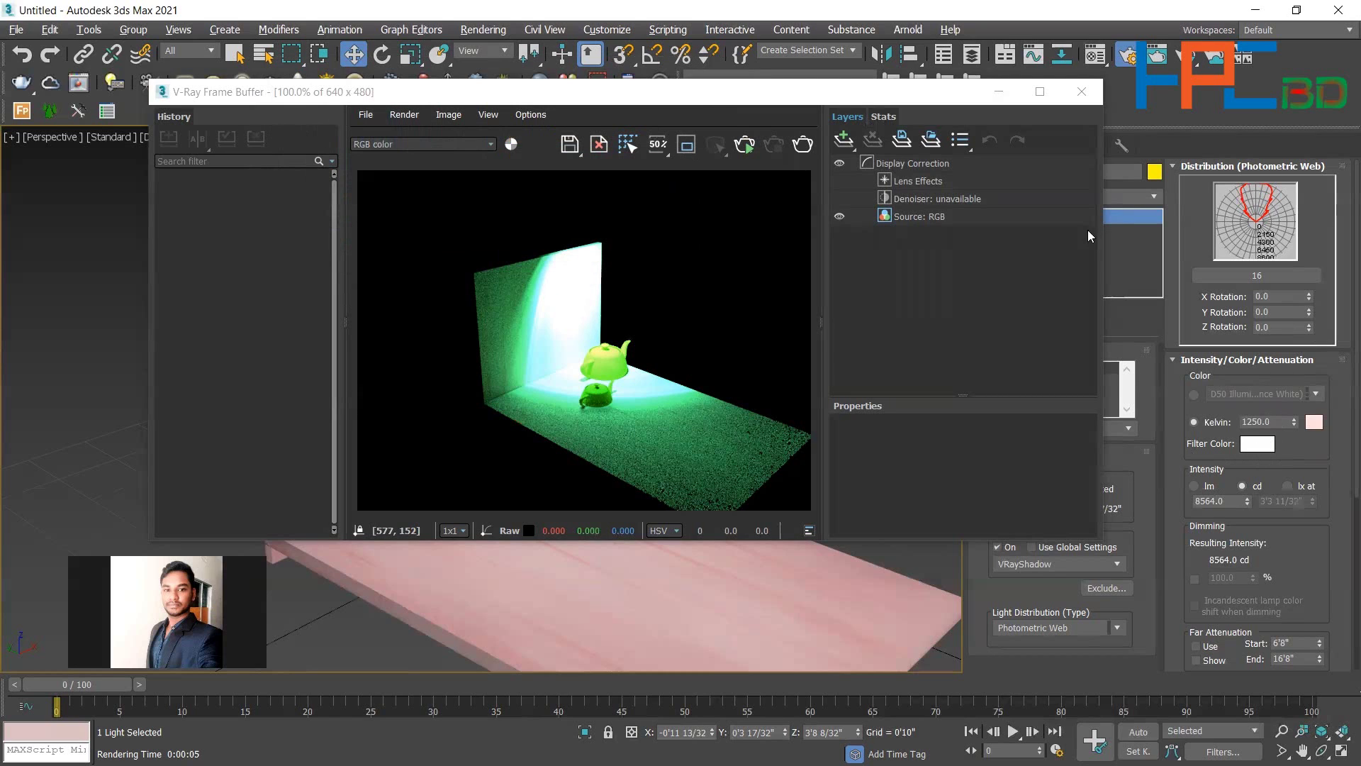
# Test-render the Perspective view with the near-white filter at 1250 Kelvin, stop the render, and put the render windows away.
pyautogui.click(1081, 92)
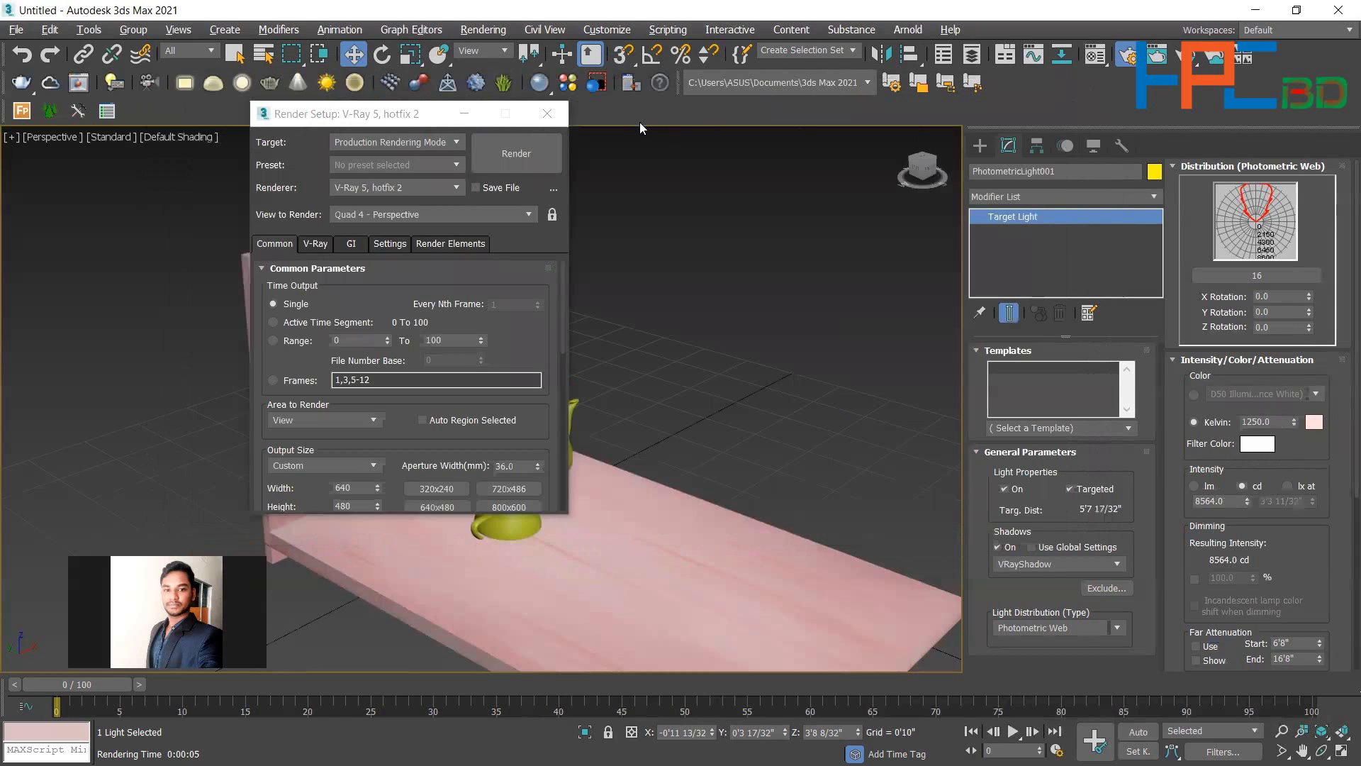
pyautogui.click(523, 155)
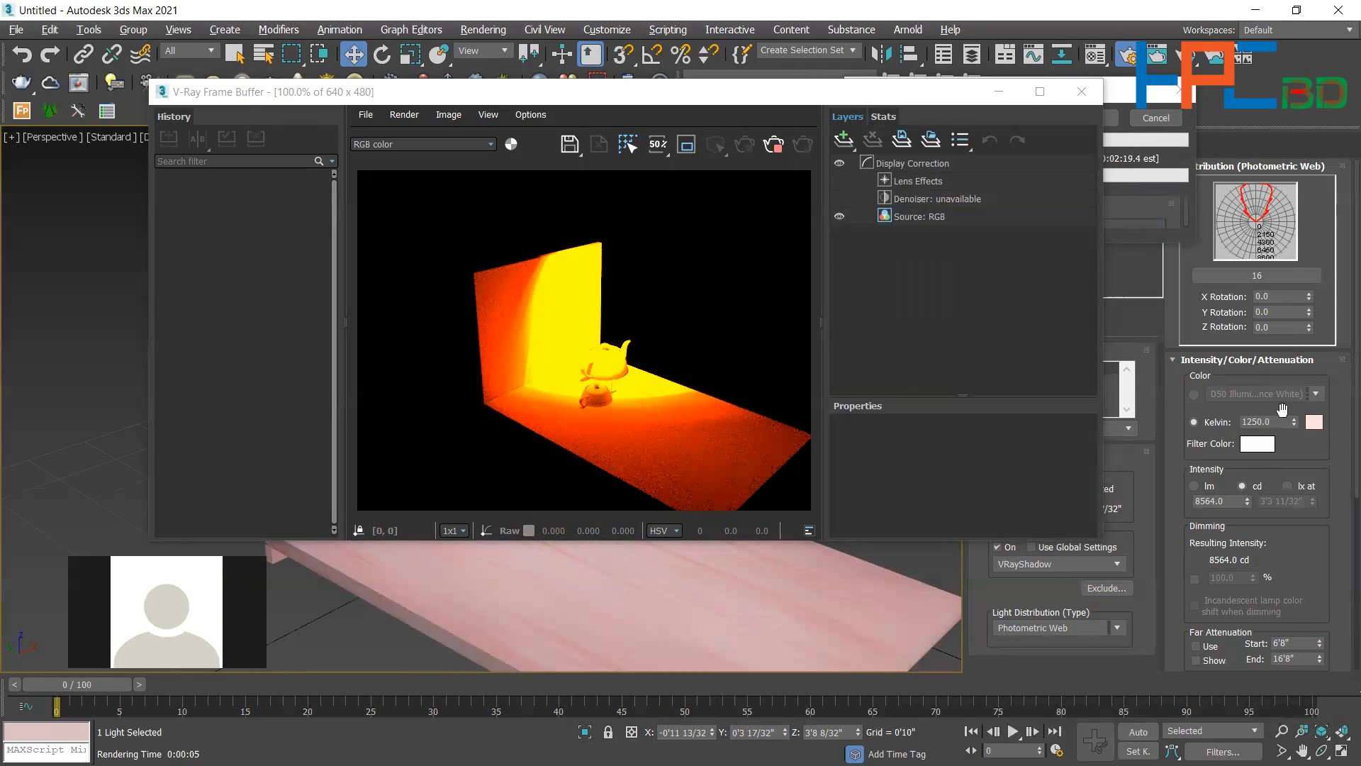
pyautogui.click(1113, 115)
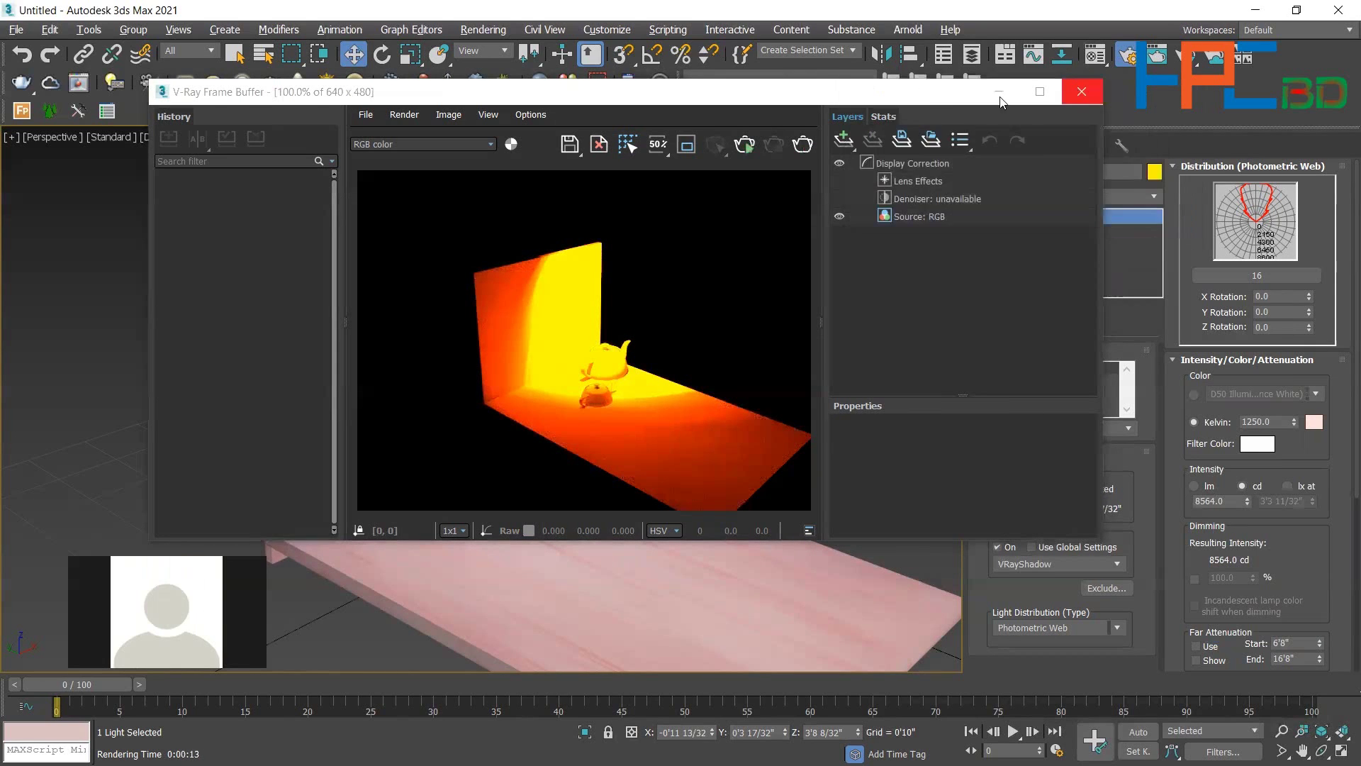
pyautogui.click(997, 93)
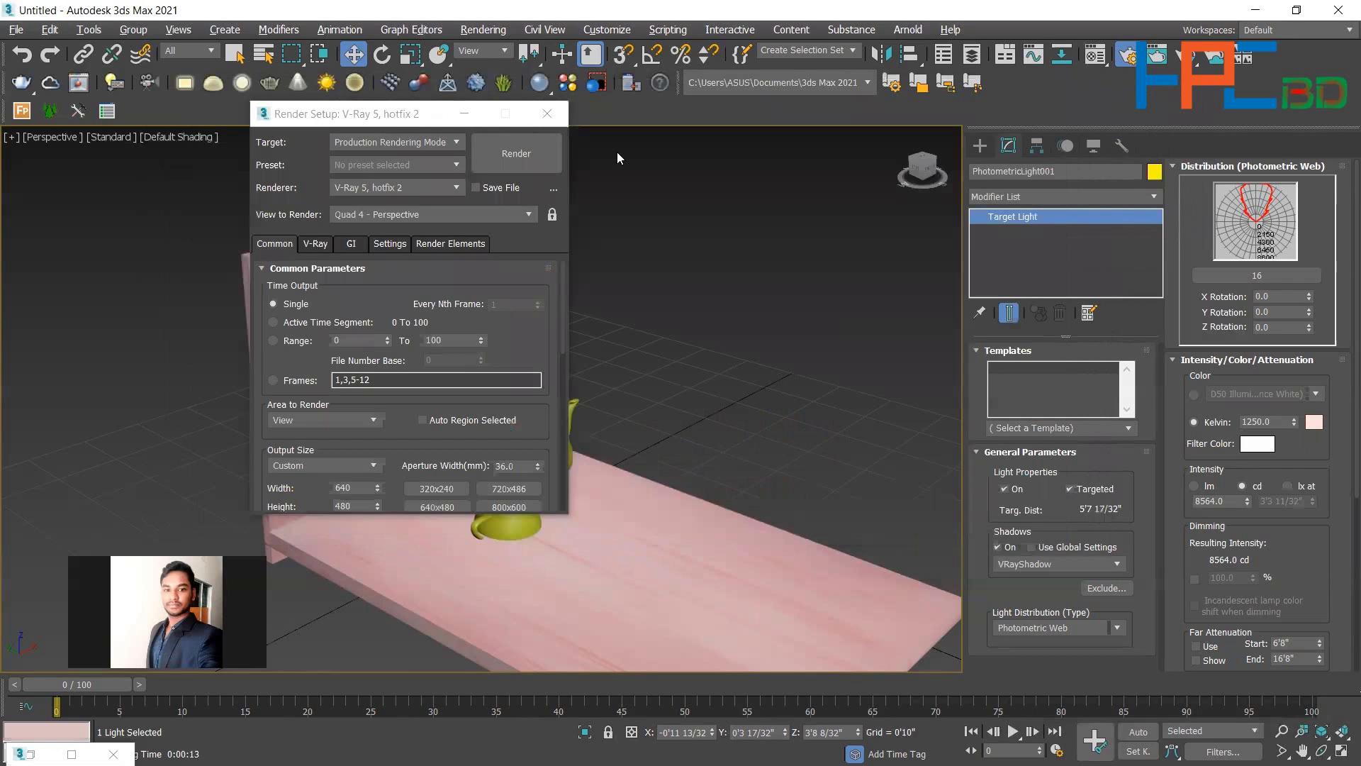
pyautogui.click(552, 114)
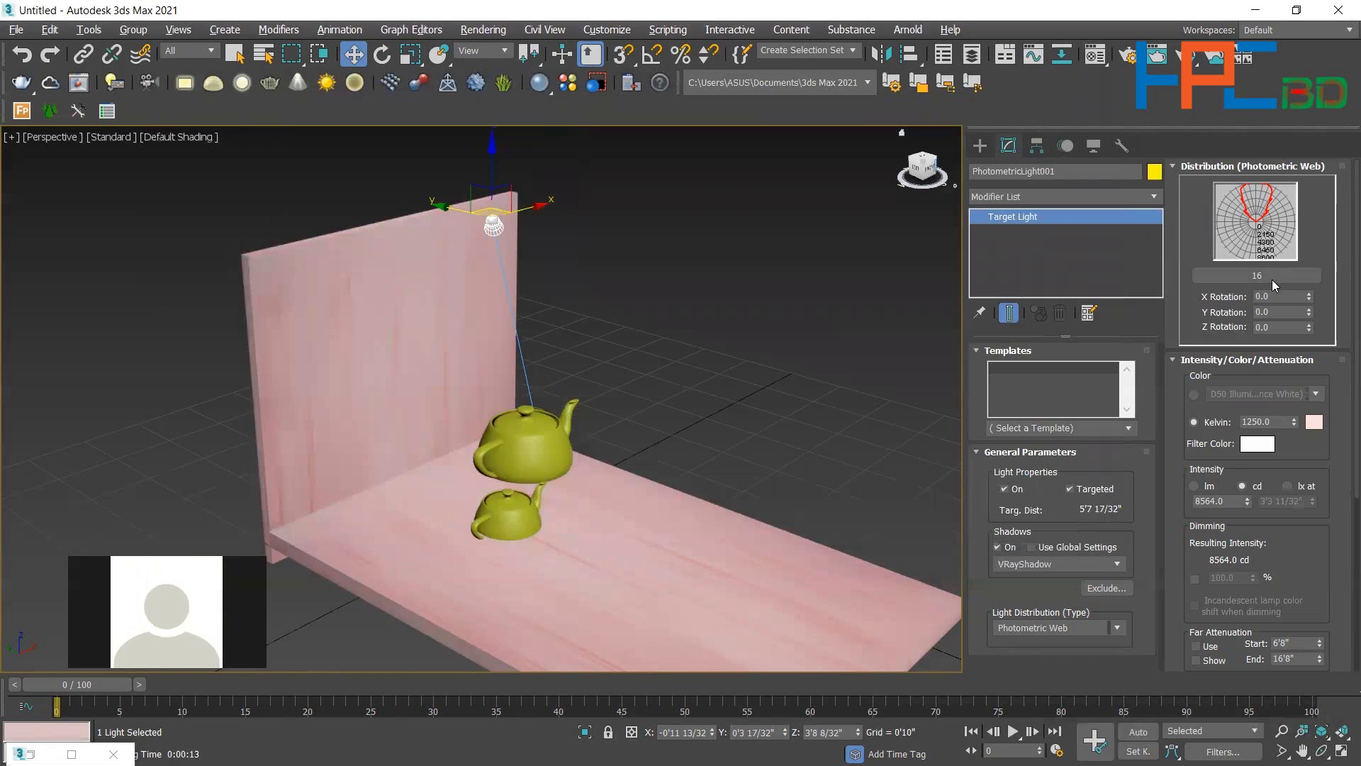
# Load 28.ies from the Vray IES Presets folder as the target light's photometric web file.
pyautogui.click(1269, 278)
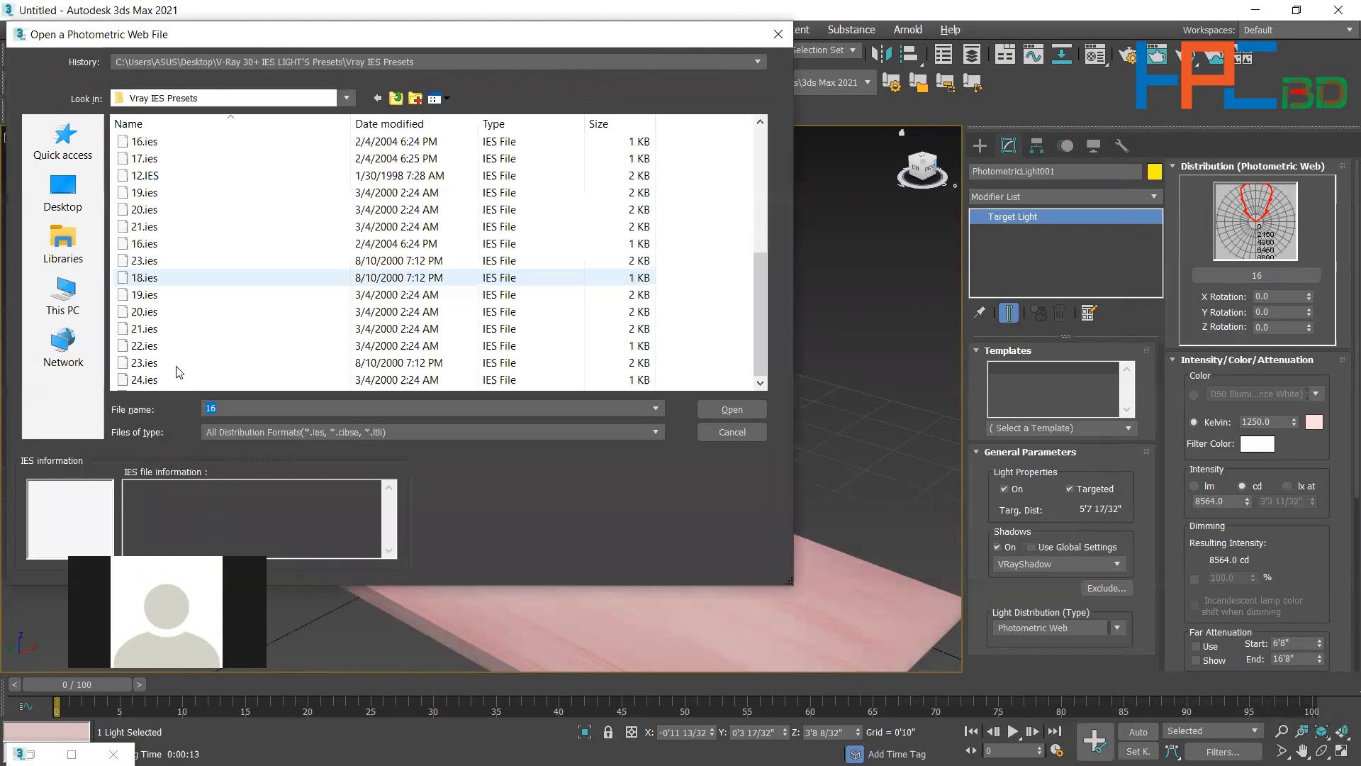
pyautogui.press('Down')
pyautogui.press('Down')
pyautogui.press('Down')
pyautogui.press('Down')
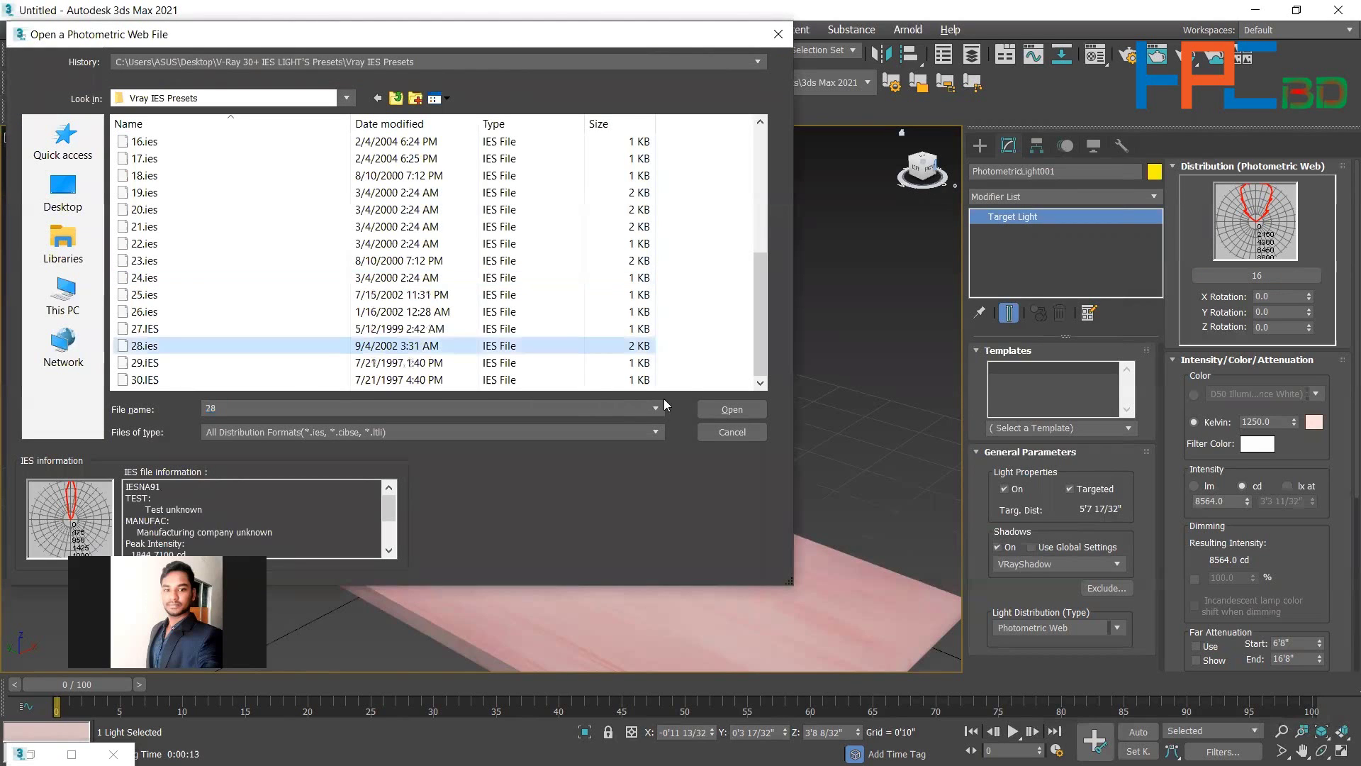
pyautogui.click(718, 406)
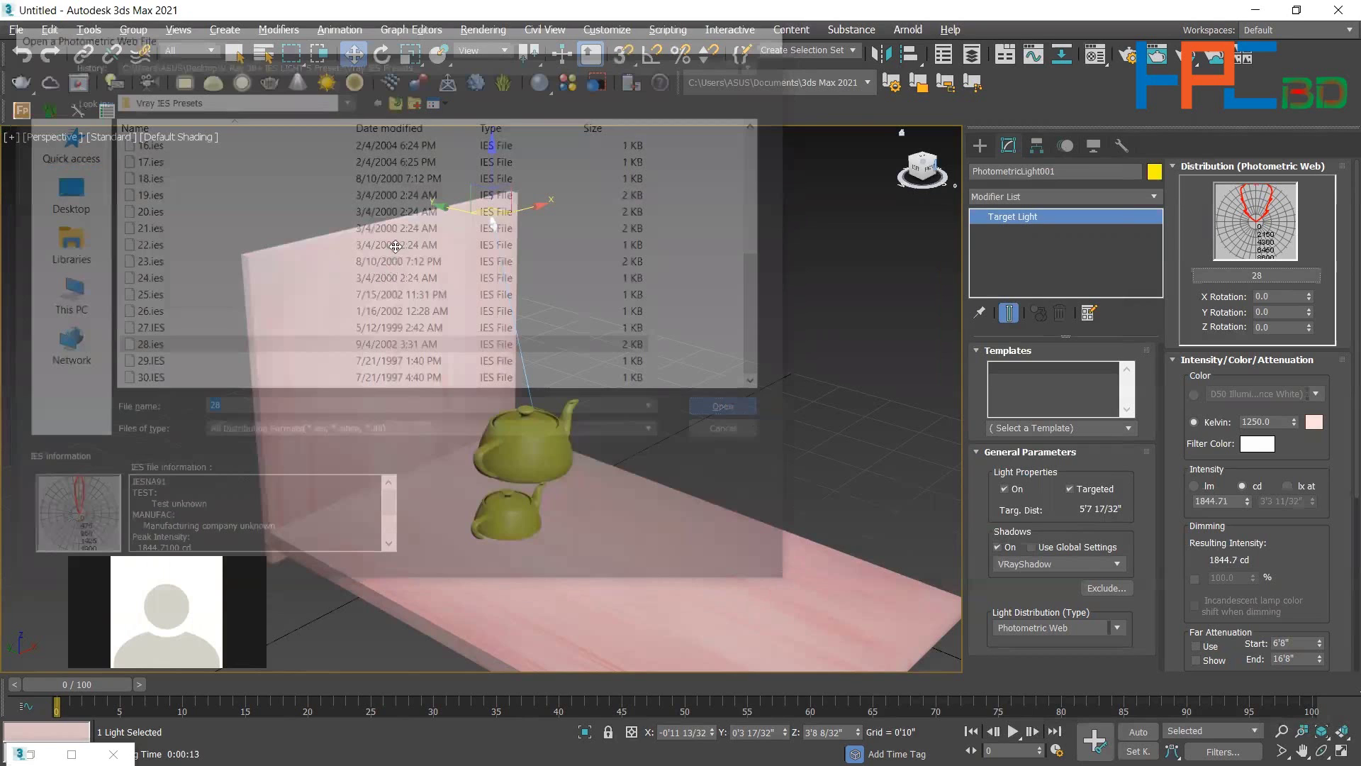
pyautogui.click(420, 361)
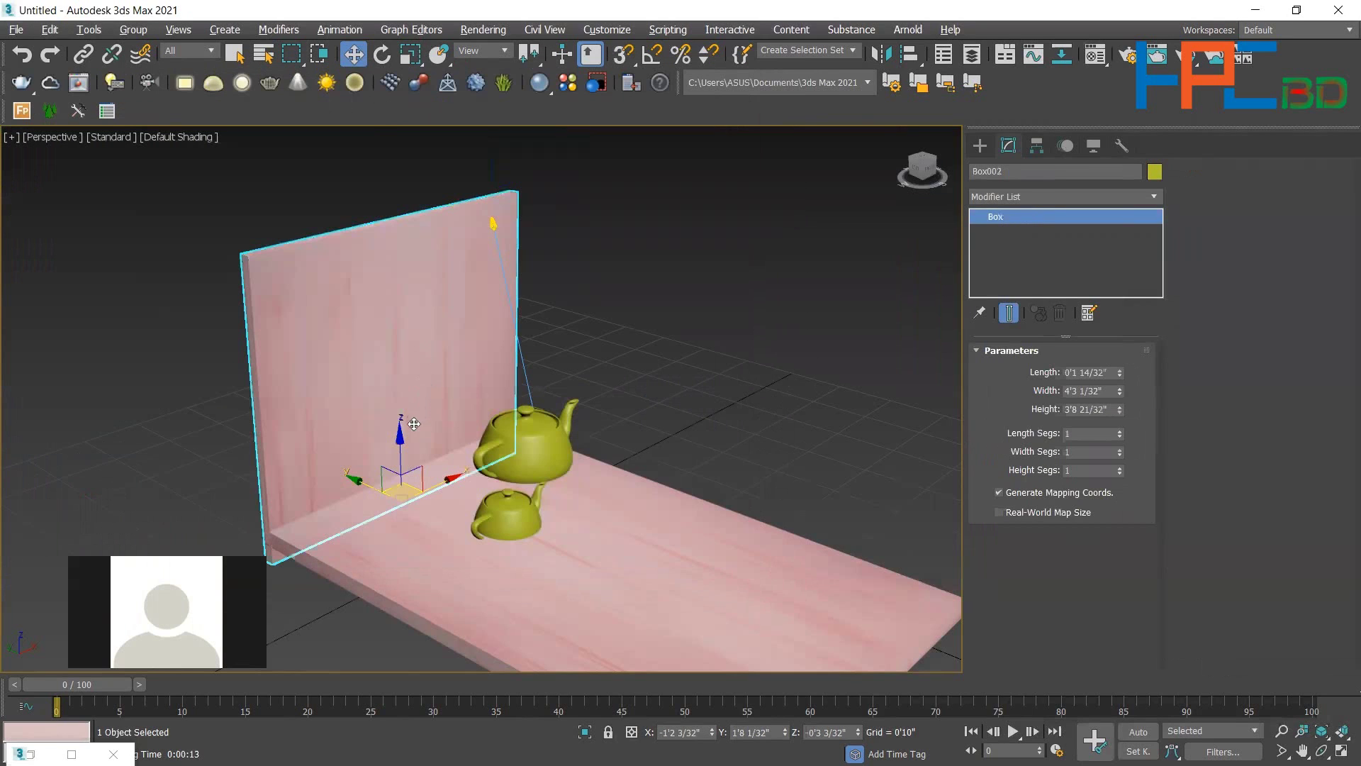
pyautogui.click(355, 55)
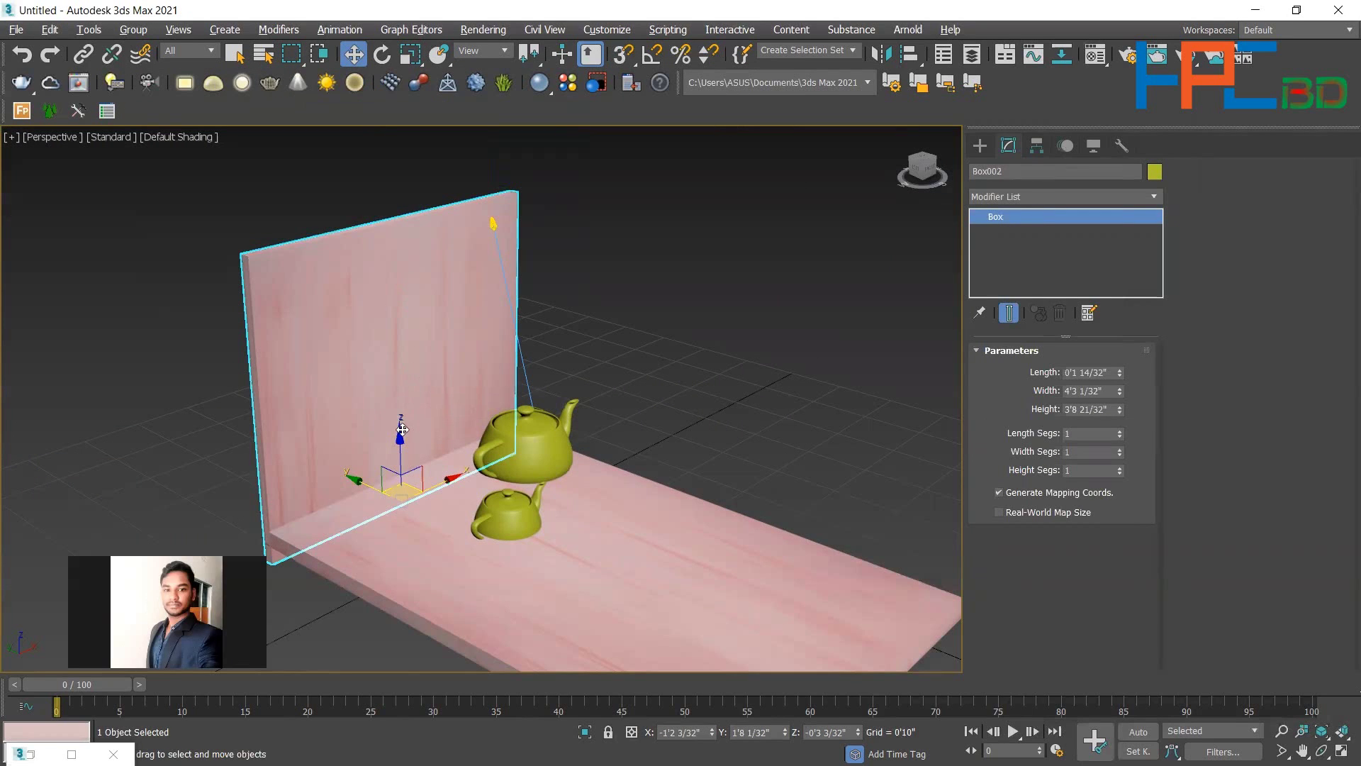
pyautogui.moveTo(400, 432); pyautogui.dragTo(436, 370)
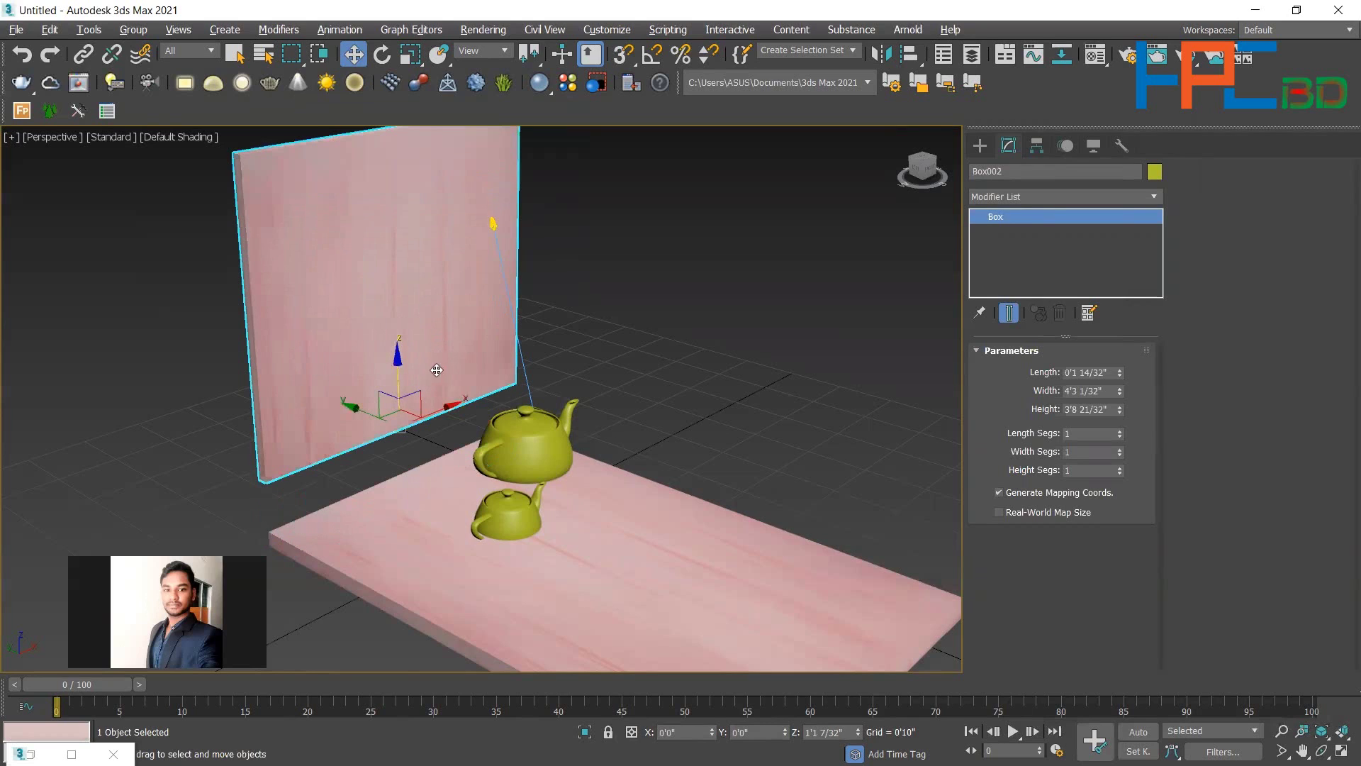
pyautogui.rightClick(444, 421)
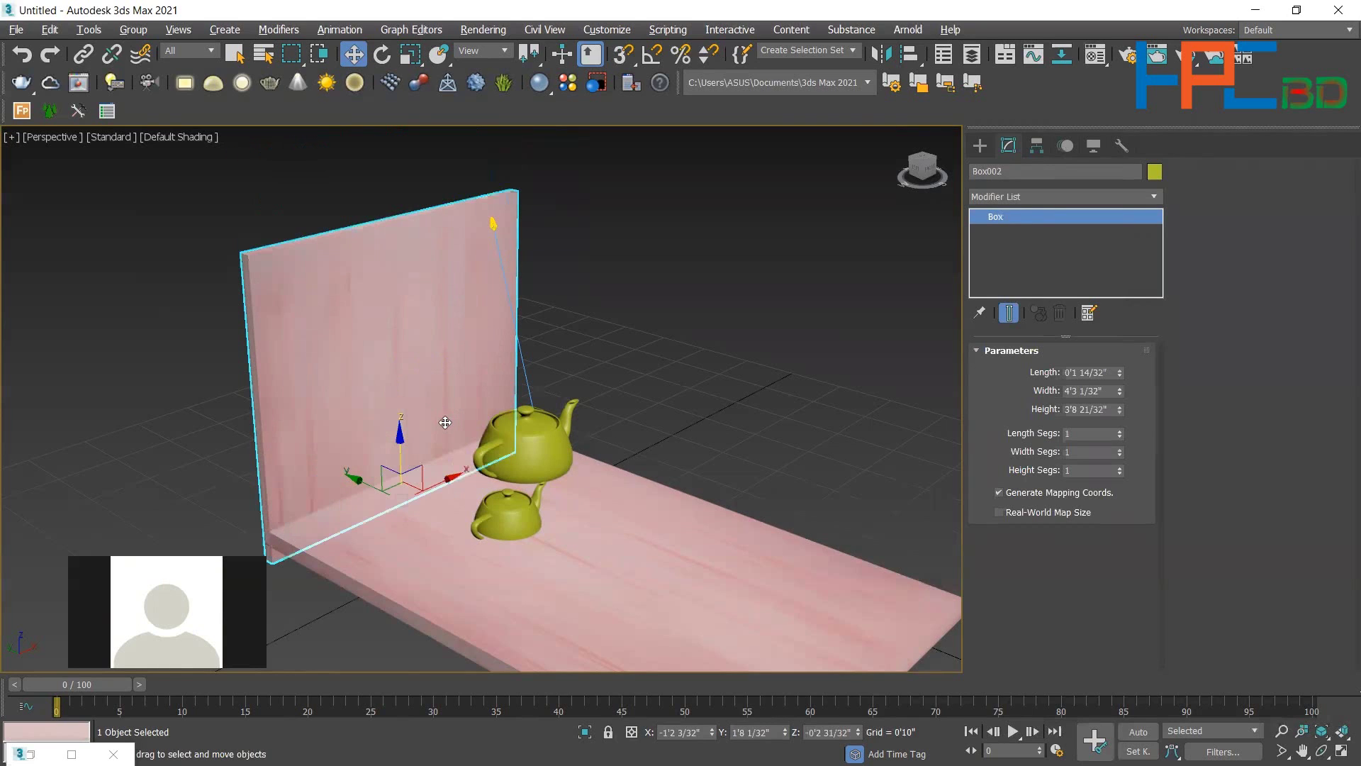
# Place a free photometric light with Photometric Web distribution by the wall's upper edge, at about X -1'8", Y 0'9", Z 3'5".
pyautogui.click(739, 348)
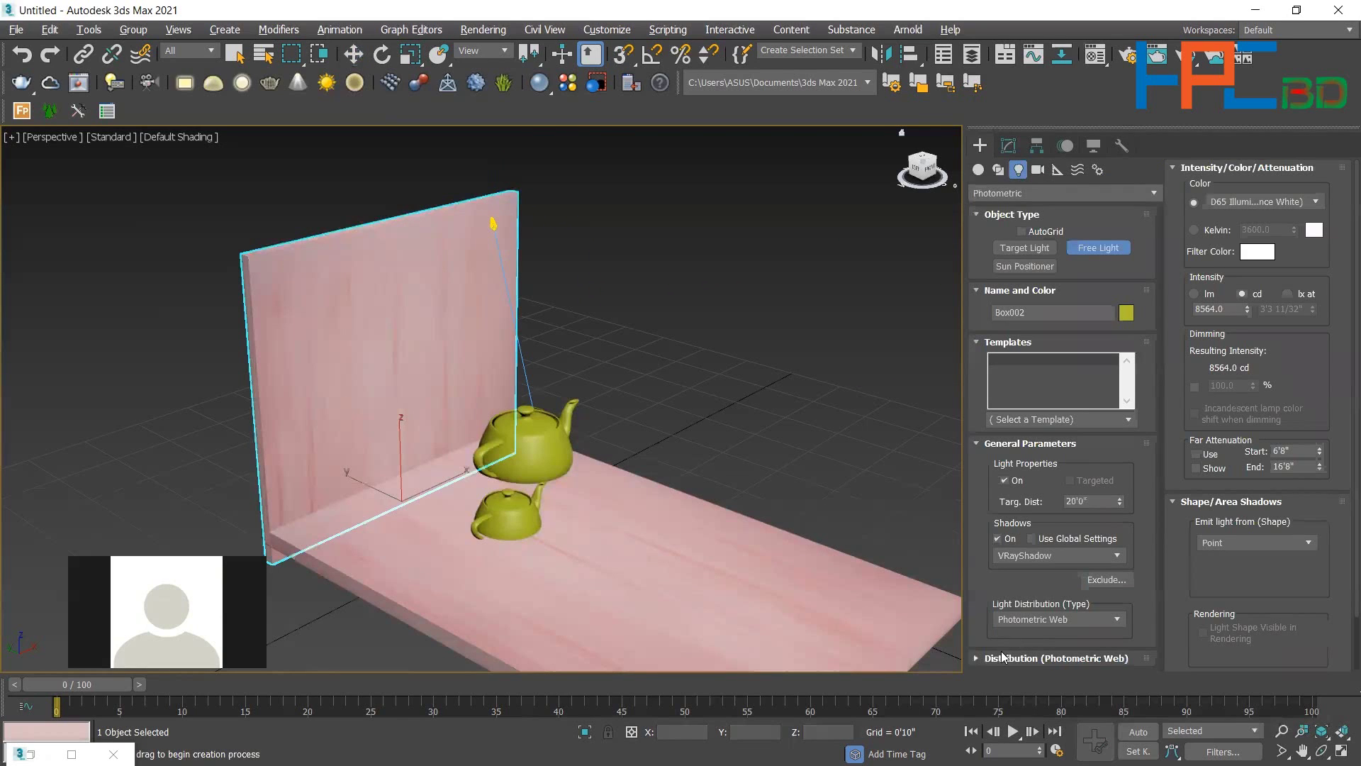
pyautogui.click(976, 659)
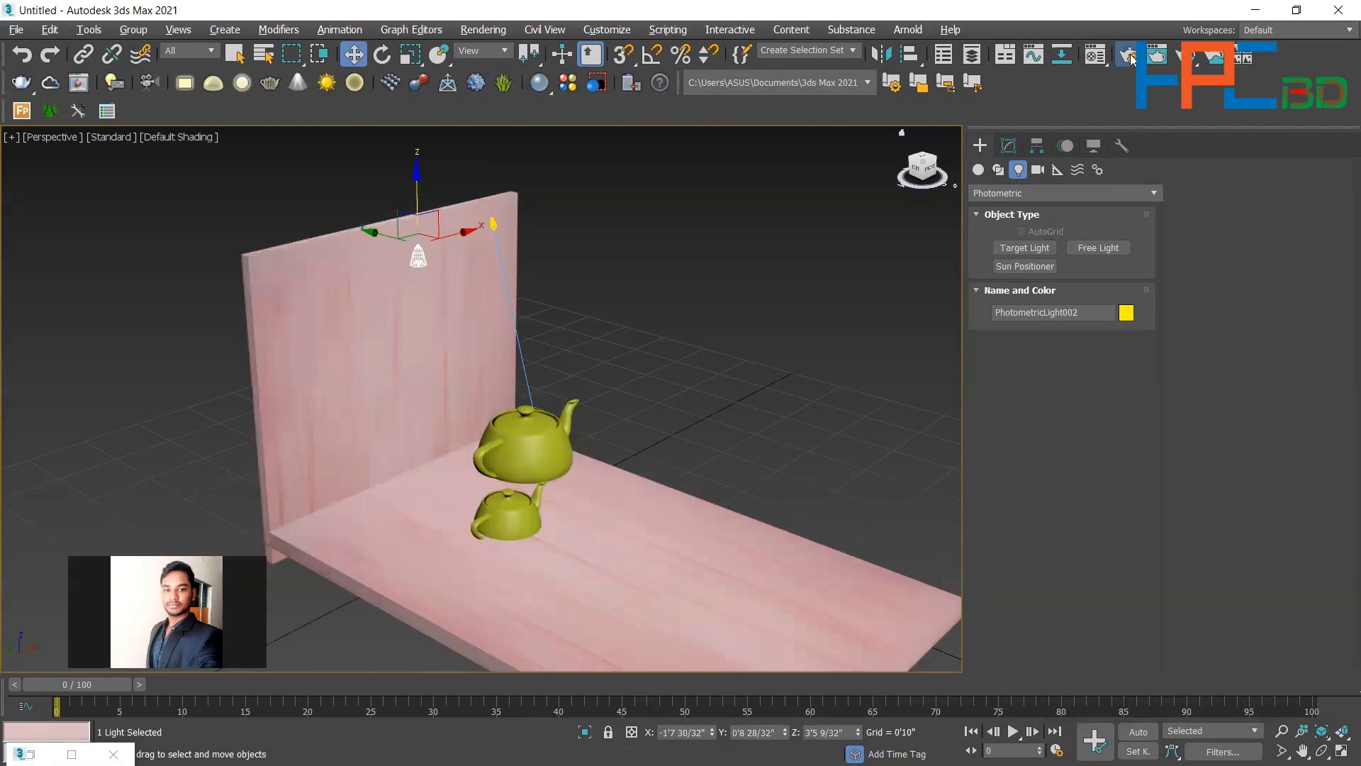
# Test-render the Perspective view with the added free photometric light.
pyautogui.click(1130, 56)
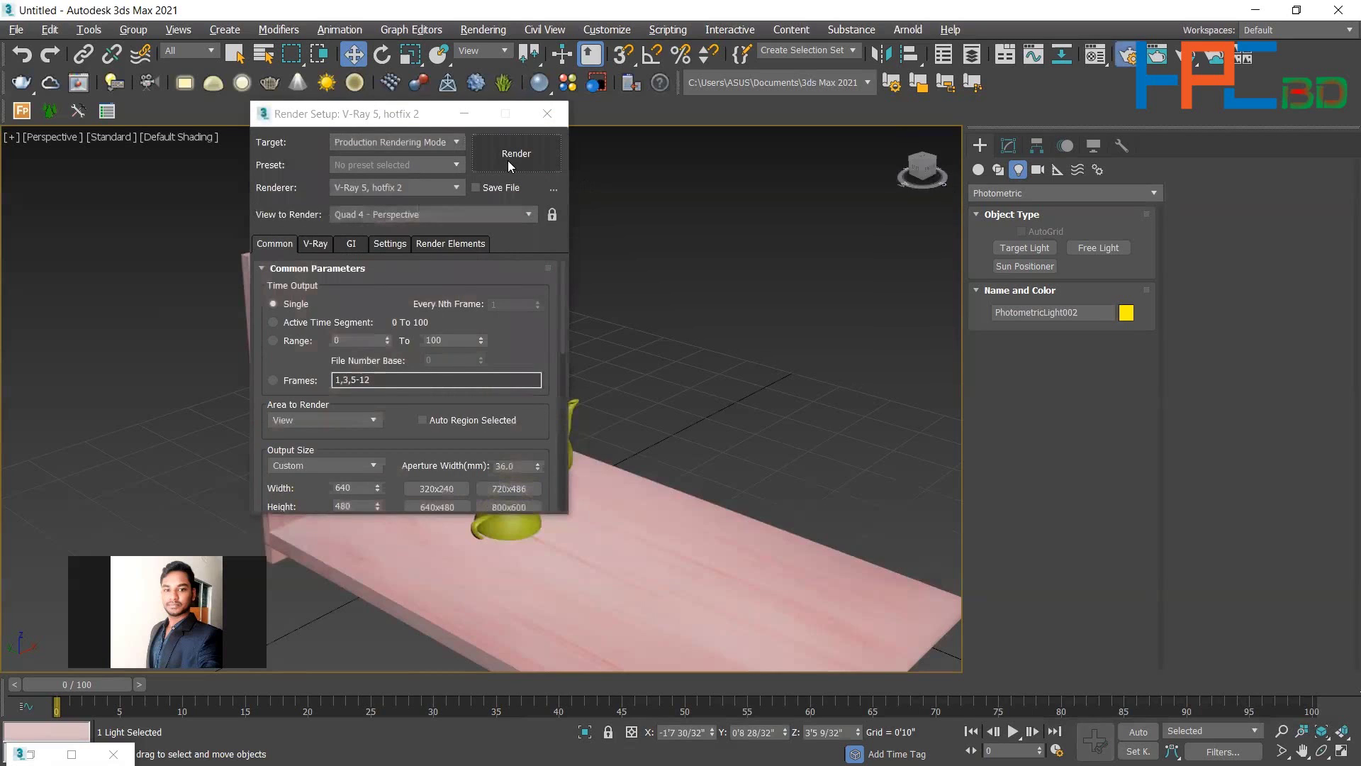